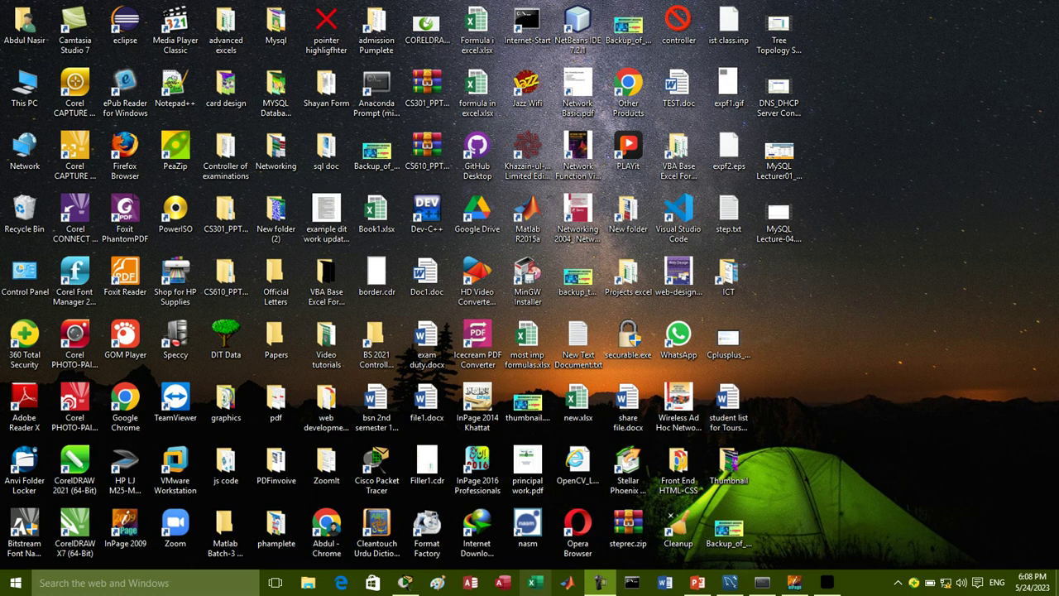
# Show the hidden tray icons on the desktop taskbar, then dismiss them
pyautogui.moveTo(600, 582)
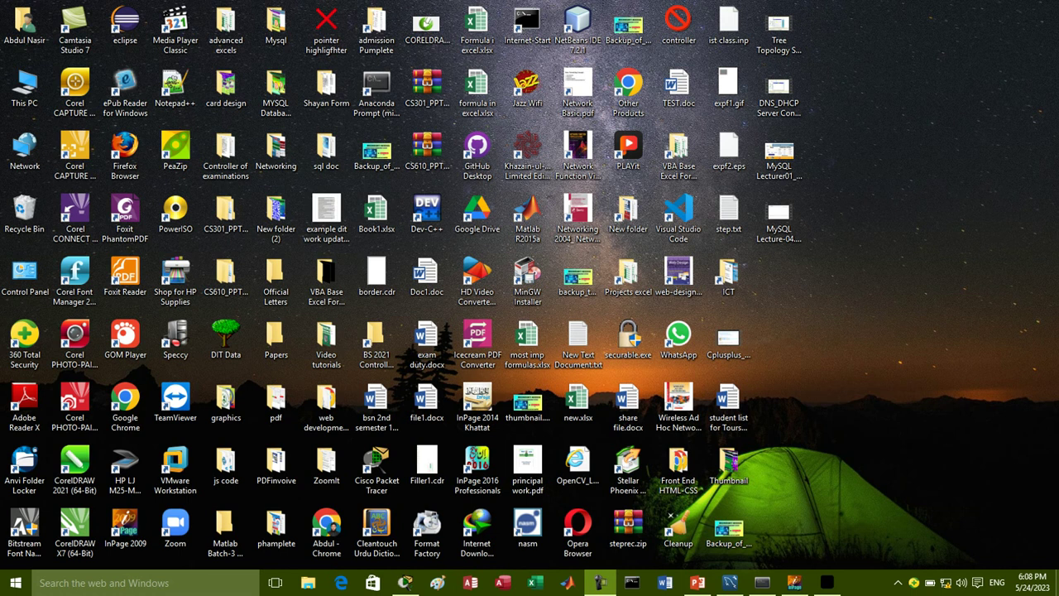
pyautogui.click(898, 583)
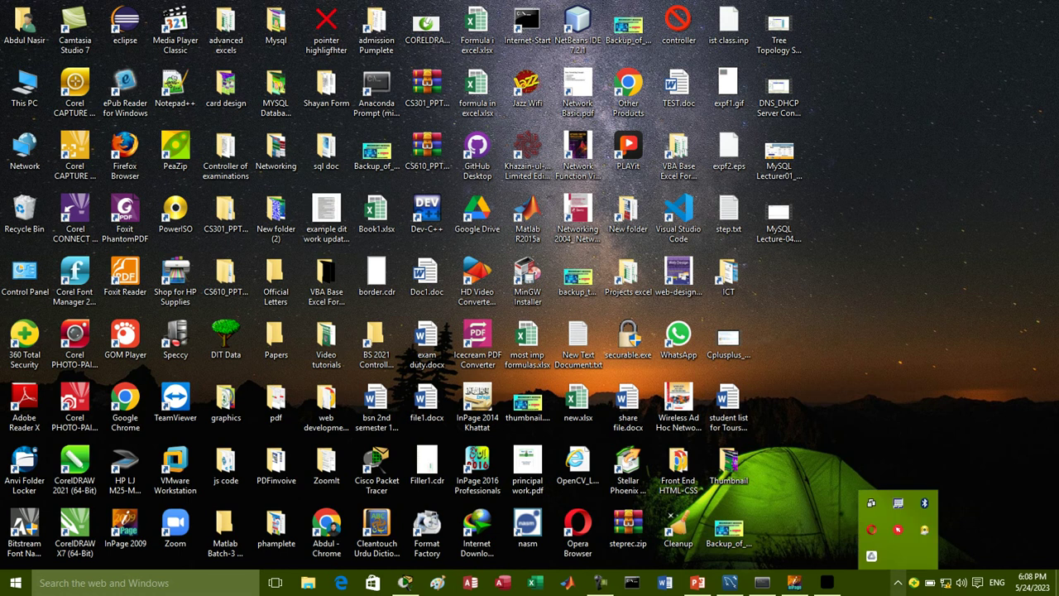
pyautogui.click(894, 397)
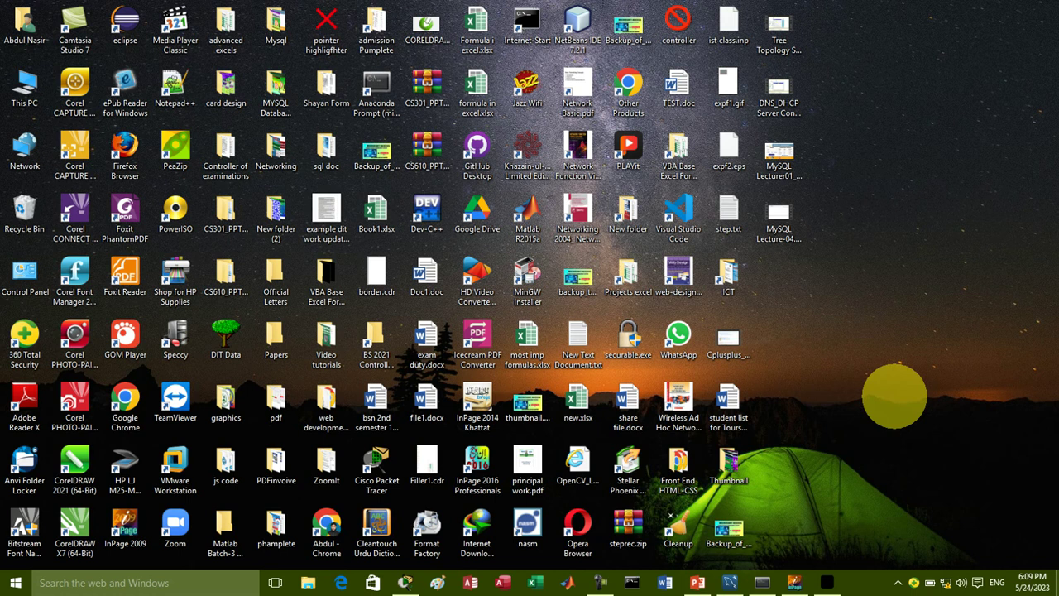
# Make a new Microsoft Excel Worksheet on the desktop called bbbb.xlsx, open it, then close Excel
pyautogui.rightClick(894, 395)
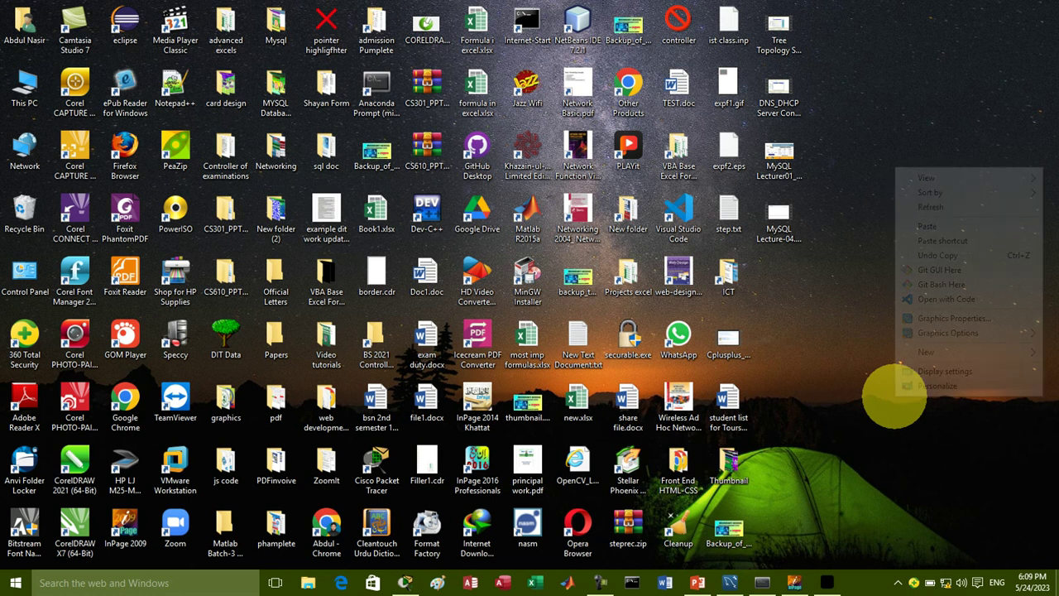
pyautogui.moveTo(928, 352)
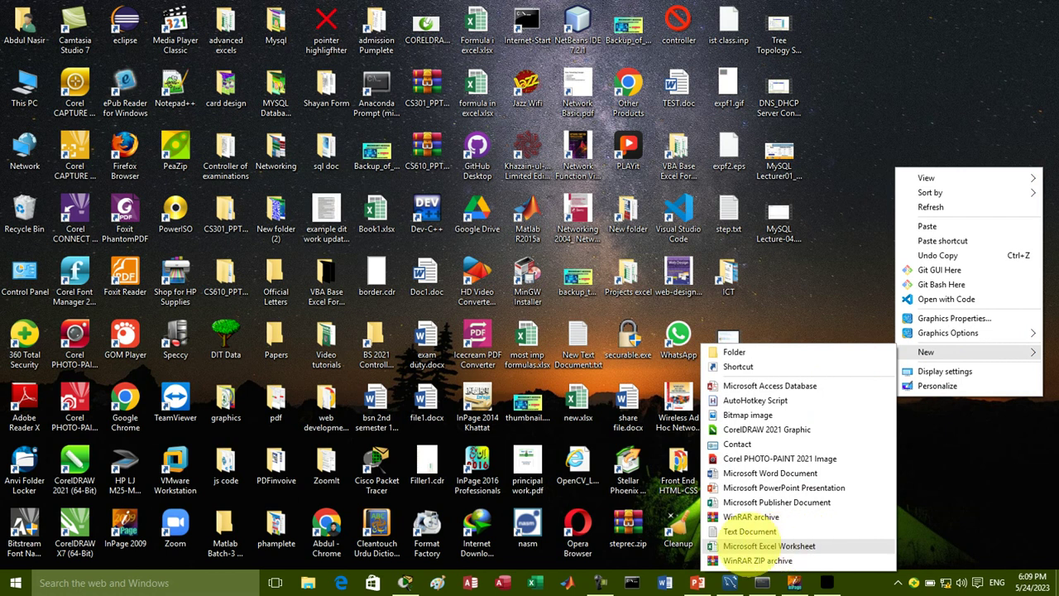
pyautogui.click(745, 545)
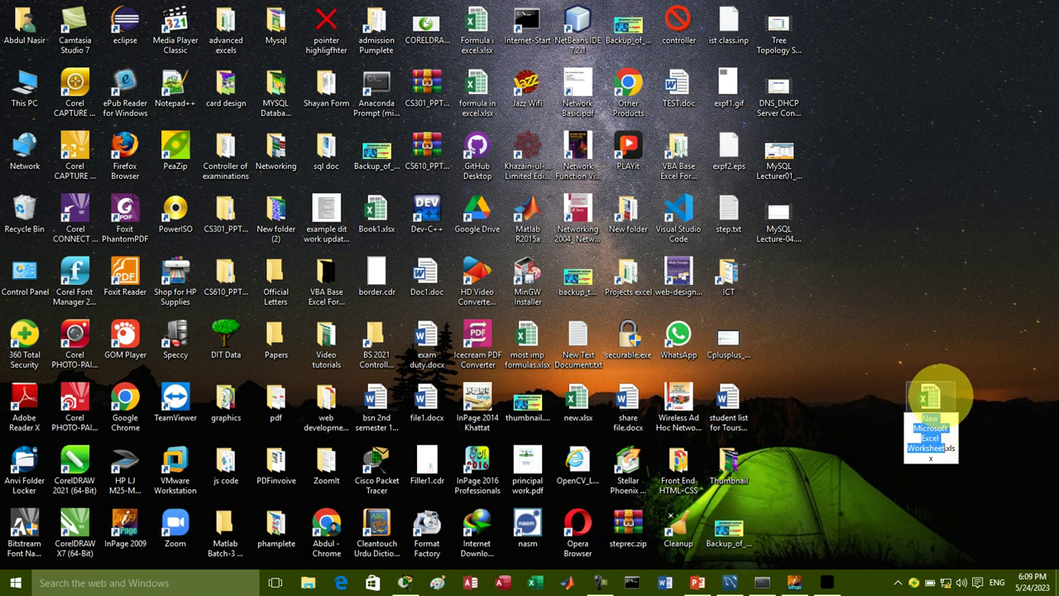
pyautogui.write('bbbb')
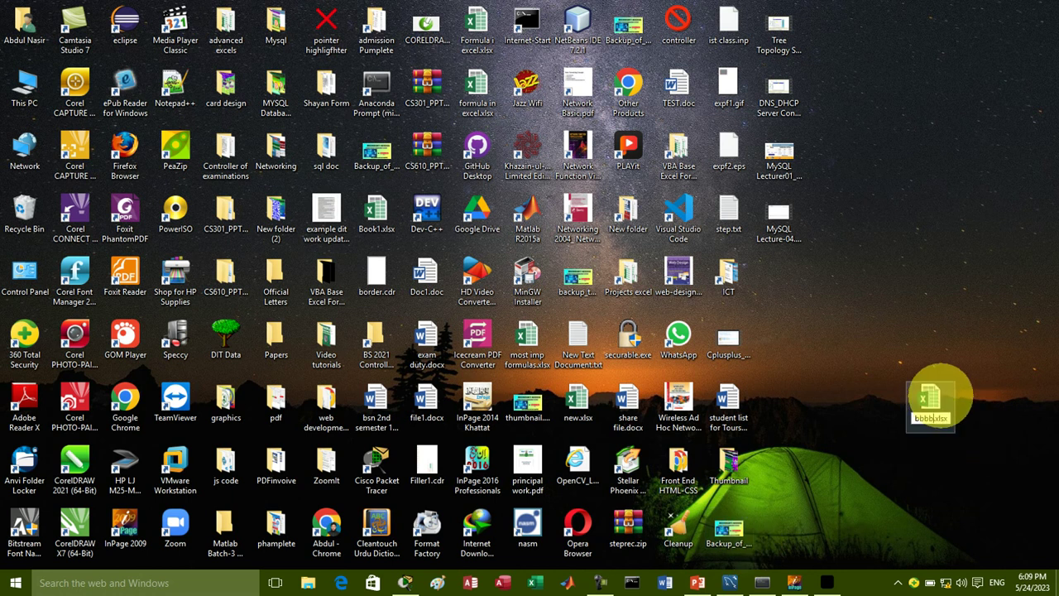
pyautogui.press('Return')
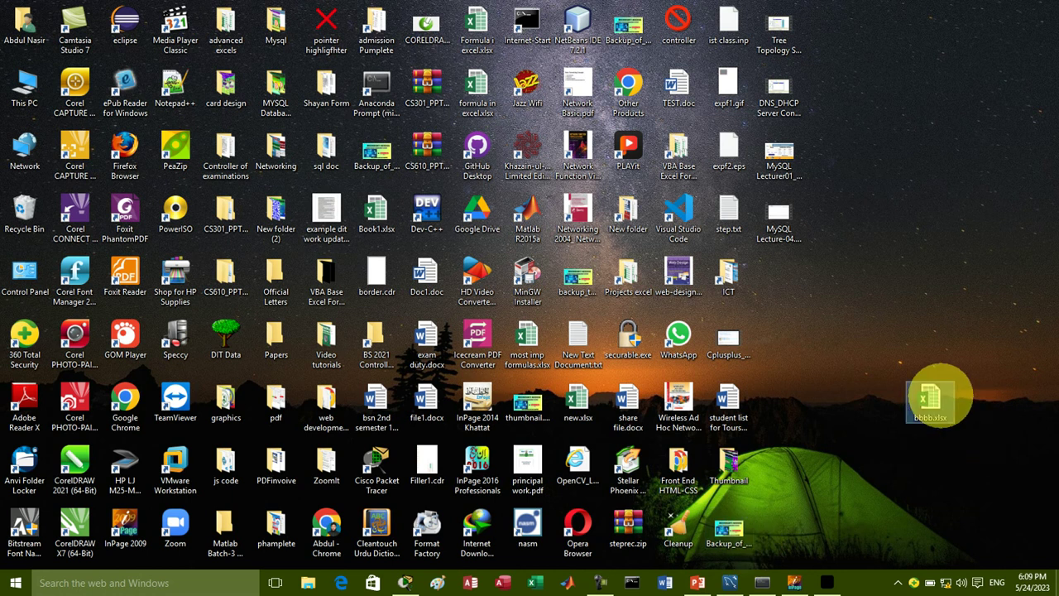
pyautogui.doubleClick(930, 400)
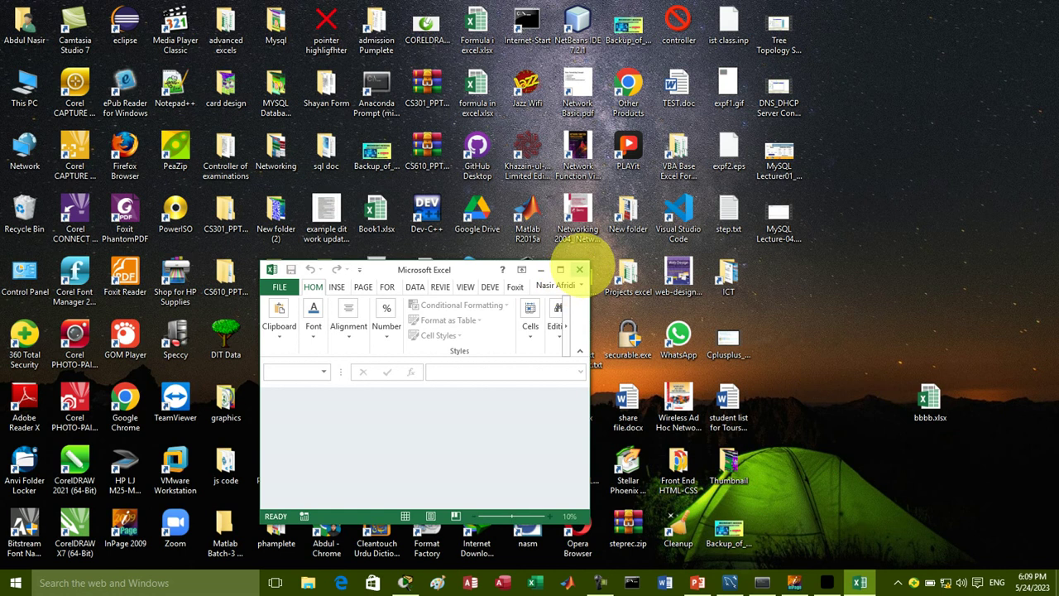
pyautogui.click(580, 269)
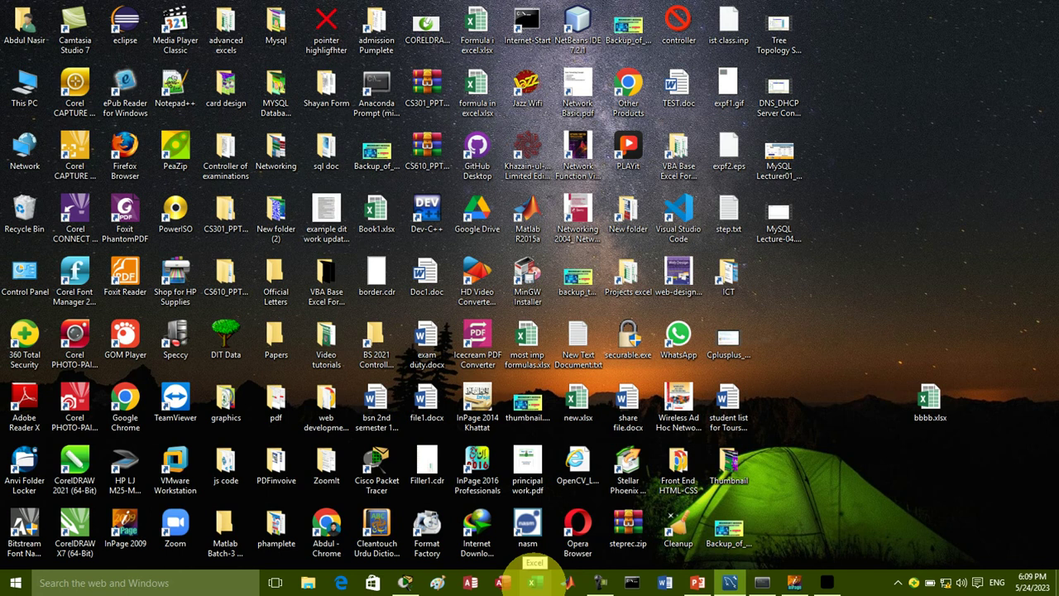
# Show the Start menu's full app list and scroll down to the M entries
pyautogui.click(15, 581)
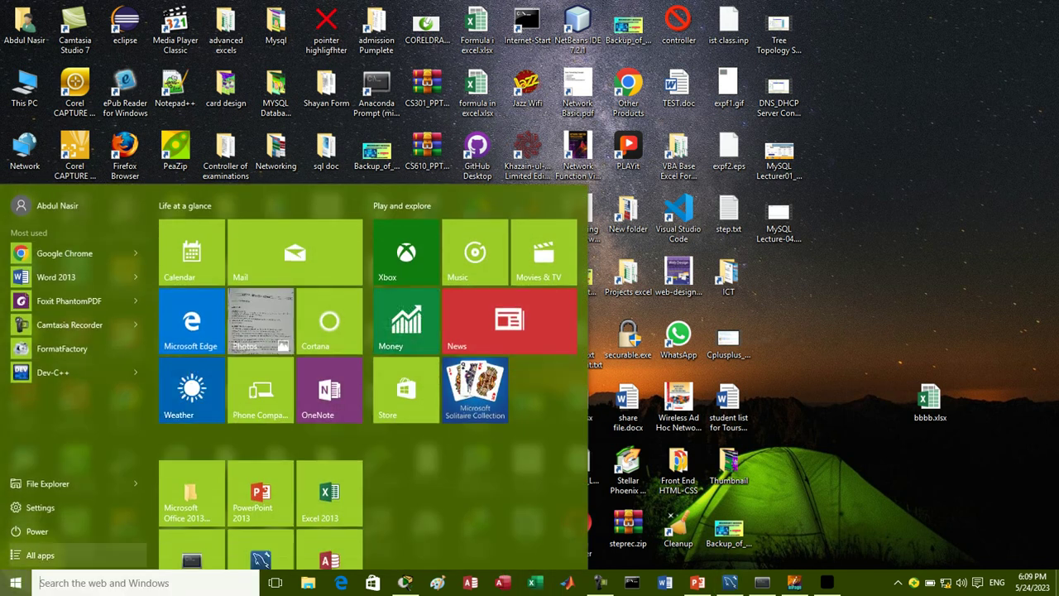
pyautogui.click(33, 555)
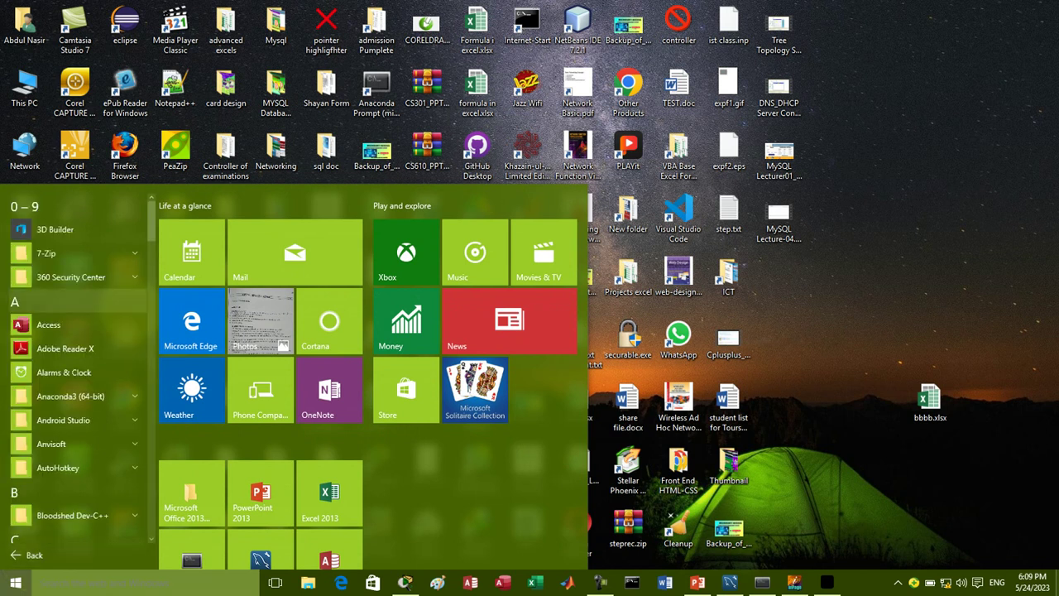
pyautogui.scroll(-2, 70, 379)
pyautogui.scroll(-1, 69, 379)
pyautogui.scroll(-1, 69, 379)
pyautogui.scroll(-1, 69, 379)
pyautogui.scroll(-1, 70, 379)
pyautogui.scroll(-3, 69, 379)
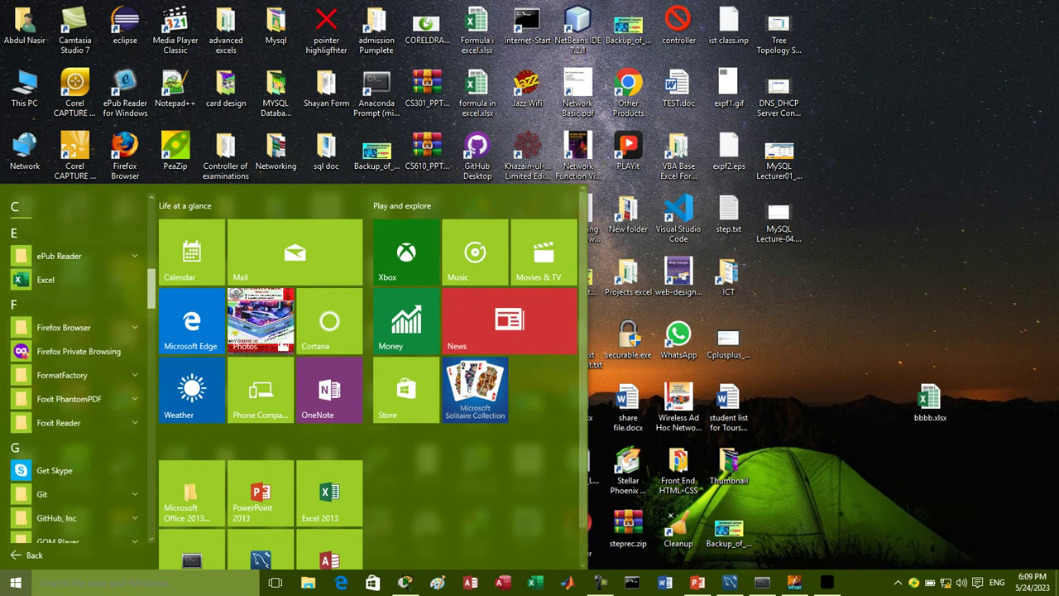
pyautogui.scroll(-2, 70, 380)
pyautogui.scroll(-1, 69, 379)
pyautogui.scroll(-1, 69, 380)
pyautogui.scroll(-1, 69, 379)
pyautogui.scroll(-1, 70, 380)
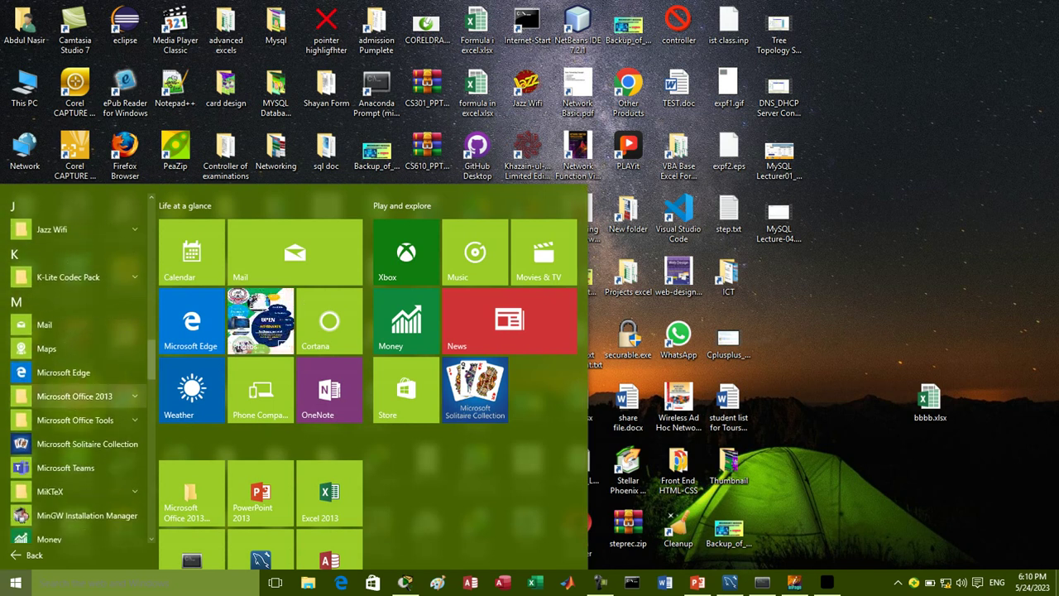
# Expand the Microsoft Office 2013 group to reveal Excel 2013
pyautogui.click(107, 396)
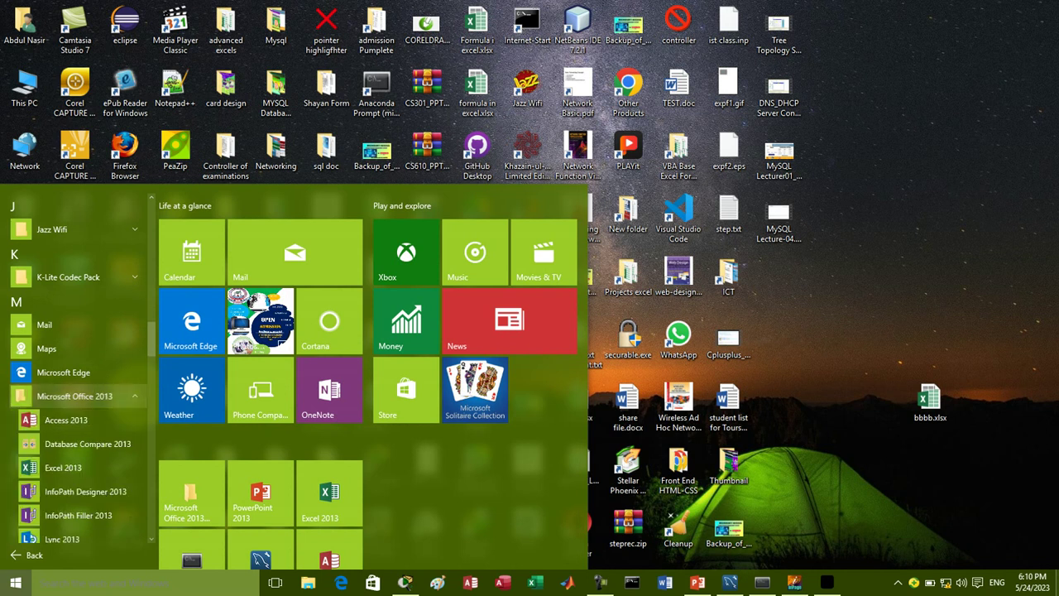
pyautogui.scroll(-5, 79, 381)
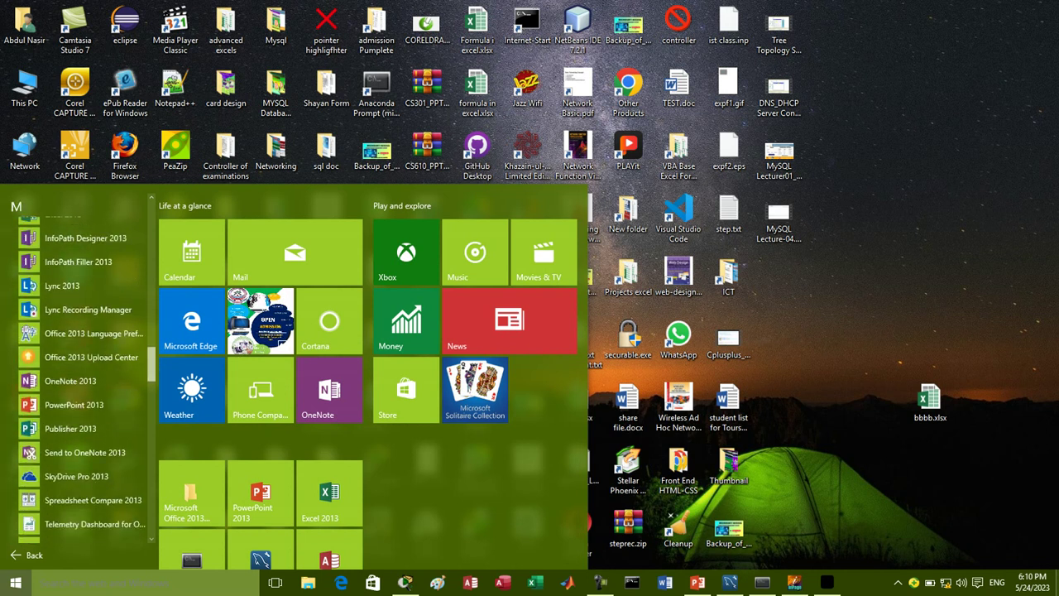
pyautogui.scroll(2, 83, 381)
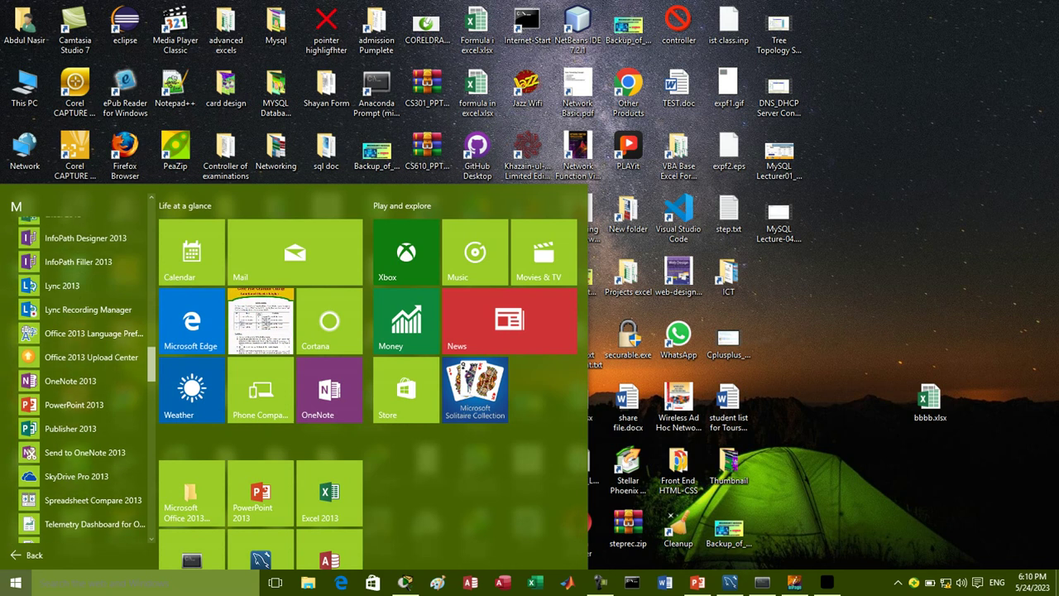
pyautogui.scroll(2, 83, 380)
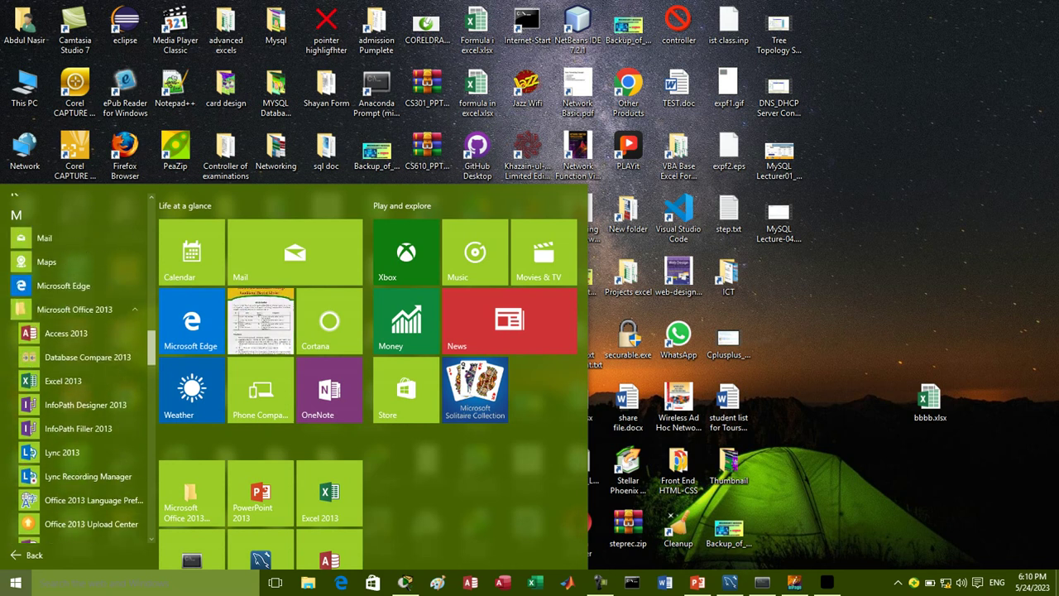
pyautogui.scroll(-3, 82, 381)
pyautogui.scroll(-1, 83, 381)
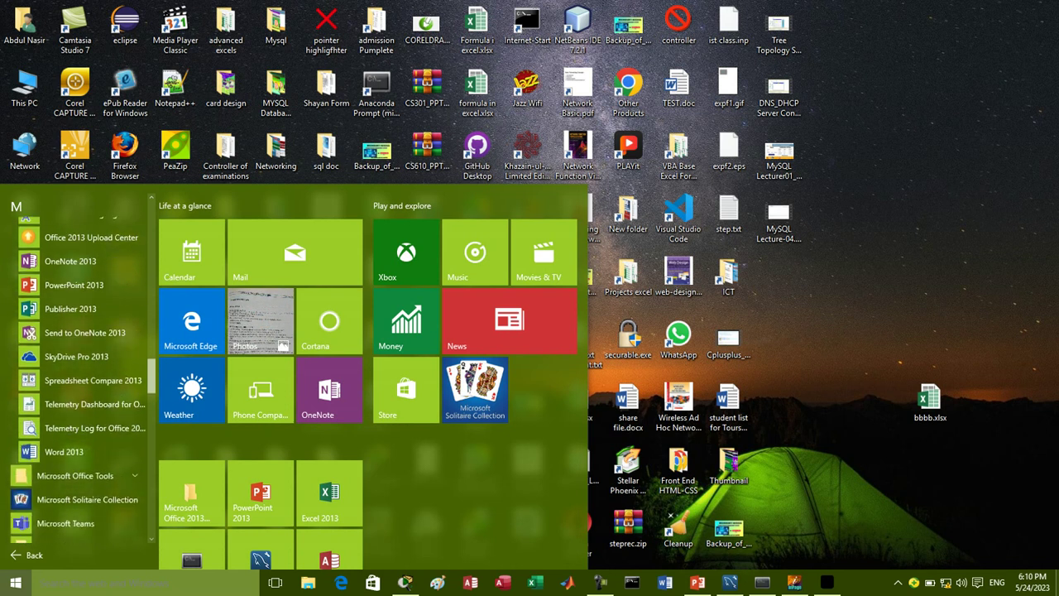
pyautogui.scroll(3, 83, 381)
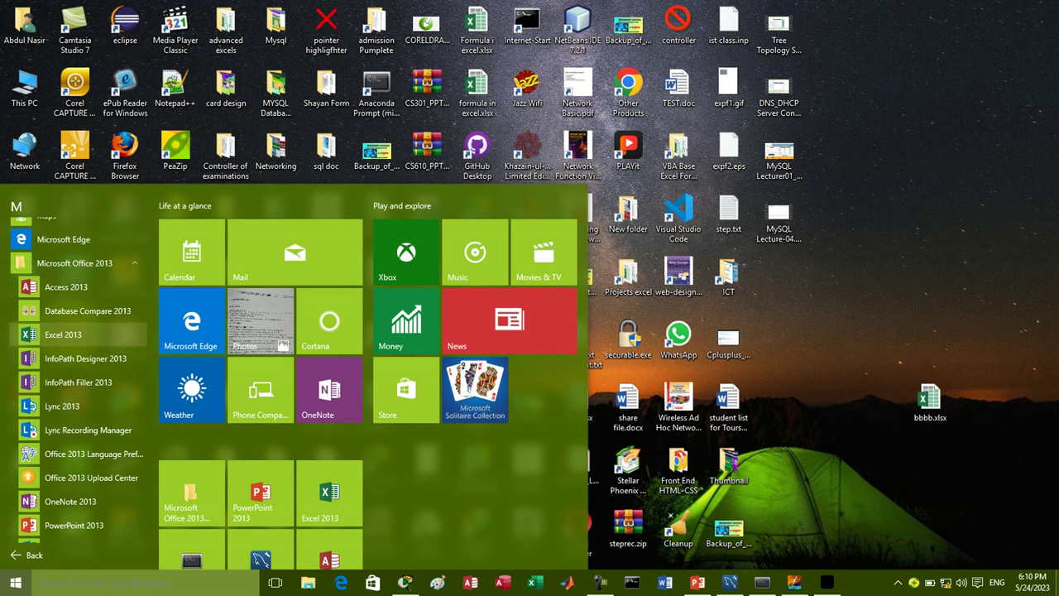
# Unpin Excel 2013 from Start and then pin it back to Start
pyautogui.rightClick(71, 335)
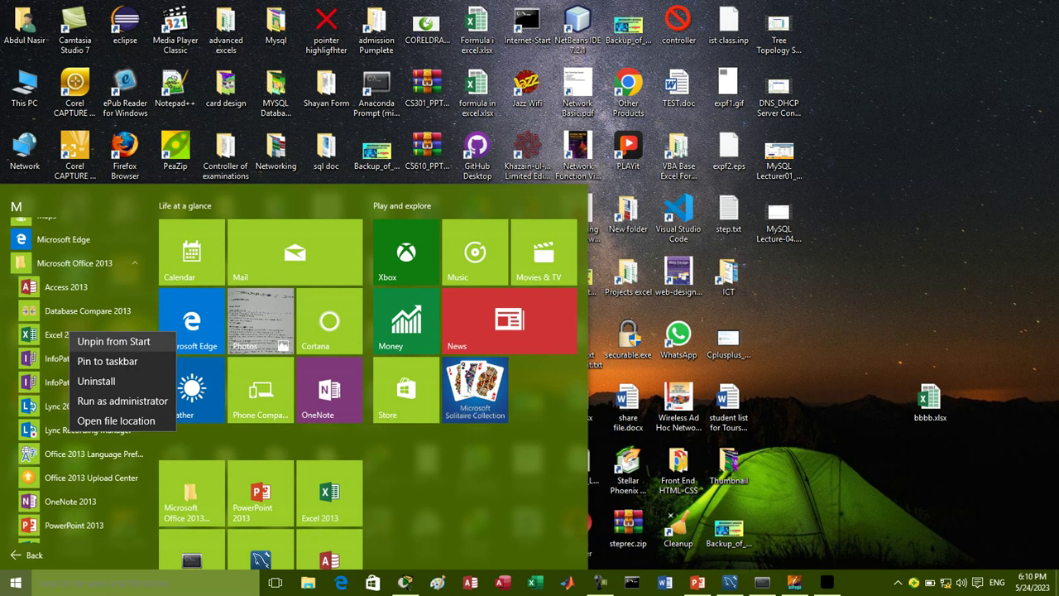
pyautogui.click(114, 341)
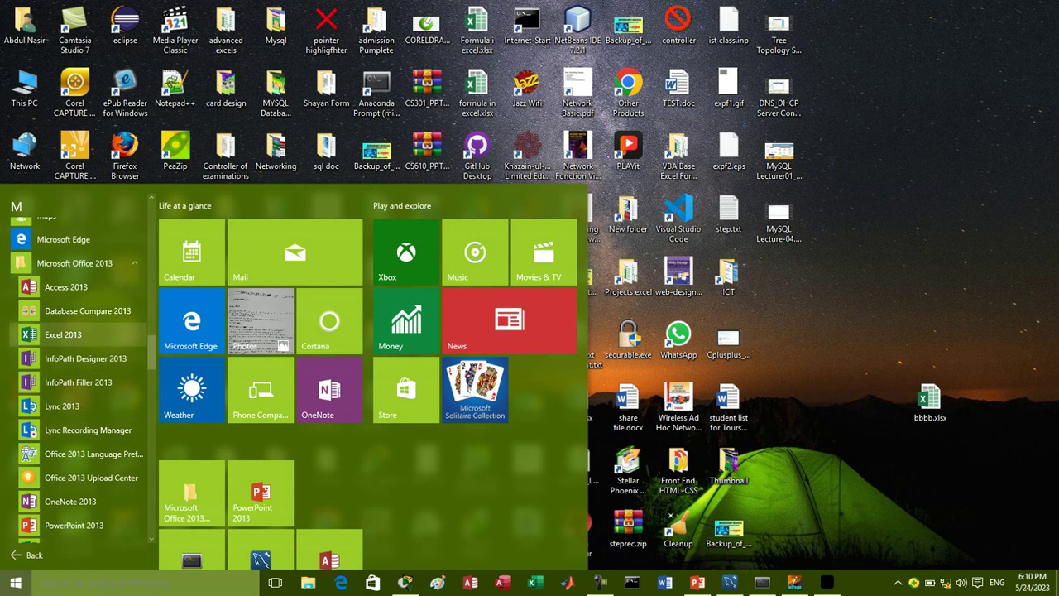
pyautogui.rightClick(107, 334)
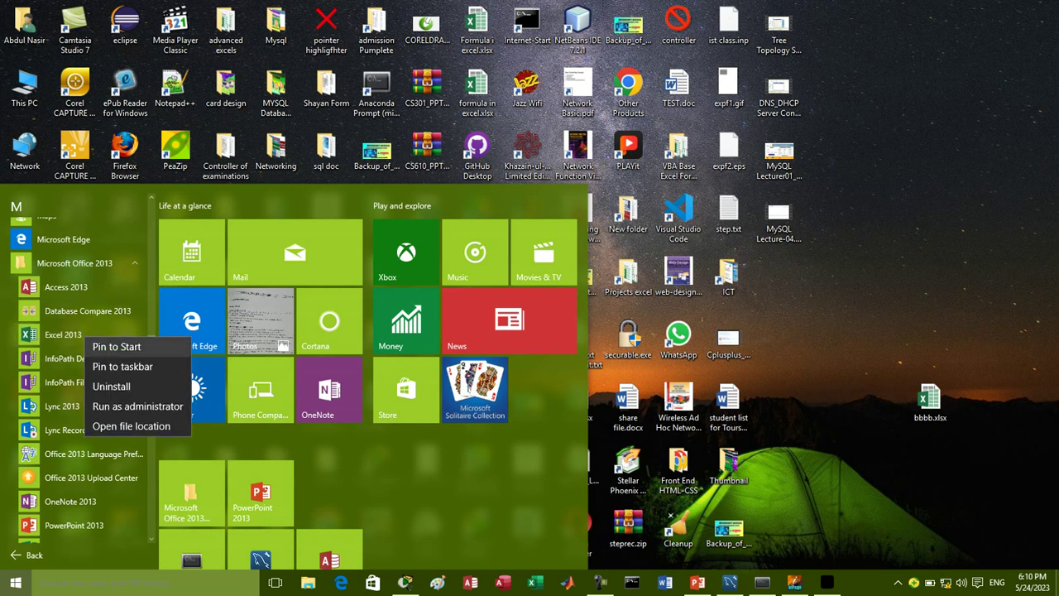
pyautogui.click(112, 345)
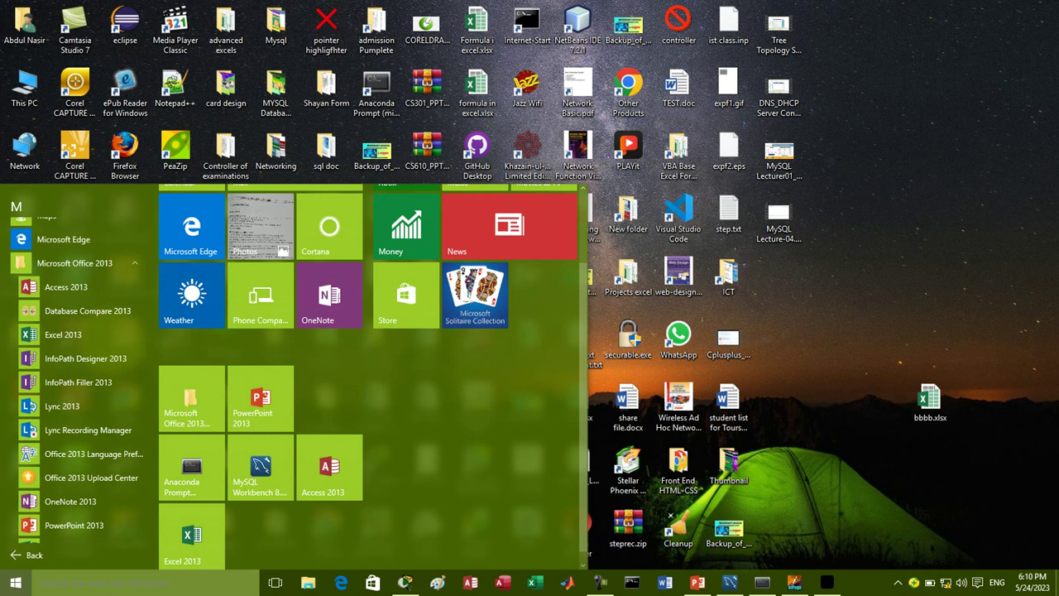
# Pin Excel 2013 to the taskbar and bring up its options menu again
pyautogui.rightClick(93, 338)
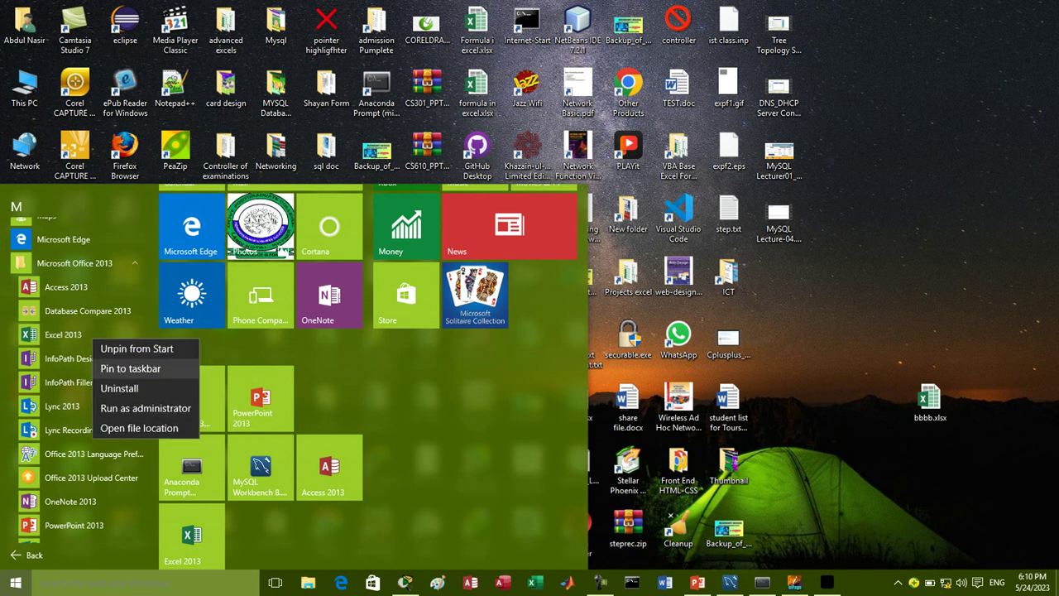
pyautogui.click(131, 369)
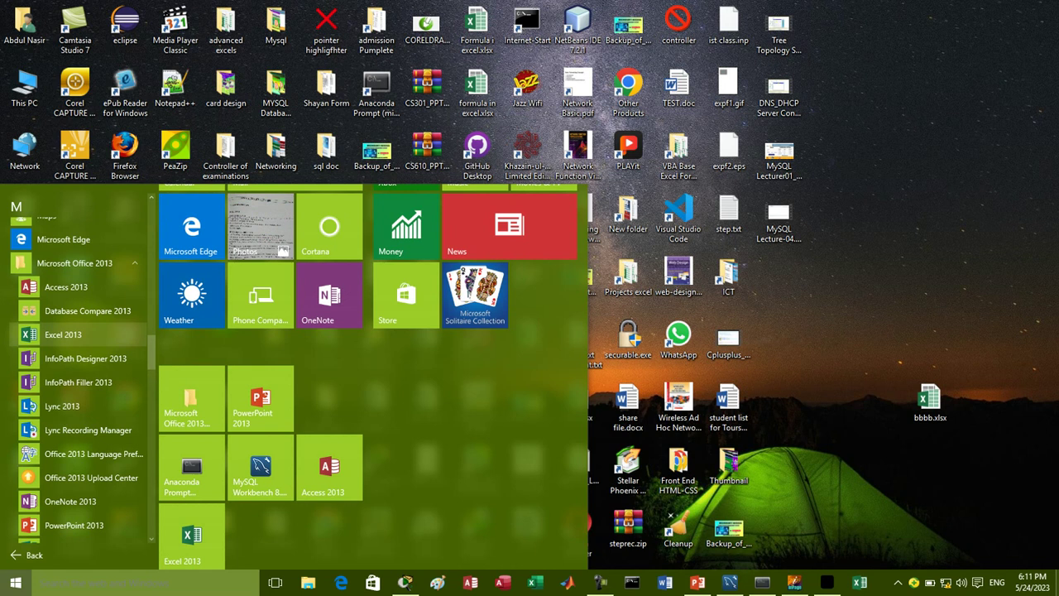
pyautogui.rightClick(86, 334)
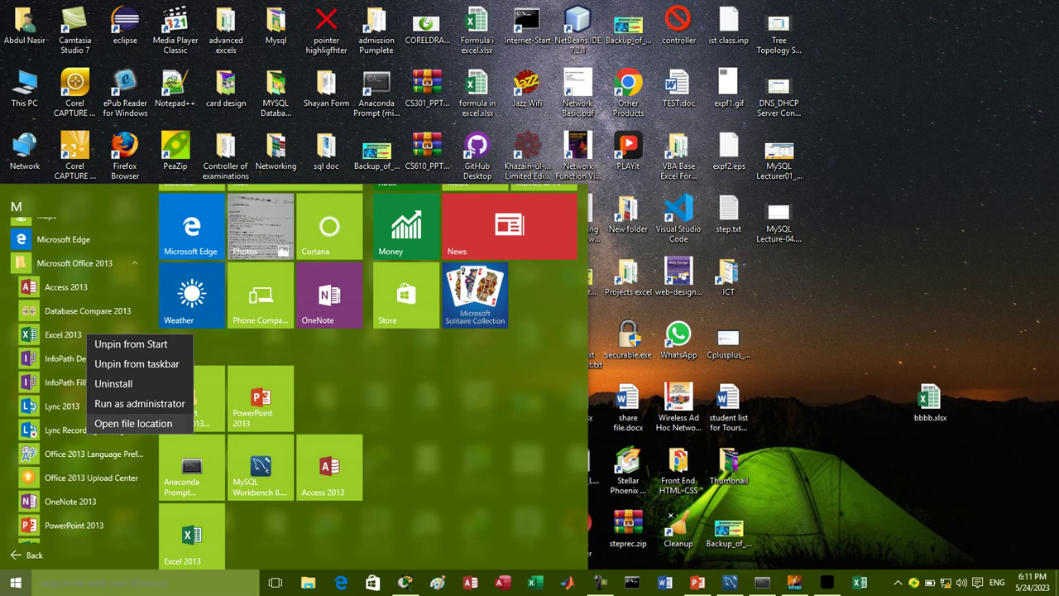
# Open the Properties of the Excel 2013 shortcut from its file location
pyautogui.click(108, 423)
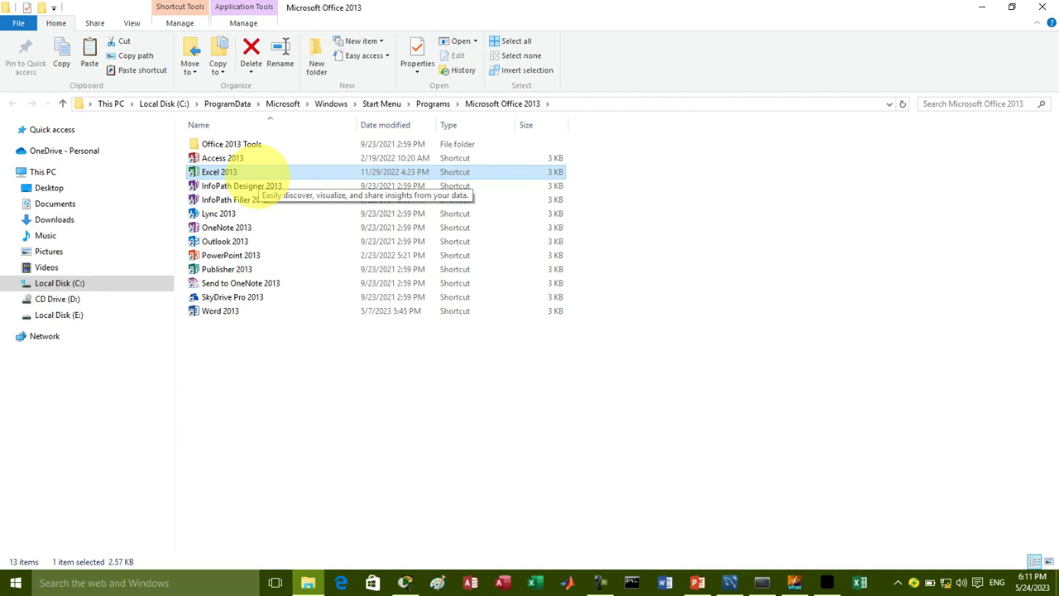
pyautogui.rightClick(259, 177)
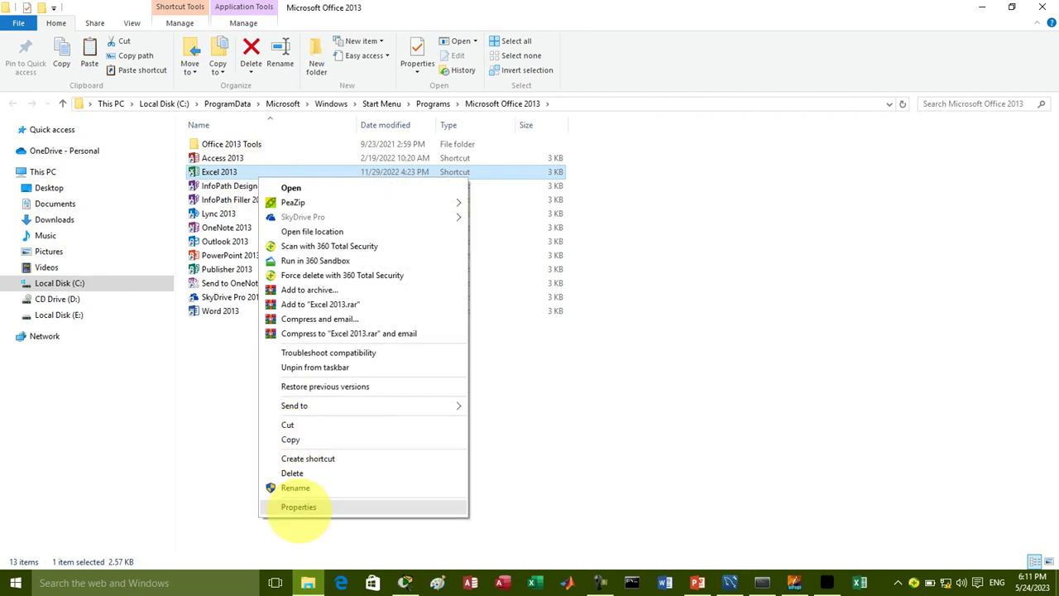
pyautogui.click(299, 506)
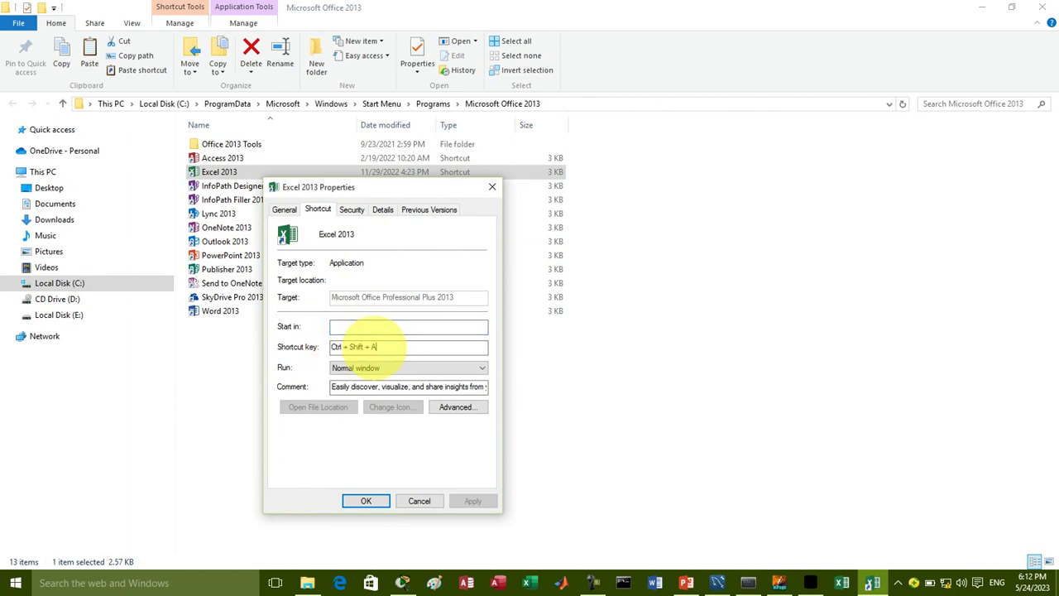
# Set the shortcut key to Ctrl + Alt + E and apply it with administrator permission
pyautogui.press('BackSpace')
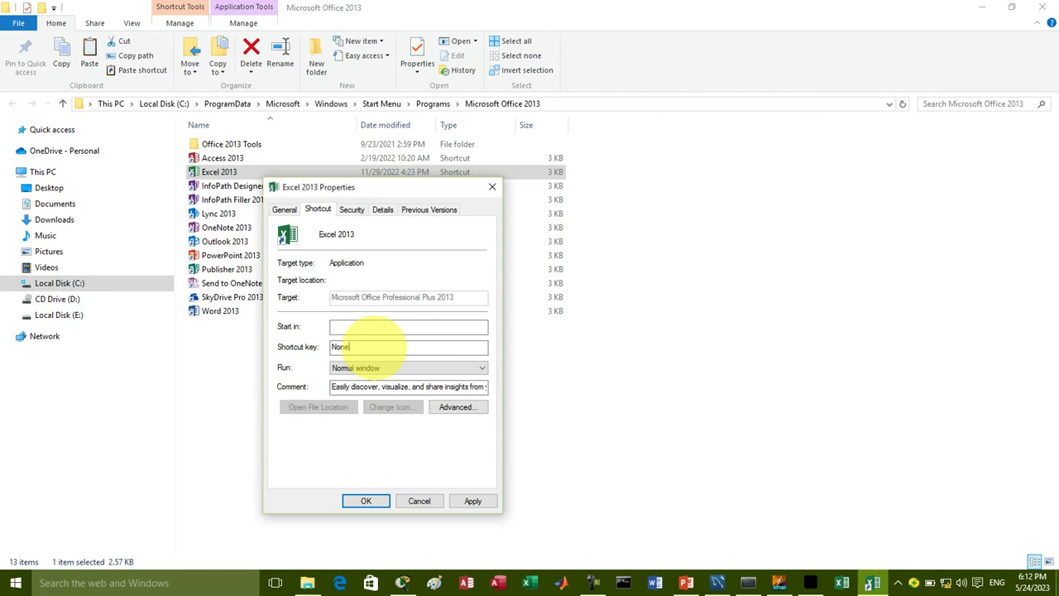
pyautogui.hotkey('ctrl', 'alt')
pyautogui.hotkey('ctrl', 'alt')
pyautogui.press('e')
pyautogui.click(473, 501)
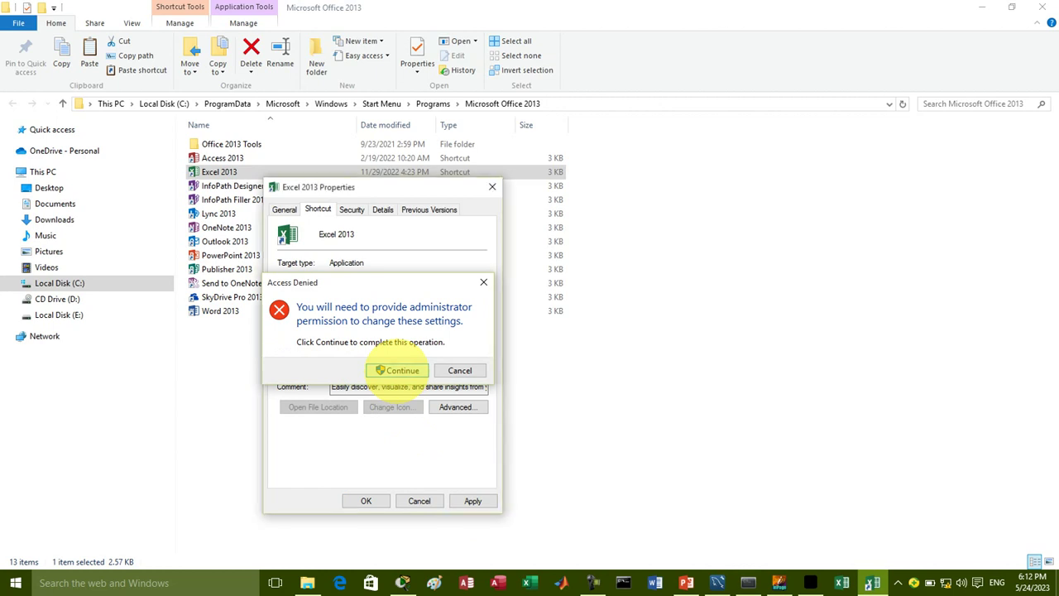
pyautogui.click(397, 370)
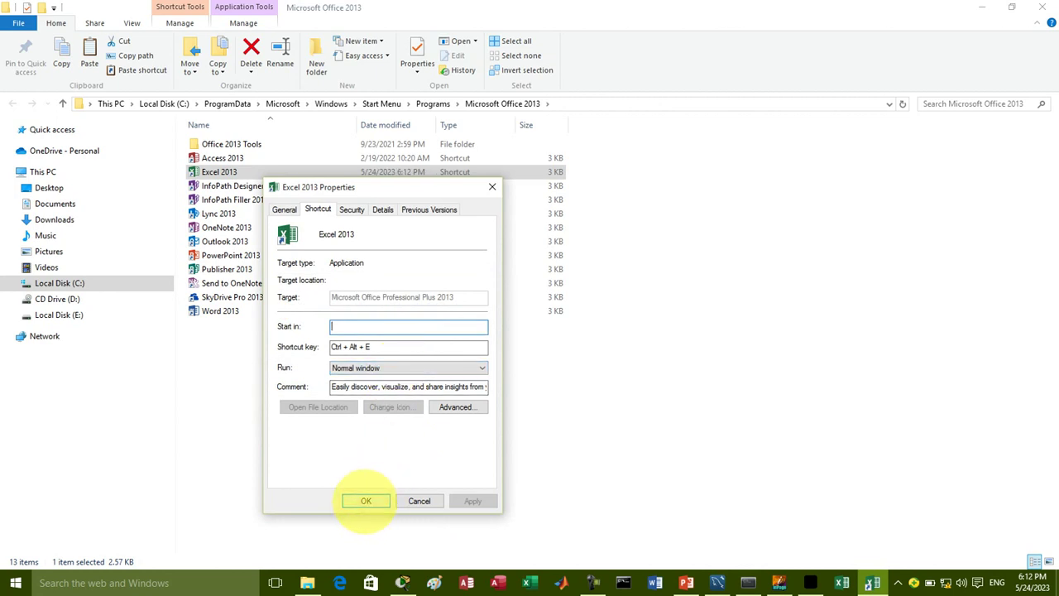
pyautogui.click(366, 501)
# Close File Explorer, maximize the Excel start screen and create a Blank workbook
pyautogui.click(1036, 10)
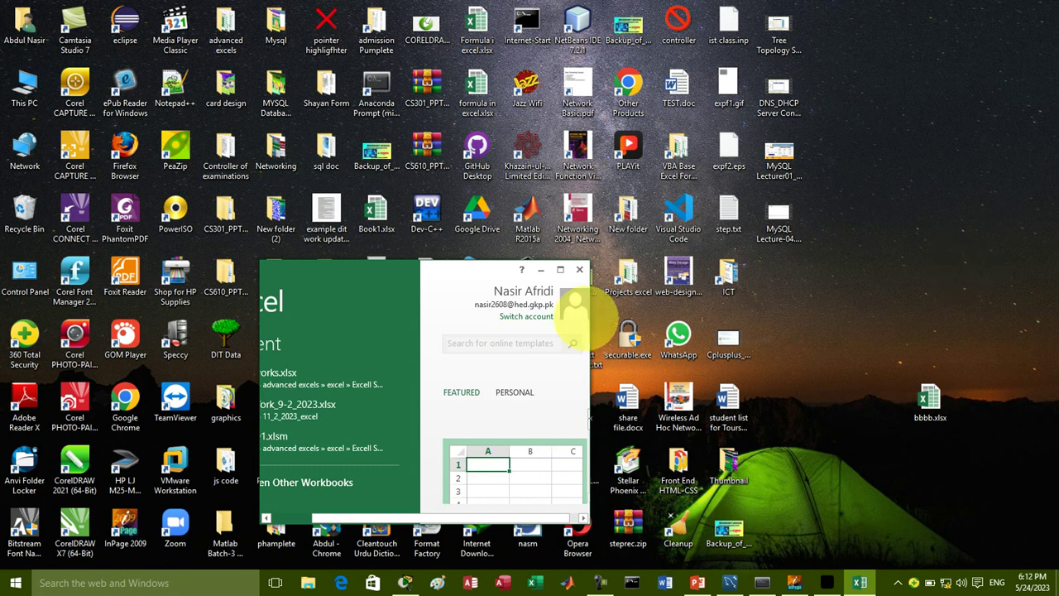
pyautogui.doubleClick(442, 265)
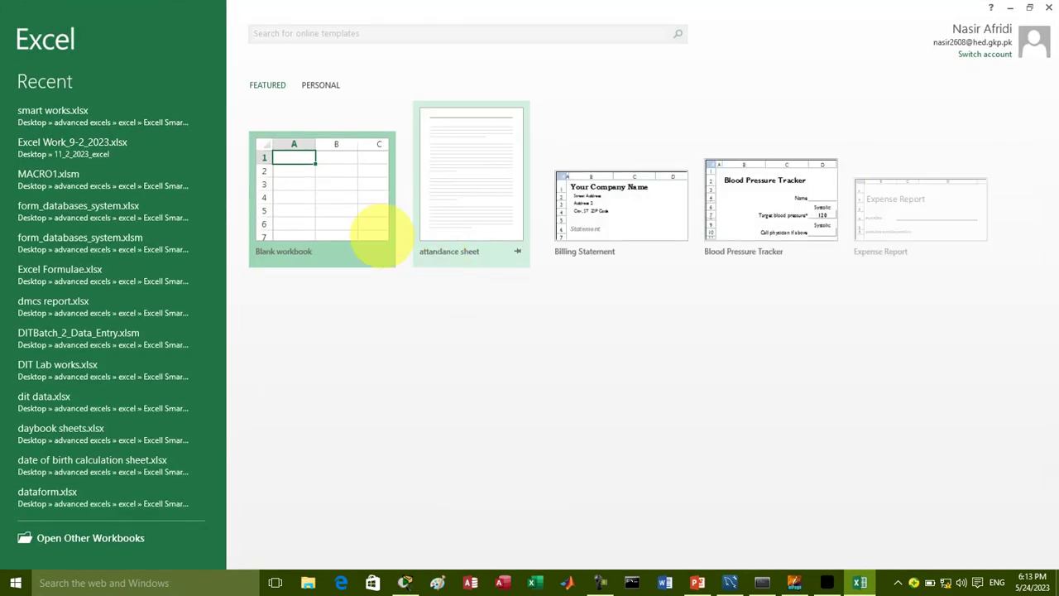
pyautogui.click(328, 157)
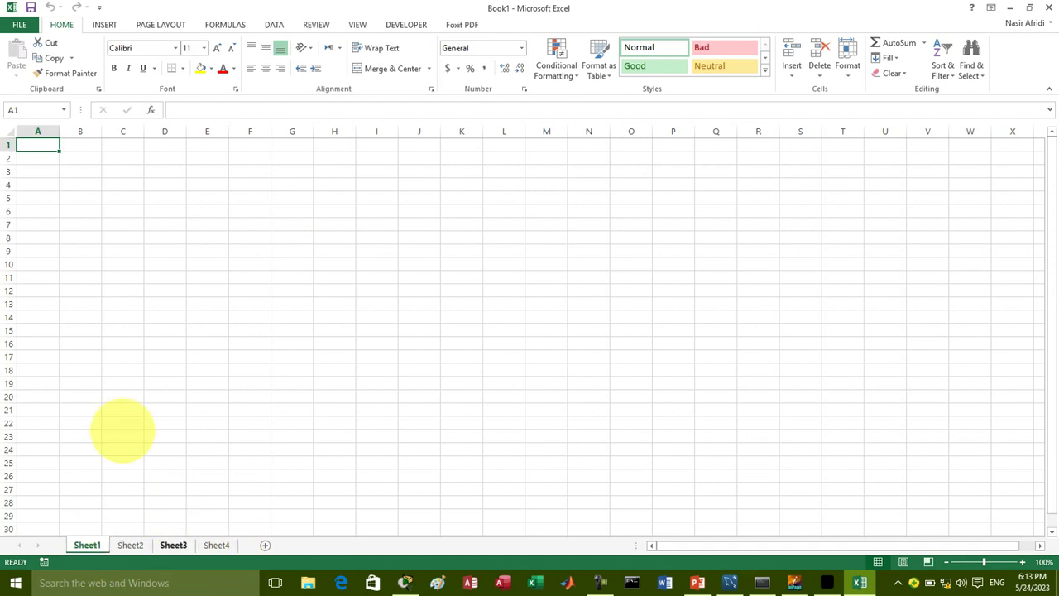
# Set 'Include this many sheets' to 2 in Excel Options and confirm with OK
pyautogui.click(18, 25)
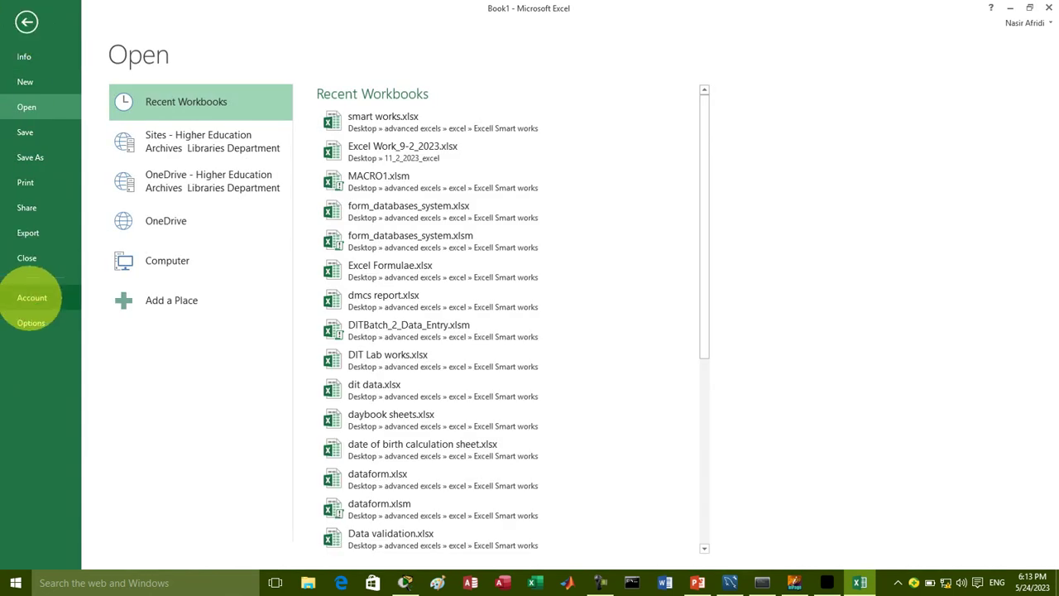
pyautogui.press('Escape')
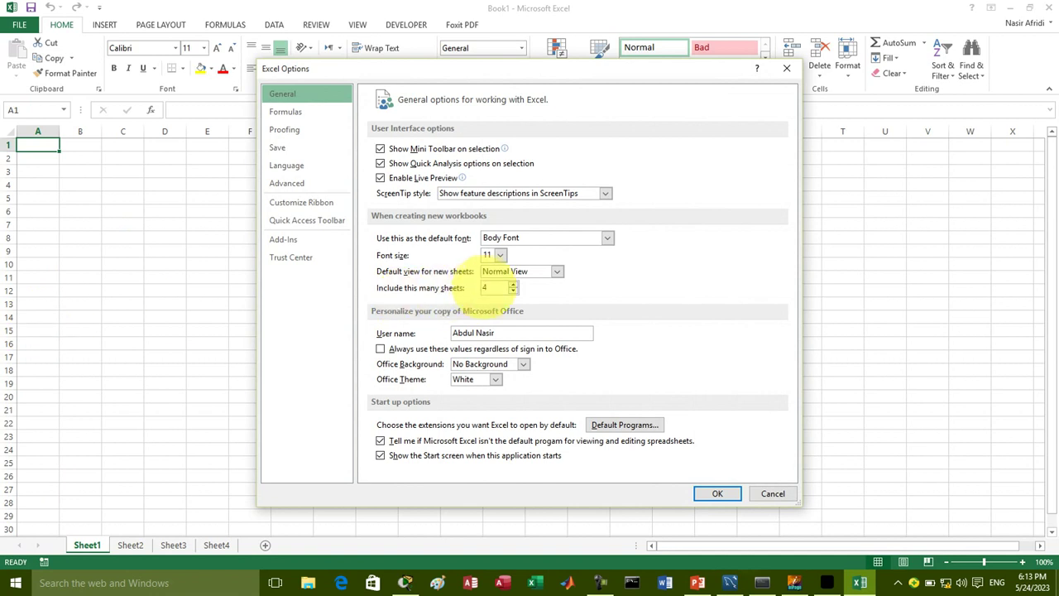
pyautogui.click(492, 287)
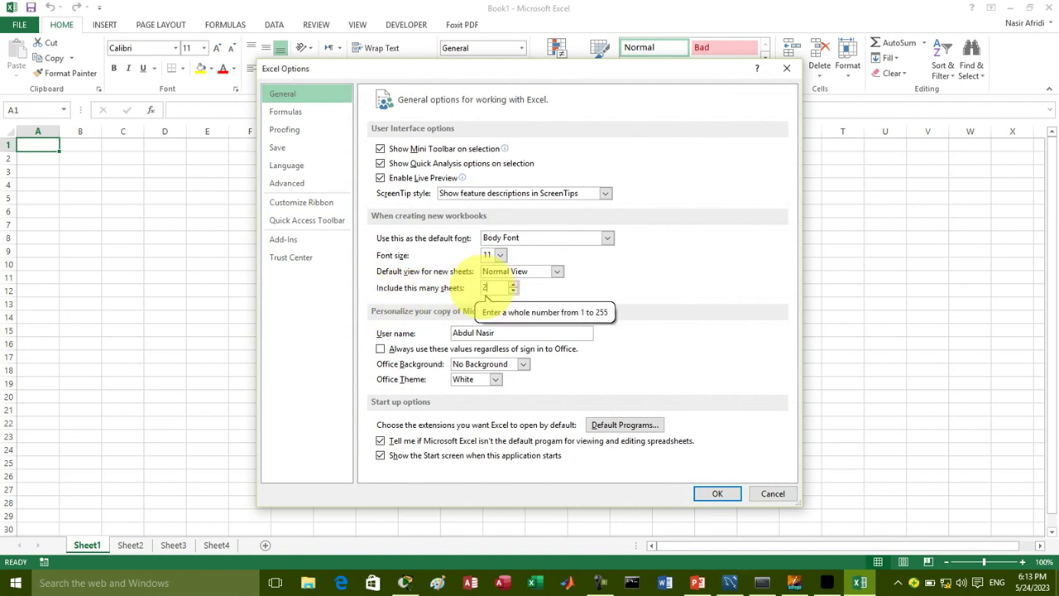
pyautogui.write('2')
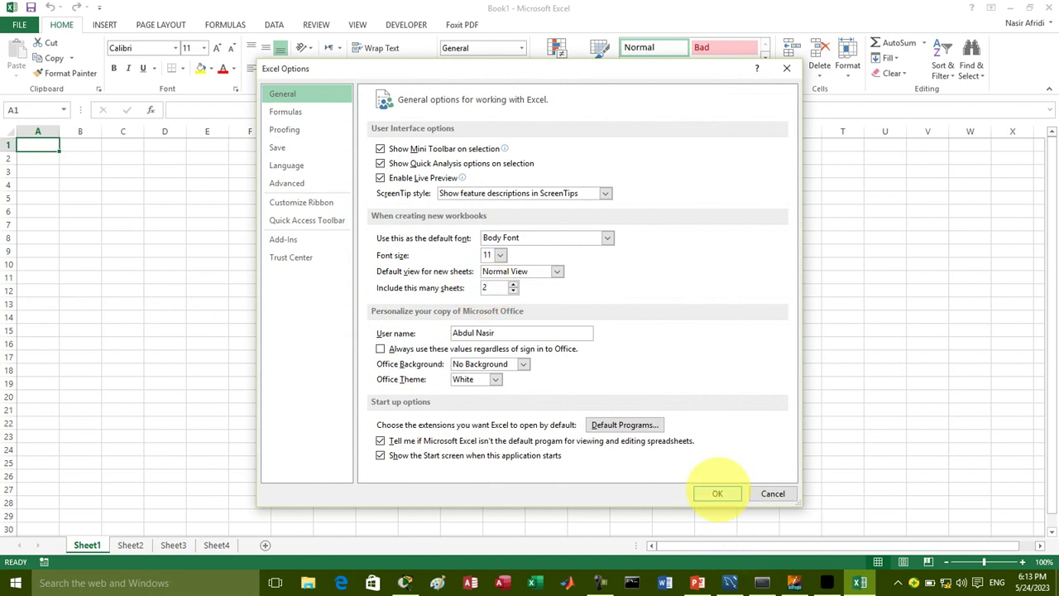
pyautogui.click(718, 494)
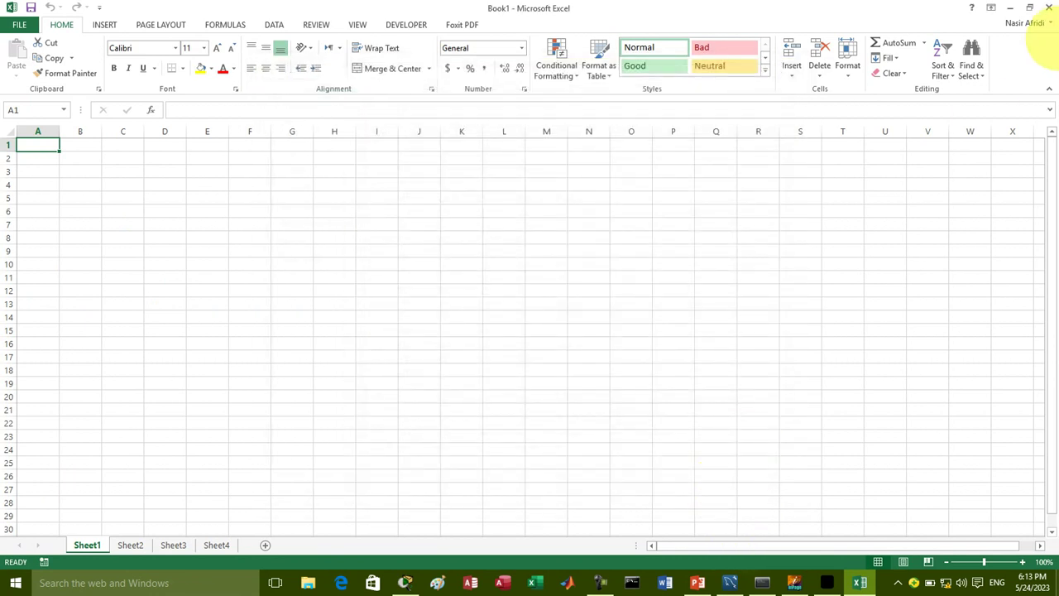
# Close and relaunch Excel to a blank two-sheet workbook, then switch to Sheet2
pyautogui.click(1048, 8)
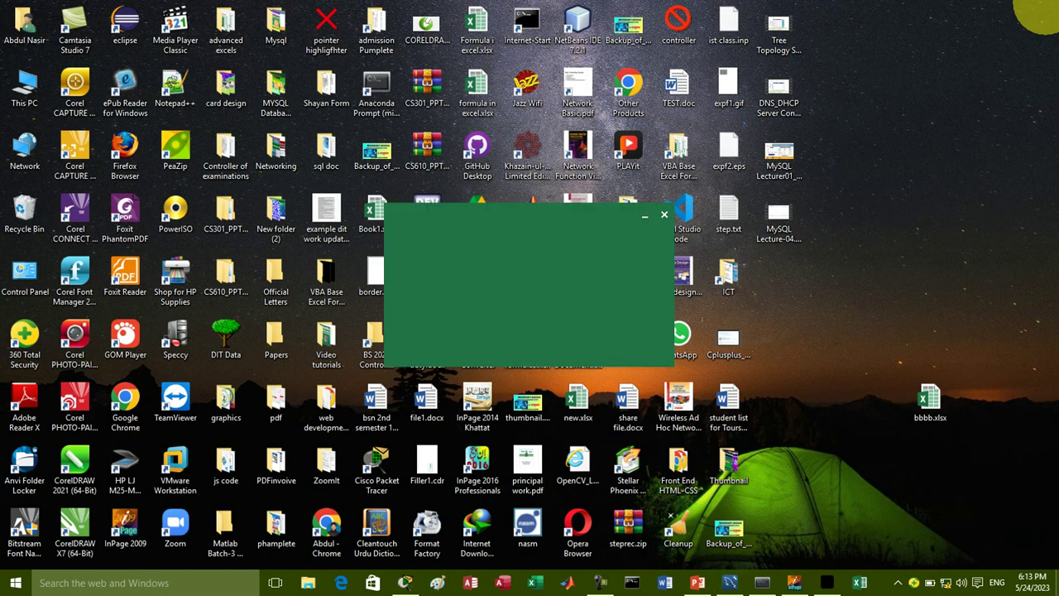
pyautogui.press('Return')
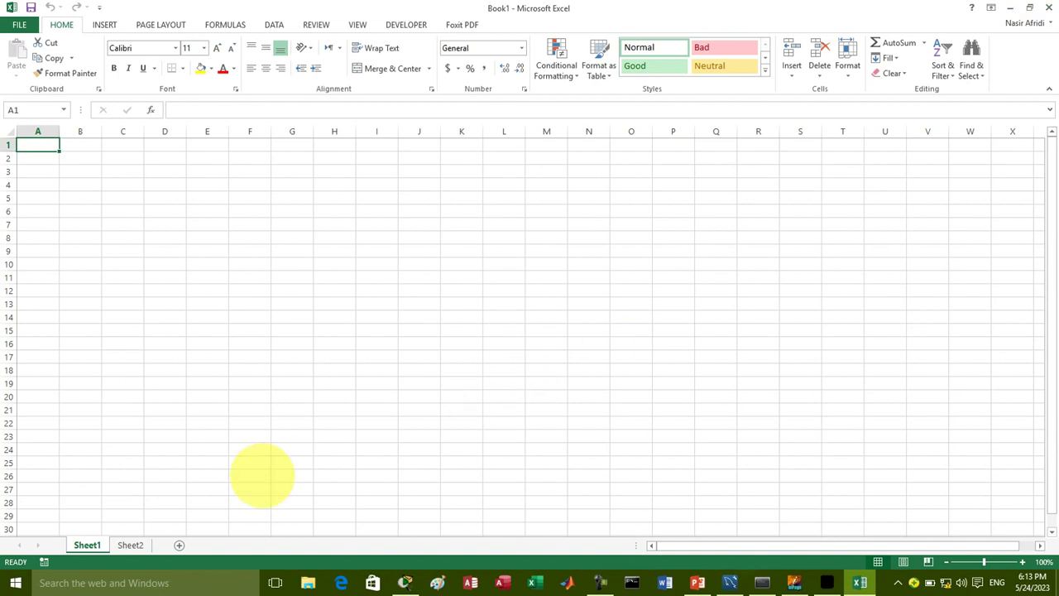
pyautogui.click(130, 544)
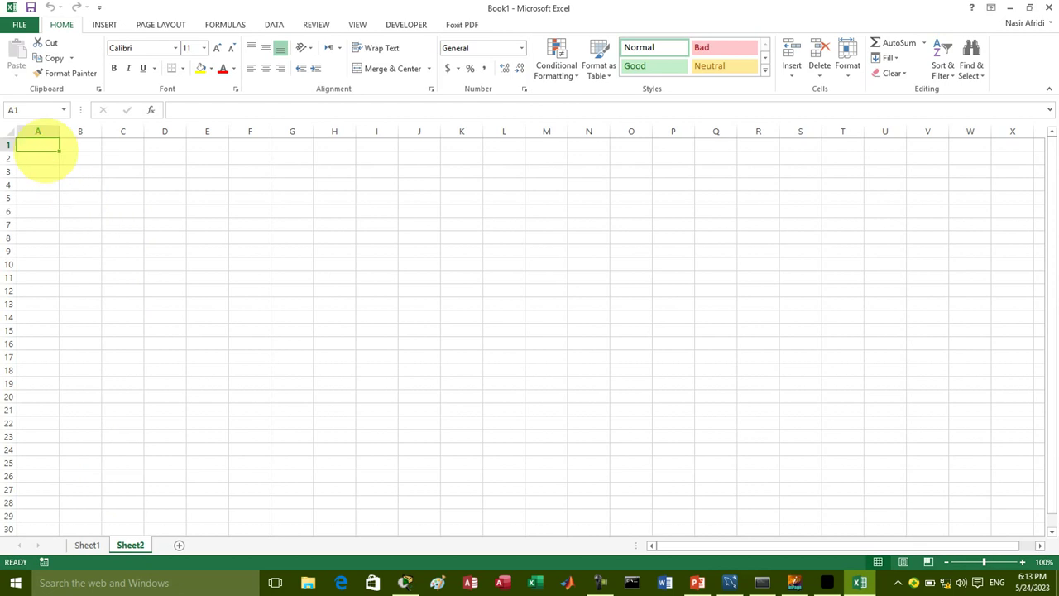
pyautogui.click(10, 145)
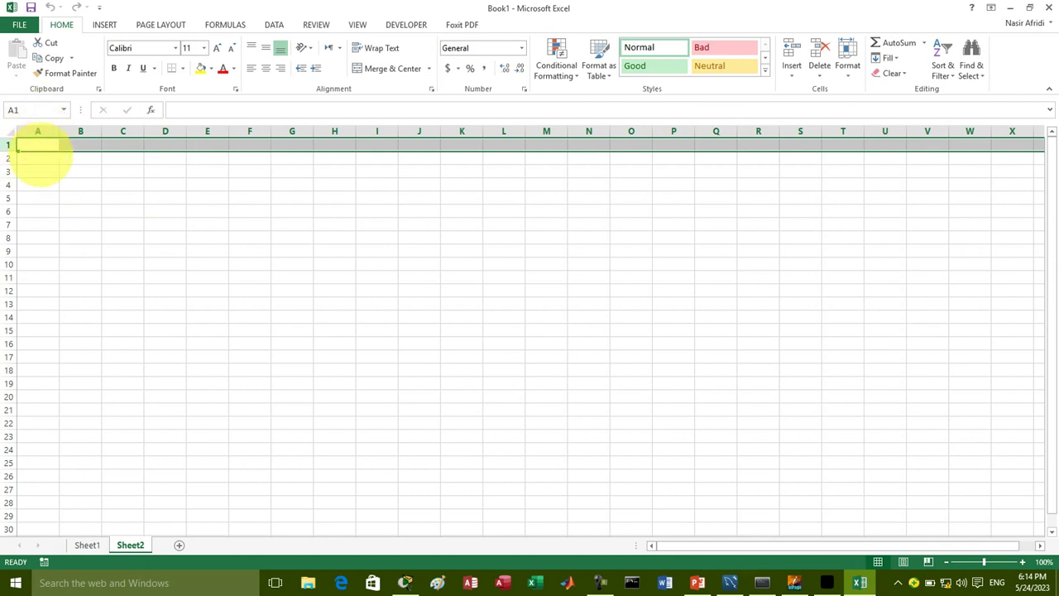
pyautogui.click(37, 131)
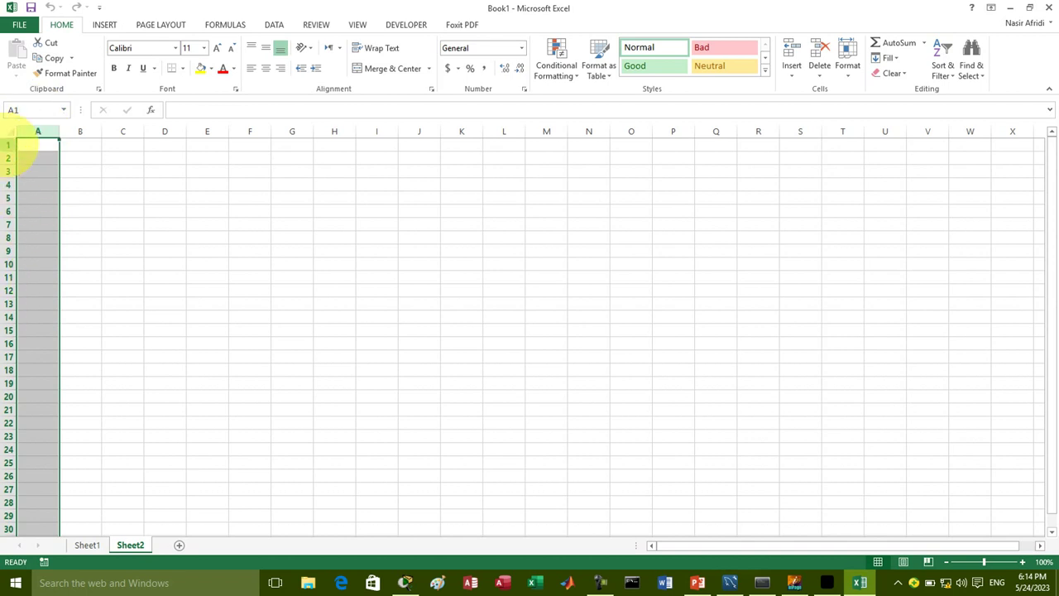
pyautogui.click(10, 144)
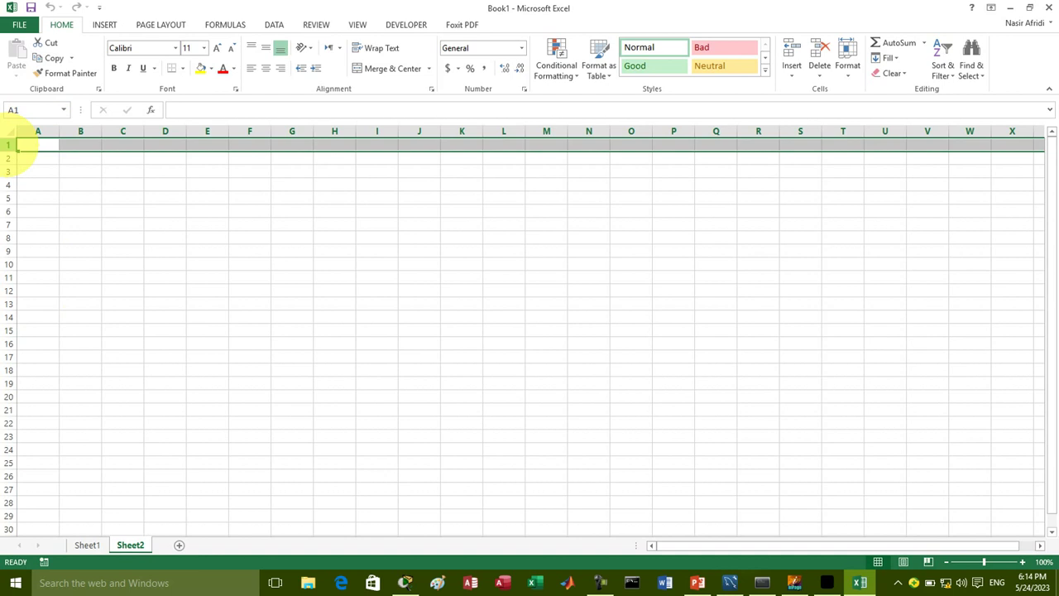
pyautogui.click(38, 131)
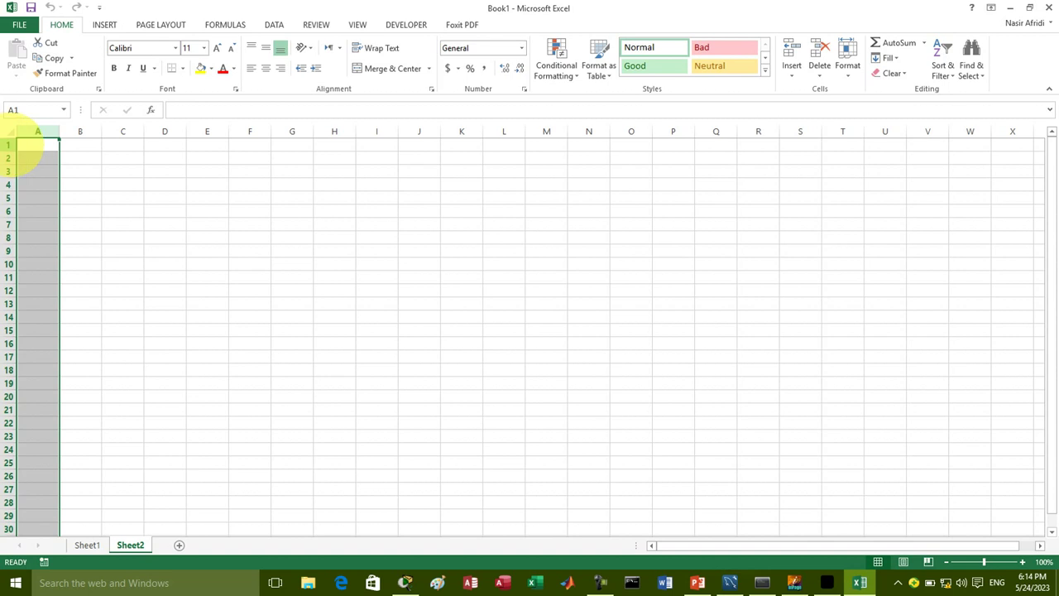
pyautogui.click(46, 146)
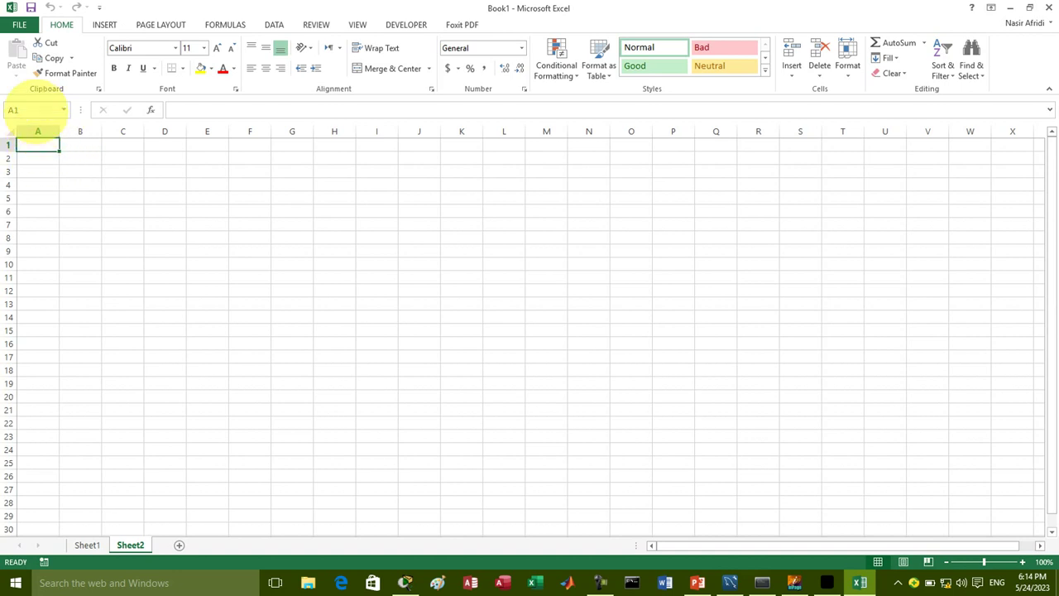
pyautogui.click(15, 109)
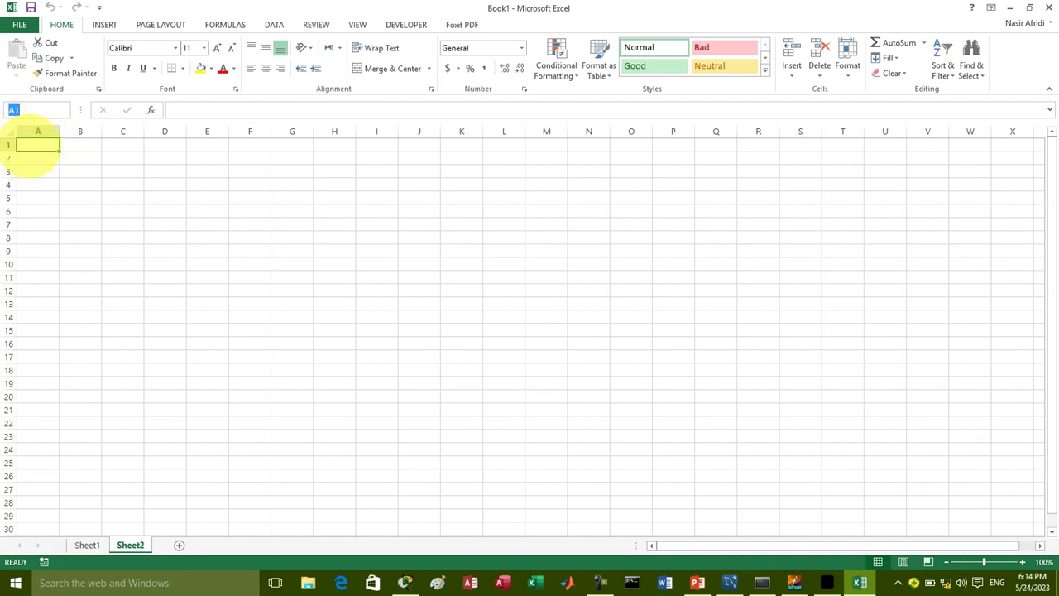
pyautogui.click(713, 316)
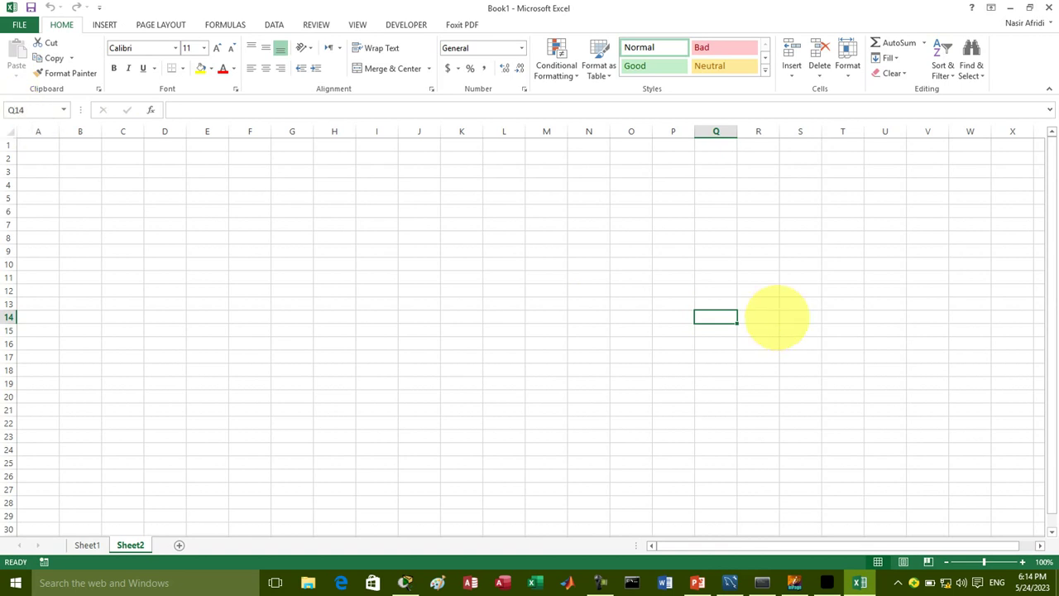
pyautogui.click(970, 330)
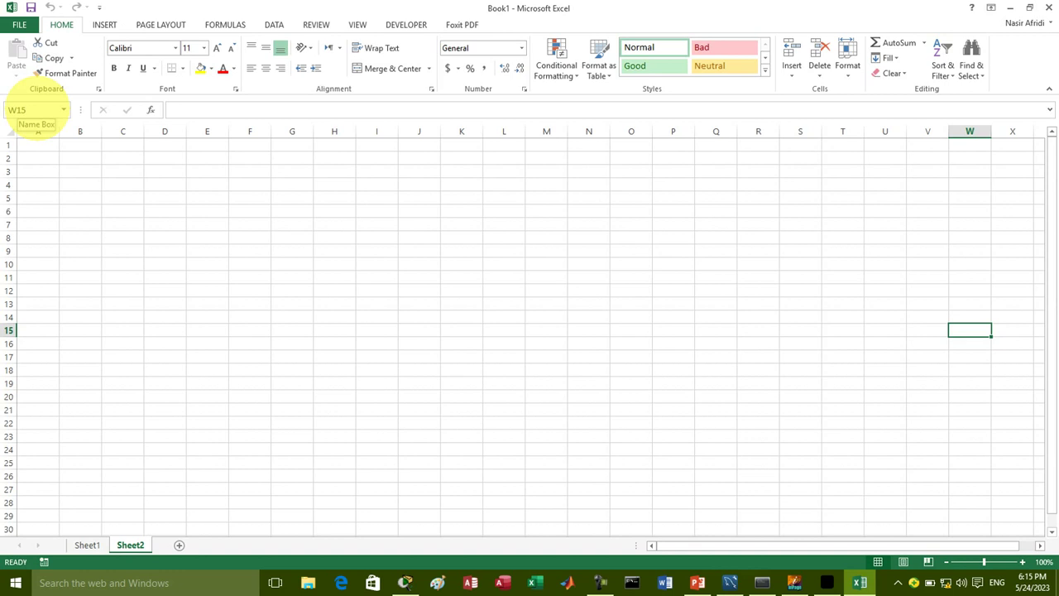
# Widen column A to about 180 pixels by dragging its header border
pyautogui.click(176, 290)
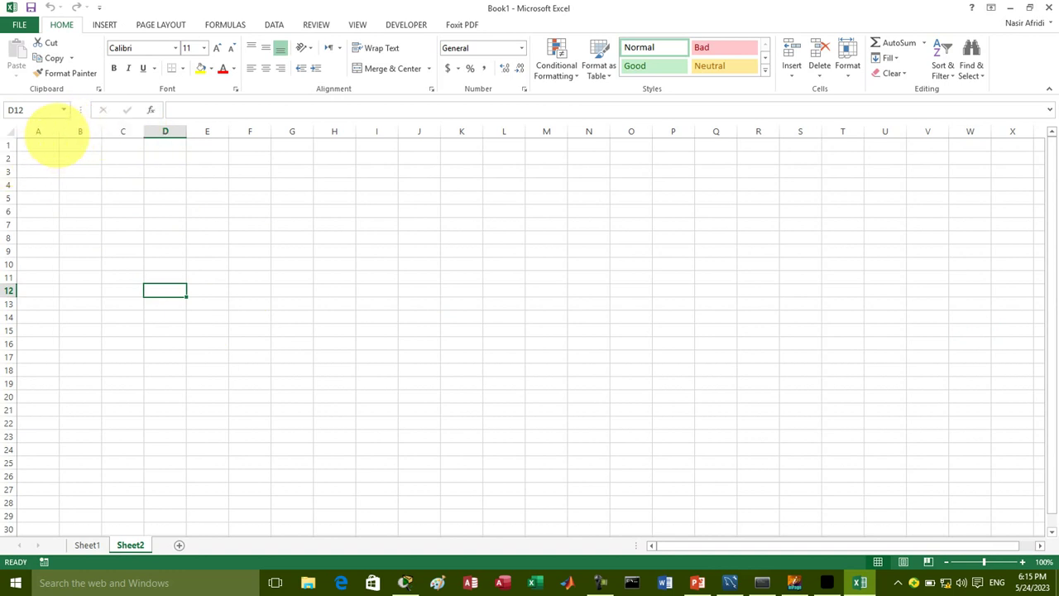
pyautogui.moveTo(60, 132)
pyautogui.mouseDown()
pyautogui.moveTo(150, 132)
pyautogui.moveTo(92, 133)
pyautogui.mouseUp()
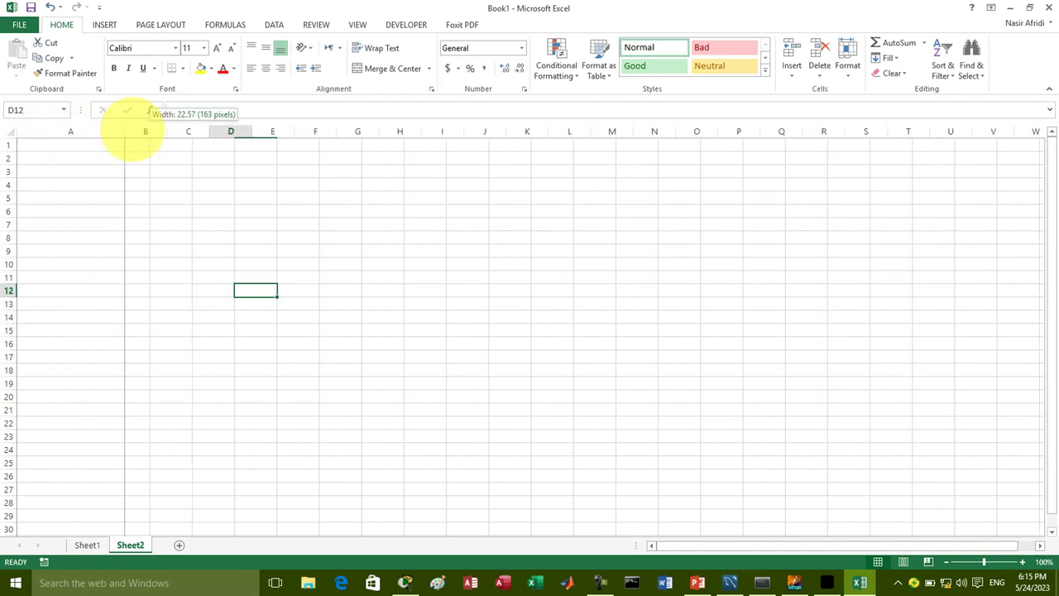
pyautogui.moveTo(92, 132); pyautogui.dragTo(168, 132)
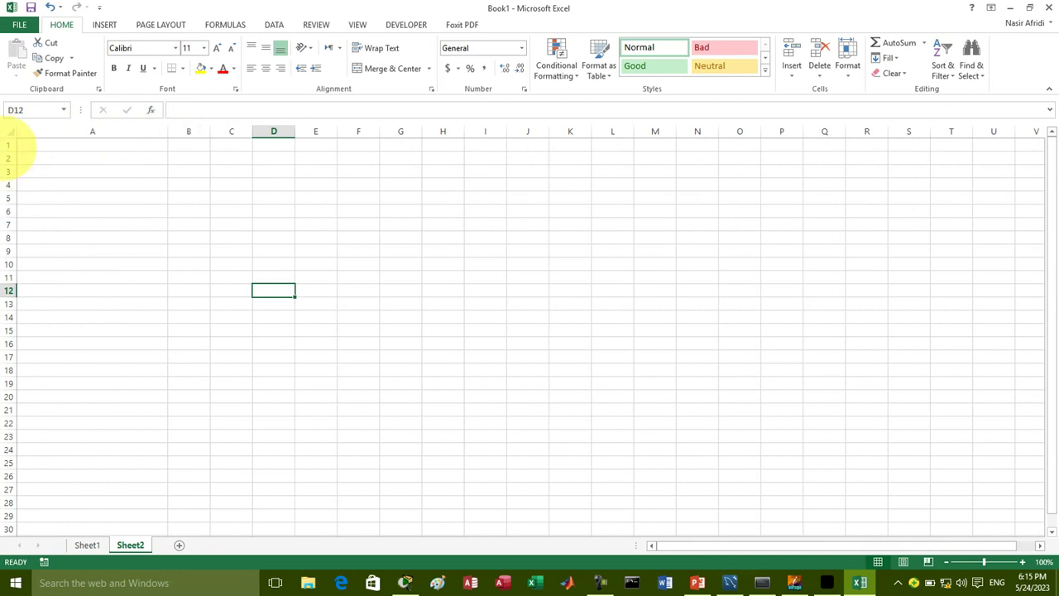
# Make row 1 taller, then reset it to its default height
pyautogui.moveTo(16, 152)
pyautogui.mouseDown()
pyautogui.moveTo(17, 240)
pyautogui.moveTo(16, 194)
pyautogui.mouseUp()
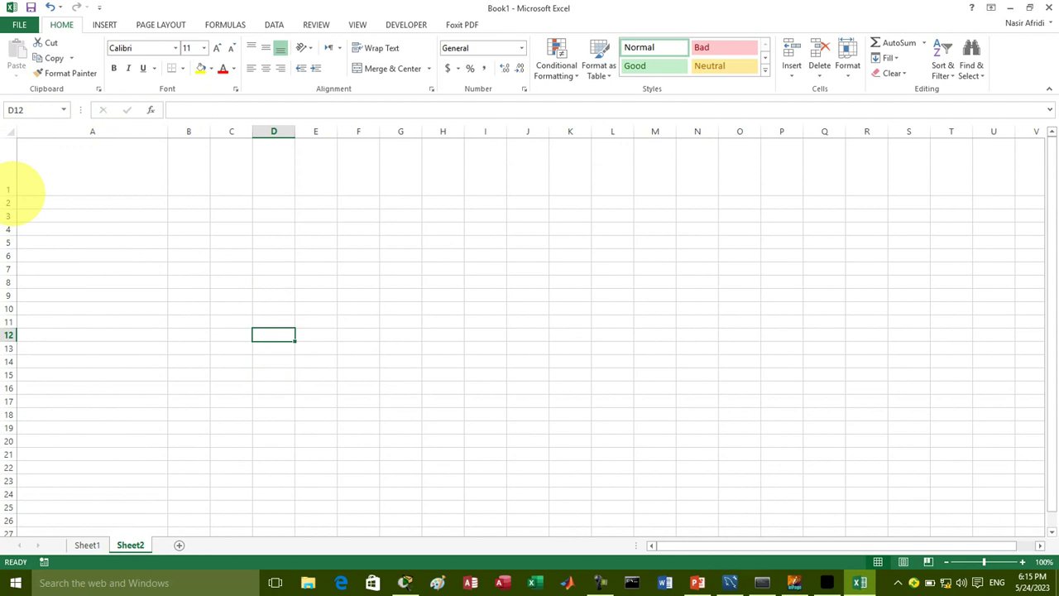
pyautogui.moveTo(16, 195); pyautogui.dragTo(17, 177)
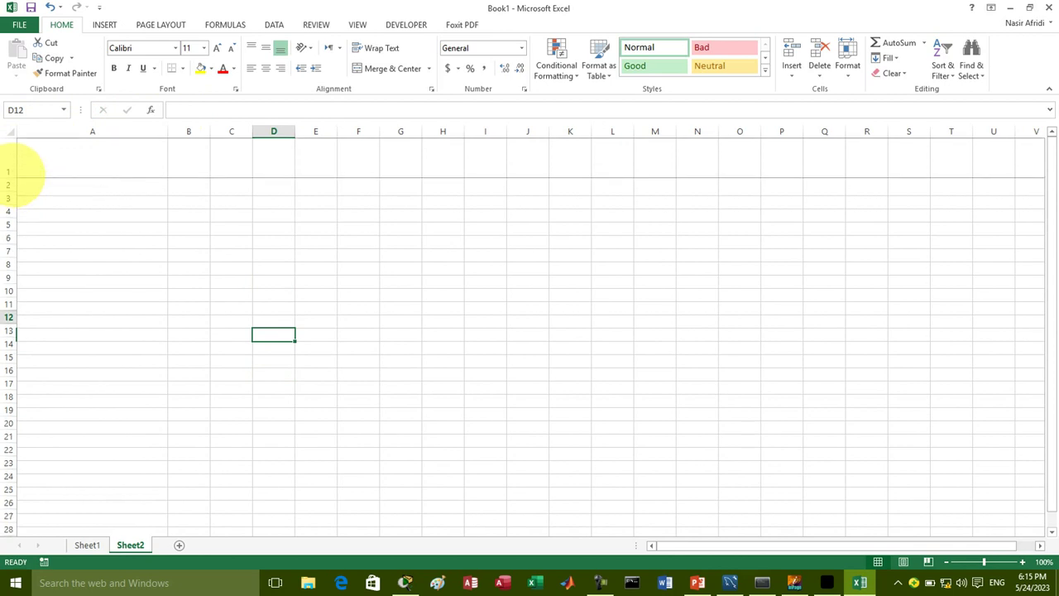
pyautogui.doubleClick(17, 177)
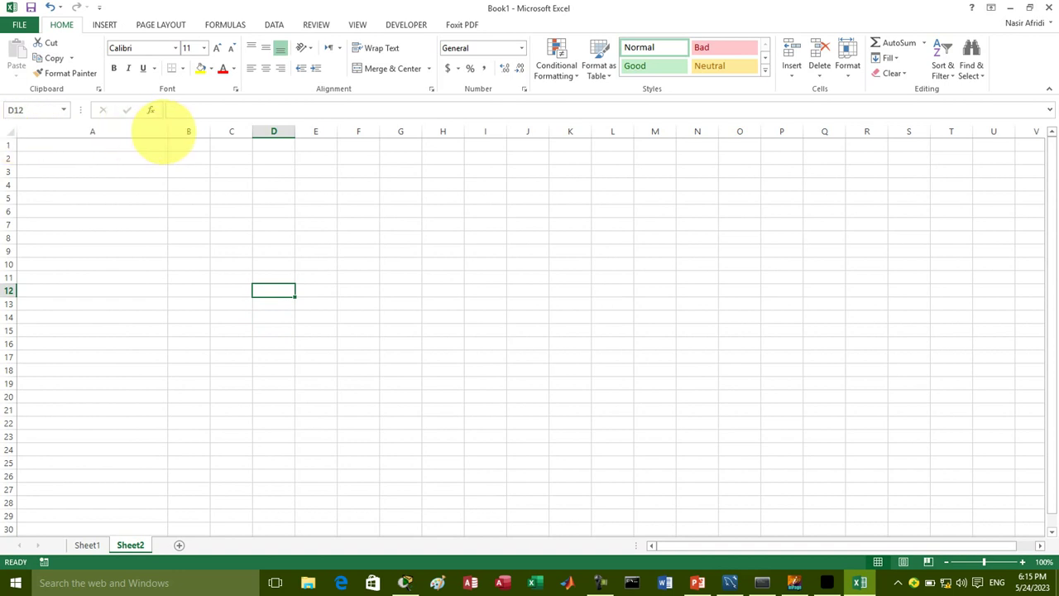
pyautogui.click(169, 133)
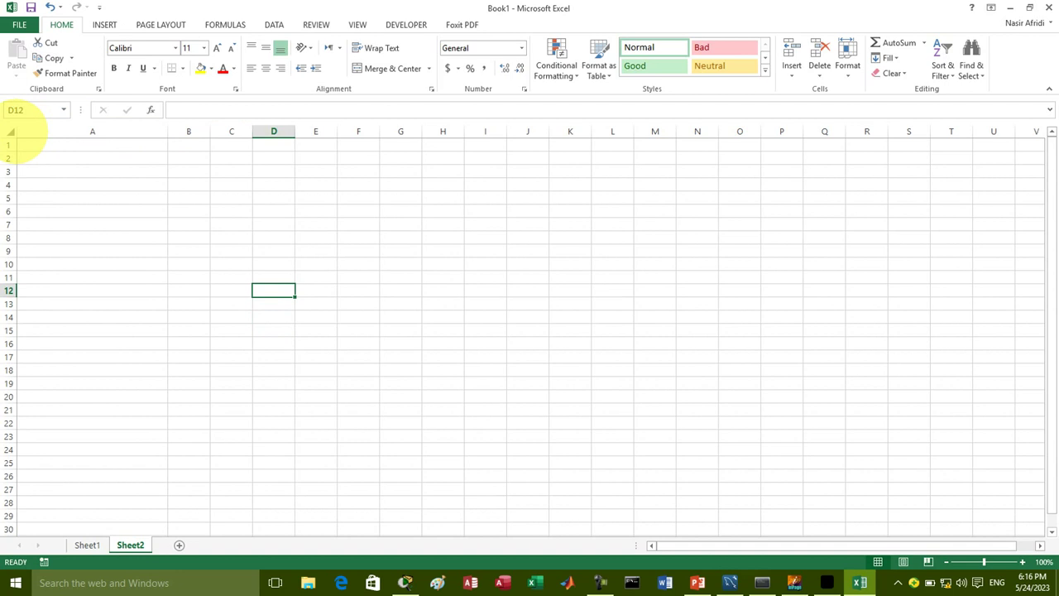
# Give all columns the same standard width and autofit rows 1–5 to normal height
pyautogui.click(10, 133)
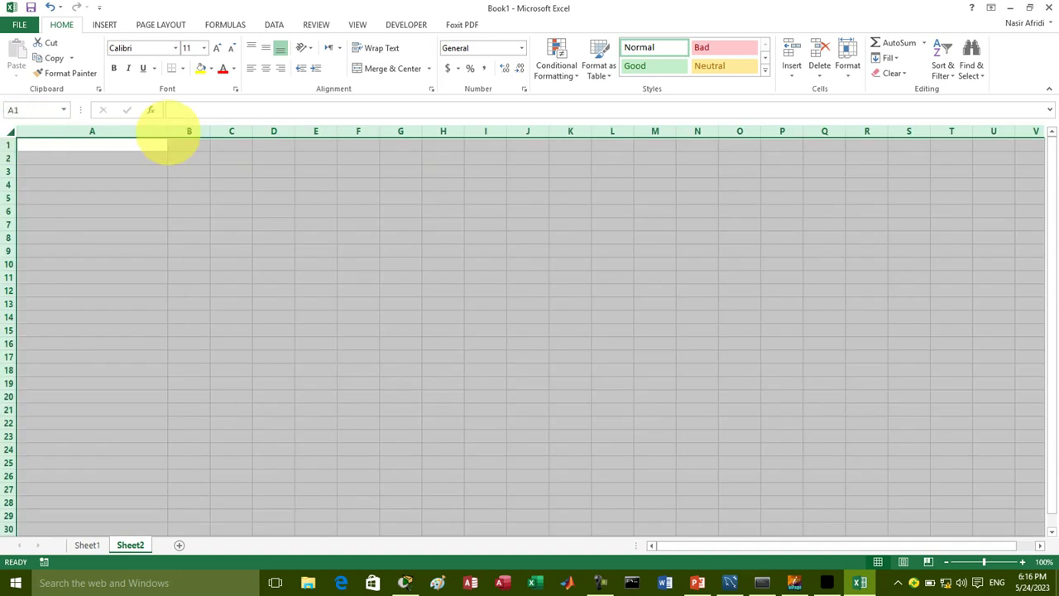
pyautogui.moveTo(168, 132); pyautogui.dragTo(114, 133)
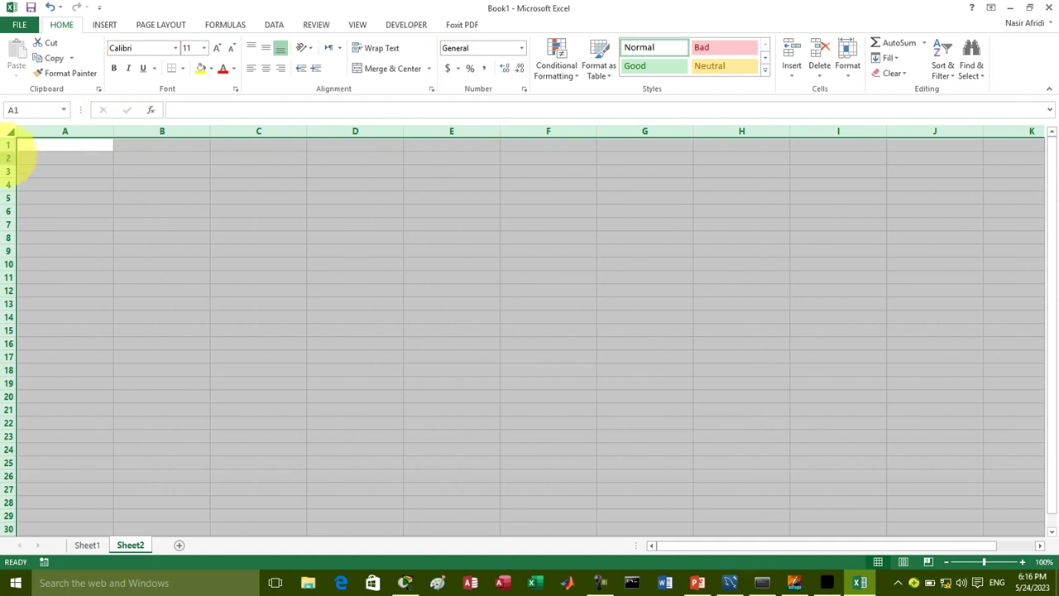
pyautogui.moveTo(9, 146); pyautogui.dragTo(23, 258)
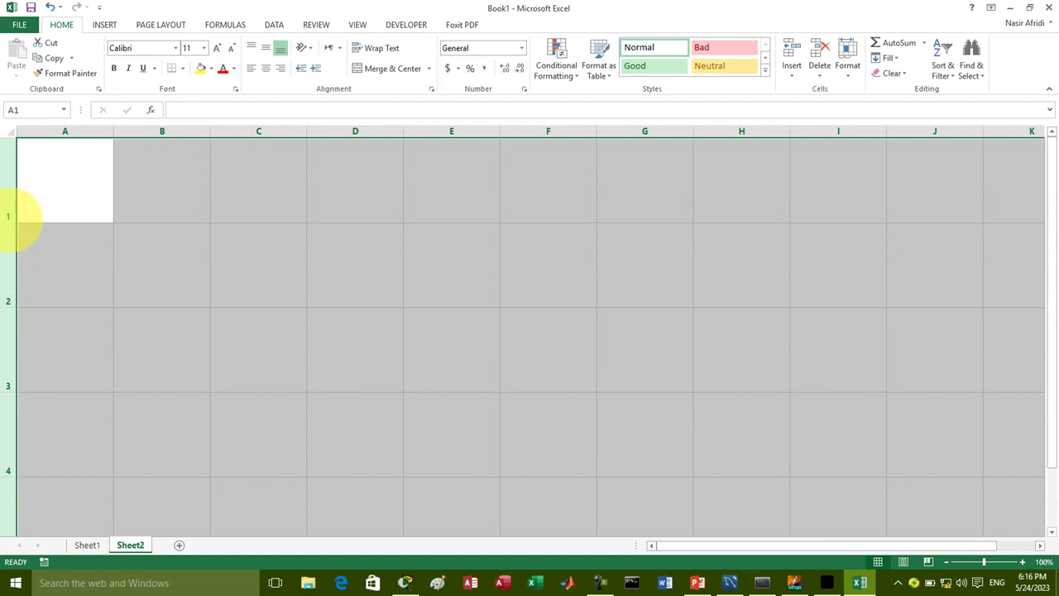
pyautogui.doubleClick(18, 222)
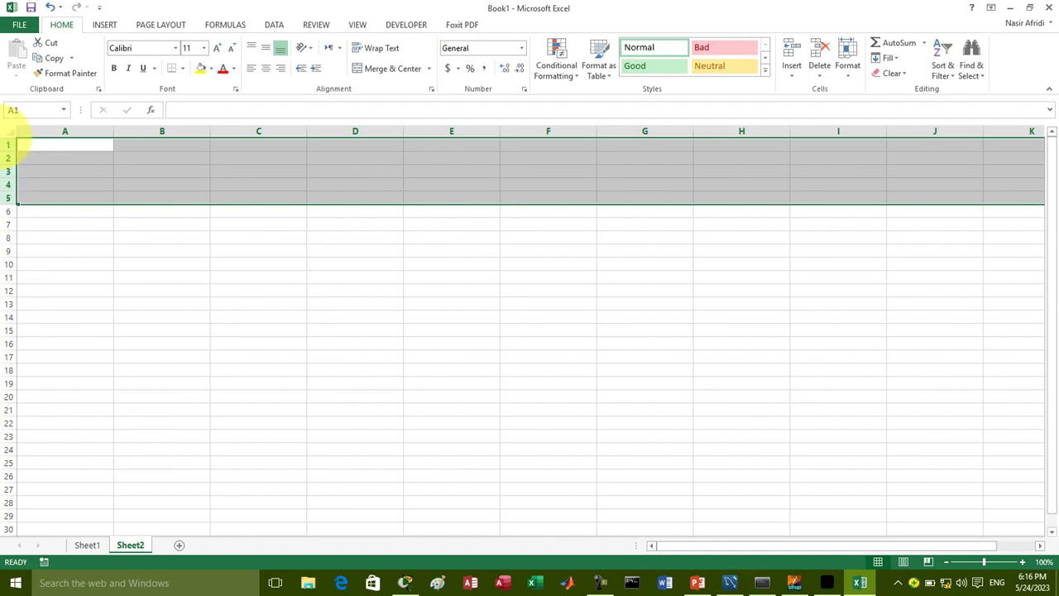
pyautogui.click(83, 264)
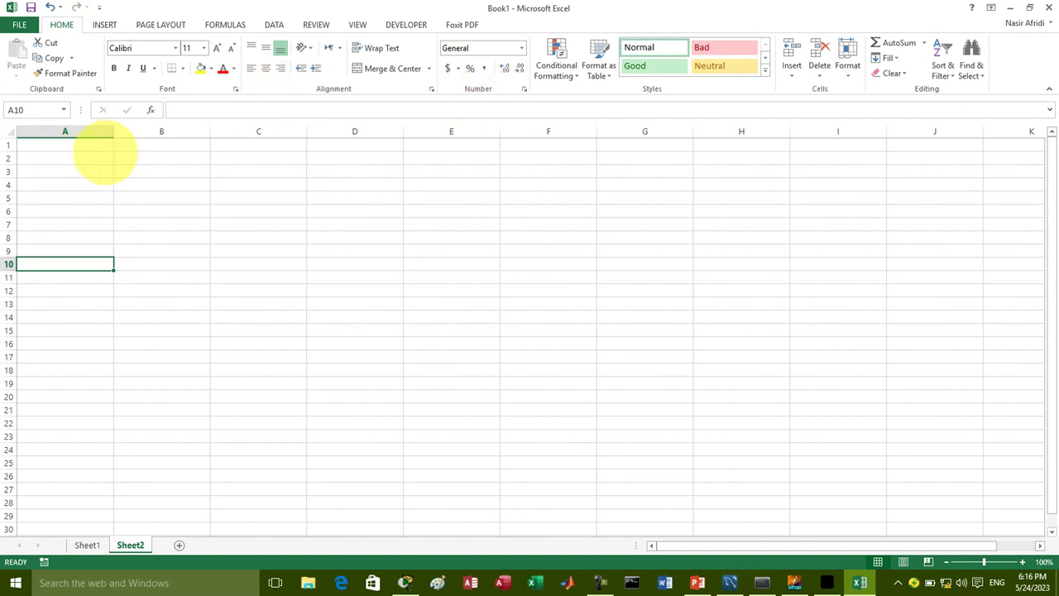
# Enter the headers S.No in A1 and Name in B1, correcting the A1 typo
pyautogui.click(100, 148)
pyautogui.write('S.B')
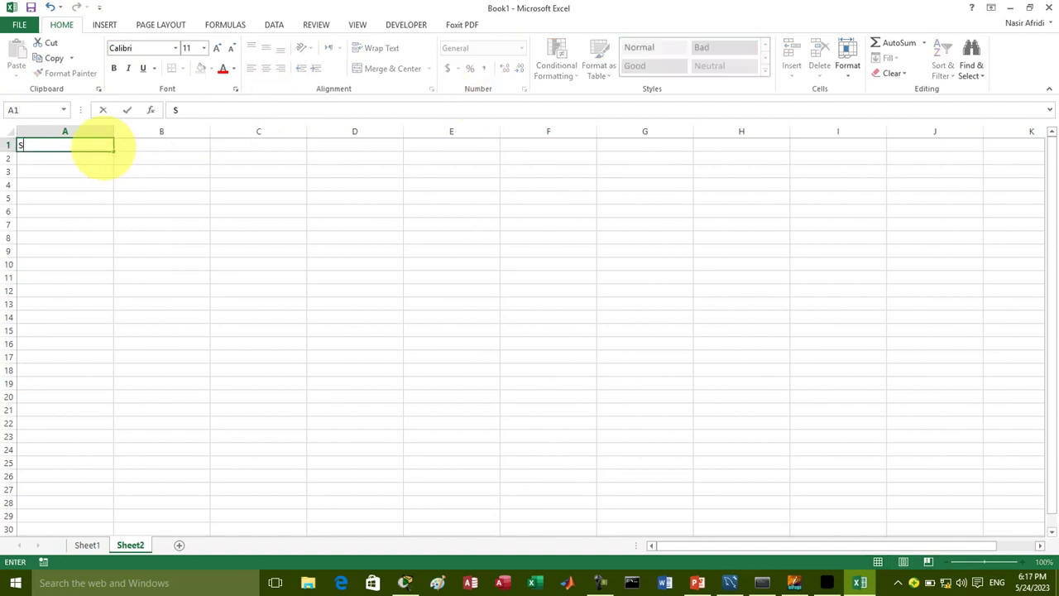
pyautogui.write('=Ni')
pyautogui.press('Tab')
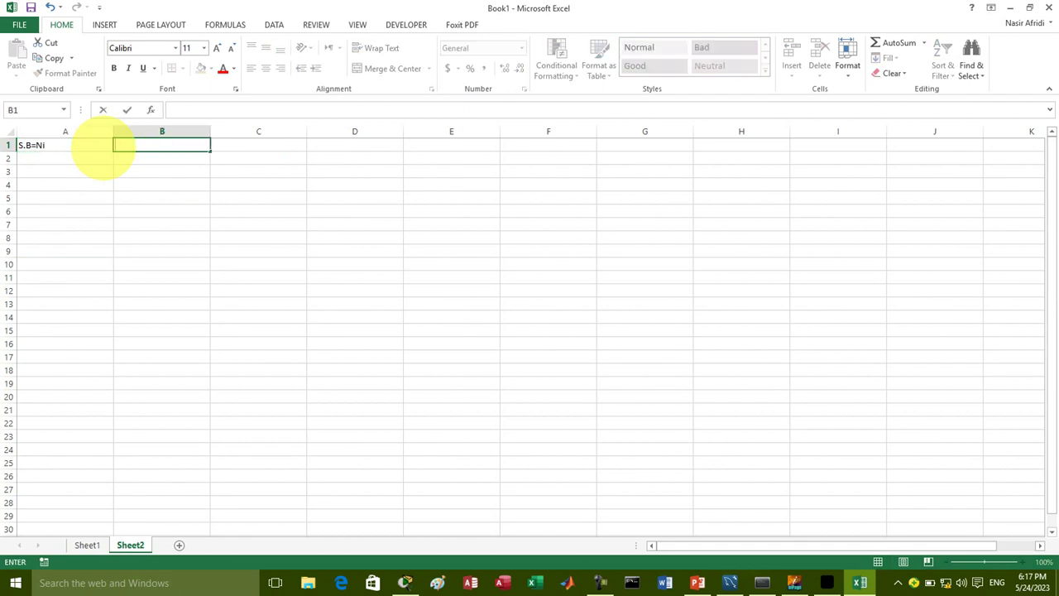
pyautogui.click(102, 147)
pyautogui.doubleClick(102, 147)
pyautogui.press('BackSpace')
pyautogui.press('BackSpace')
pyautogui.press('BackSpace')
pyautogui.write('N')
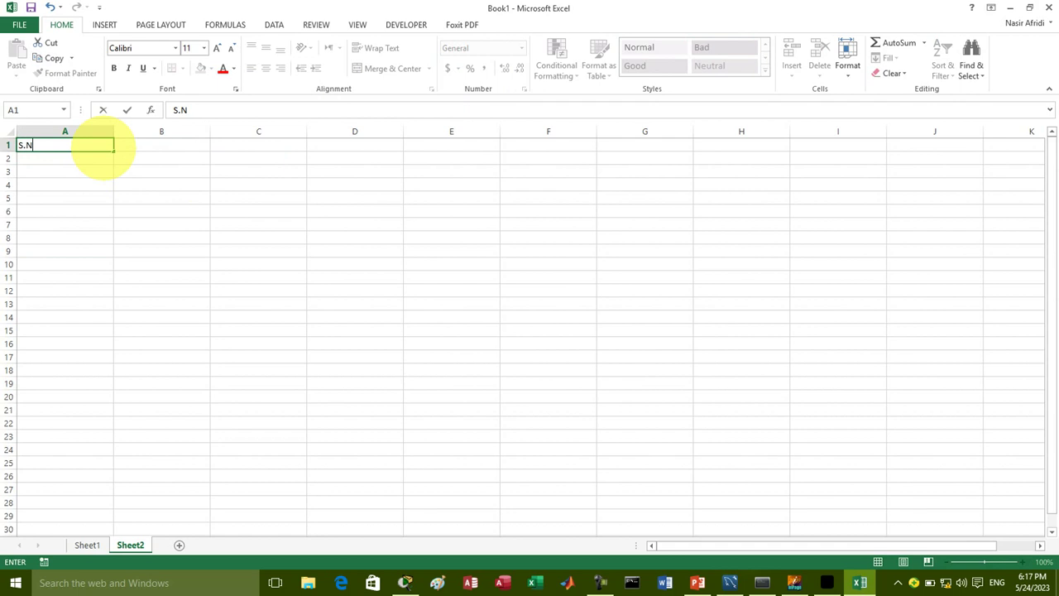
pyautogui.write('o')
pyautogui.press('Tab')
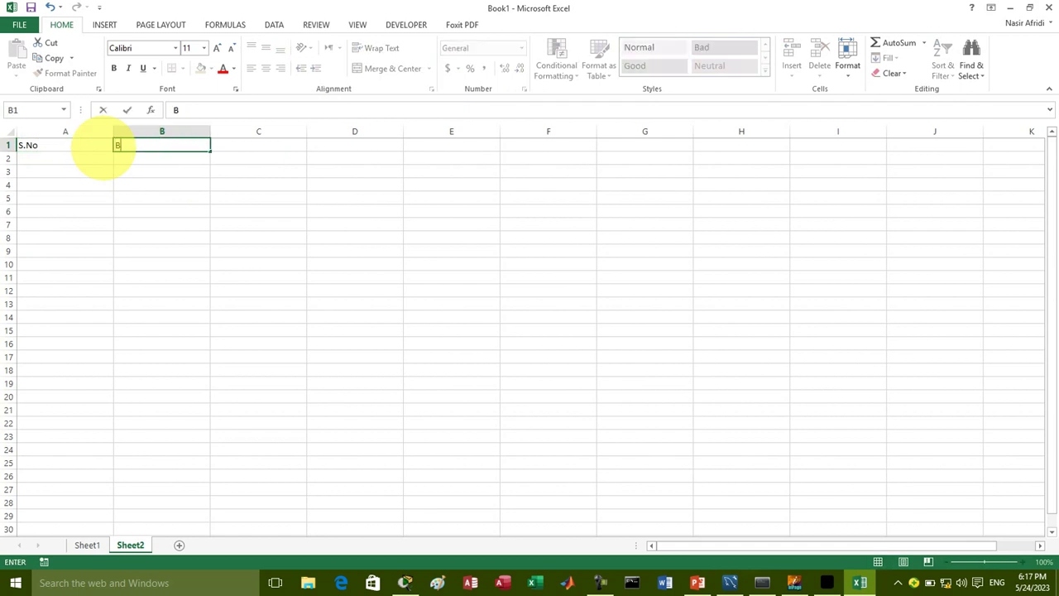
pyautogui.write('Name')
pyautogui.press('Tab')
# Add the headers Father Name, Form-B/CNIC No, Address and Phone across C1:F1
pyautogui.write('Father Bas')
pyautogui.press('BackSpace')
pyautogui.press('BackSpace')
pyautogui.press('BackSpace')
pyautogui.press('BackSpace')
pyautogui.write('Name')
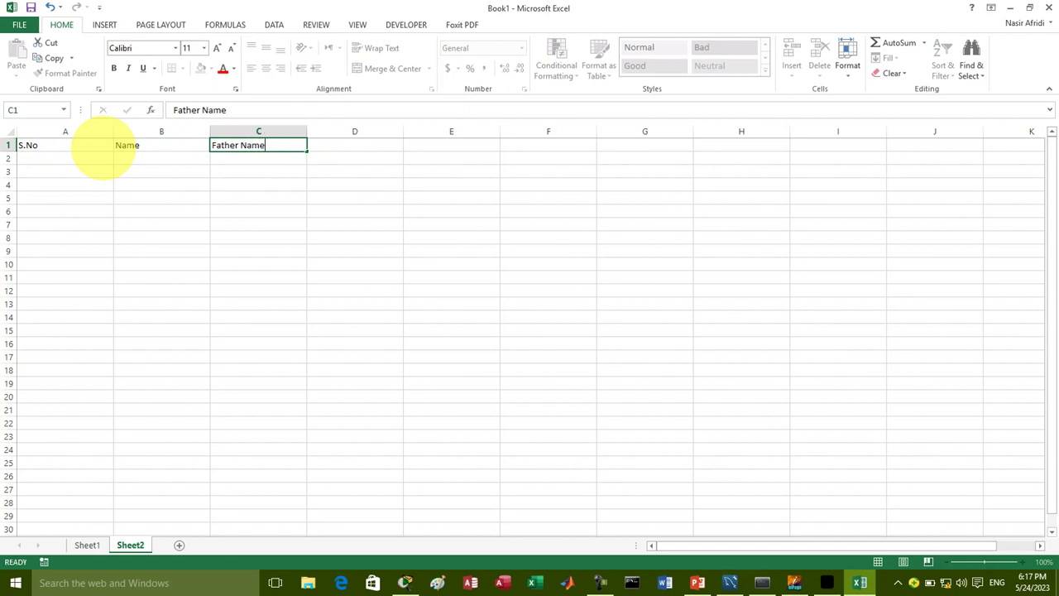
pyautogui.press('Tab')
pyautogui.write('AN')
pyautogui.press('BackSpace')
pyautogui.press('BackSpace')
pyautogui.write('C')
pyautogui.press('BackSpace')
pyautogui.write('Form-B/CNIC No')
pyautogui.press('Tab')
pyautogui.write('Address')
pyautogui.press('Tab')
pyautogui.write('Phone')
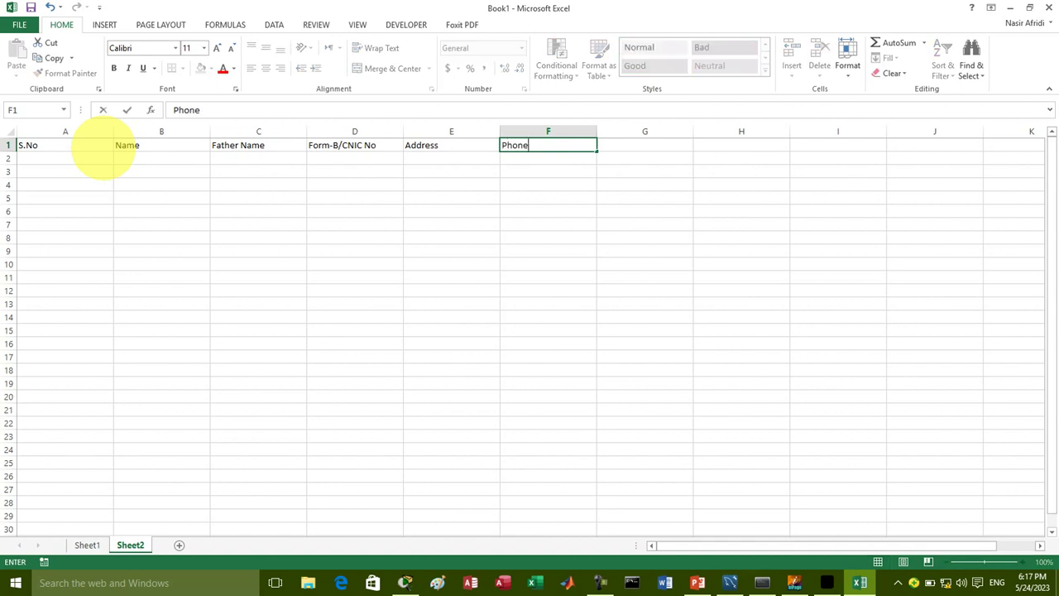
pyautogui.click(28, 147)
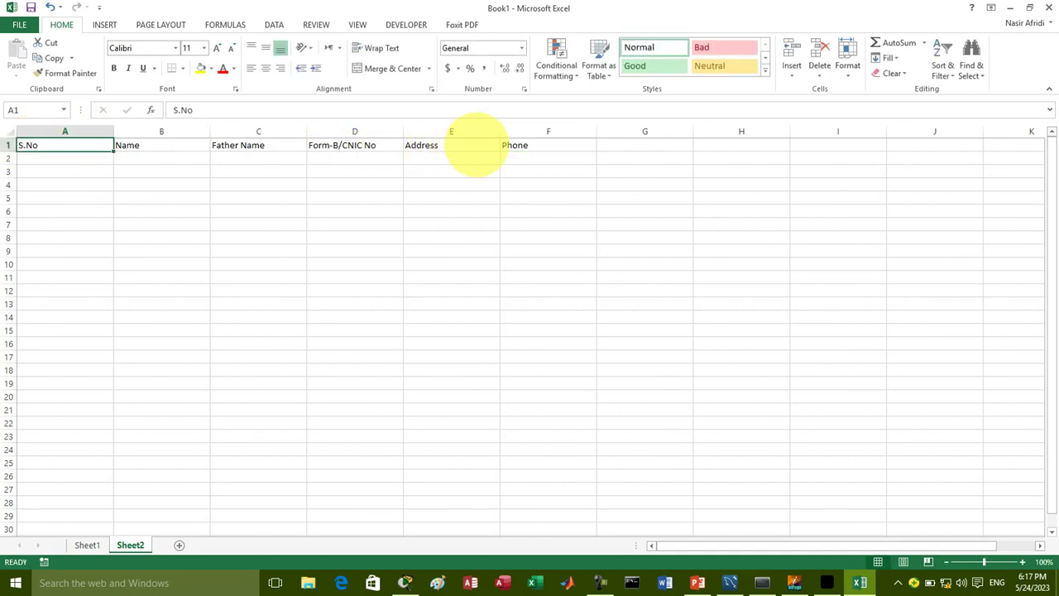
# Make the A1:F1 headers bold and raise their font size to 16
pyautogui.moveTo(534, 145); pyautogui.dragTo(47, 148)
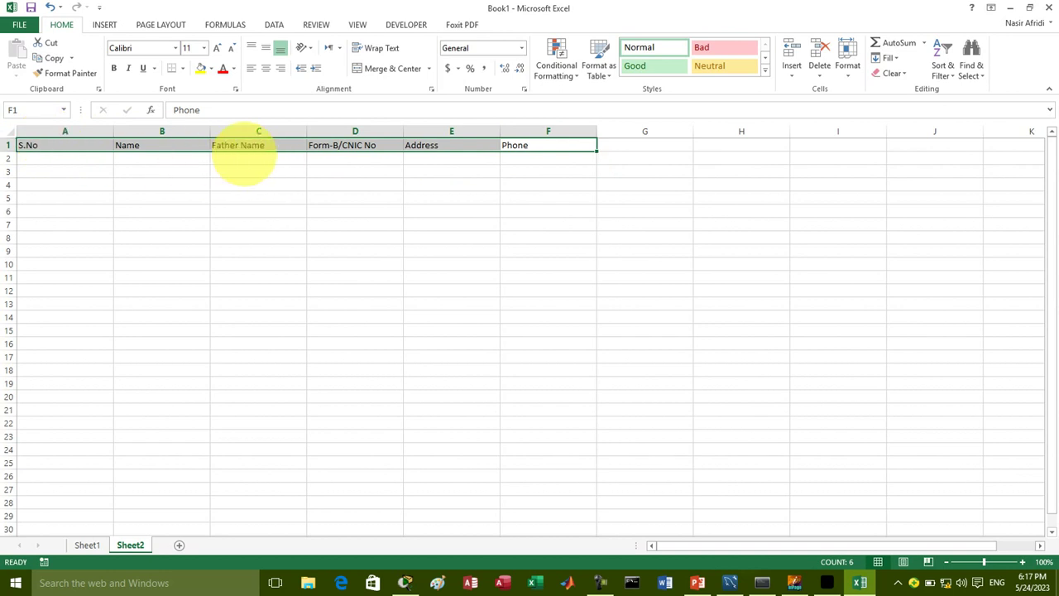
pyautogui.click(113, 68)
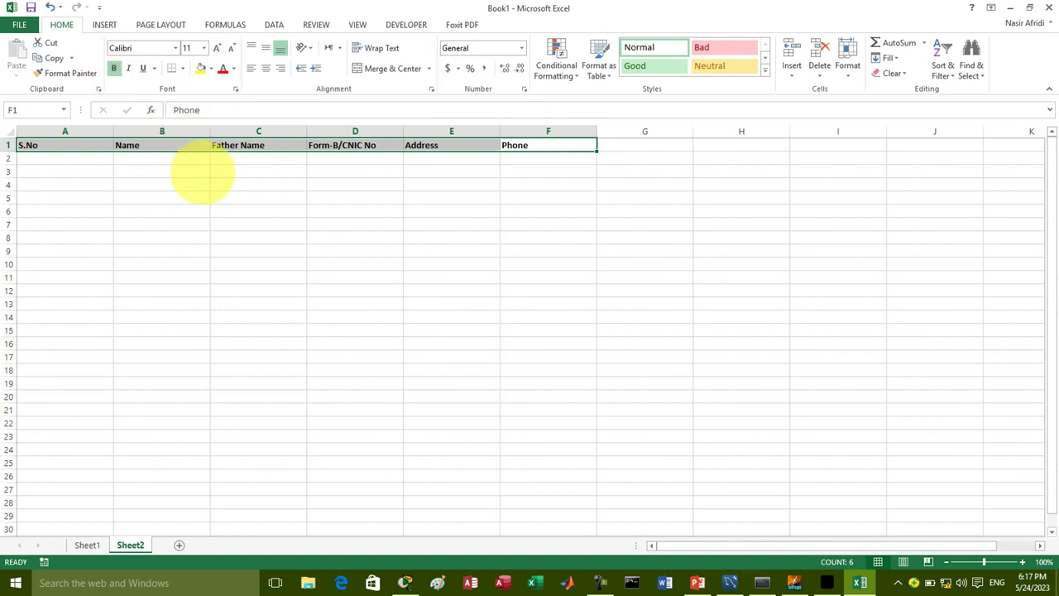
pyautogui.click(217, 47)
pyautogui.click(217, 47)
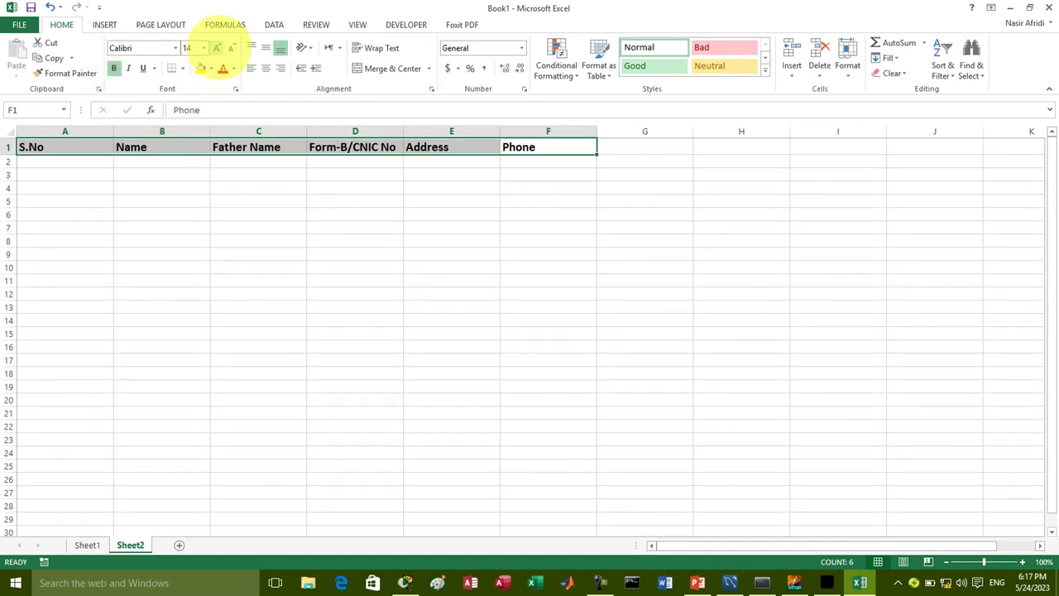
pyautogui.click(216, 47)
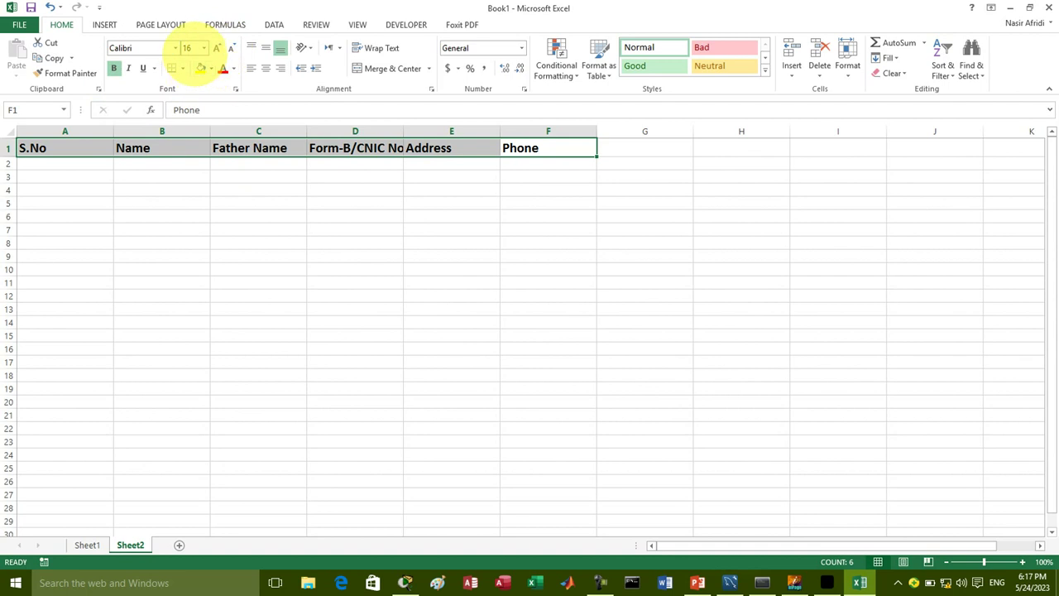
# Set the header font to Bodoni Bd BT and widen column D to fit Form-B/CNIC No
pyautogui.click(175, 47)
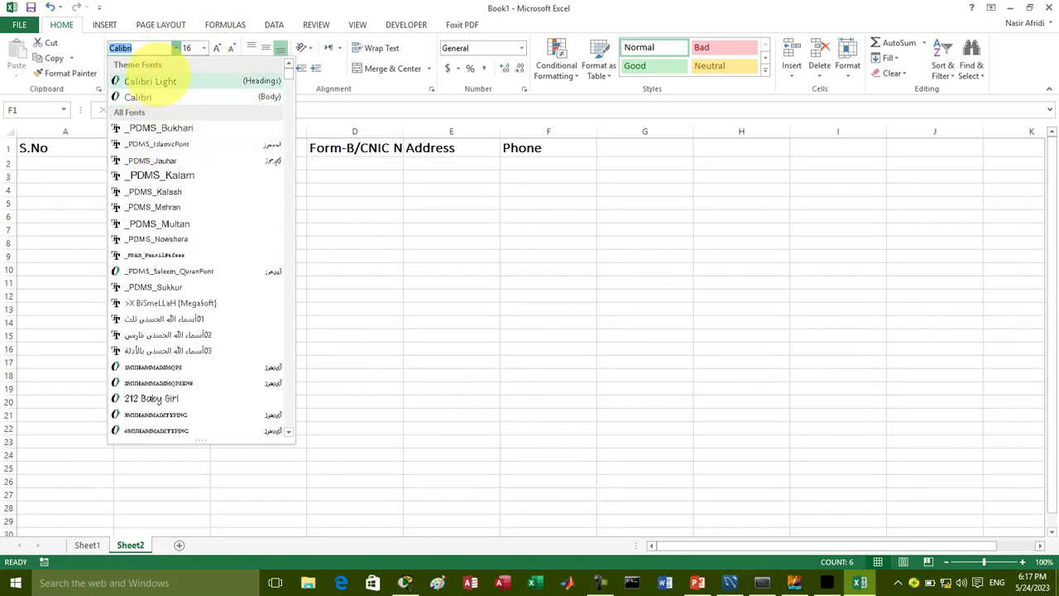
pyautogui.write('v')
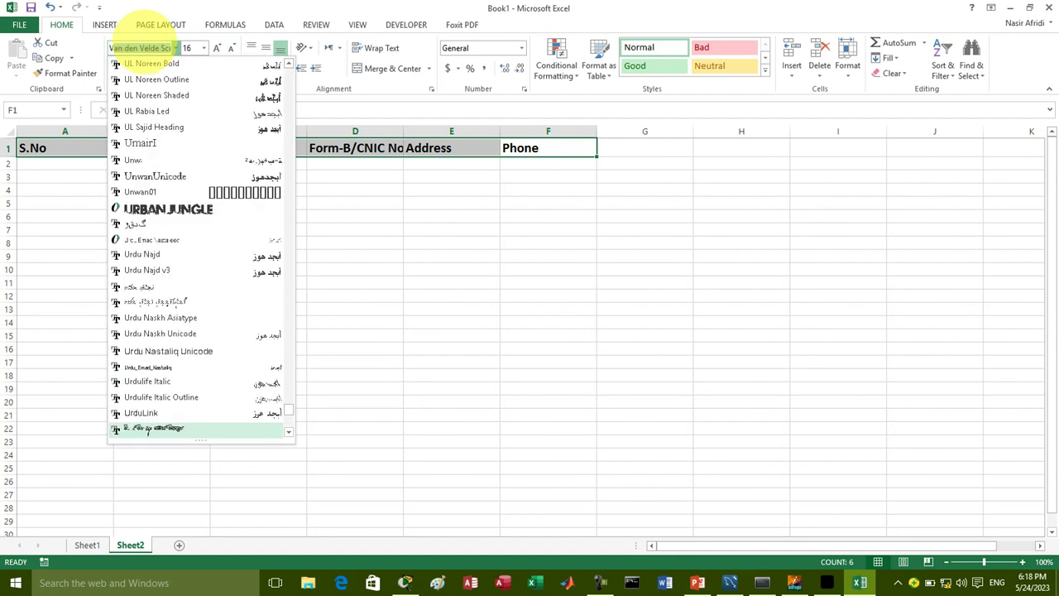
pyautogui.press('BackSpace')
pyautogui.press('BackSpace')
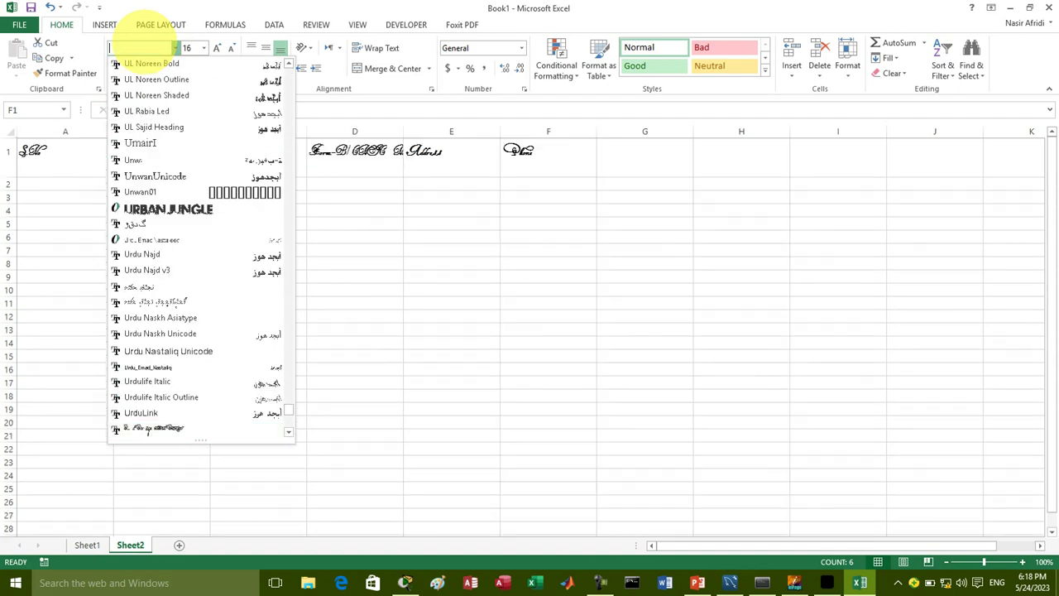
pyautogui.write('boo')
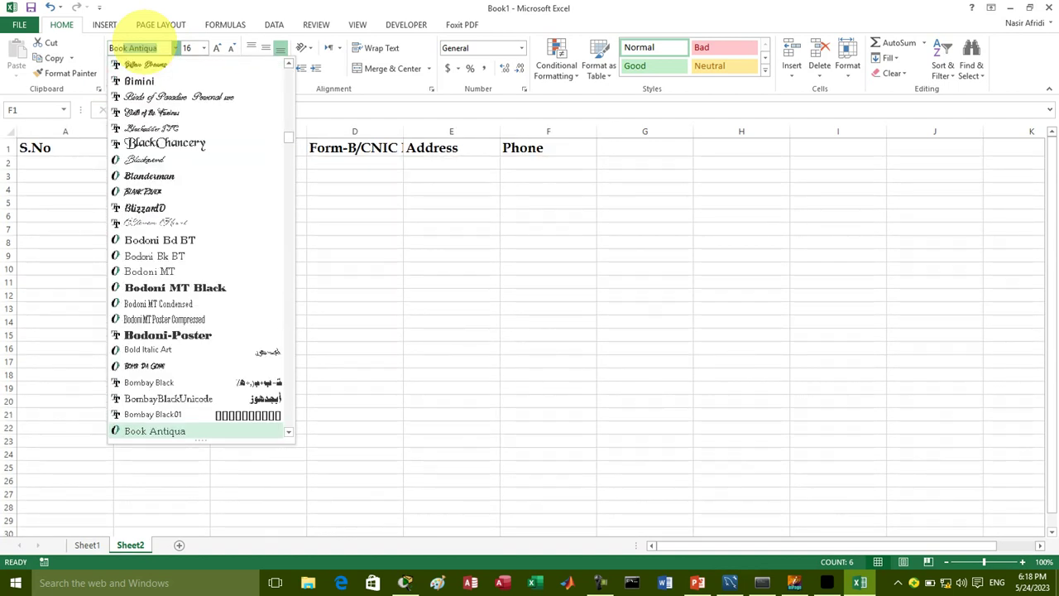
pyautogui.write('n')
pyautogui.press('BackSpace')
pyautogui.write('kn')
pyautogui.press('BackSpace')
pyautogui.press('BackSpace')
pyautogui.press('BackSpace')
pyautogui.press('BackSpace')
pyautogui.press('BackSpace')
pyautogui.write('Book')
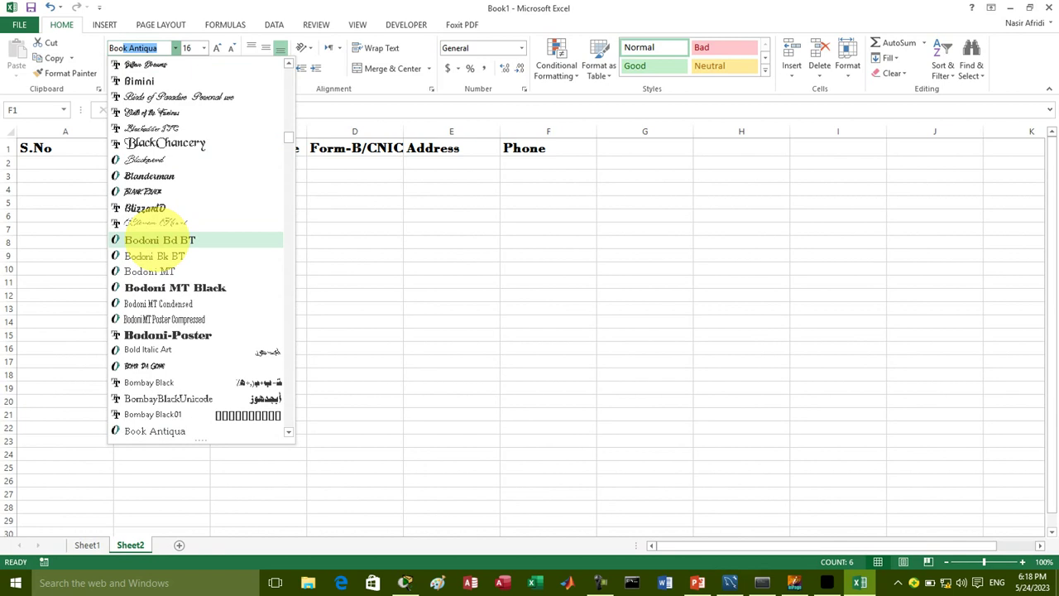
pyautogui.click(158, 239)
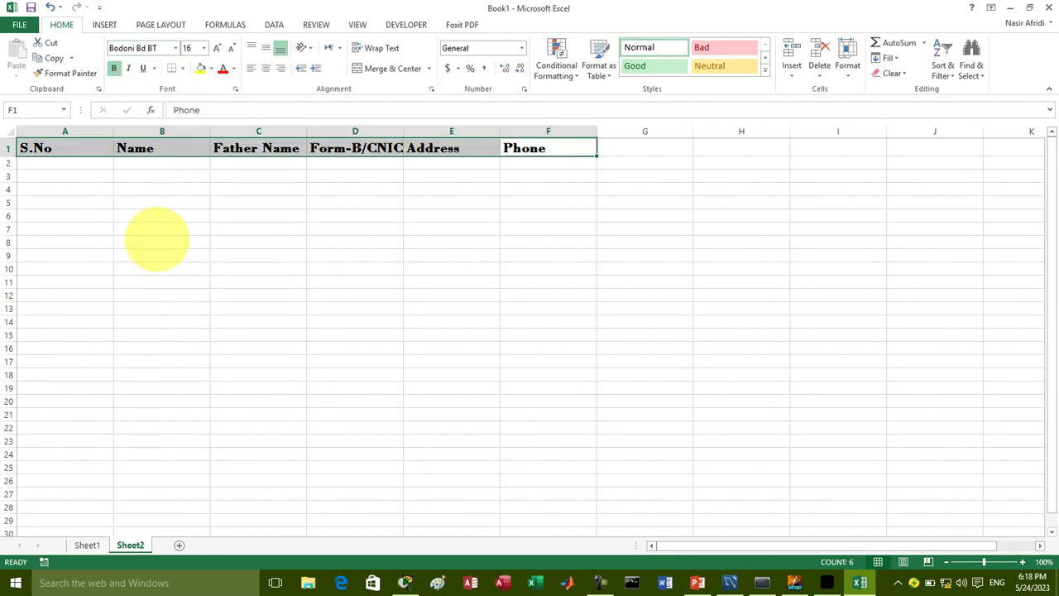
pyautogui.moveTo(403, 131); pyautogui.dragTo(444, 132)
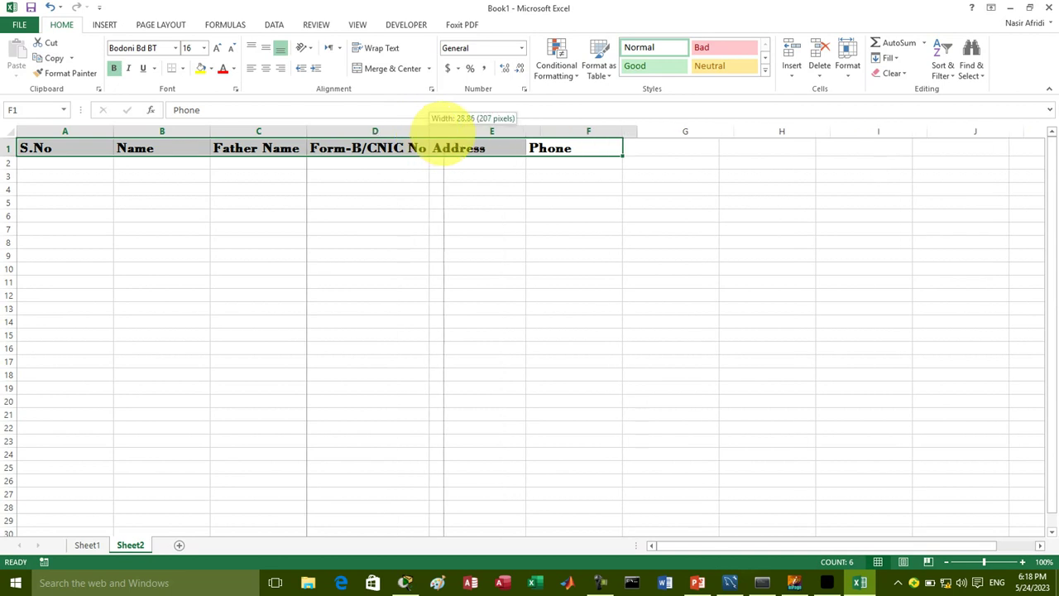
# Widen column E so the Address header has clear space
pyautogui.moveTo(541, 131); pyautogui.dragTo(551, 131)
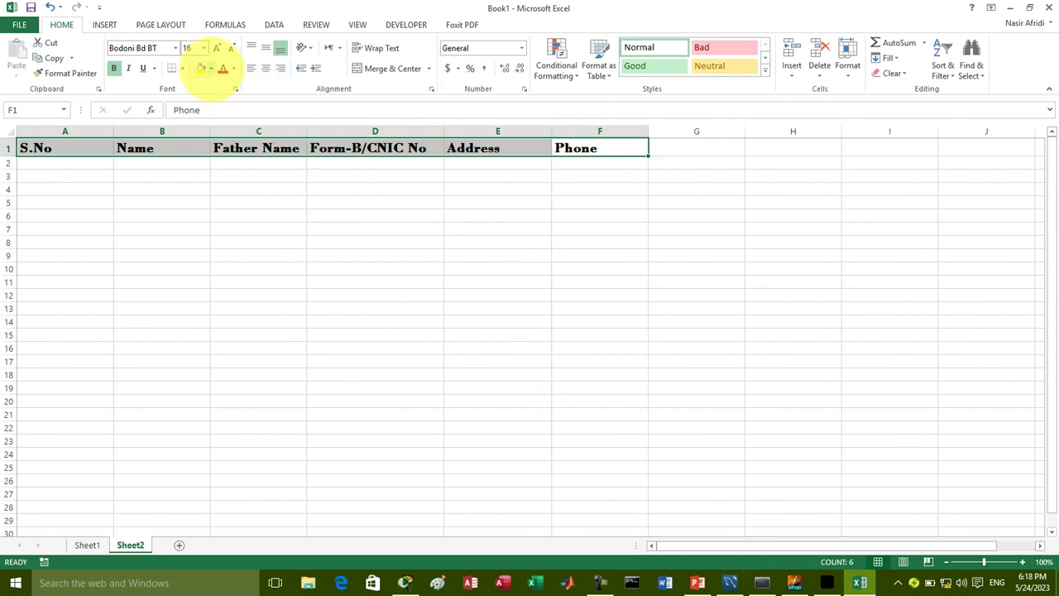
# Fill A1:F1 with yellow and apply All Borders to the header cells
pyautogui.click(210, 68)
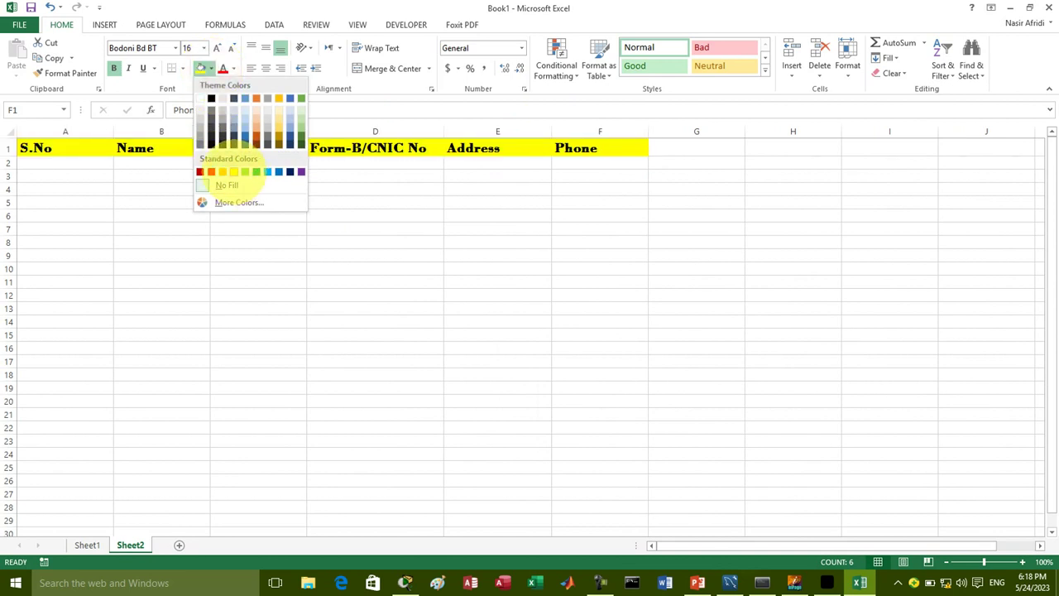
pyautogui.click(233, 172)
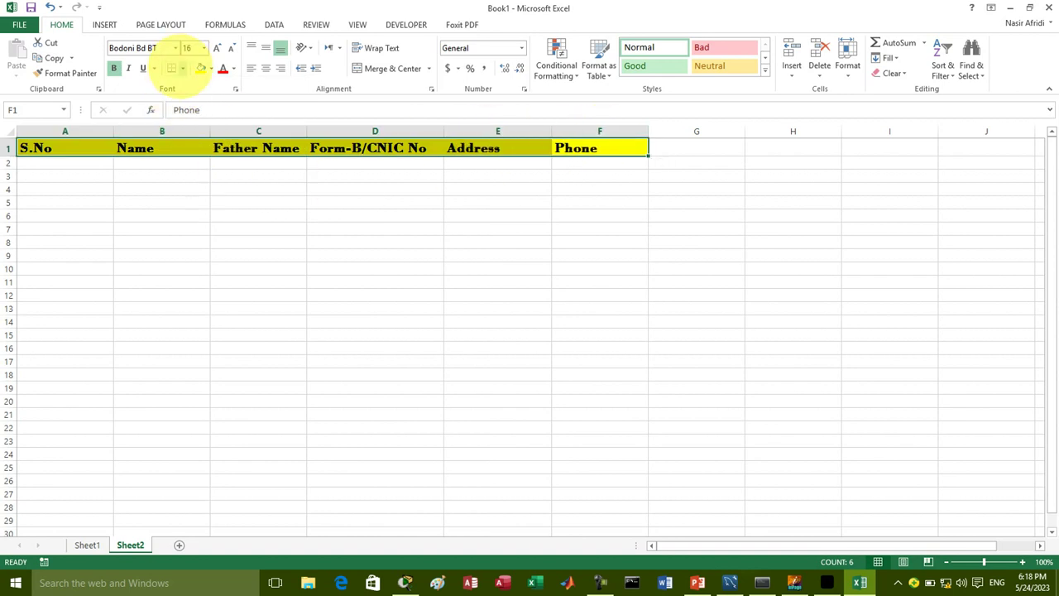
pyautogui.click(181, 68)
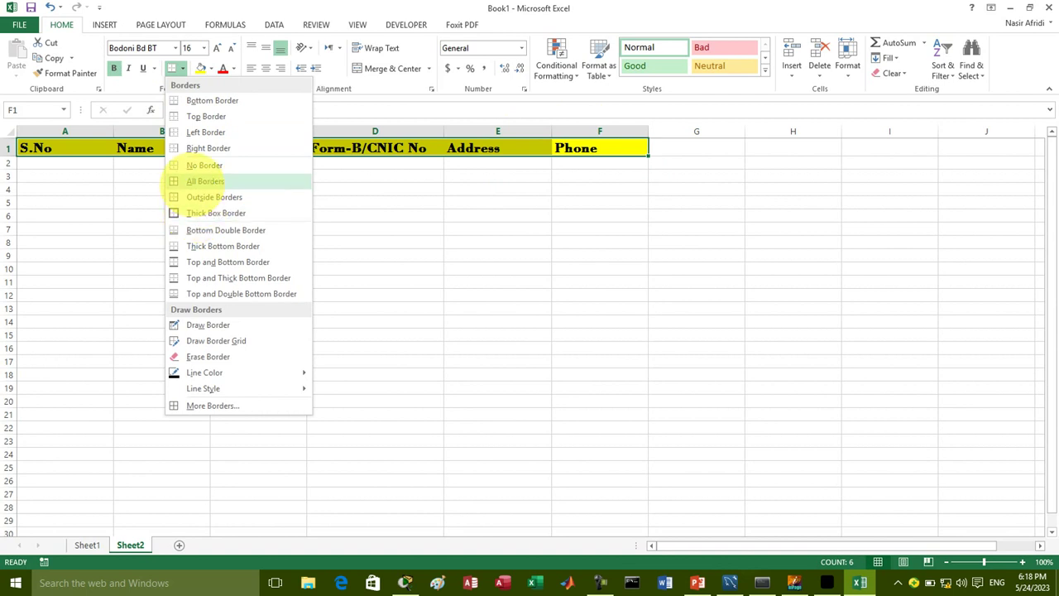
pyautogui.moveTo(213, 373)
pyautogui.click(198, 181)
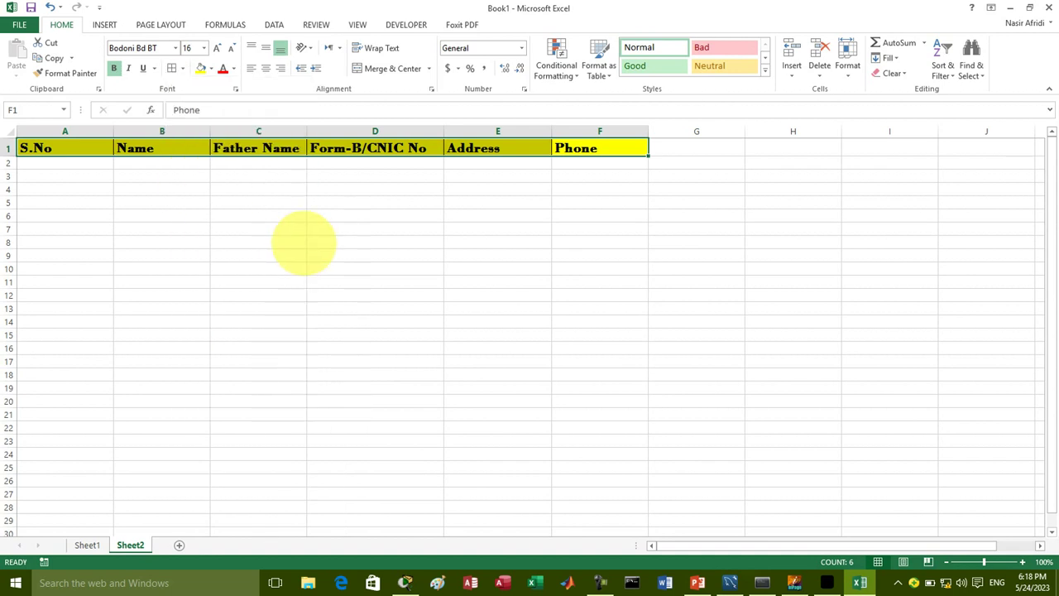
pyautogui.click(301, 242)
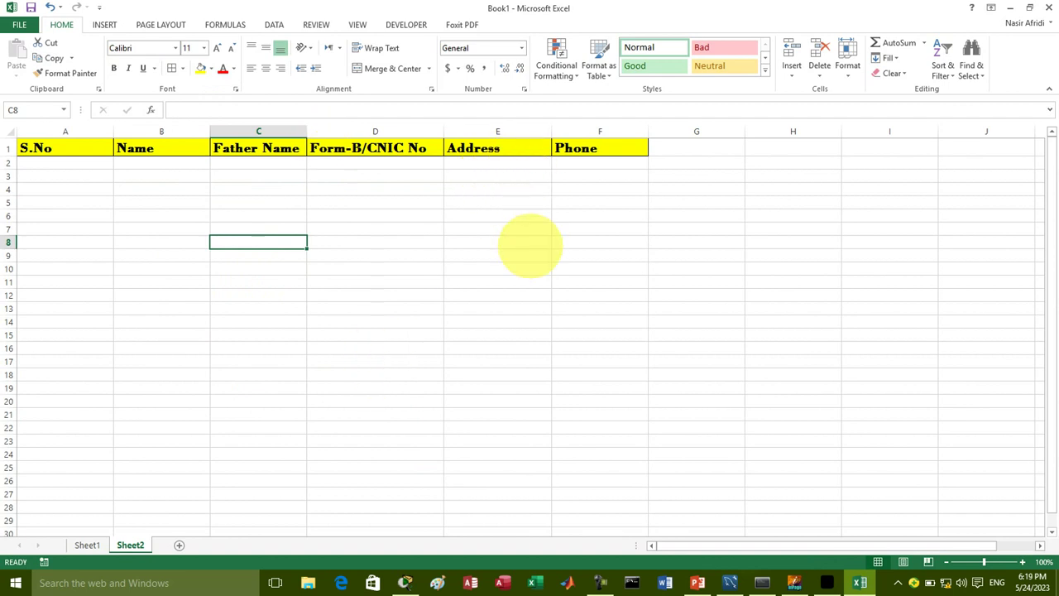
# Hide the sheet gridlines on the View tab, show them again, then select A2:F13
pyautogui.click(159, 25)
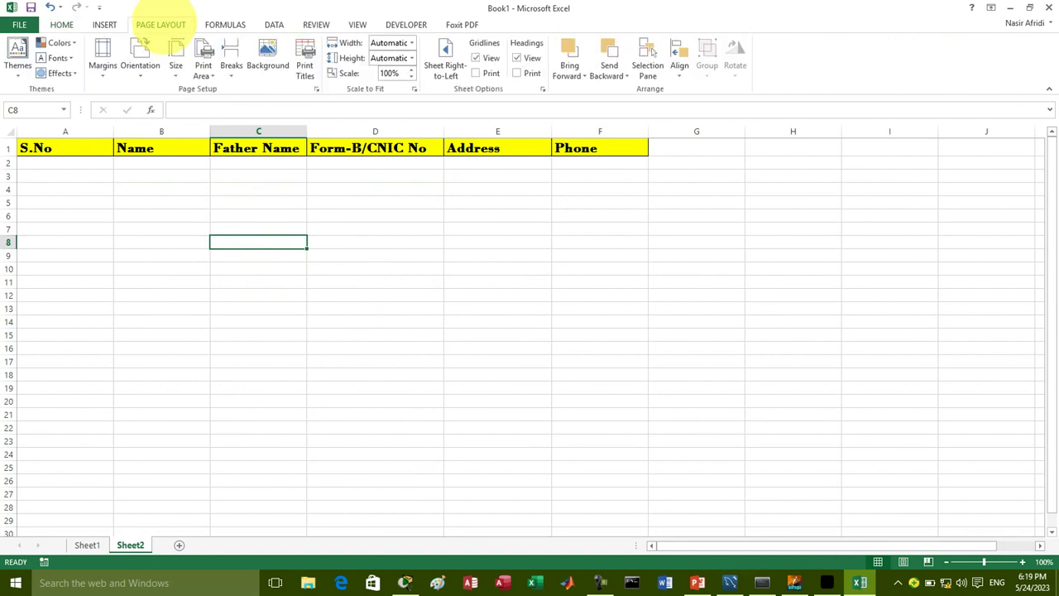
pyautogui.click(358, 24)
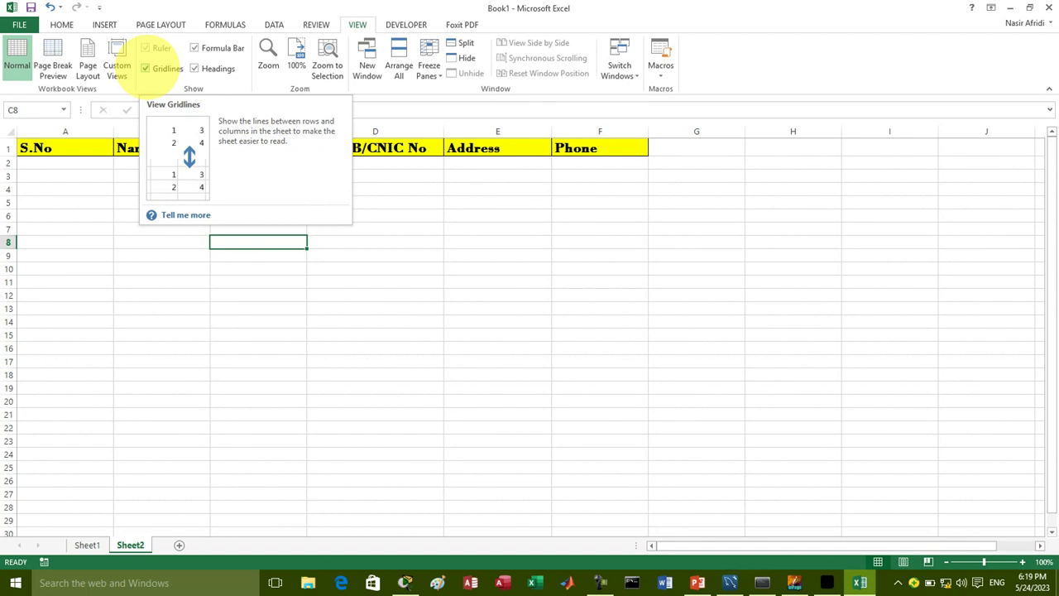
pyautogui.click(145, 68)
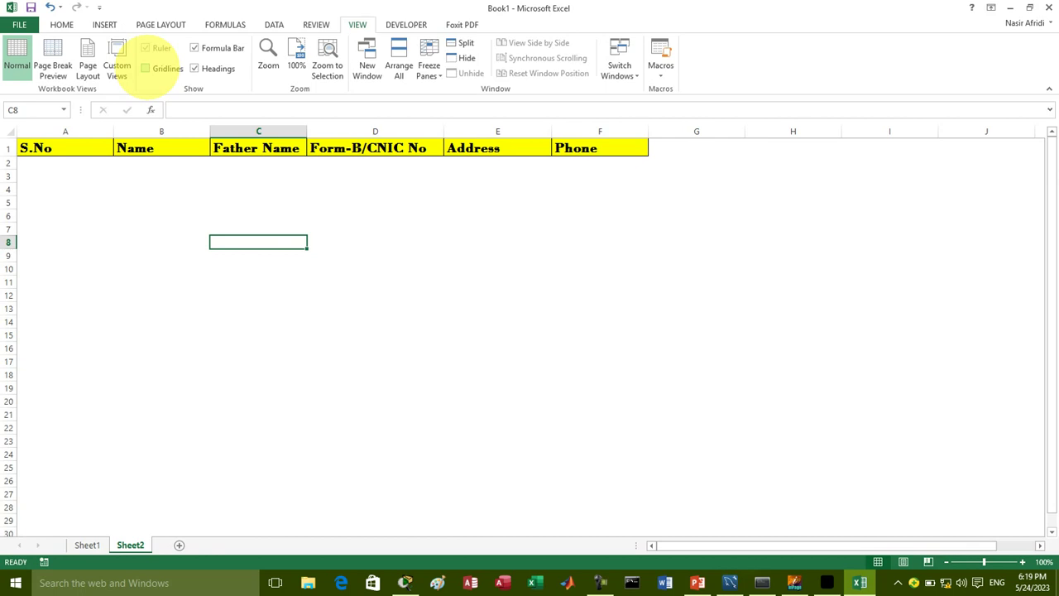
pyautogui.click(145, 69)
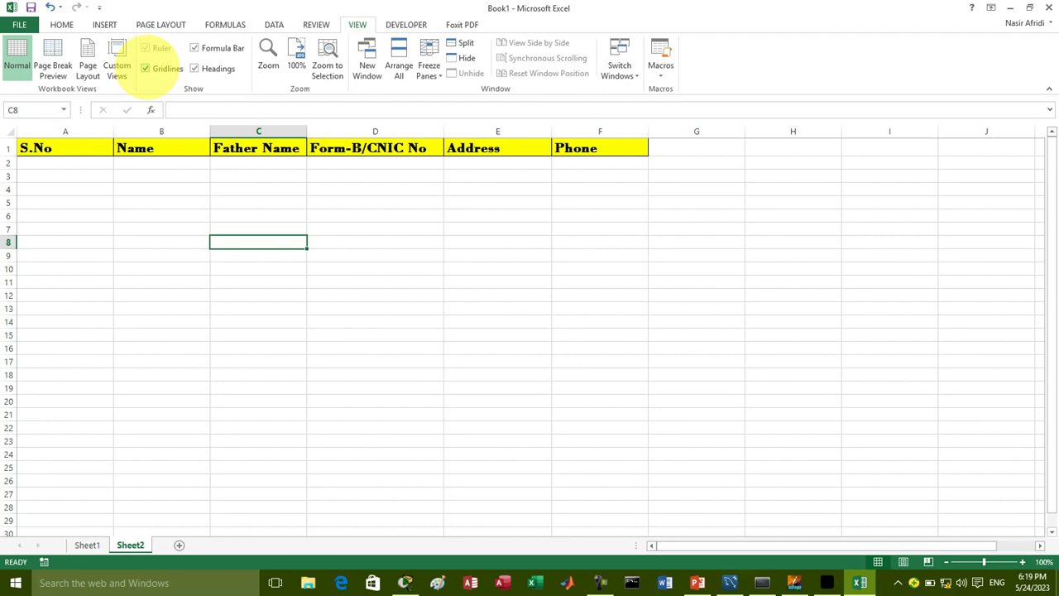
pyautogui.moveTo(67, 164); pyautogui.dragTo(613, 320)
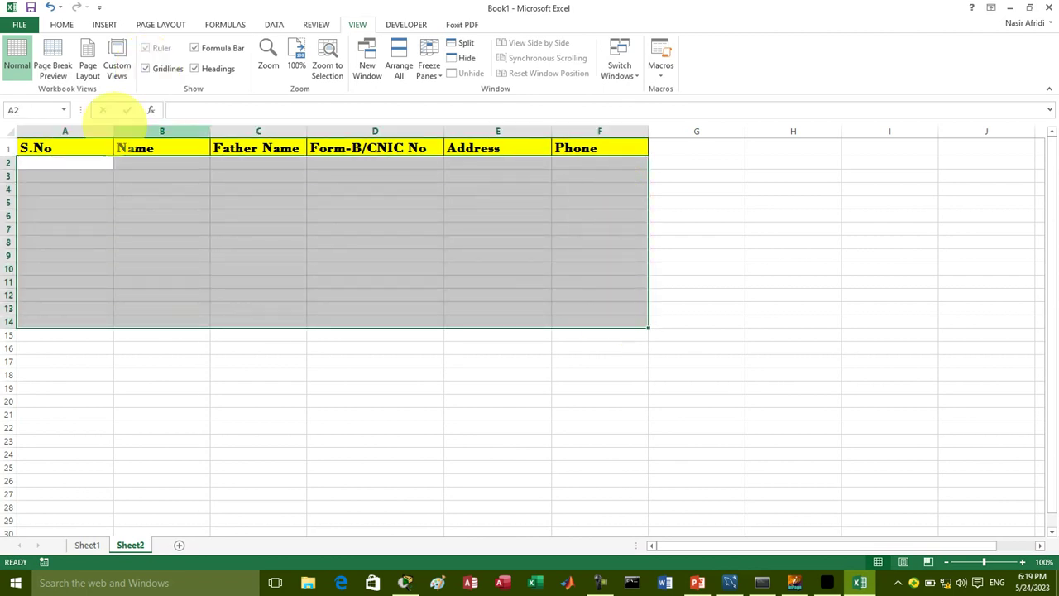
# Apply All Borders to the blank rows A2:F3
pyautogui.click(58, 165)
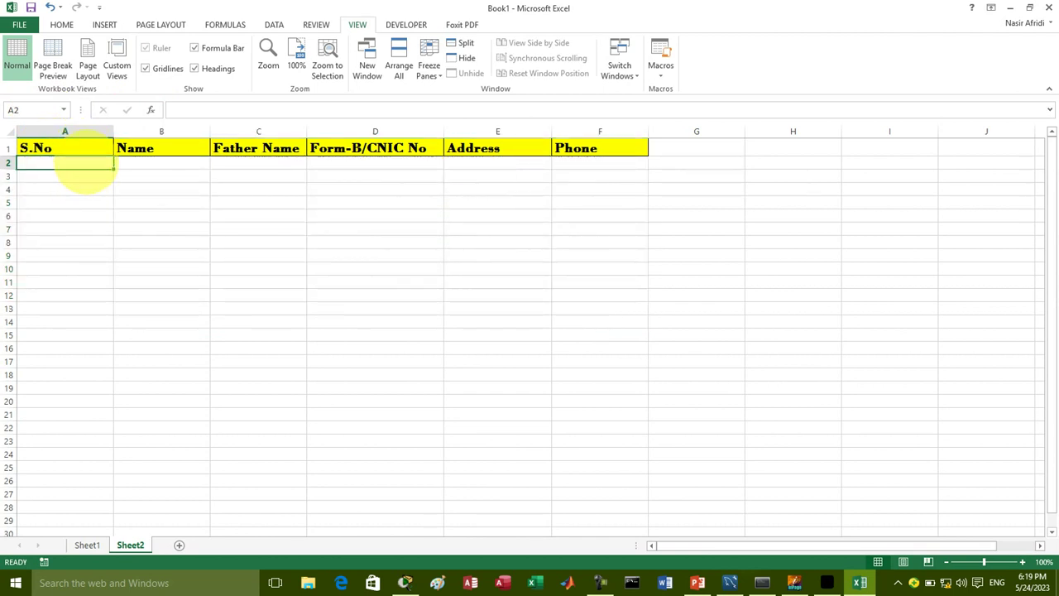
pyautogui.moveTo(83, 166); pyautogui.dragTo(604, 174)
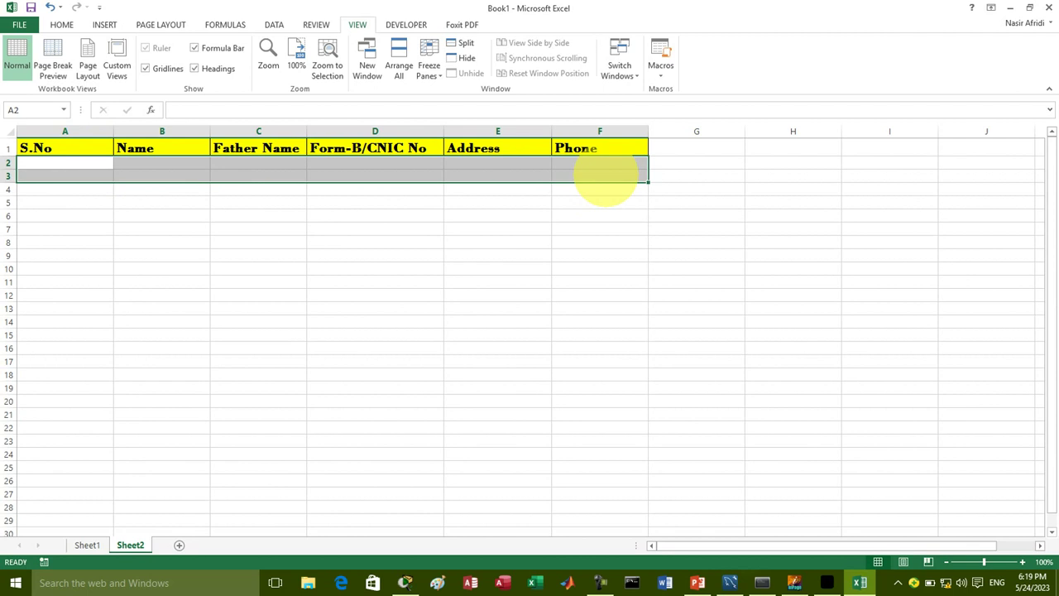
pyautogui.click(62, 24)
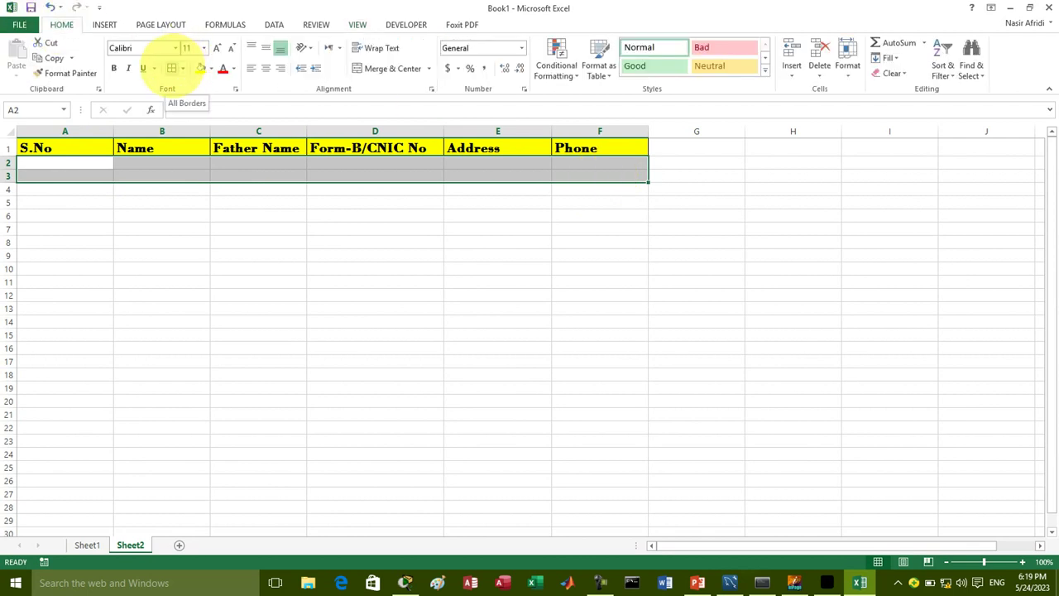
pyautogui.click(172, 68)
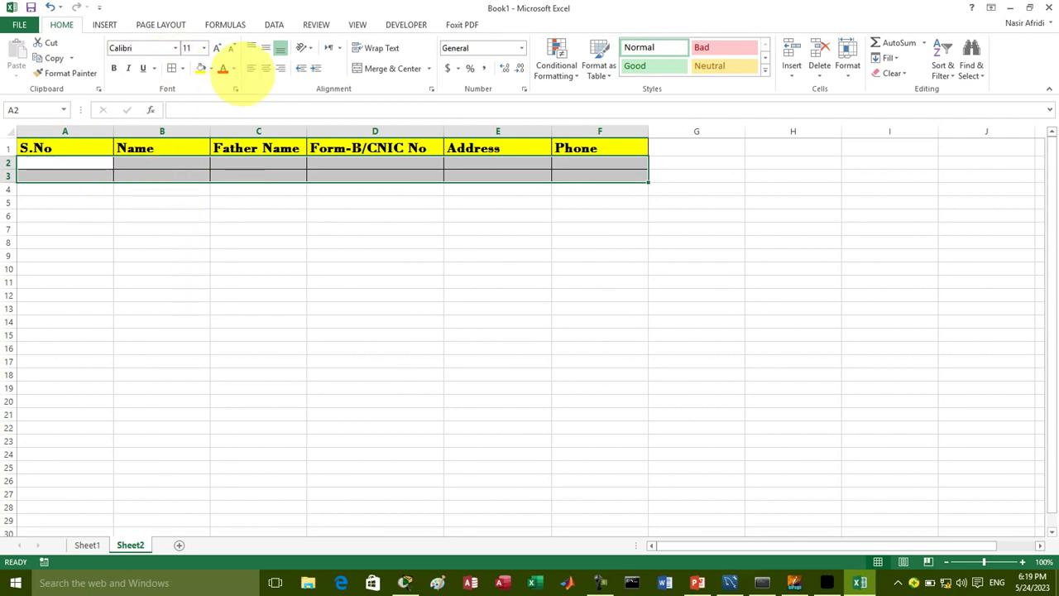
# Hide the sheet's gridlines so only the bordered table shows
pyautogui.click(357, 25)
pyautogui.click(164, 68)
pyautogui.click(333, 362)
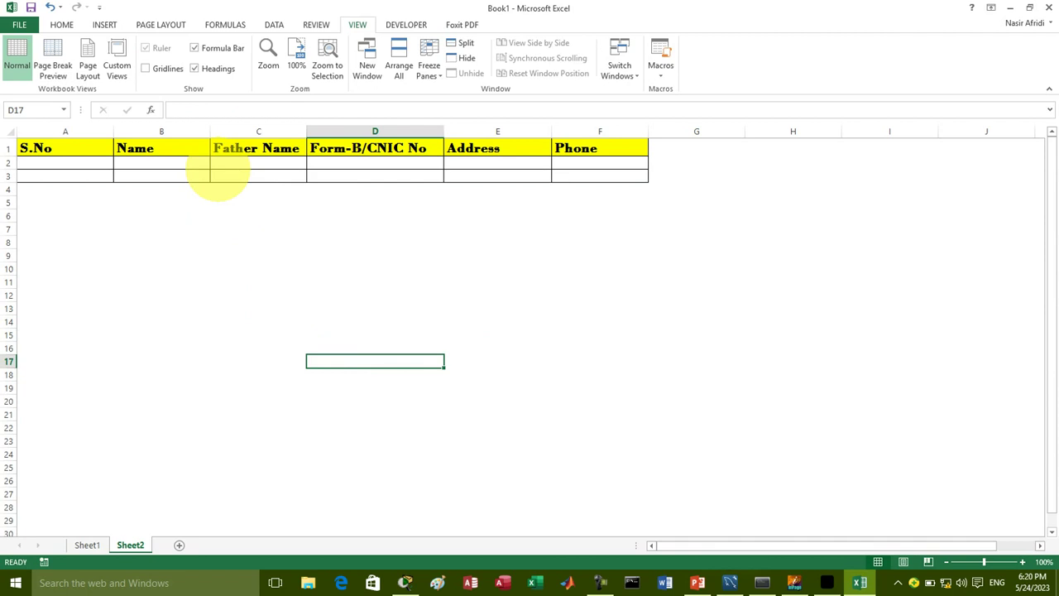
pyautogui.click(61, 25)
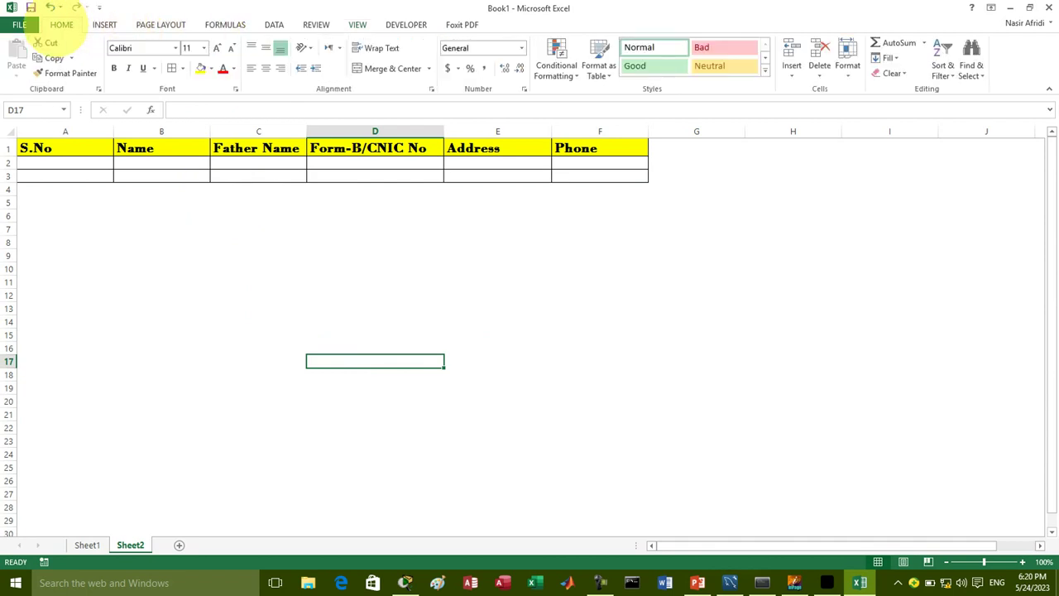
# Convert A1:F3 into a table with Ctrl+T, using row 1 as headers
pyautogui.moveTo(29, 151)
pyautogui.mouseDown()
pyautogui.moveTo(596, 162)
pyautogui.moveTo(600, 176)
pyautogui.mouseUp()
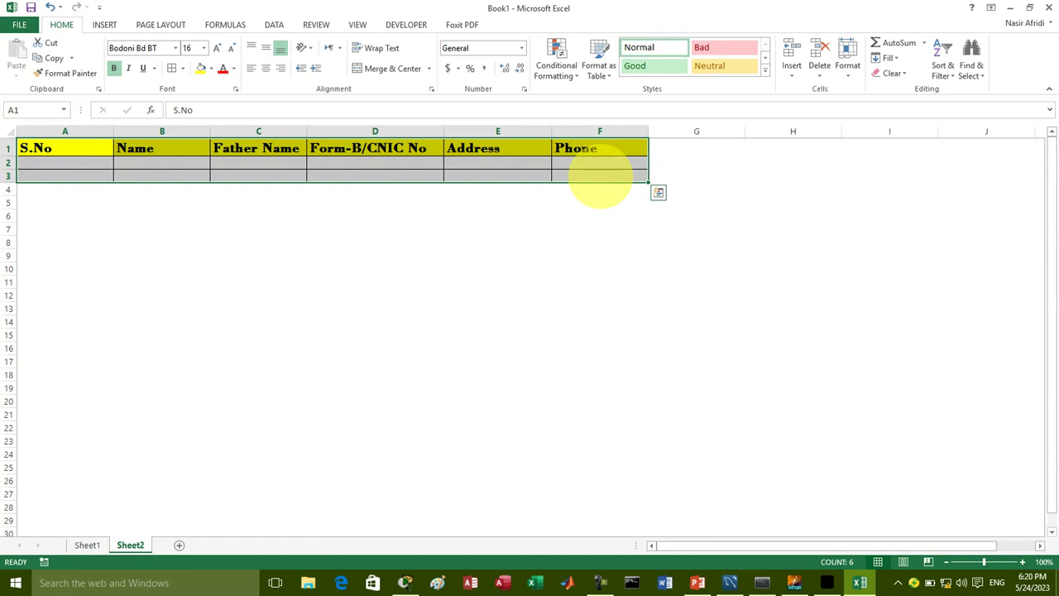
pyautogui.hotkey('ctrl', 't')
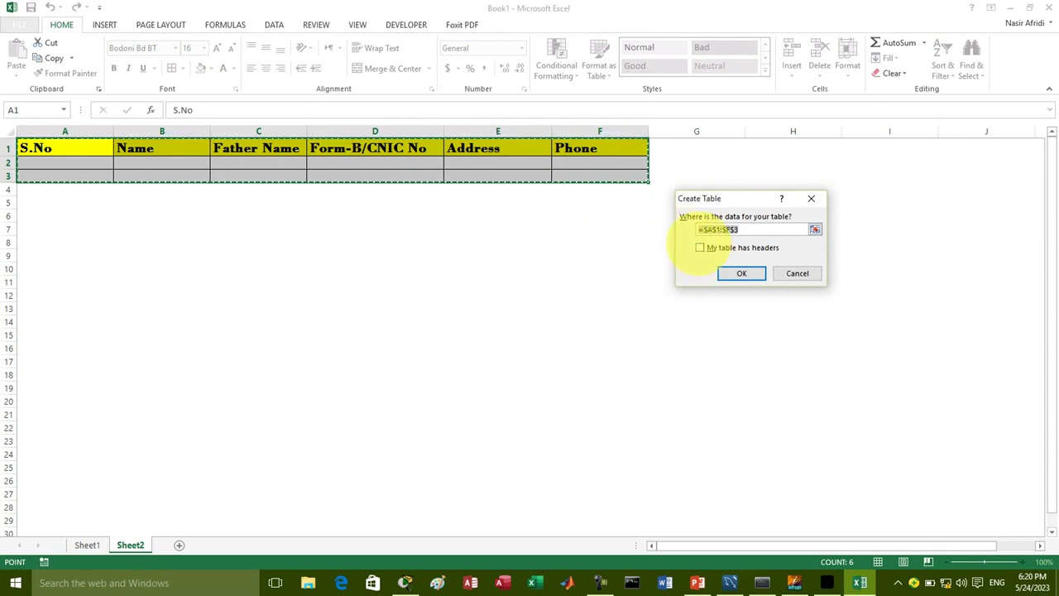
pyautogui.click(700, 248)
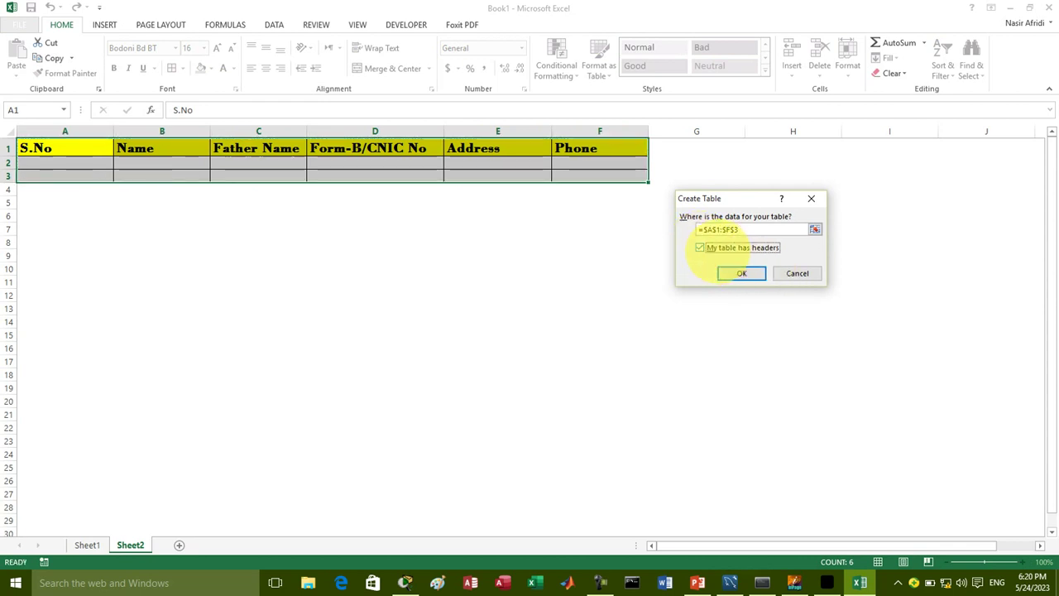
pyautogui.click(742, 273)
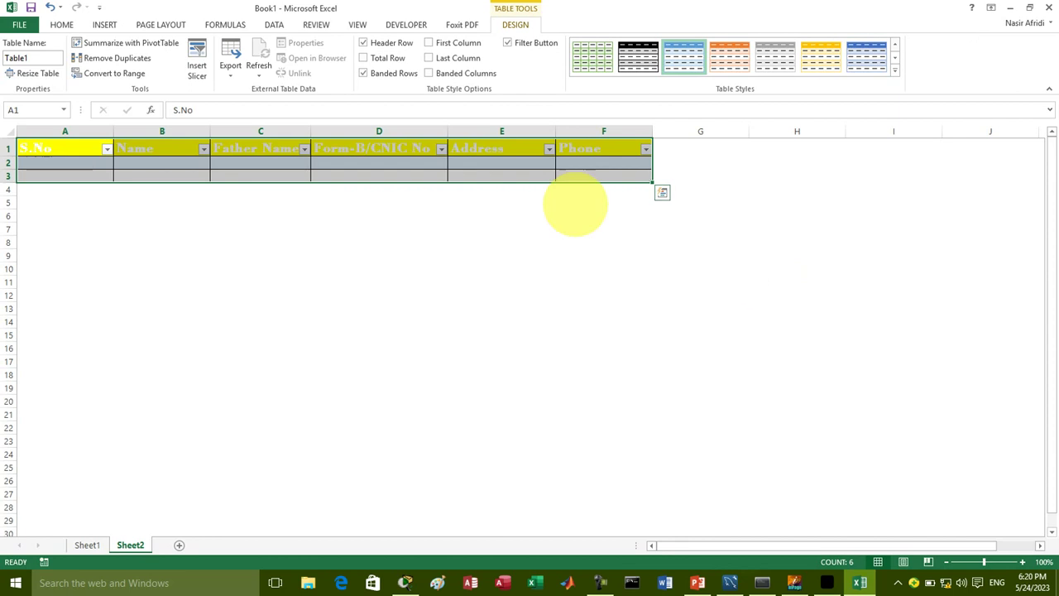
# Inspect the Address filter list without filtering, then select cell A2
pyautogui.click(548, 149)
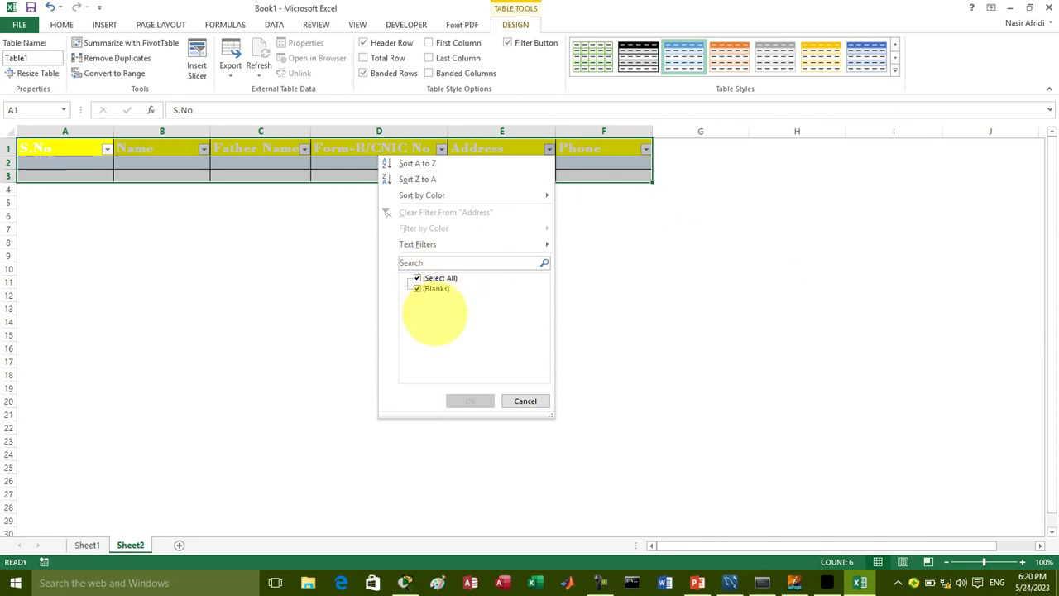
pyautogui.click(641, 291)
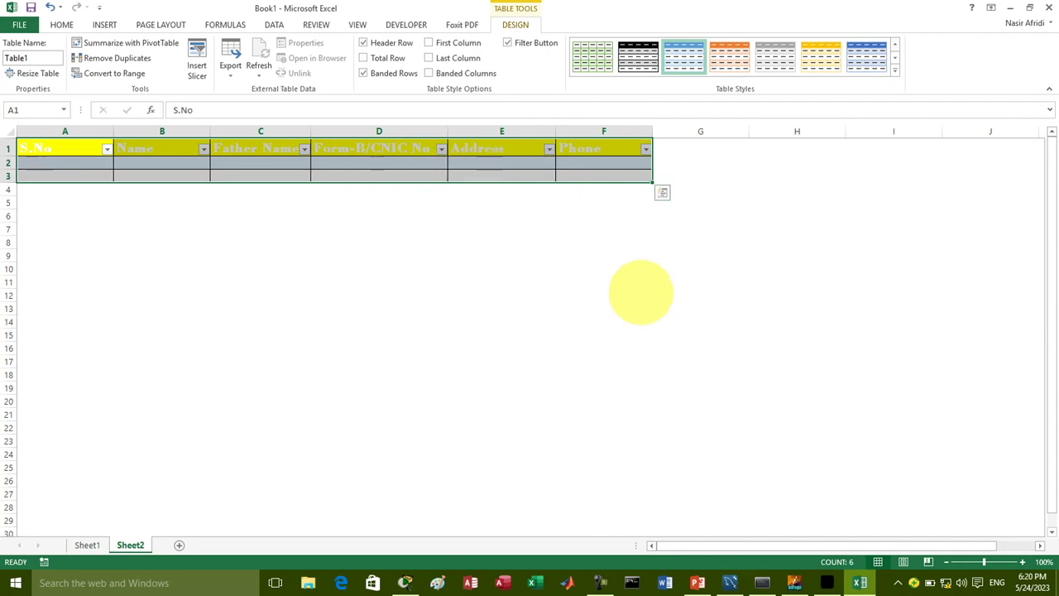
pyautogui.click(561, 278)
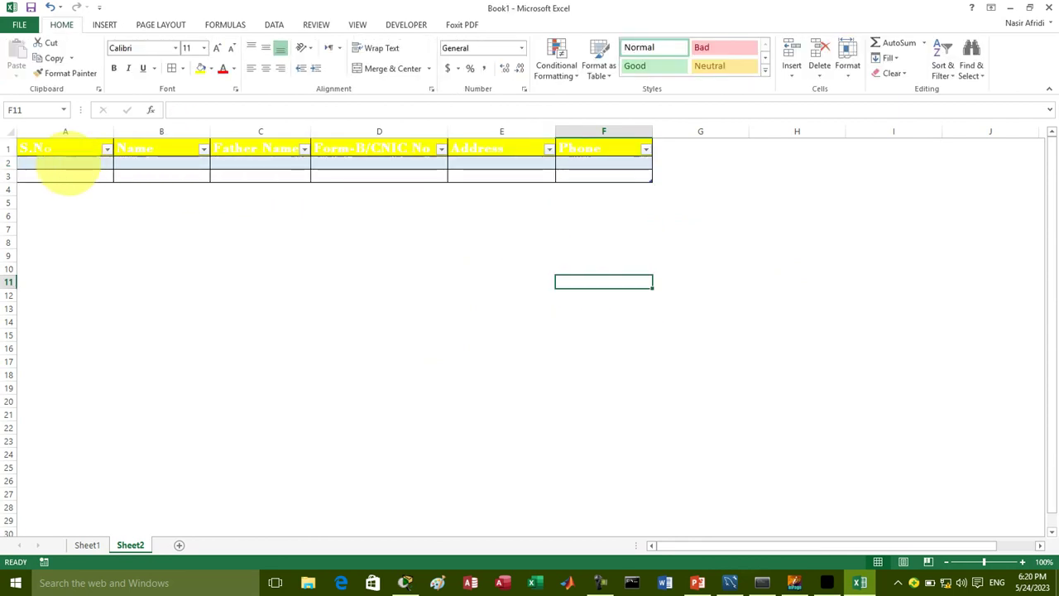
pyautogui.click(64, 163)
# Enter record 1 in row 2: serial 1, name, father name, CNIC, address and phone
pyautogui.write('1')
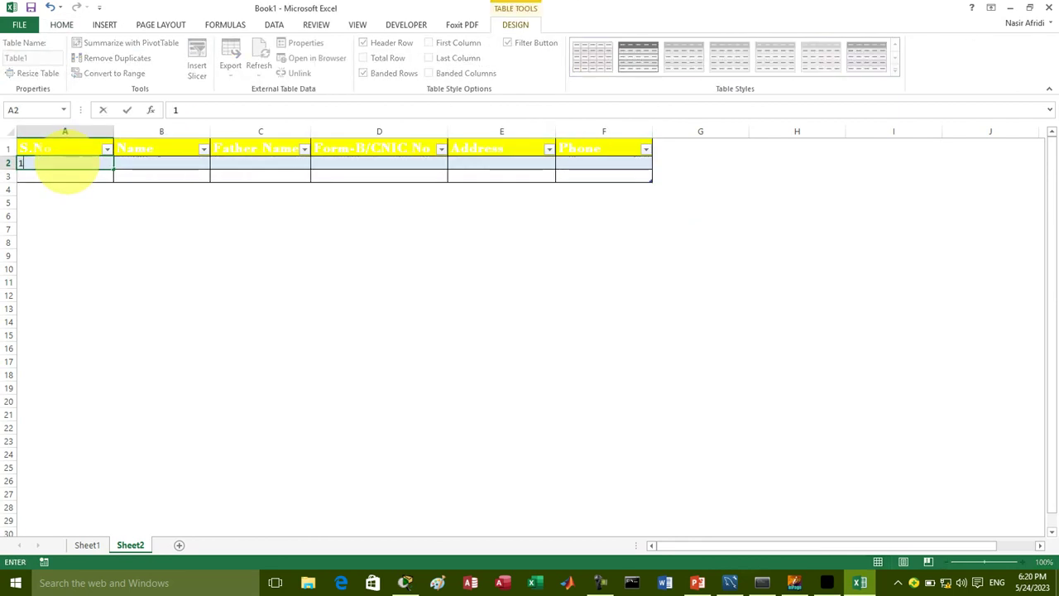
pyautogui.write('S')
pyautogui.press('BackSpace')
pyautogui.press('Tab')
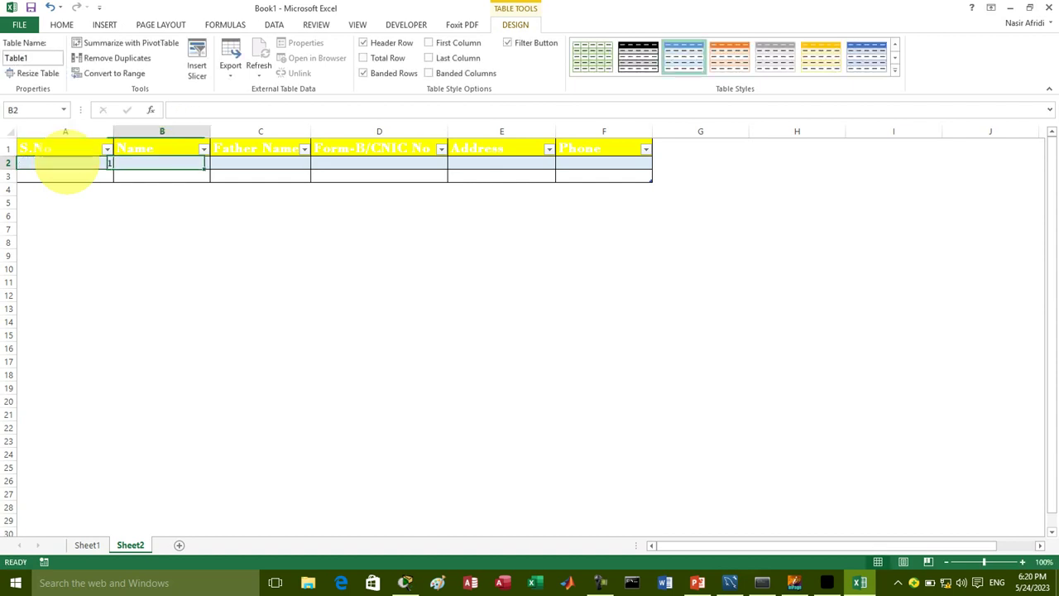
pyautogui.write('ashaha')
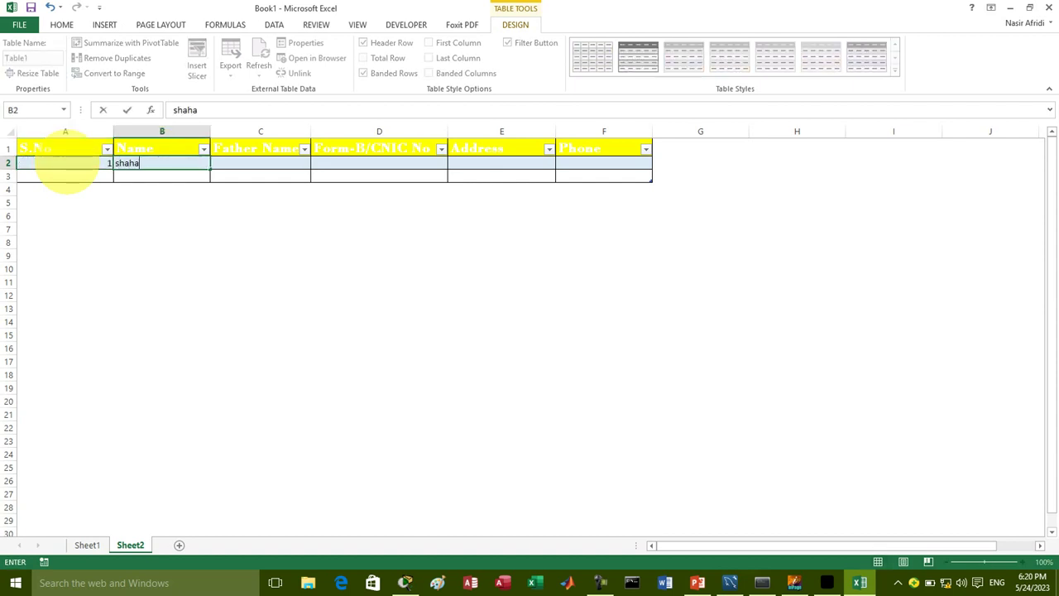
pyautogui.write('n')
pyautogui.press('Tab')
pyautogui.write('ali')
pyautogui.press('Tab')
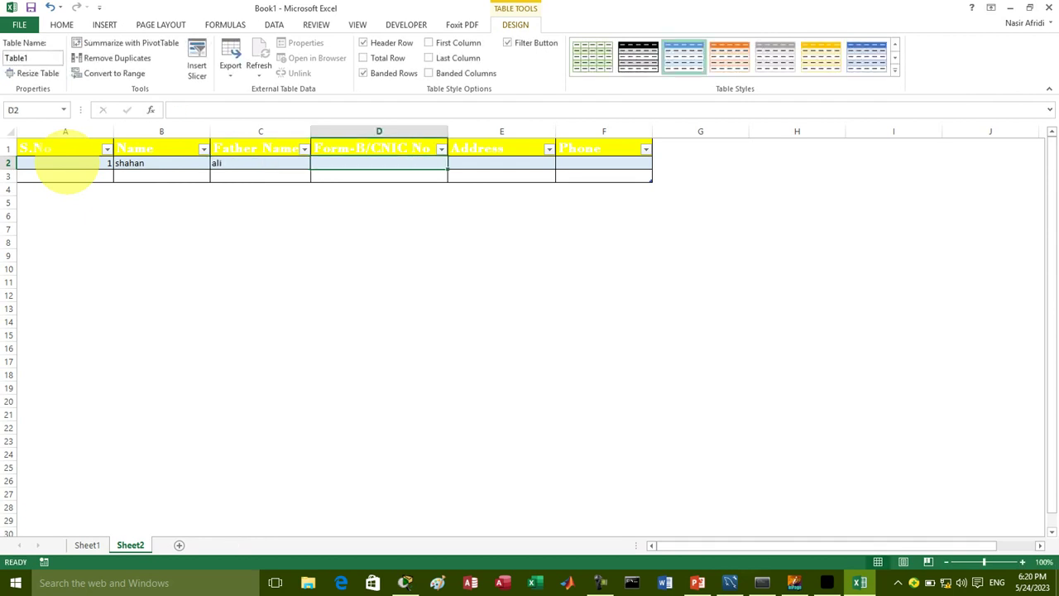
pyautogui.write('21203-212121212-1')
pyautogui.press('Tab')
pyautogui.write('sultan keh')
pyautogui.press('BackSpace')
pyautogui.press('BackSpace')
pyautogui.write('hel')
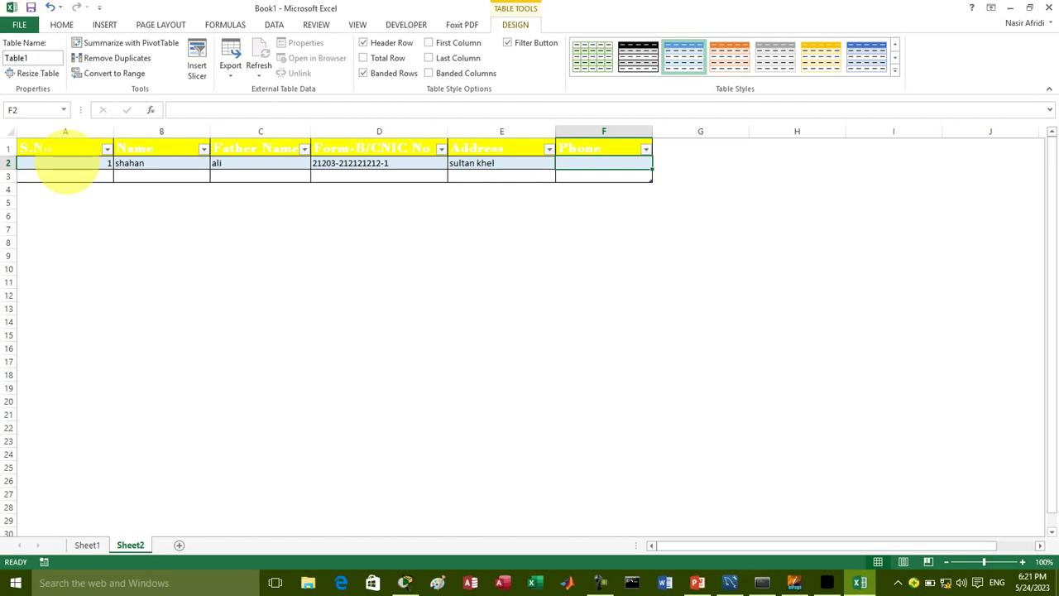
pyautogui.write('221212121')
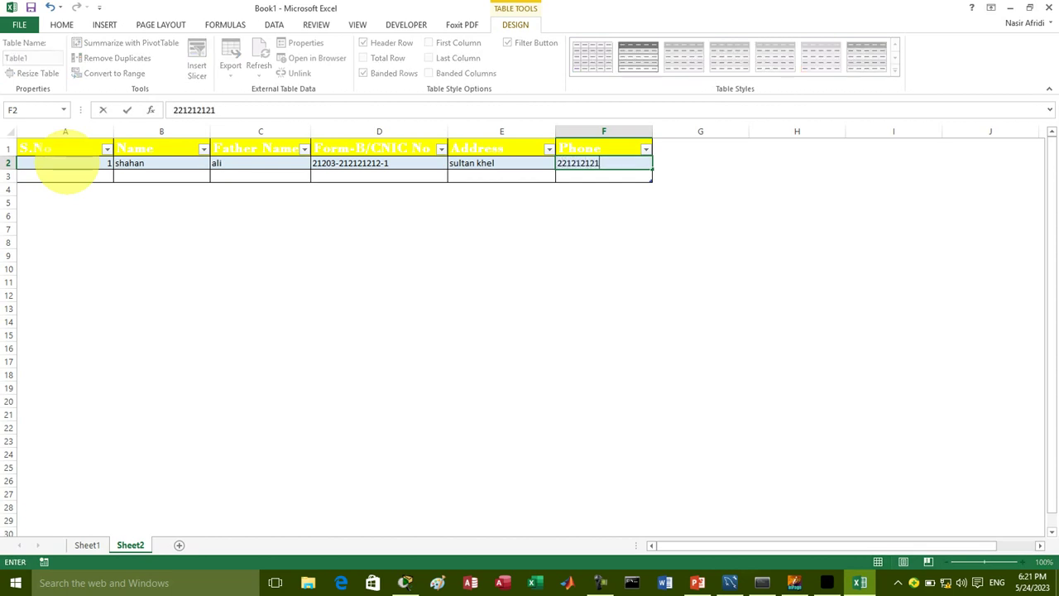
pyautogui.press('Return')
# Enter record 2 in row 3: serial 2, name, father name, CNIC, address and phone
pyautogui.write('2')
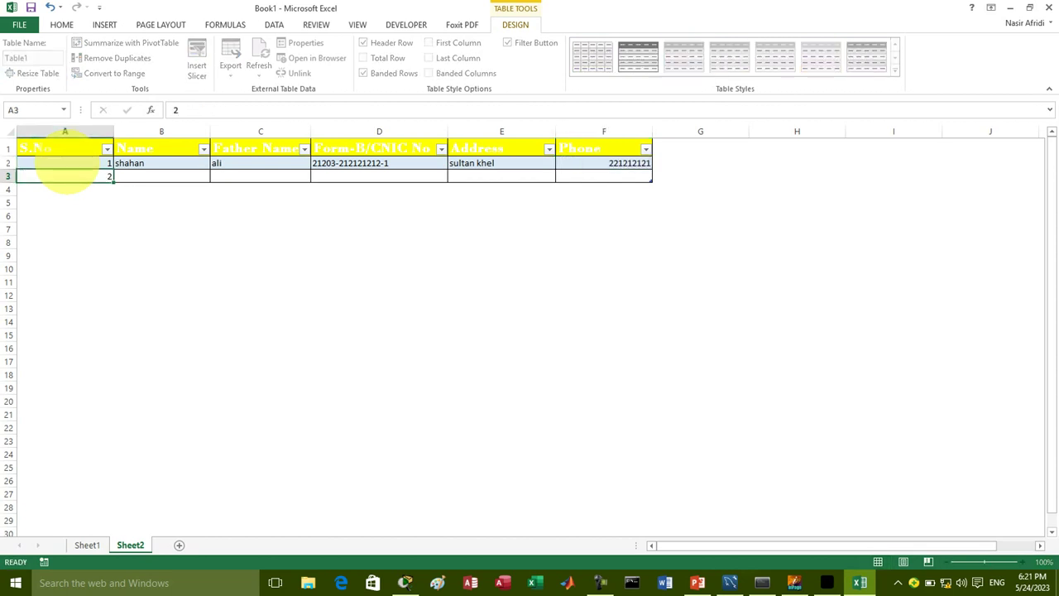
pyautogui.press('Tab')
pyautogui.write('awai')
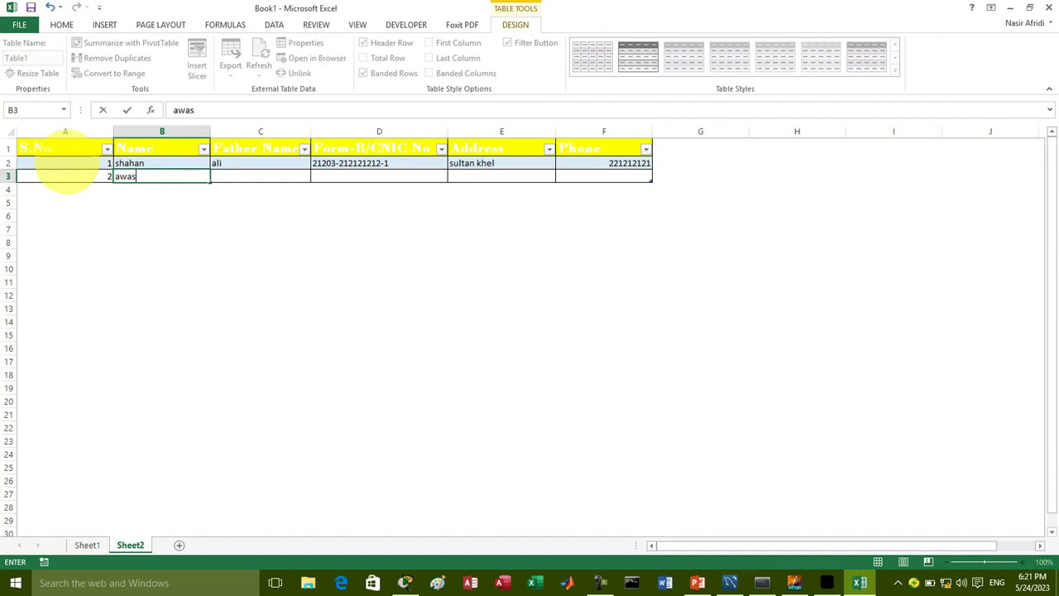
pyautogui.write('s')
pyautogui.press('Tab')
pyautogui.write('wajid')
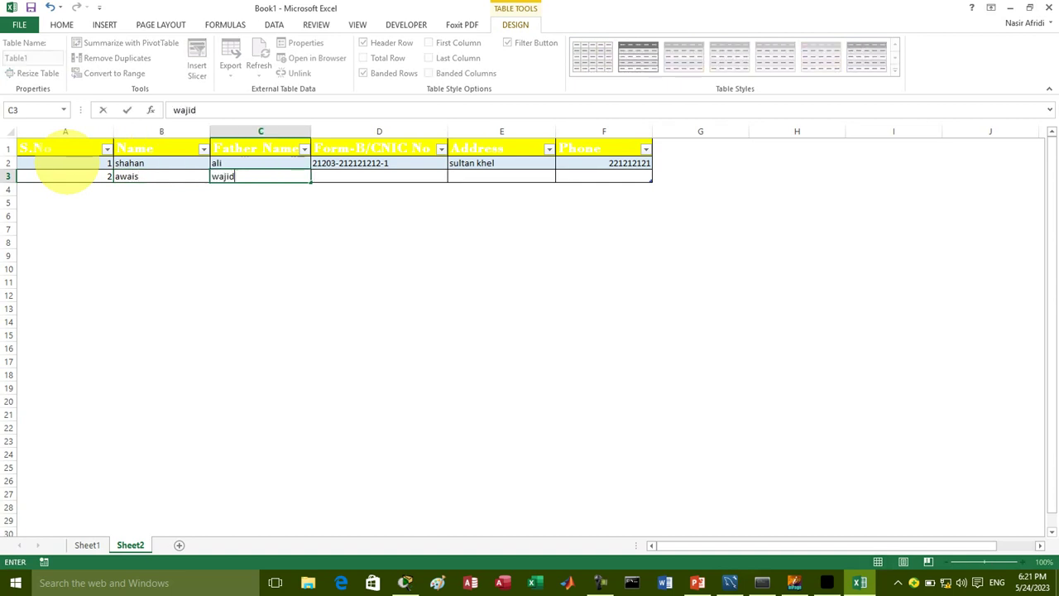
pyautogui.press('Tab')
pyautogui.write('21203--2')
pyautogui.press('BackSpace')
pyautogui.write('03--21')
pyautogui.press('BackSpace')
pyautogui.press('BackSpace')
pyautogui.press('BackSpace')
pyautogui.write('212121212p')
pyautogui.press('BackSpace')
pyautogui.write('-9')
pyautogui.press('Tab')
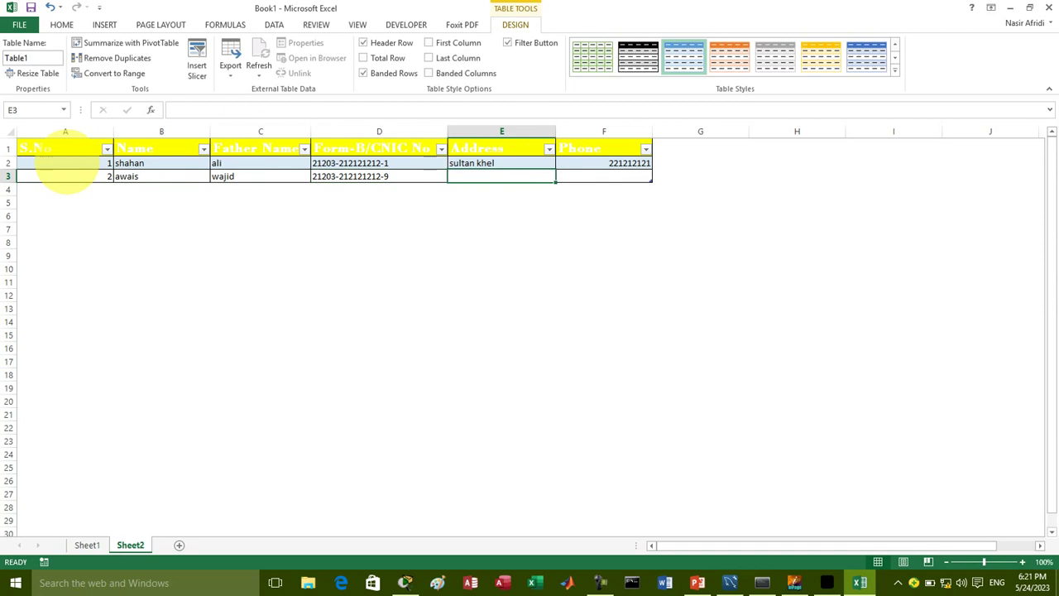
pyautogui.write('walikhelk')
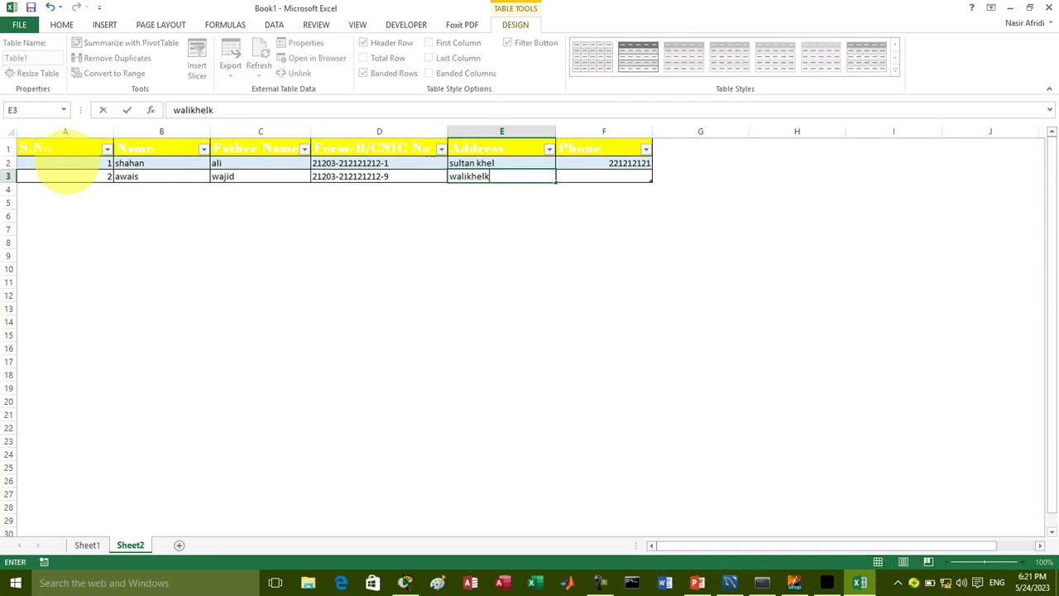
pyautogui.press('BackSpace')
pyautogui.press('Tab')
pyautogui.write('232323232')
pyautogui.press('Tab')
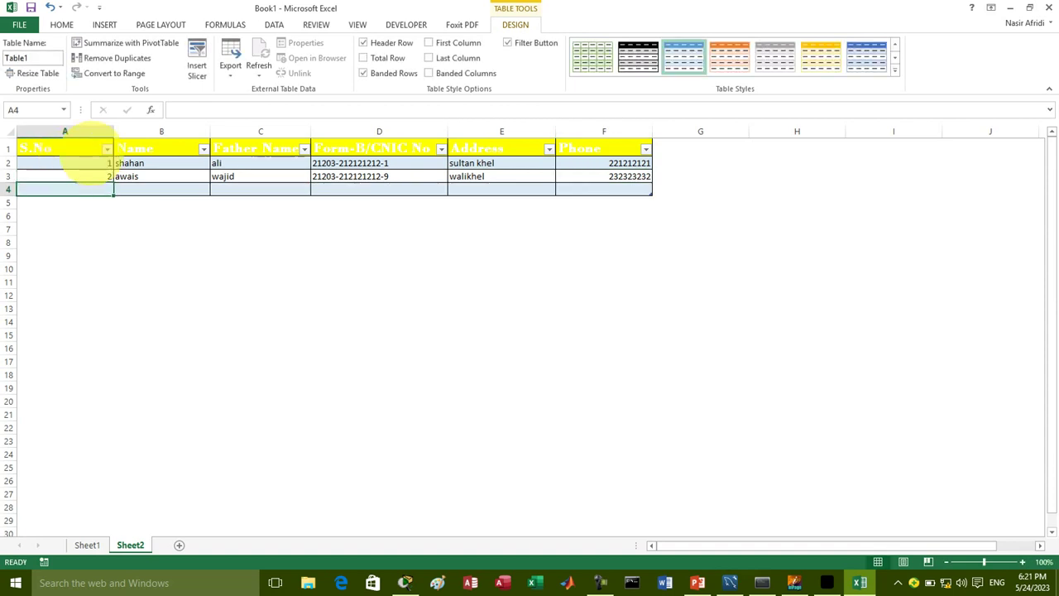
# Enter a phone number in F4 and another in F5 of the Phone column
pyautogui.click(523, 257)
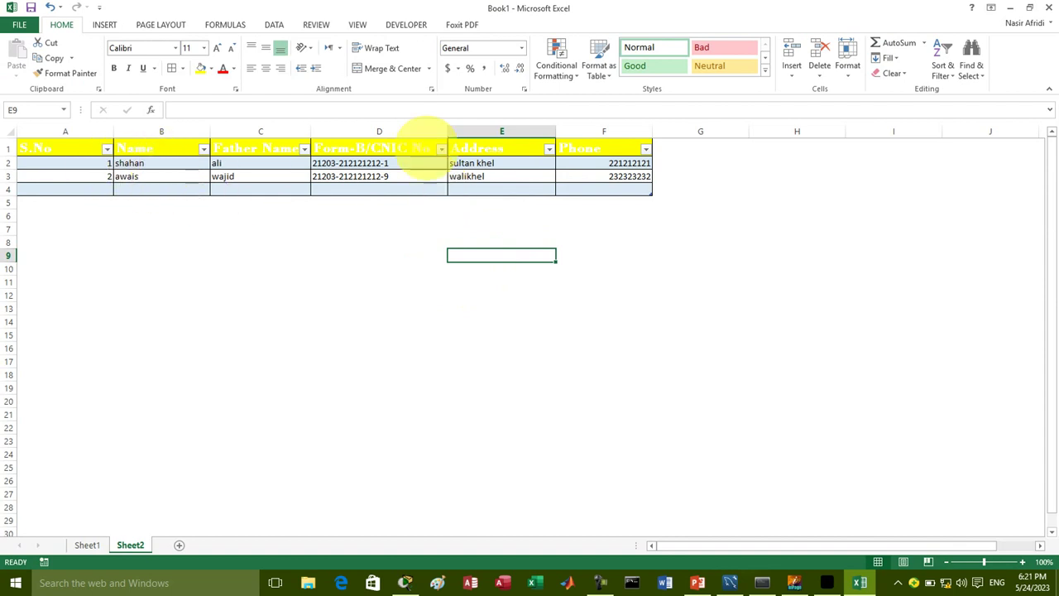
pyautogui.click(577, 192)
pyautogui.write('222212121')
pyautogui.press('Tab')
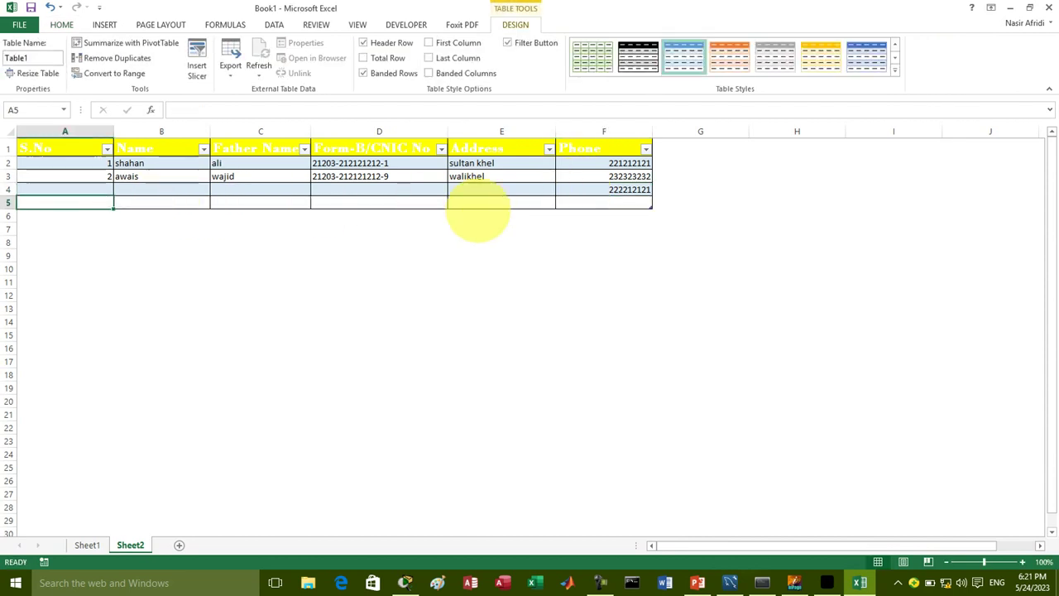
pyautogui.click(610, 215)
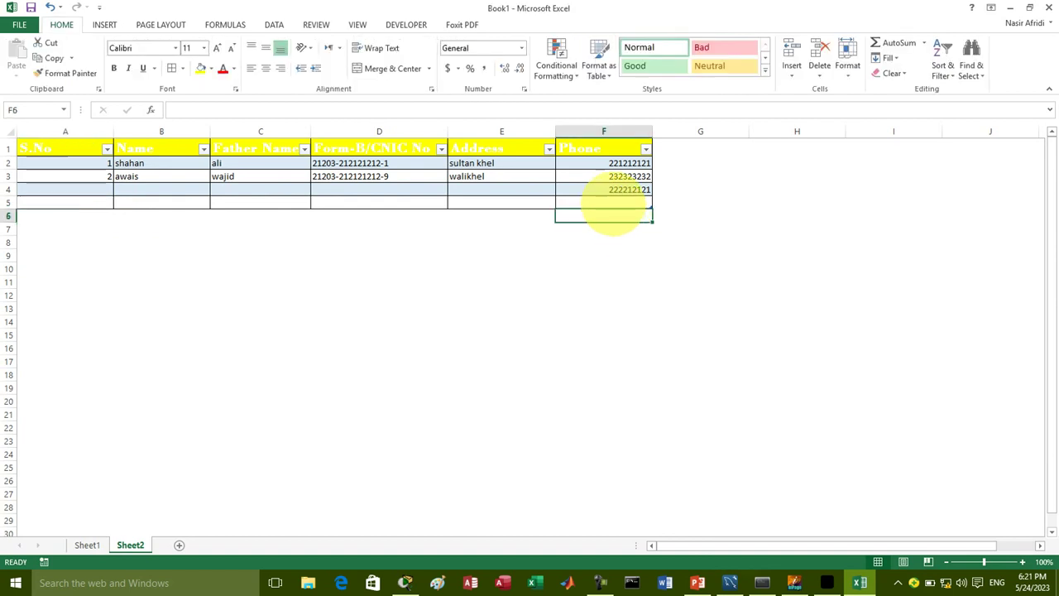
pyautogui.click(610, 204)
pyautogui.write('32323232')
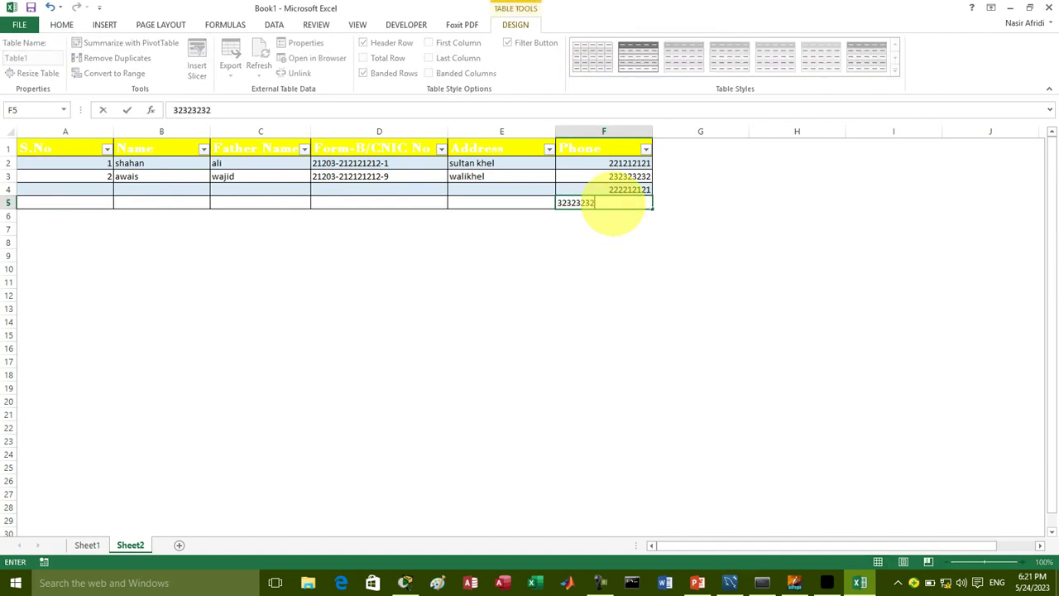
pyautogui.press('Tab')
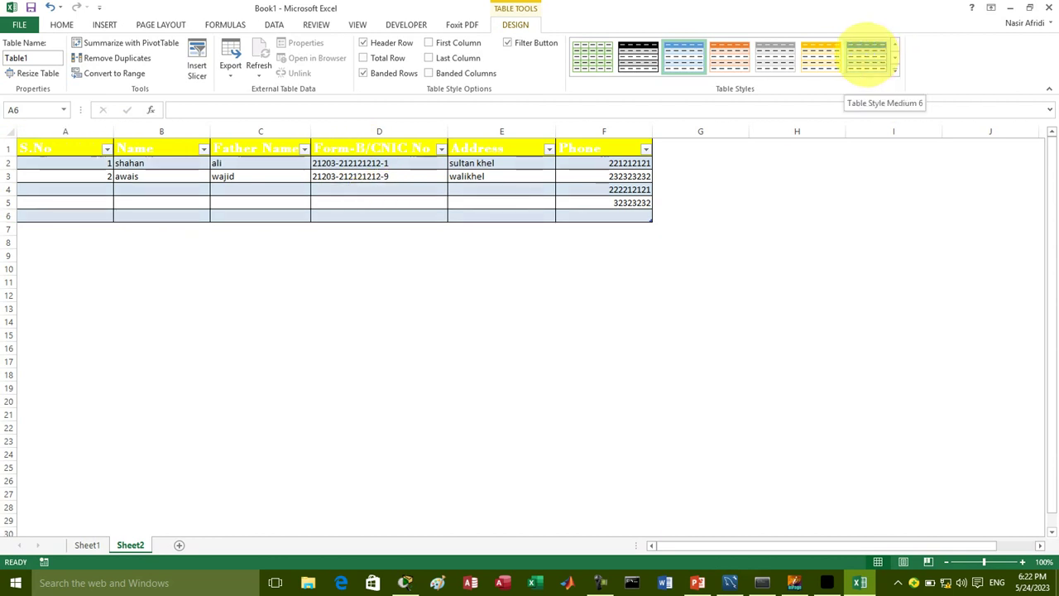
pyautogui.click(18, 142)
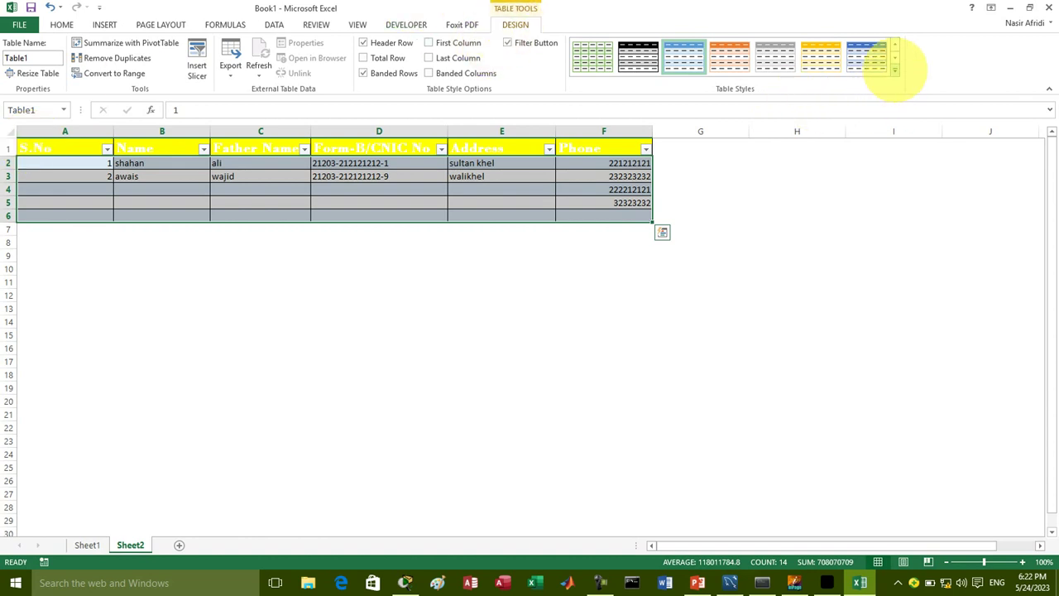
pyautogui.click(895, 69)
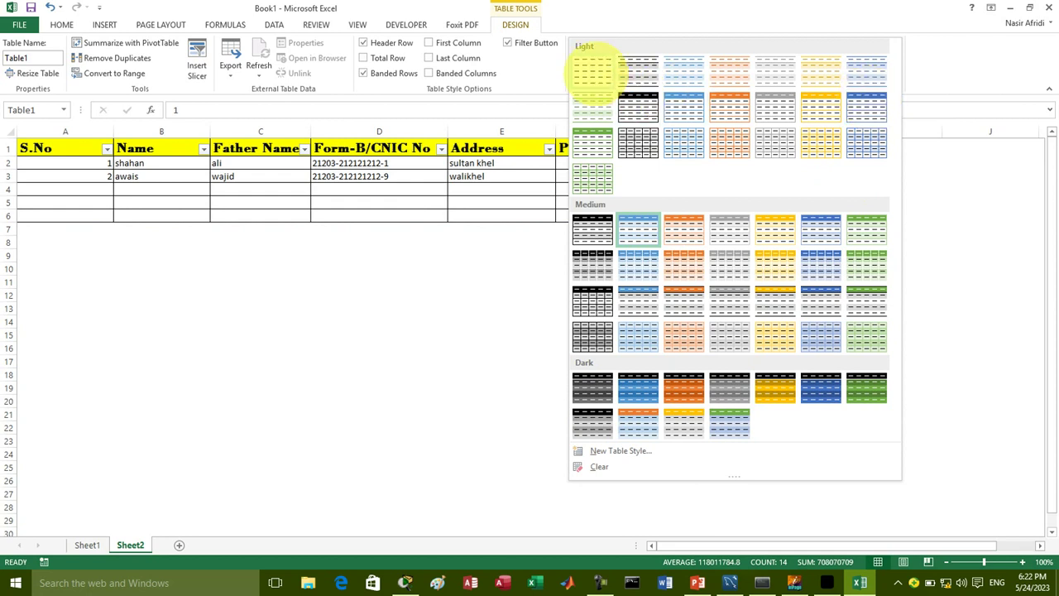
pyautogui.click(464, 296)
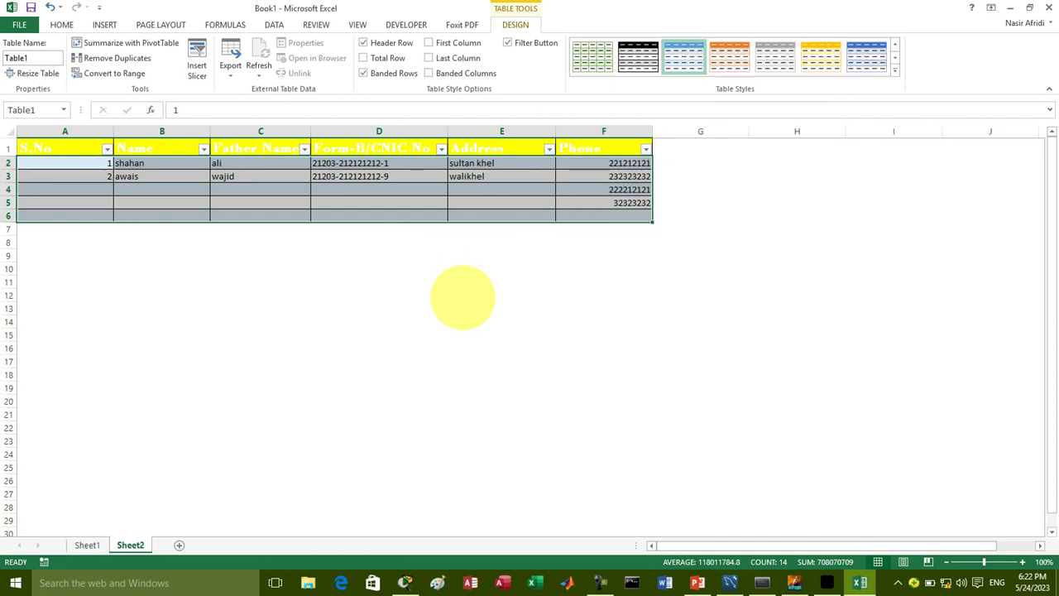
pyautogui.click(463, 296)
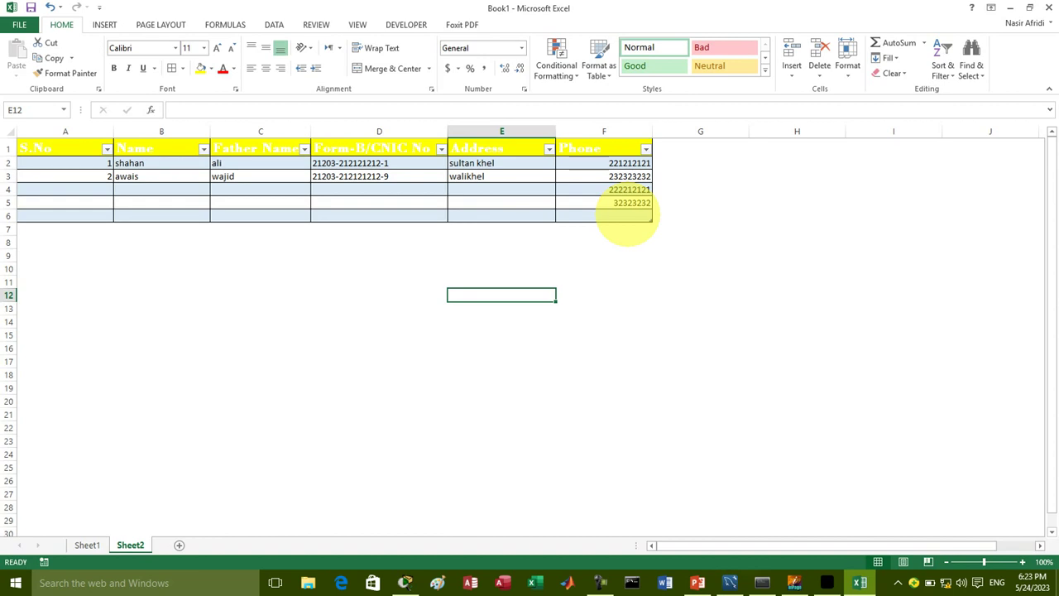
pyautogui.click(664, 583)
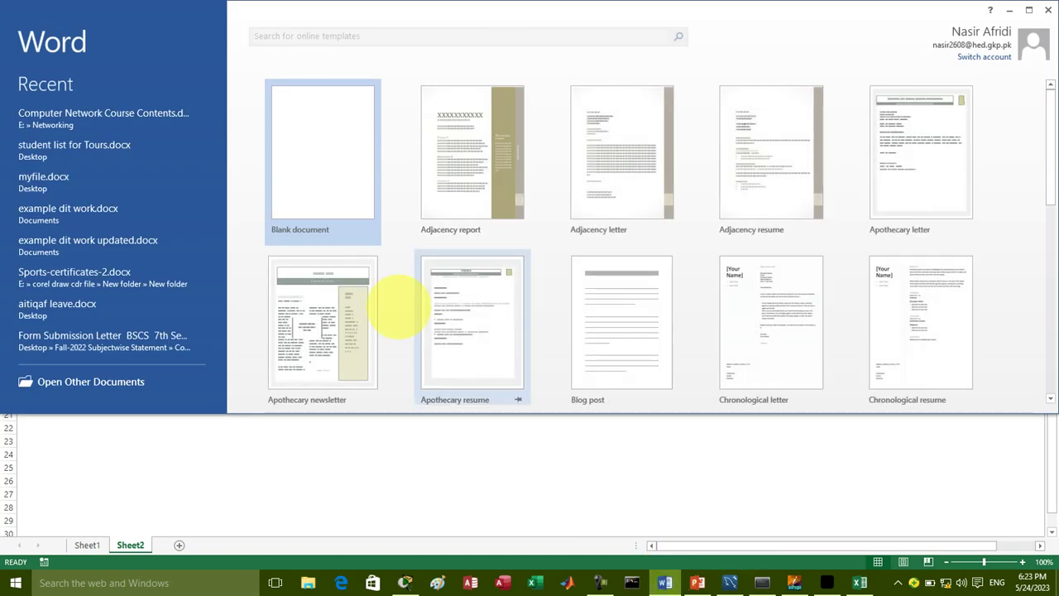
# Insert a 3 by 3 table into a new blank Word document
pyautogui.click(338, 182)
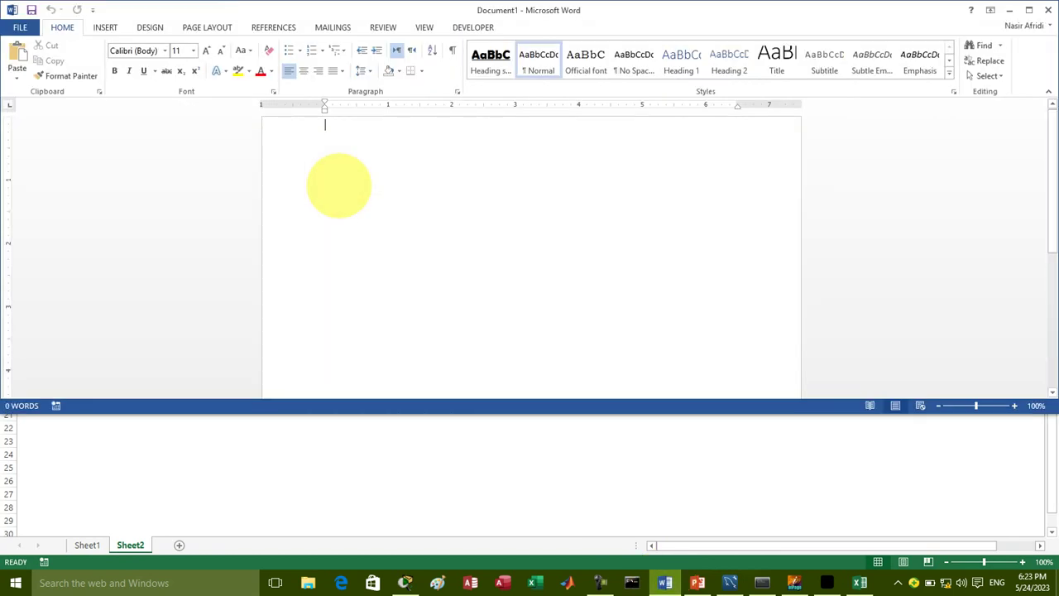
pyautogui.click(105, 28)
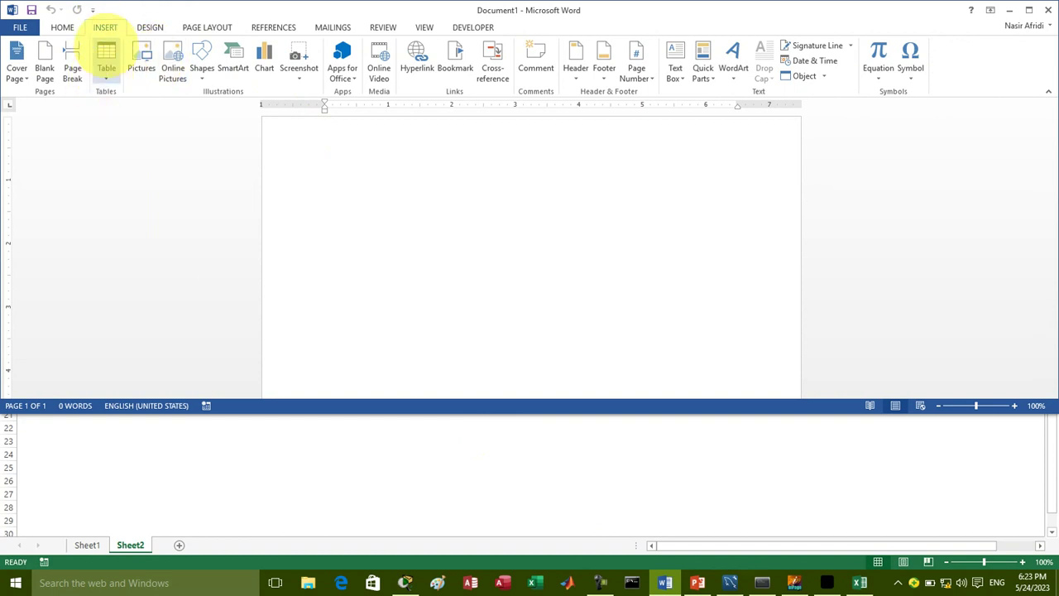
pyautogui.click(106, 60)
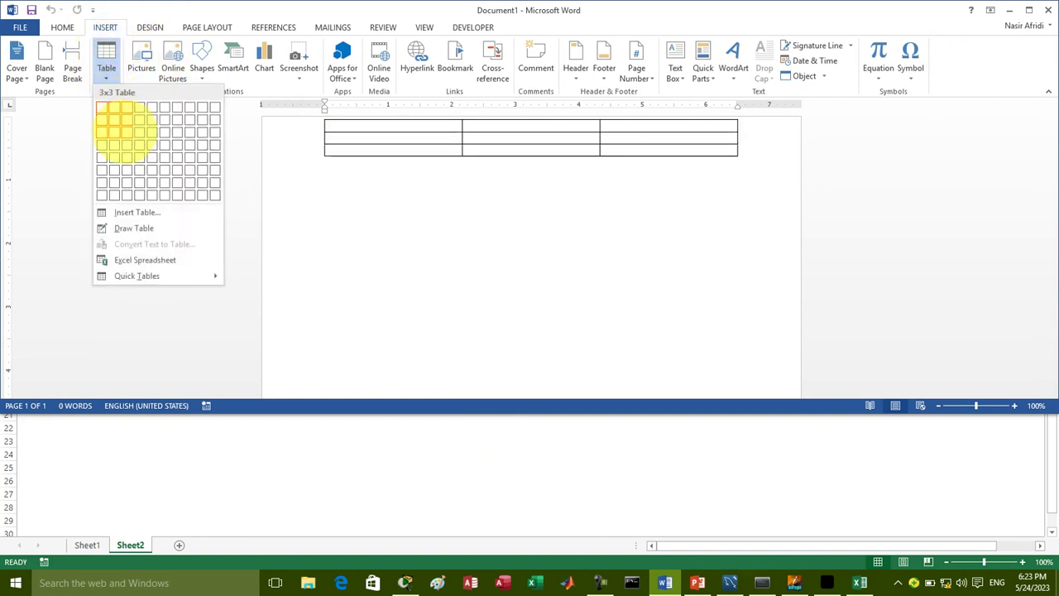
pyautogui.click(127, 132)
# Type the table headings SNO, Name and Fee
pyautogui.write('SNO')
pyautogui.press('Tab')
pyautogui.write('Name')
pyautogui.press('Tab')
pyautogui.write('Fee')
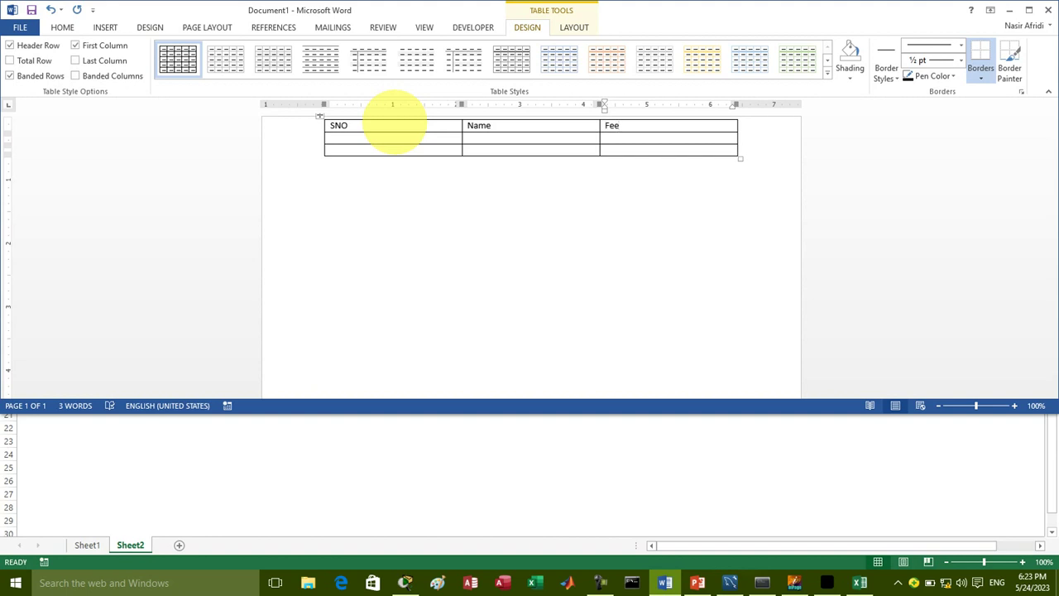
pyautogui.press('Tab')
# Fill two rows with 'Axxax', '200', 'adadad' and '1200', then add empty rows below
pyautogui.press('Tab')
pyautogui.write('Axxax')
pyautogui.press('Tab')
pyautogui.write('200')
pyautogui.press('Tab')
pyautogui.write('adadad')
pyautogui.press('Tab')
pyautogui.write('120')
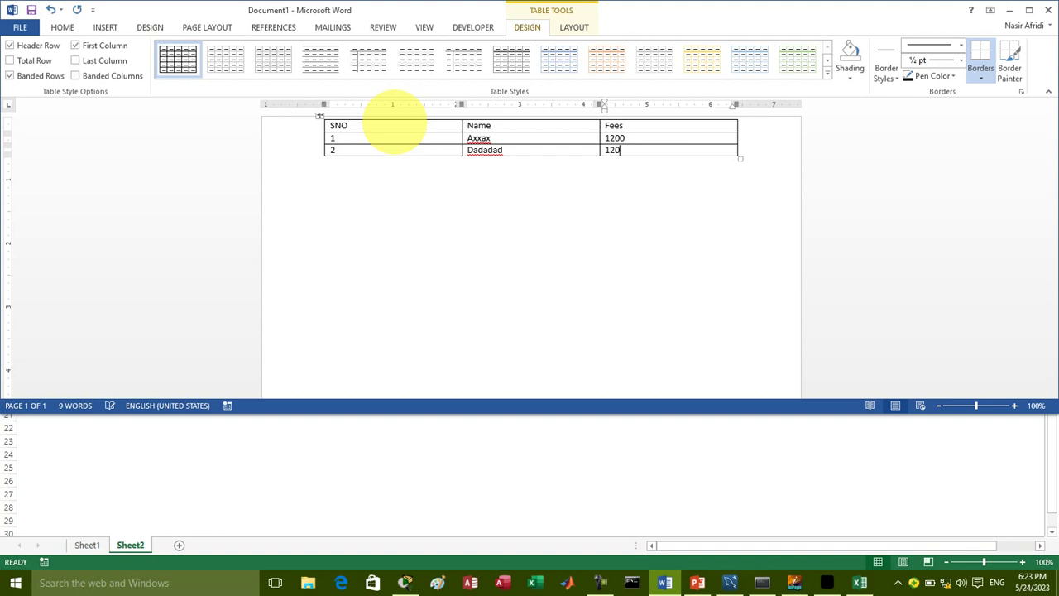
pyautogui.write('0')
pyautogui.press('Tab')
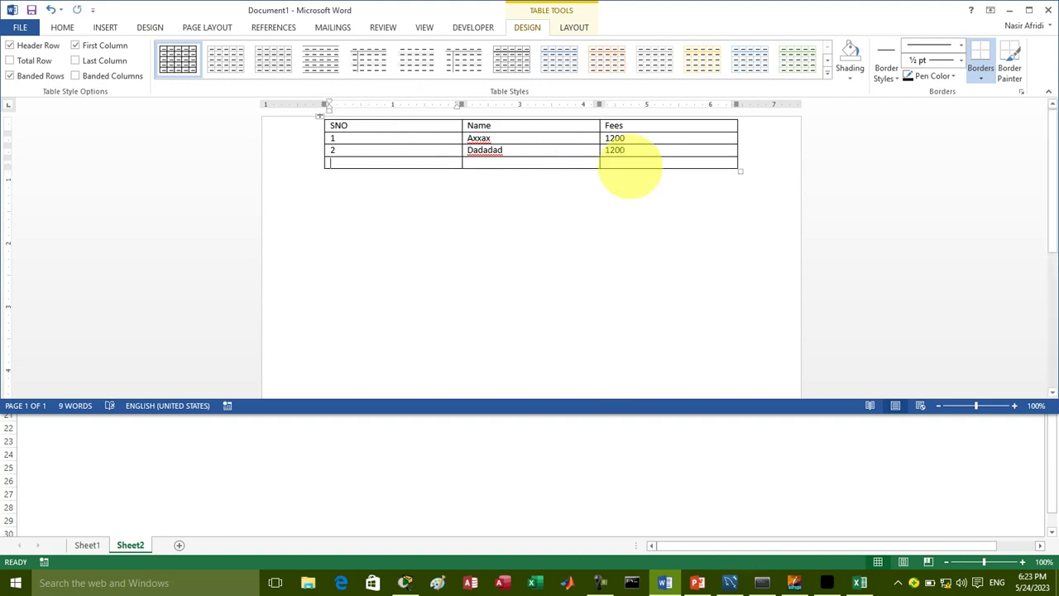
pyautogui.press('Tab')
pyautogui.press('Tab')
pyautogui.press('Tab')
pyautogui.press('Tab')
pyautogui.press('Tab')
pyautogui.press('Tab')
pyautogui.press('Tab')
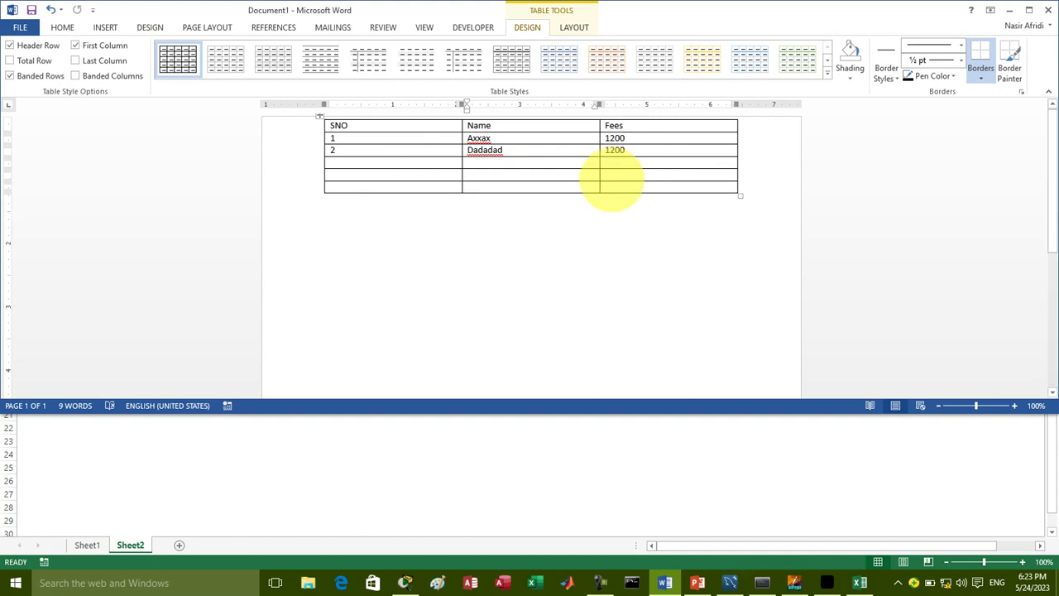
pyautogui.moveTo(614, 187); pyautogui.dragTo(619, 161)
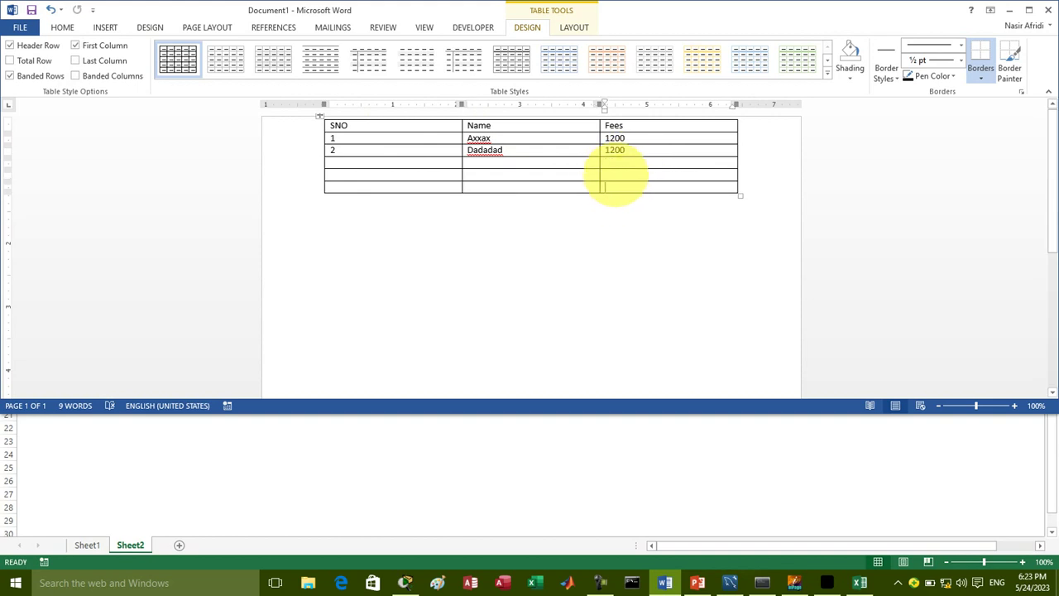
# Put 0 in an empty Fees cell and insert a =SUM(ABOVE) formula totalling 2400
pyautogui.write('0')
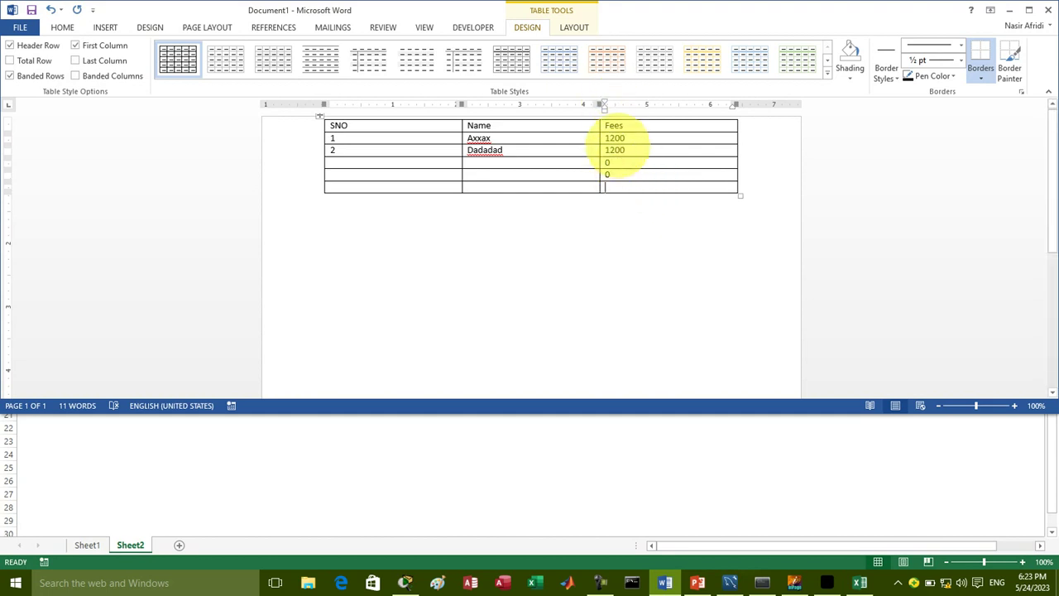
pyautogui.click(586, 27)
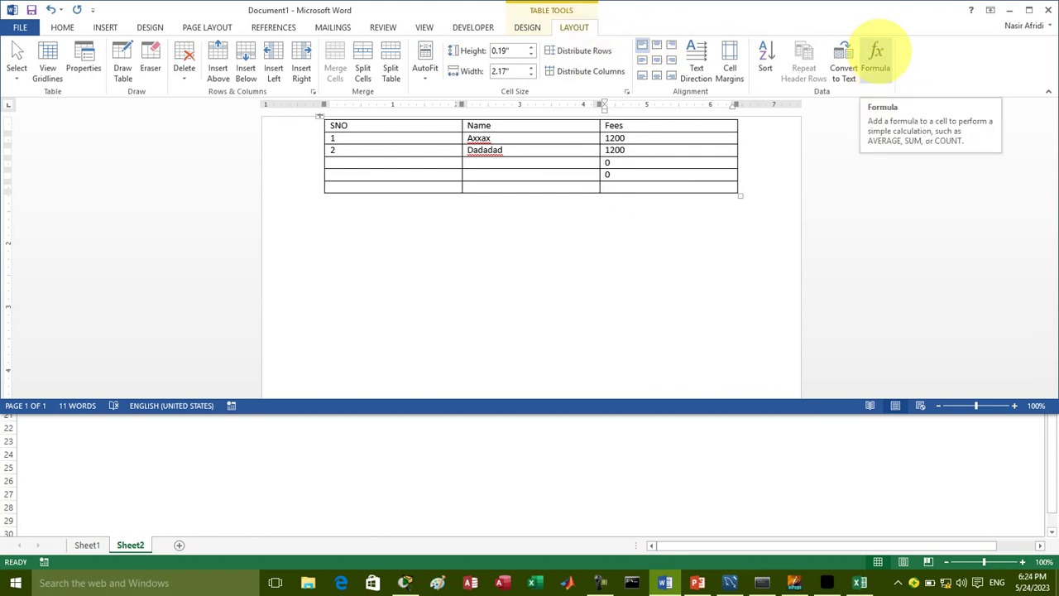
pyautogui.click(877, 56)
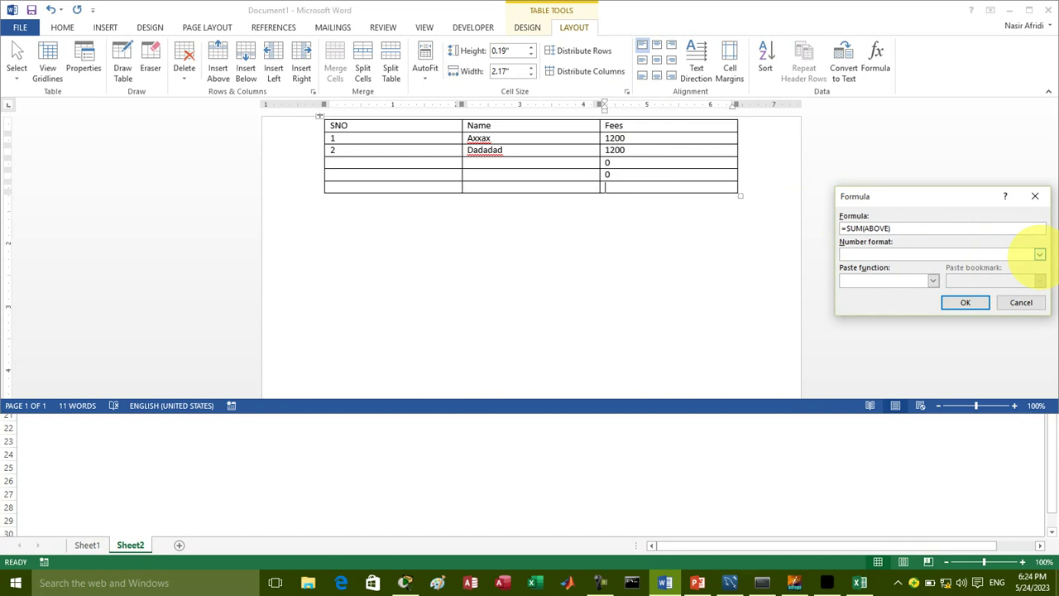
pyautogui.click(1039, 255)
pyautogui.click(1039, 254)
pyautogui.click(932, 281)
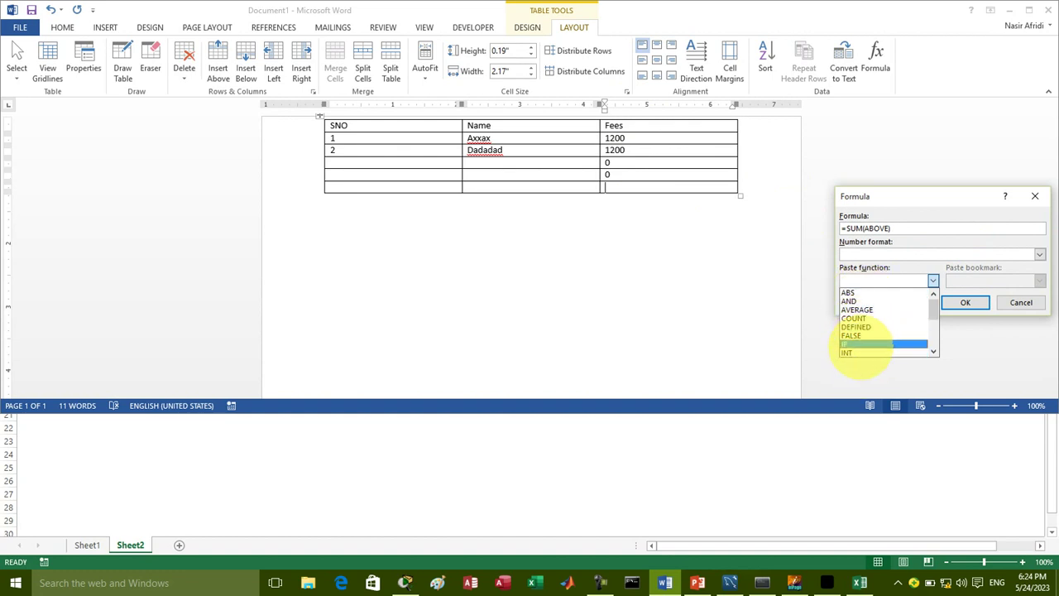
pyautogui.click(924, 230)
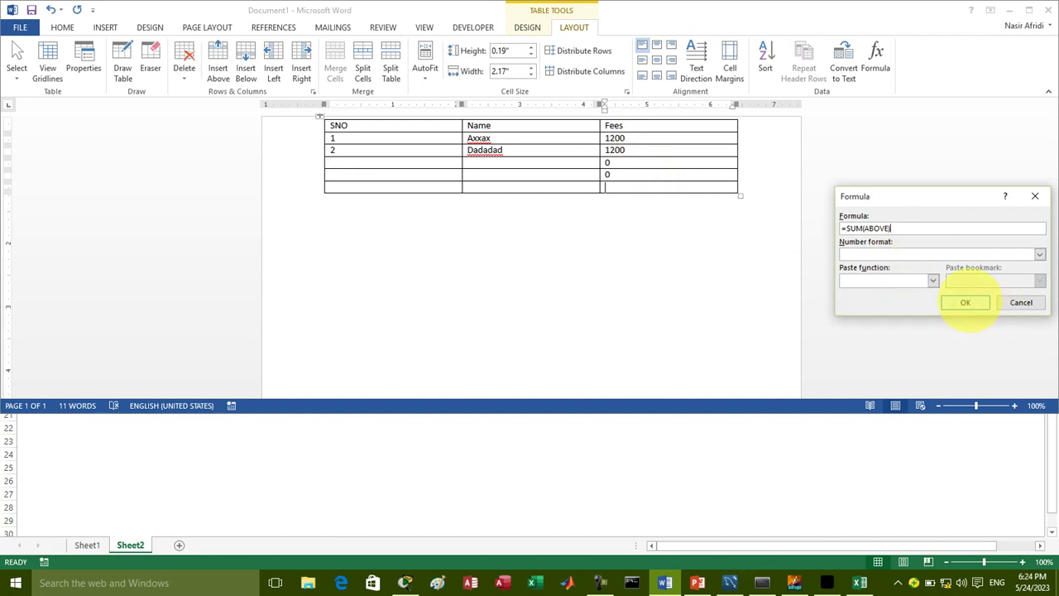
pyautogui.click(965, 302)
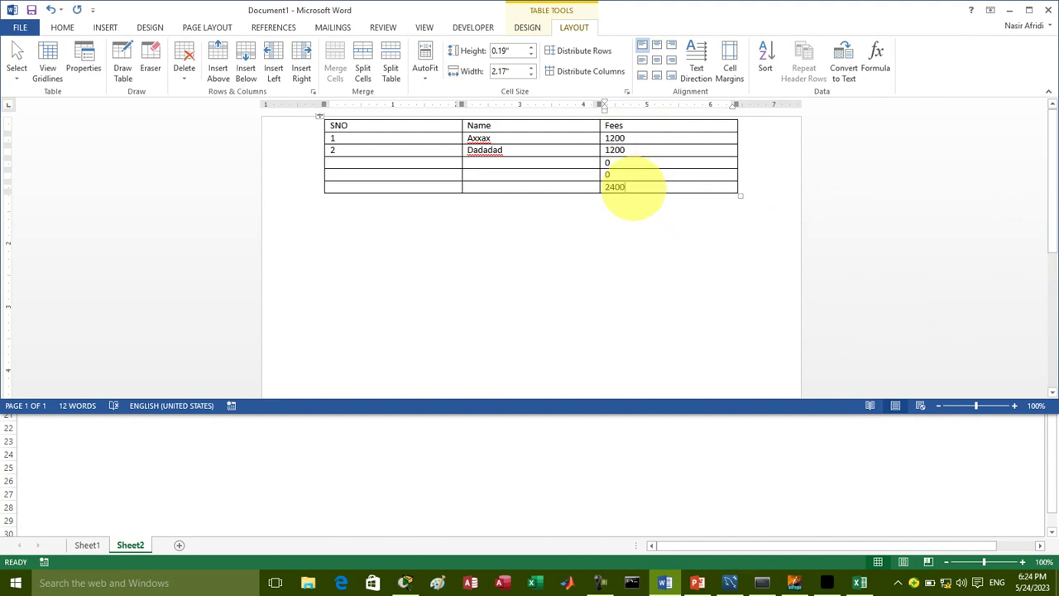
# Change the 0 fee to 1200 and update the total to 3600
pyautogui.press('BackSpace')
pyautogui.write('1200')
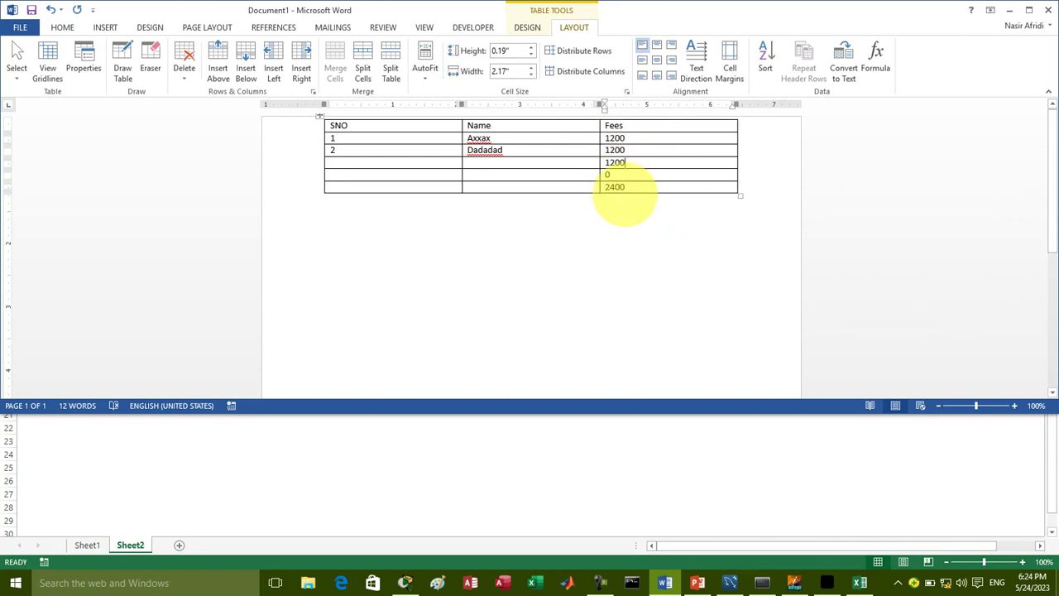
pyautogui.click(613, 188)
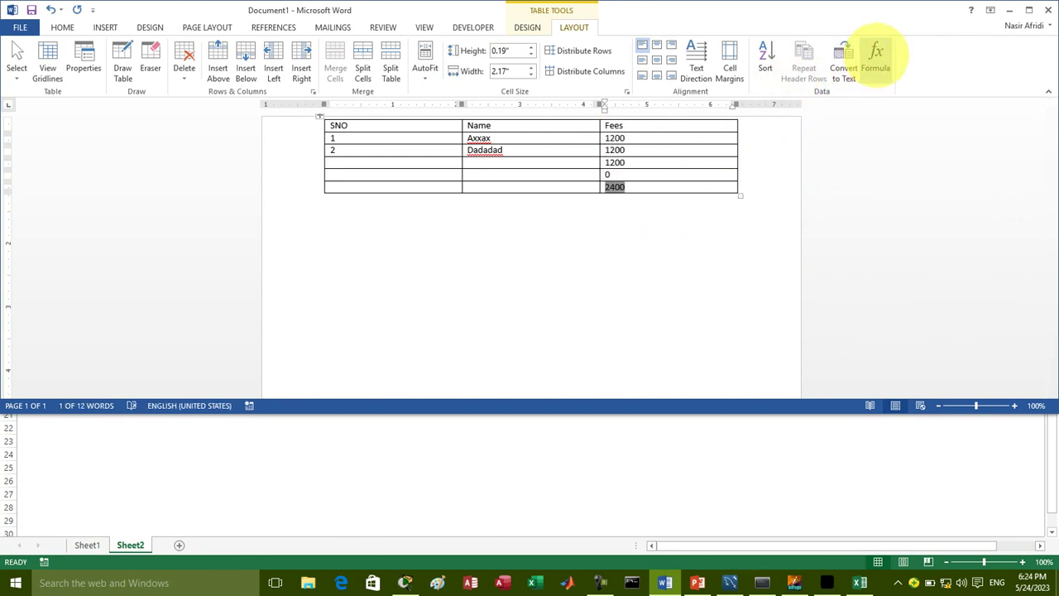
pyautogui.click(876, 56)
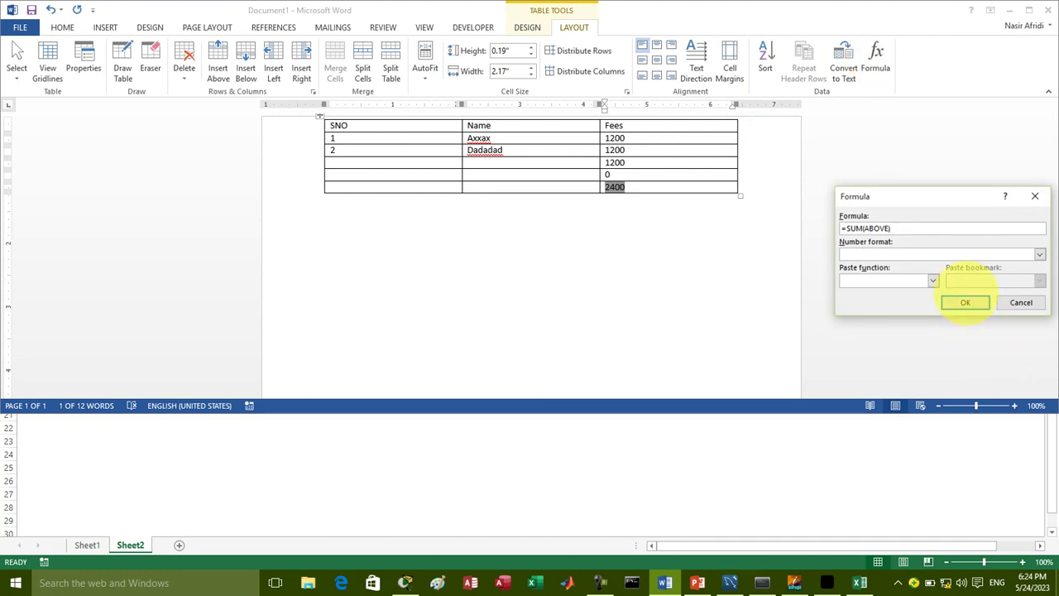
pyautogui.click(965, 302)
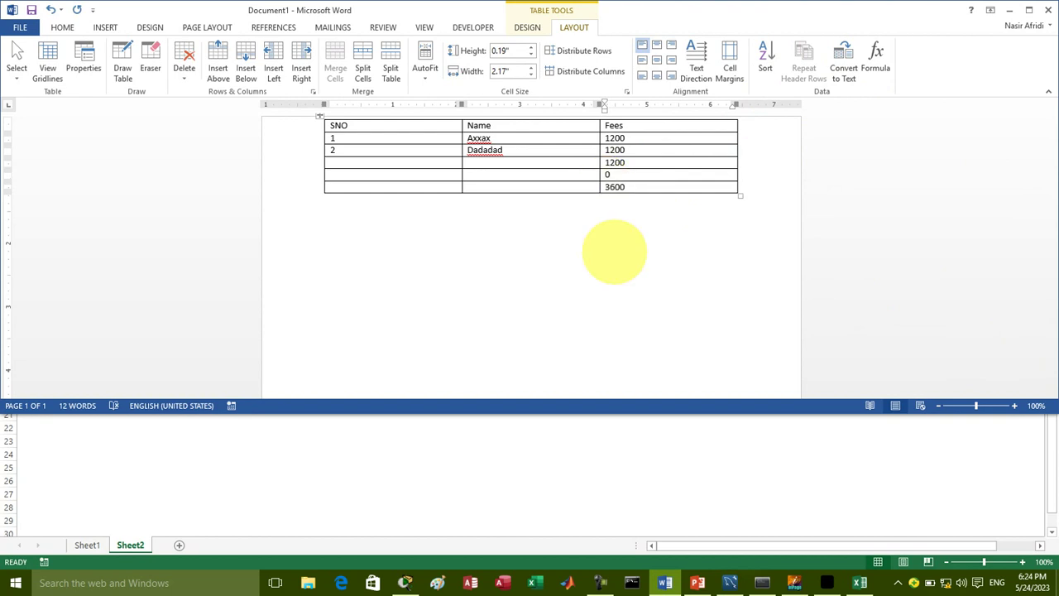
# Paste the Word table into a new Excel sheet starting at cell E5
pyautogui.click(861, 583)
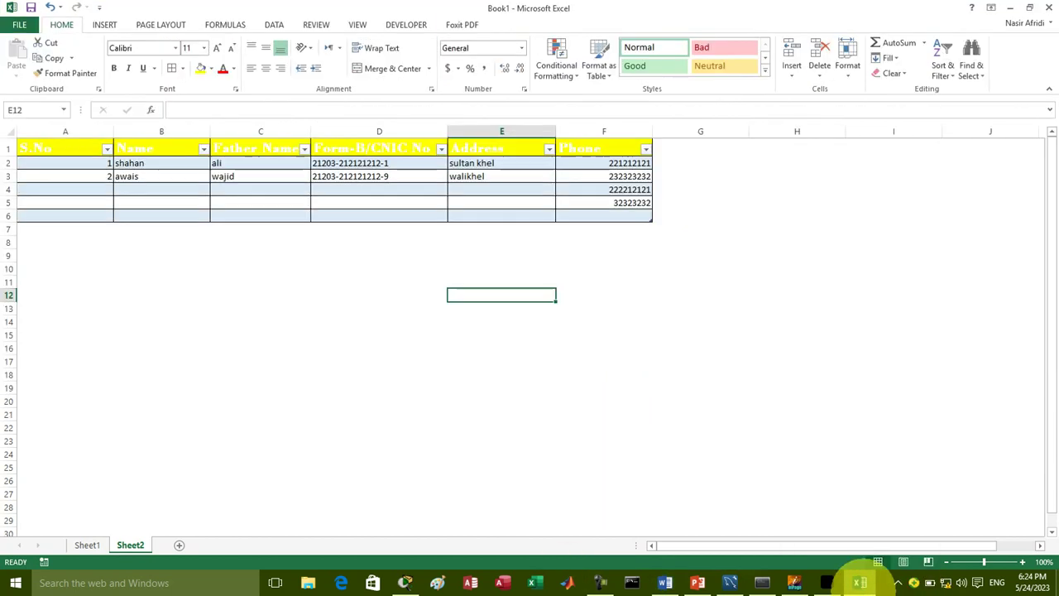
pyautogui.click(861, 583)
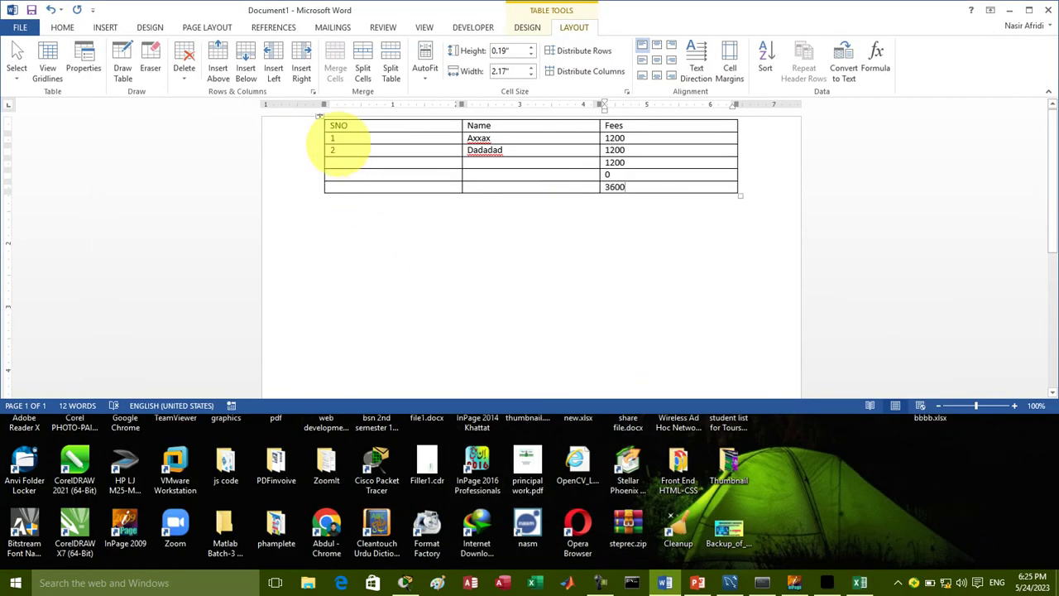
pyautogui.moveTo(331, 129); pyautogui.dragTo(612, 193)
pyautogui.hotkey('ctrl', 'c')
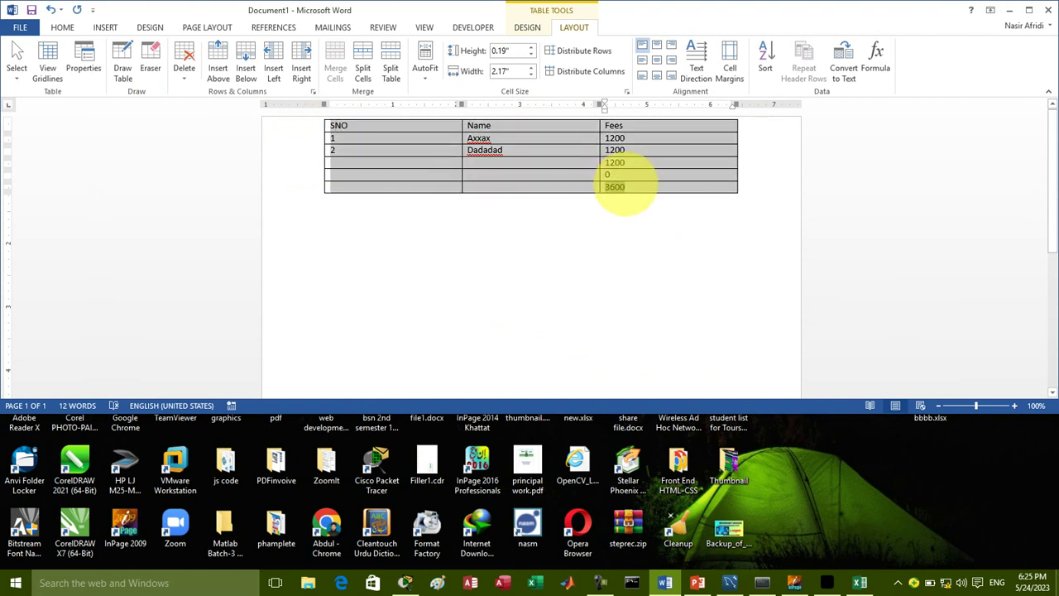
pyautogui.moveTo(861, 582)
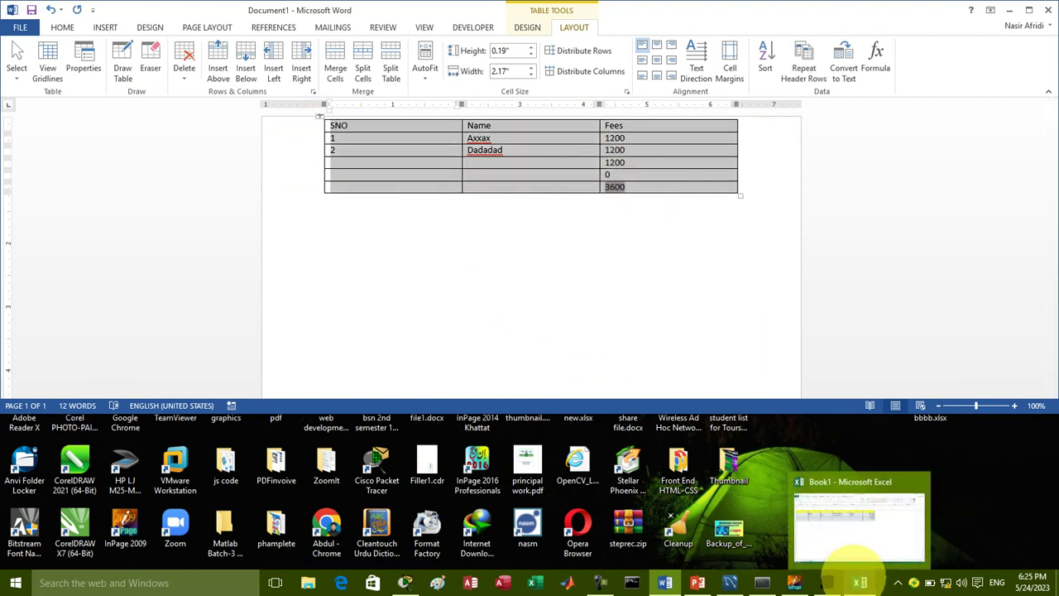
pyautogui.click(839, 530)
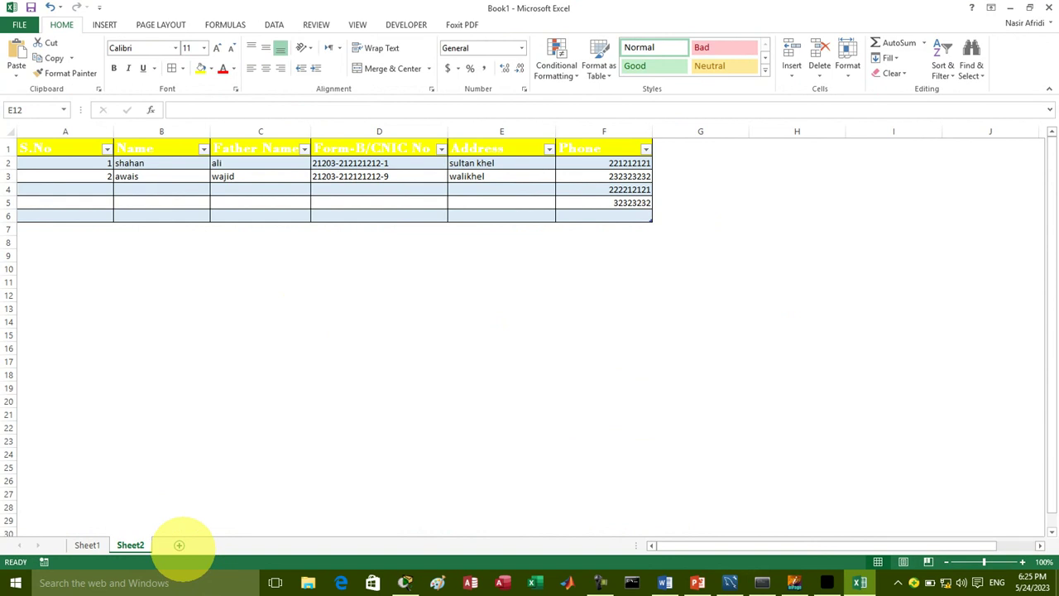
pyautogui.click(179, 545)
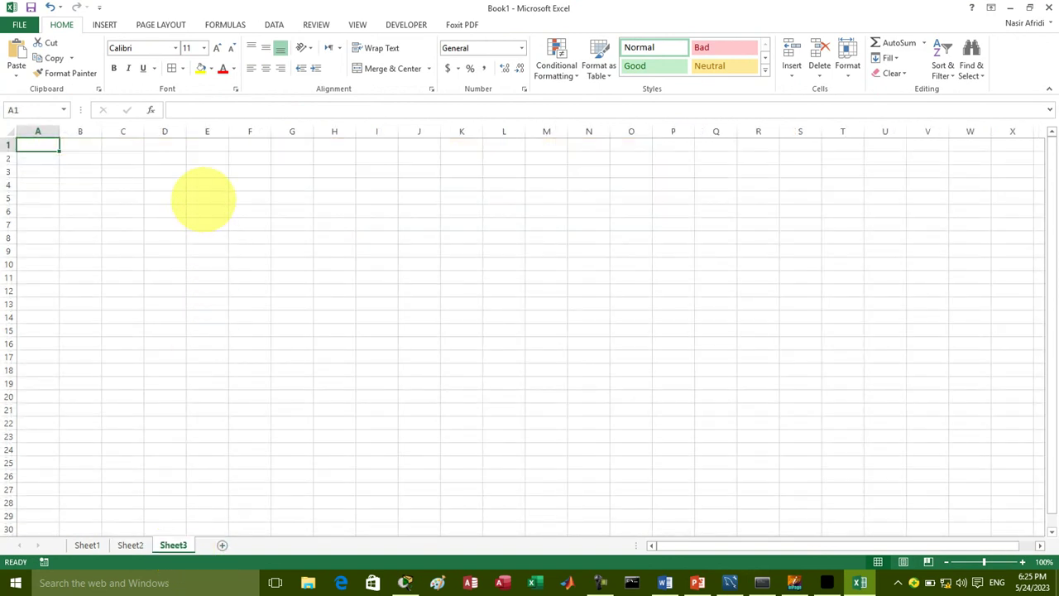
pyautogui.click(207, 198)
pyautogui.hotkey('ctrl', 'v')
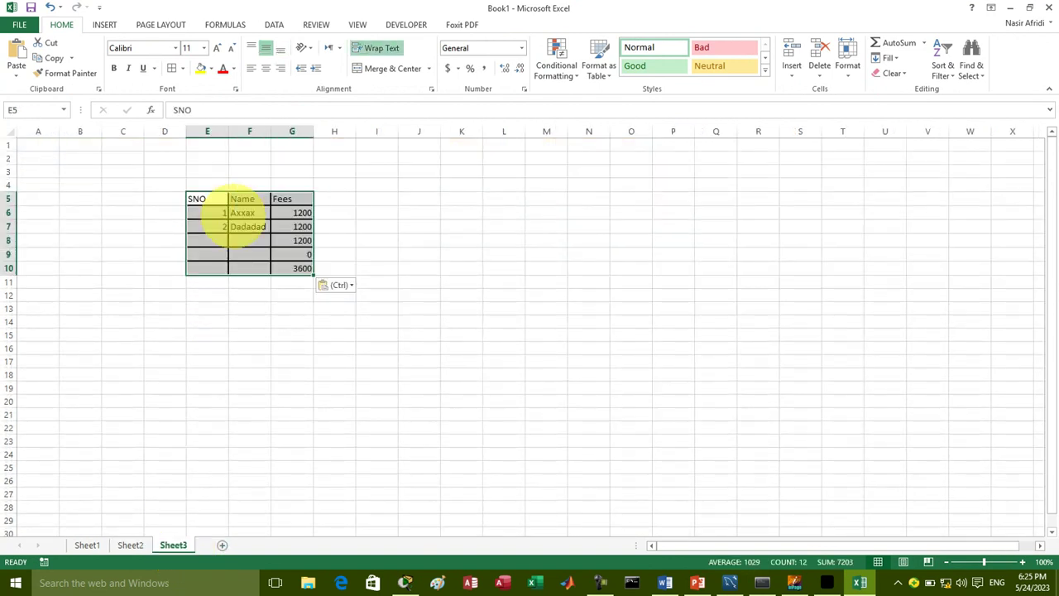
# Add =SUM(G6:G10) in G11 and change G9's fee to 1200, totalling 8400
pyautogui.click(294, 283)
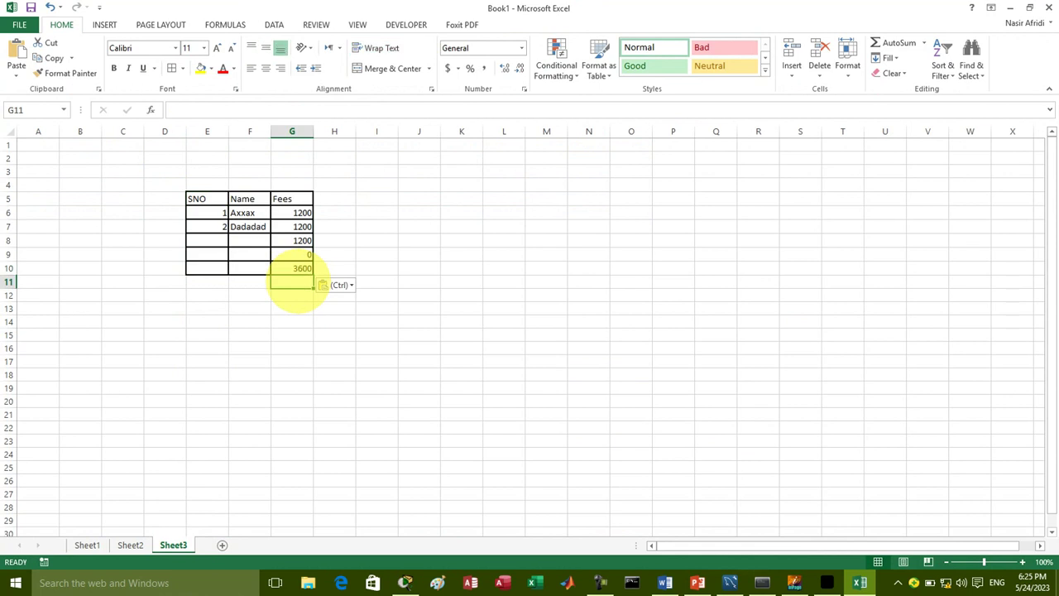
pyautogui.write('=SUM(')
pyautogui.moveTo(291, 213); pyautogui.dragTo(308, 269)
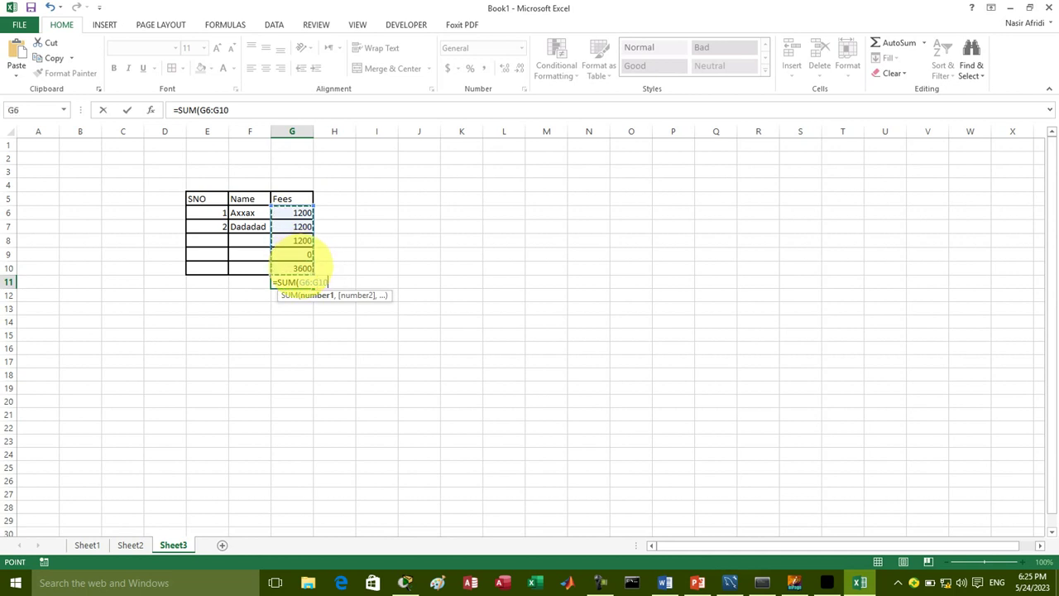
pyautogui.press('Return')
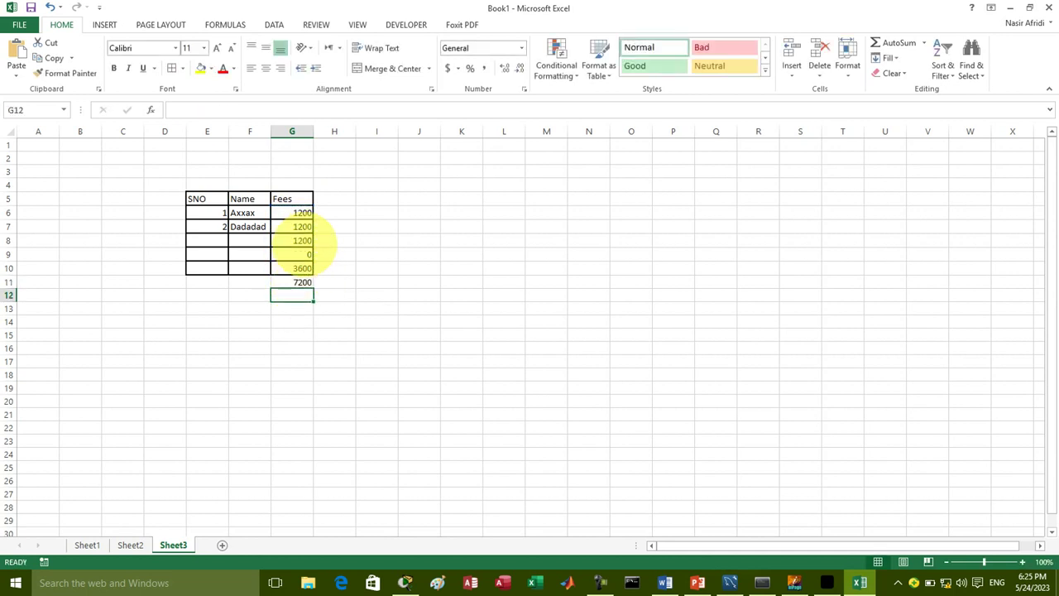
pyautogui.click(302, 254)
pyautogui.write('1200')
pyautogui.press('Tab')
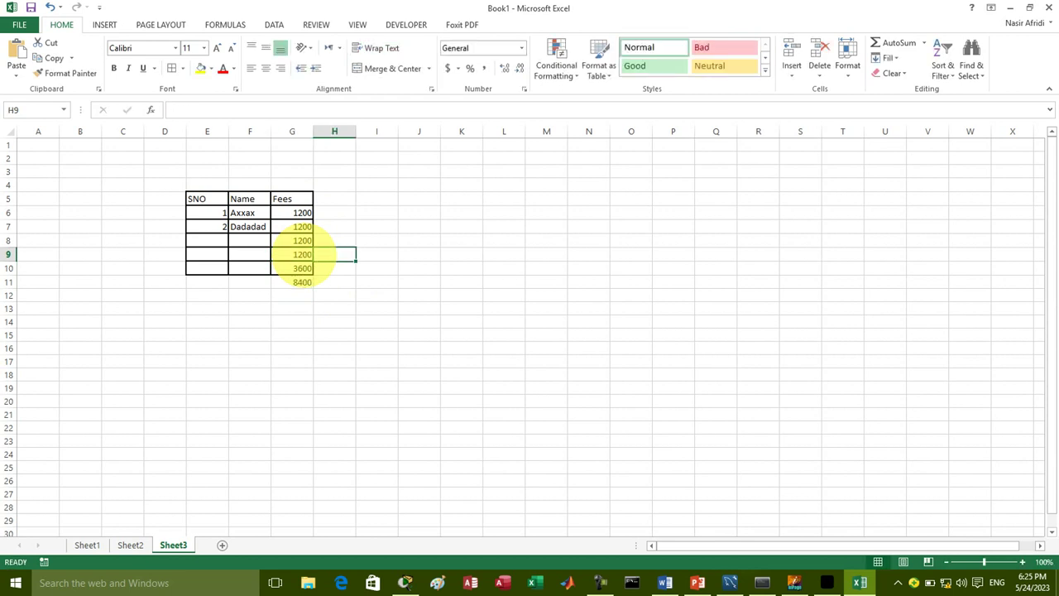
pyautogui.click(303, 282)
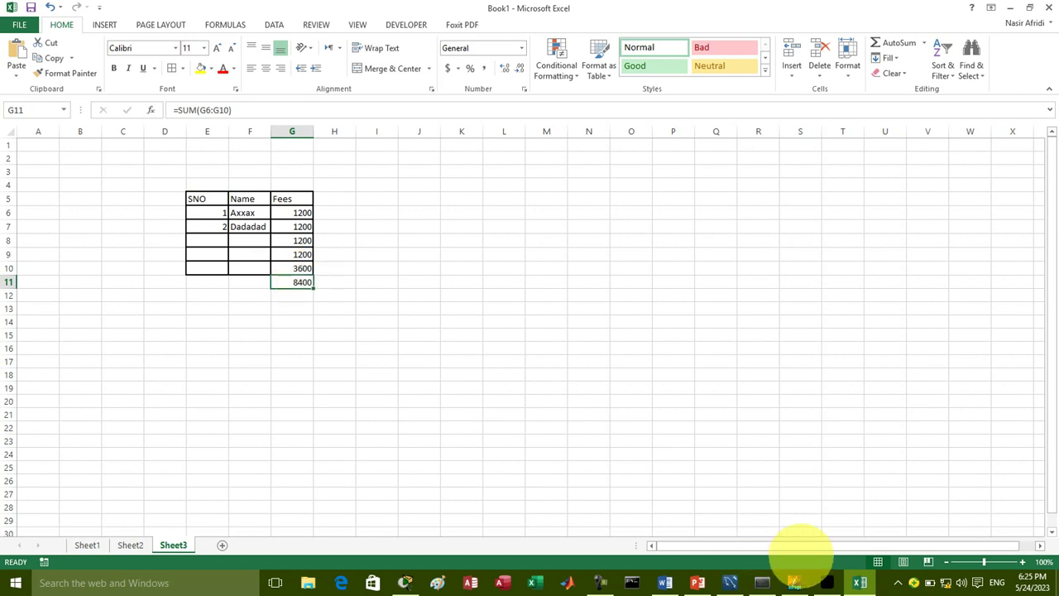
# Copy the Sheet2 table A1:F6 and add a new blank Sheet4
pyautogui.click(130, 545)
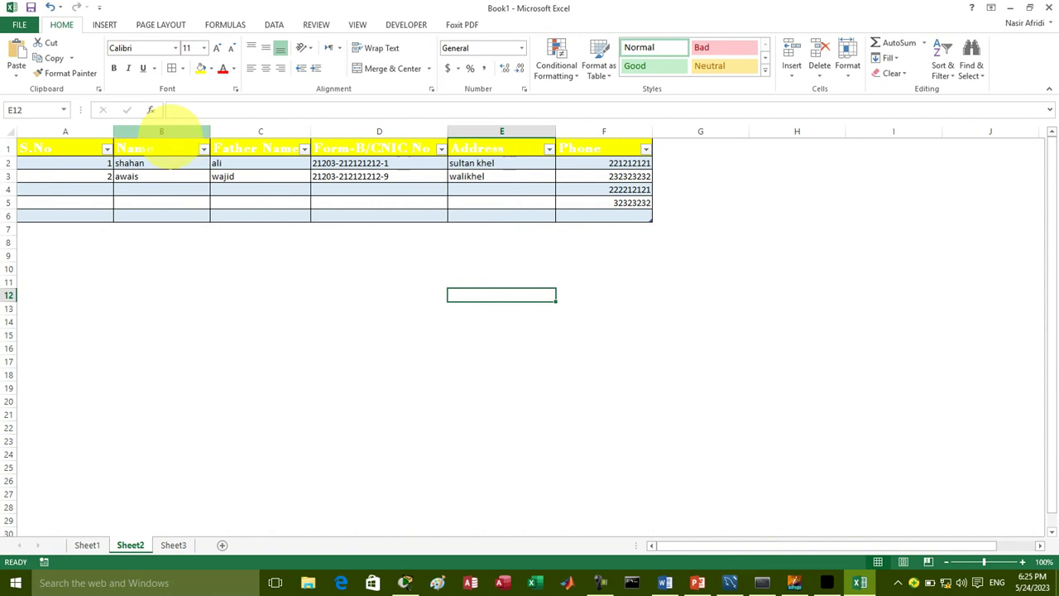
pyautogui.moveTo(59, 148); pyautogui.dragTo(617, 217)
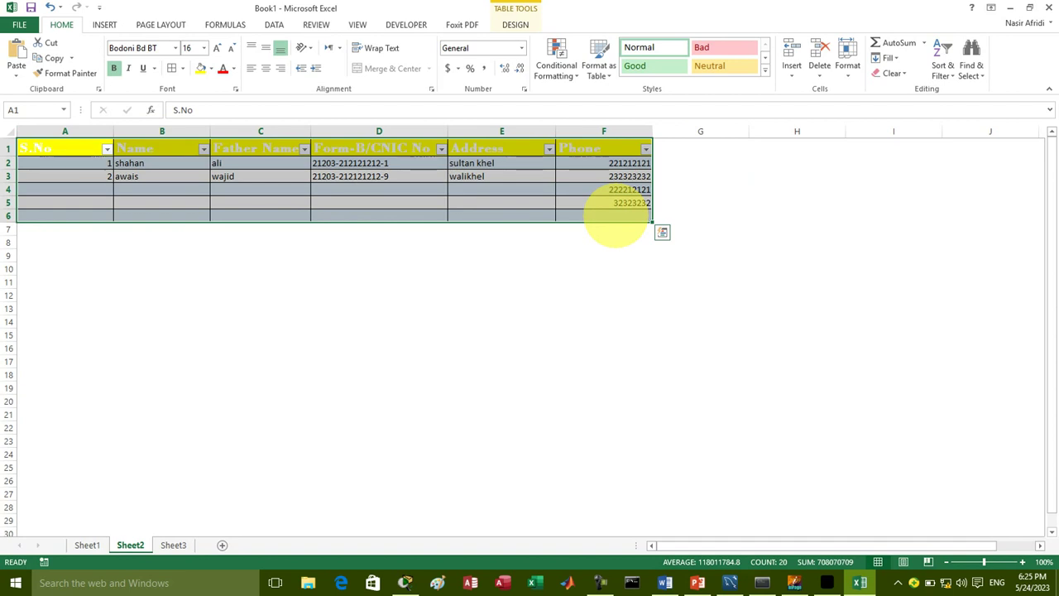
pyautogui.hotkey('ctrl', 'c')
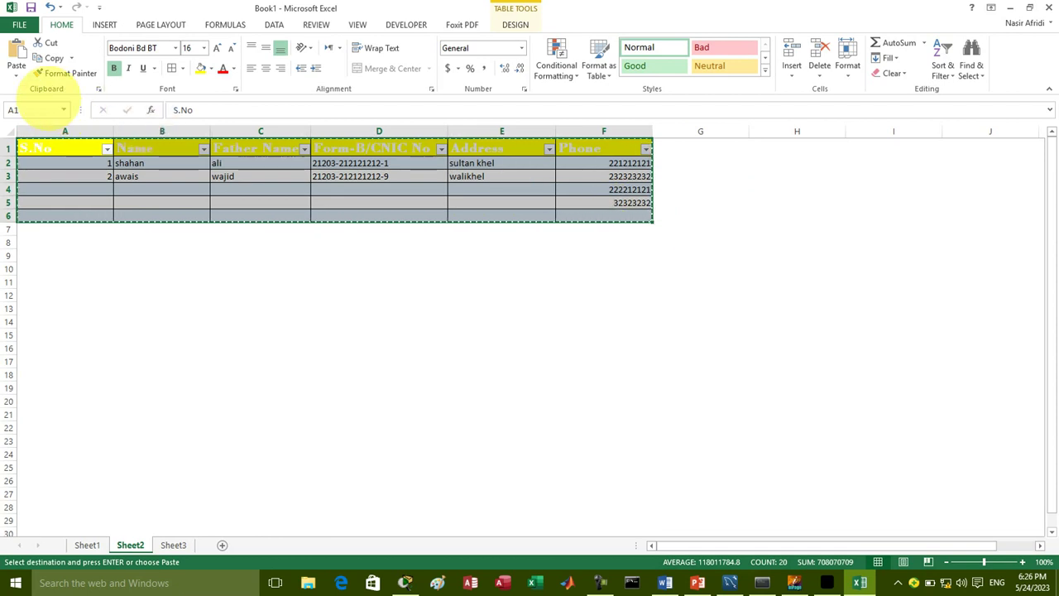
pyautogui.click(15, 66)
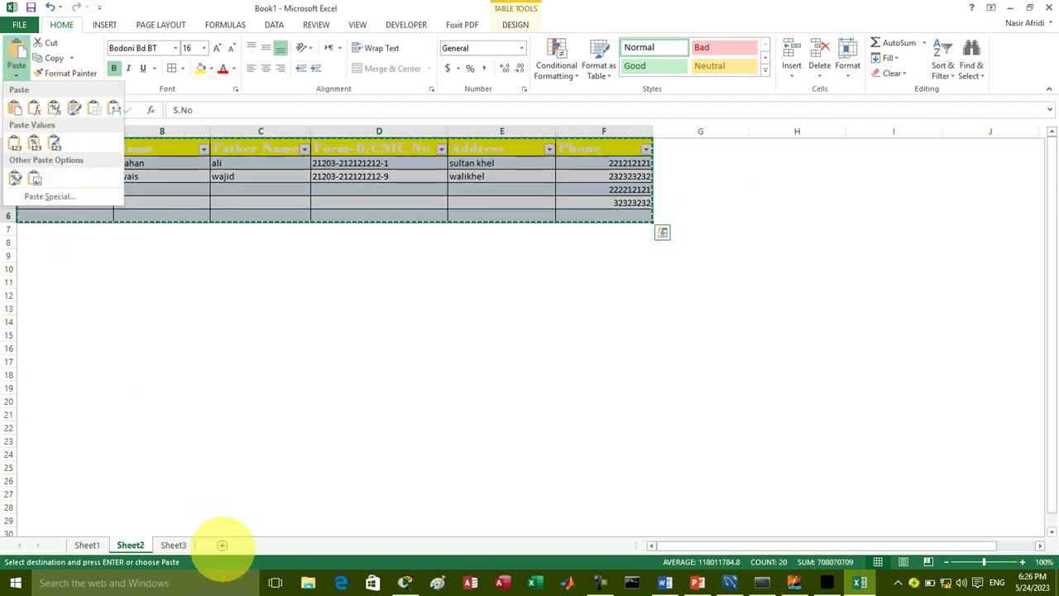
pyautogui.click(221, 545)
pyautogui.click(222, 545)
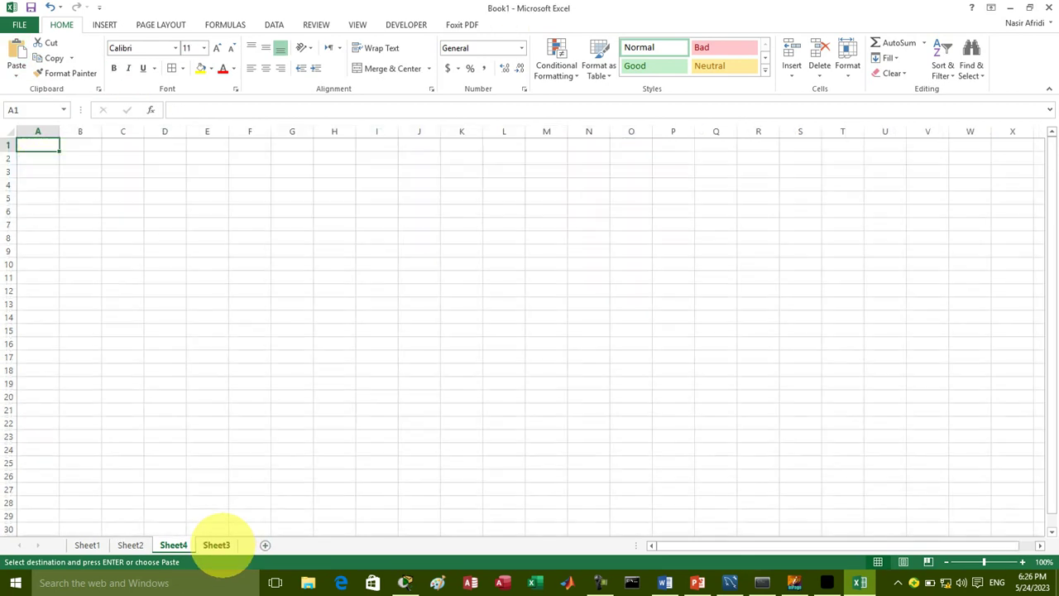
pyautogui.click(16, 73)
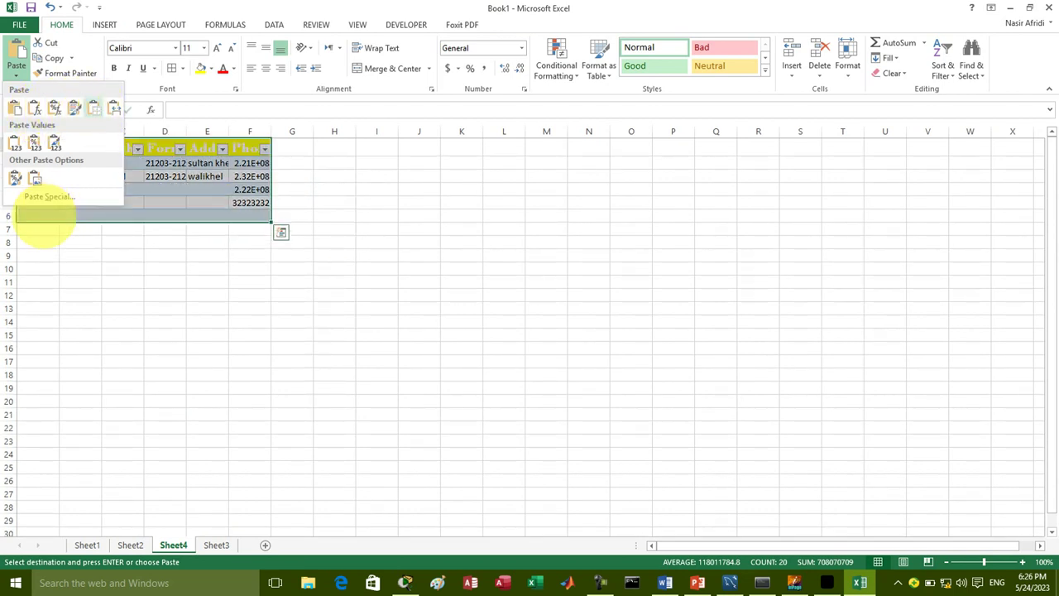
# Choose Paste Special from the Paste dropdown
pyautogui.click(50, 195)
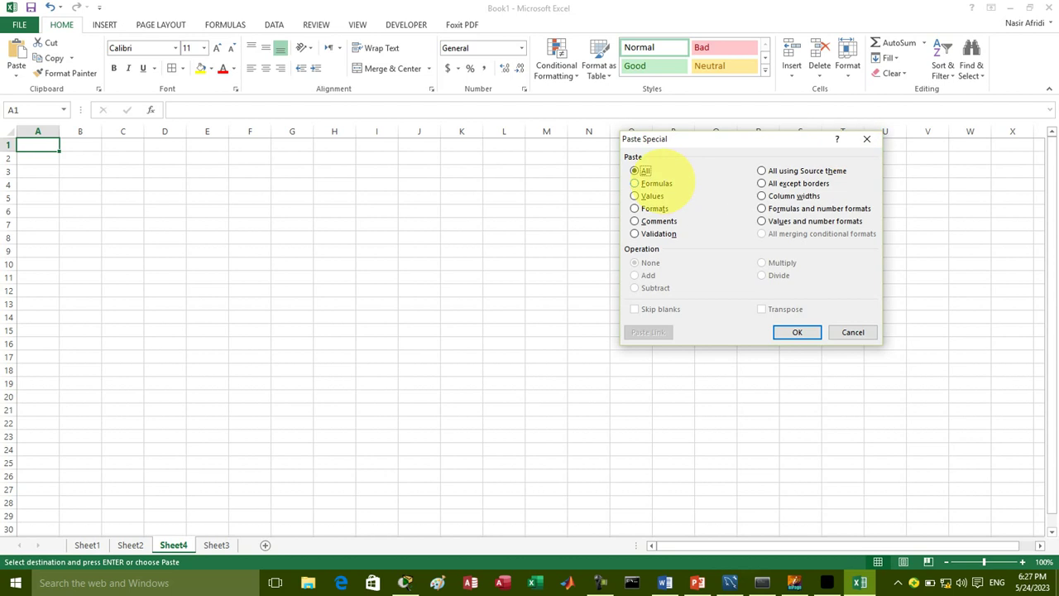
# Paste the copied table into Sheet4 at A1 with the All paste option
pyautogui.click(656, 183)
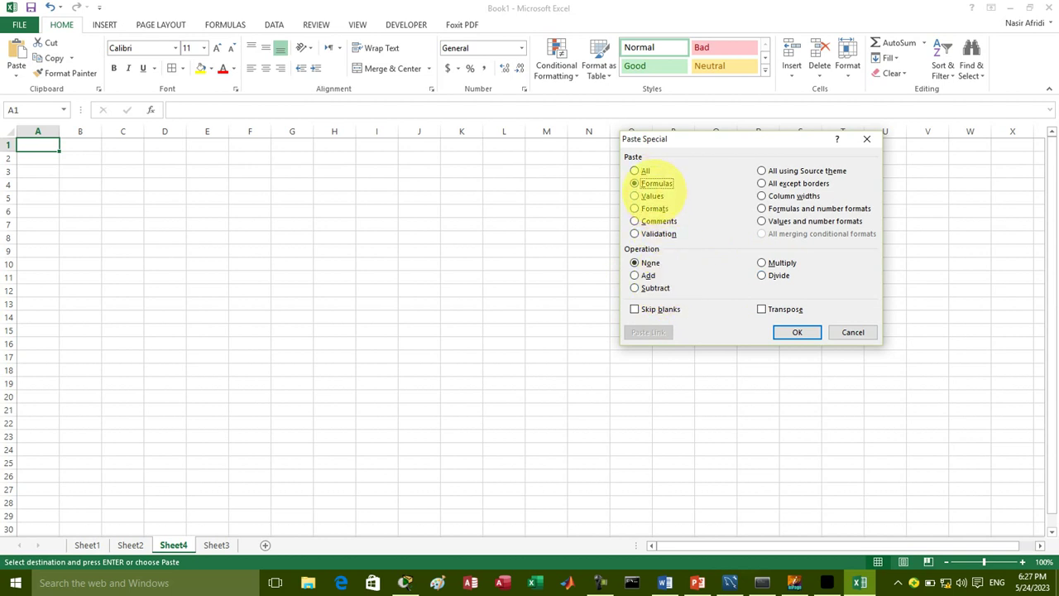
pyautogui.click(635, 196)
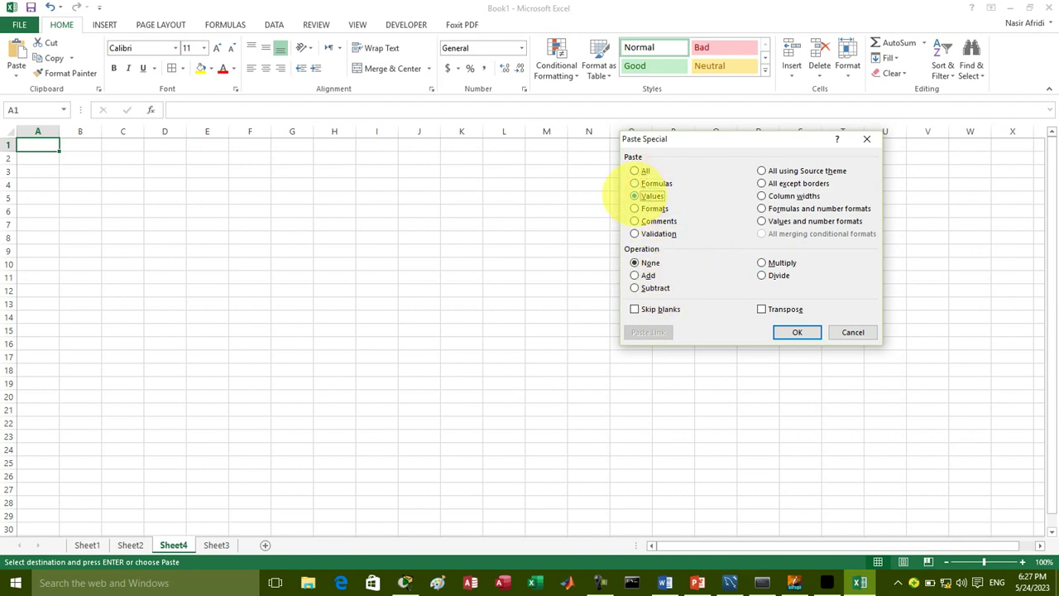
pyautogui.click(635, 209)
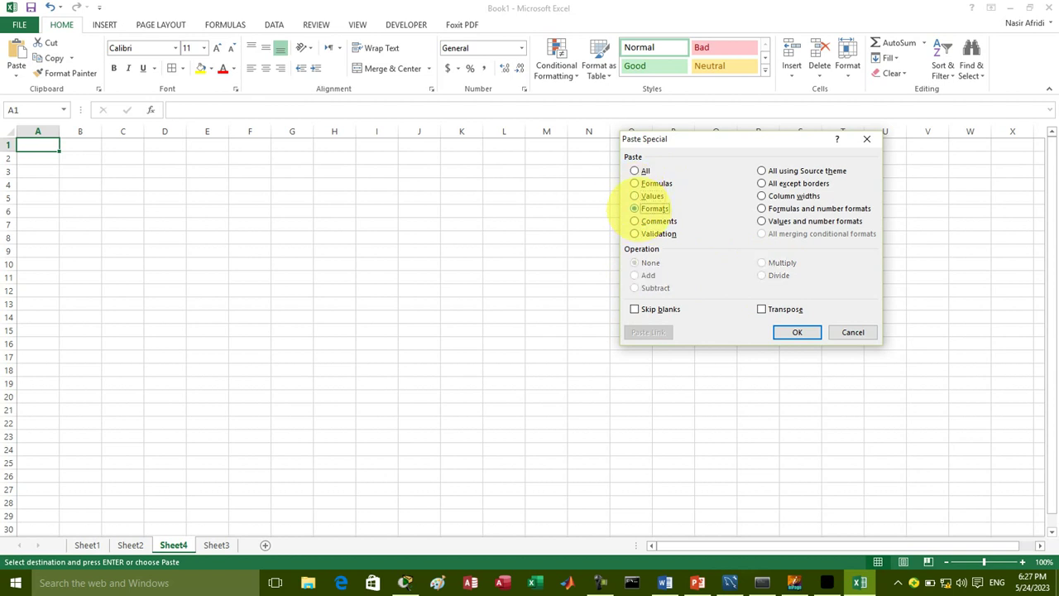
pyautogui.click(635, 170)
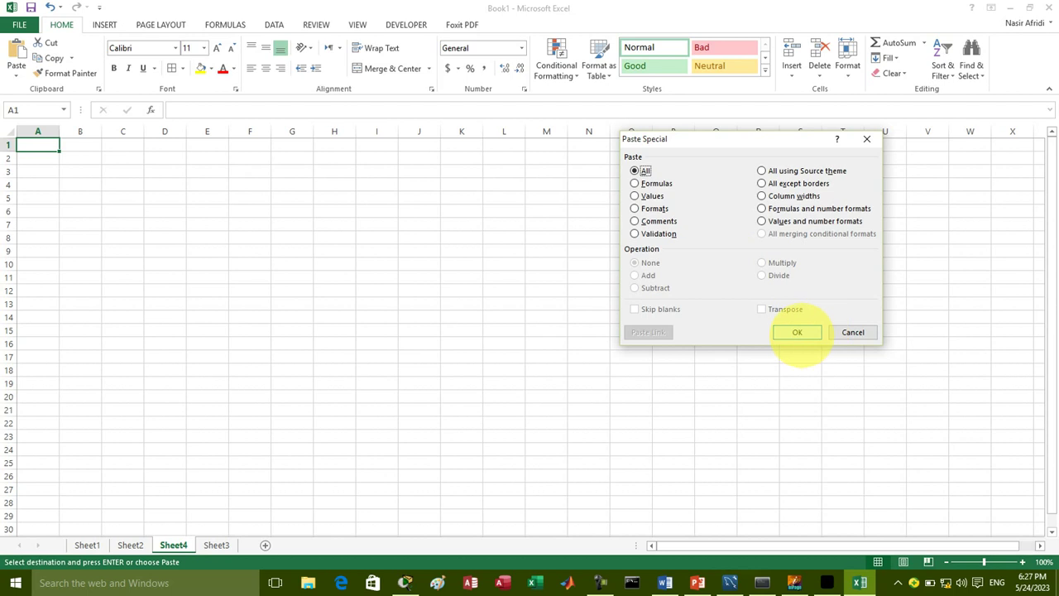
pyautogui.click(797, 332)
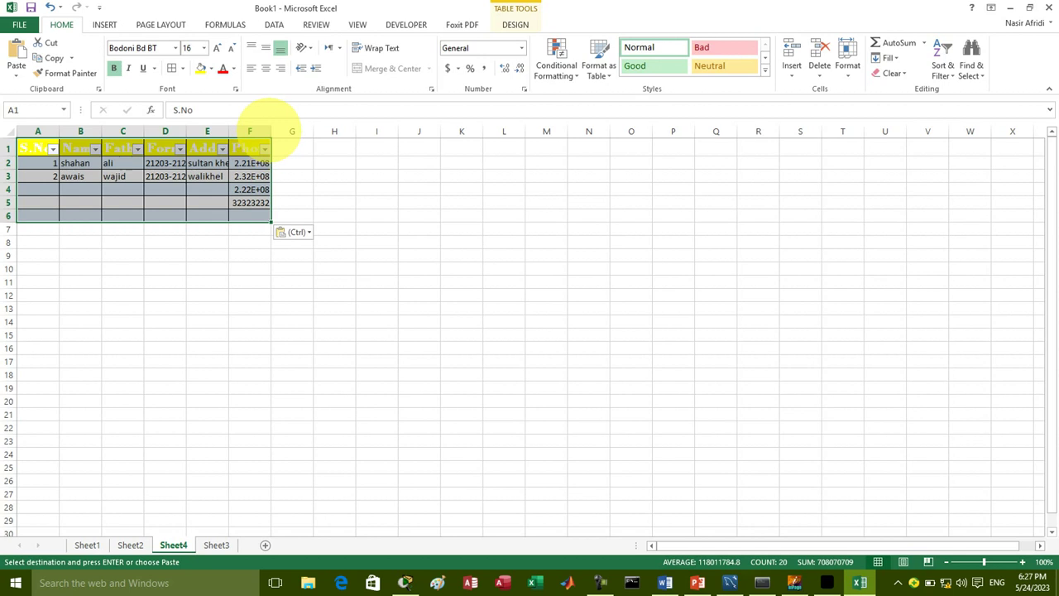
# Auto-fit columns F, E and D to show full phone numbers, addresses and Form-B/CNIC numbers
pyautogui.doubleClick(271, 131)
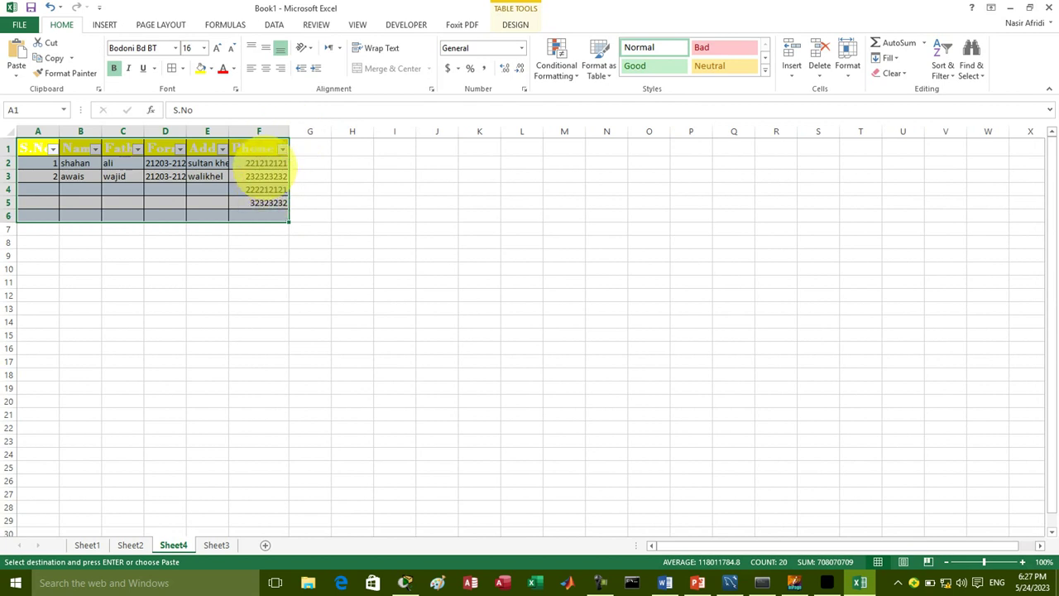
pyautogui.moveTo(290, 129); pyautogui.dragTo(257, 129)
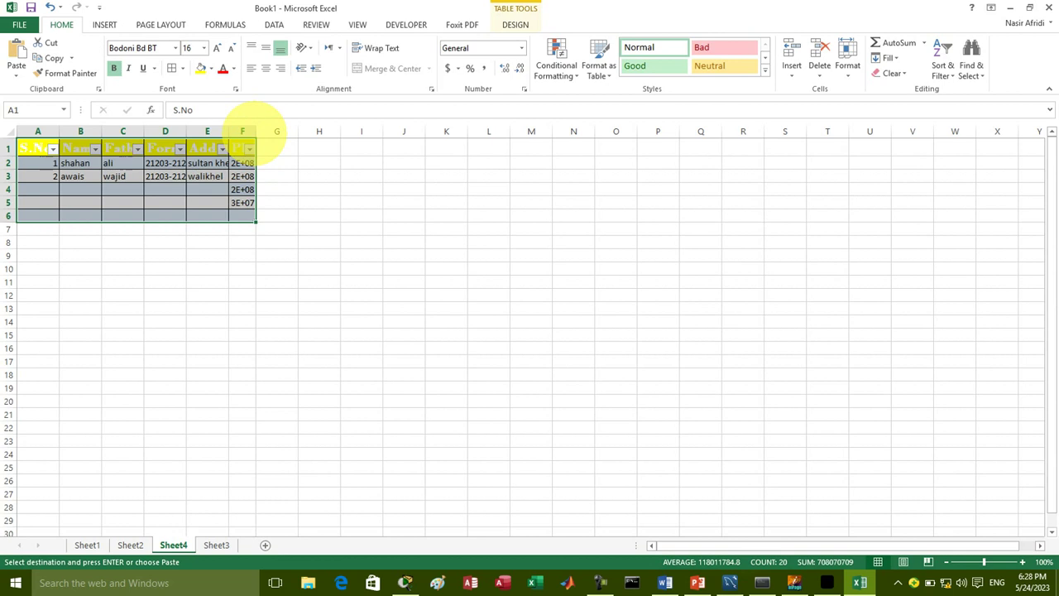
pyautogui.moveTo(257, 131); pyautogui.dragTo(325, 130)
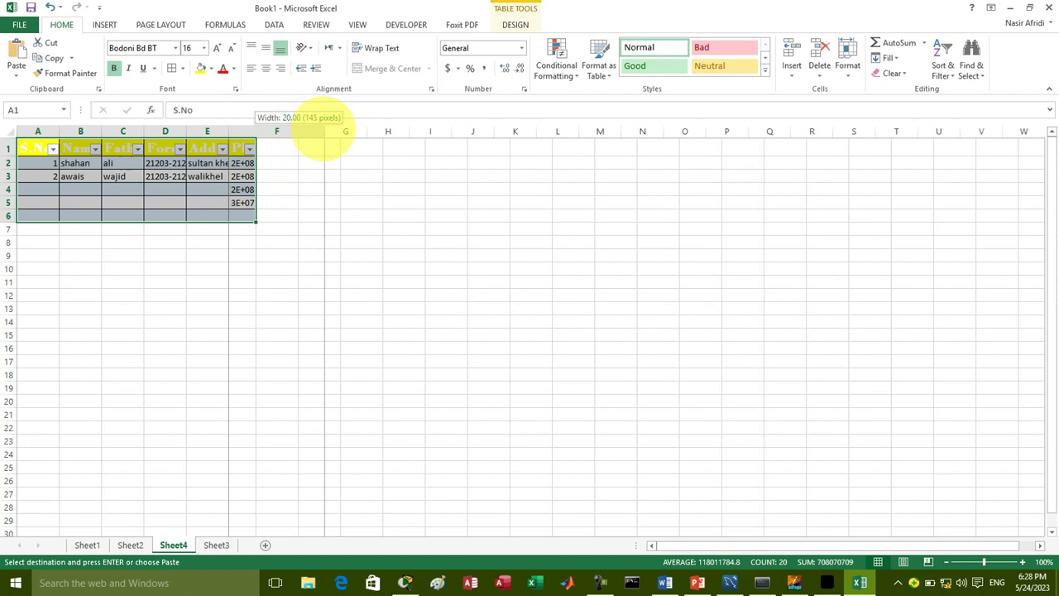
pyautogui.moveTo(325, 131); pyautogui.dragTo(263, 131)
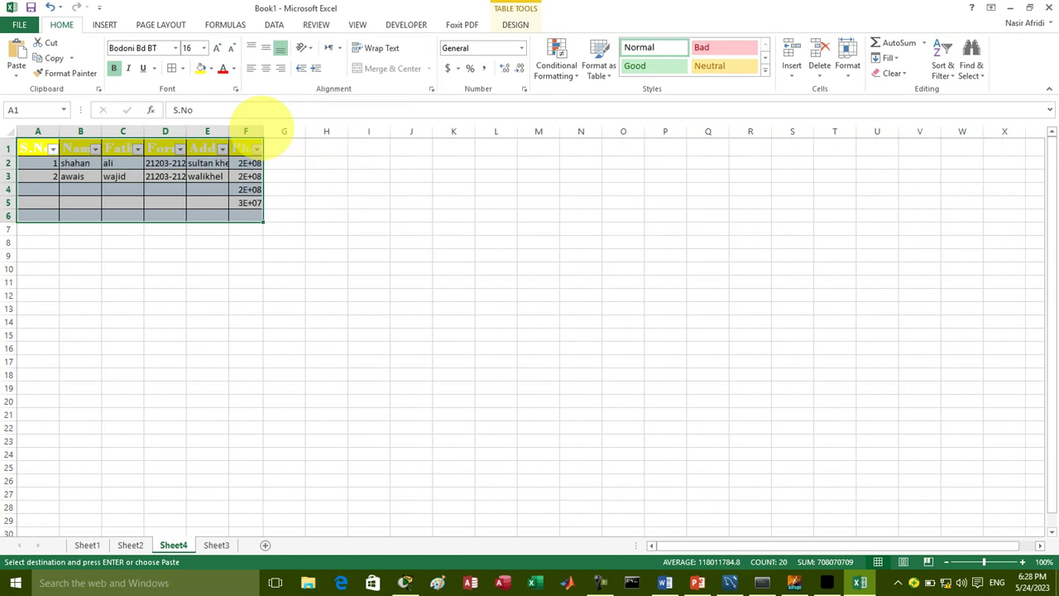
pyautogui.doubleClick(263, 131)
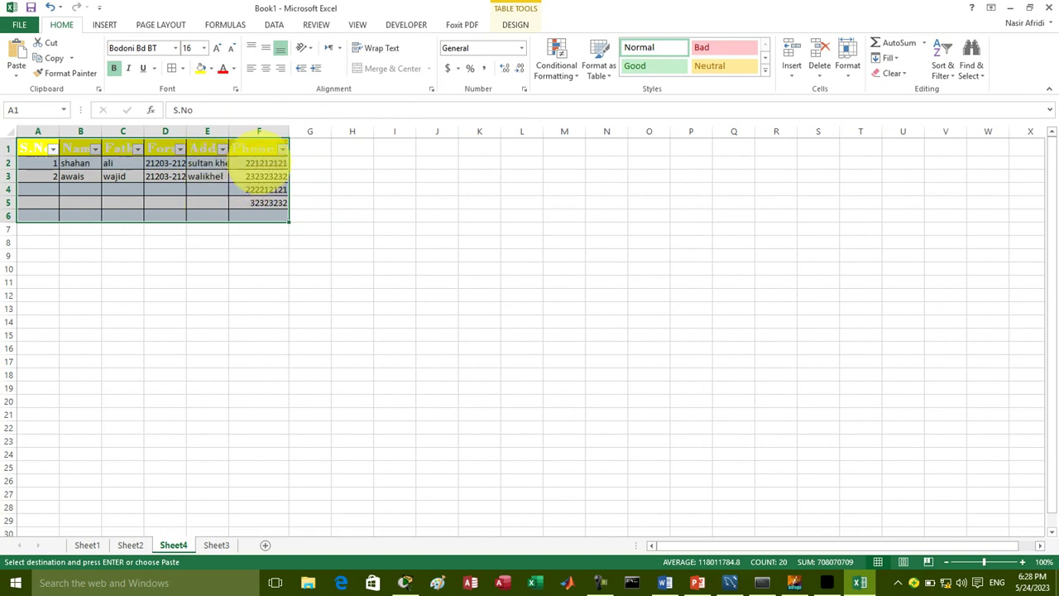
pyautogui.doubleClick(228, 130)
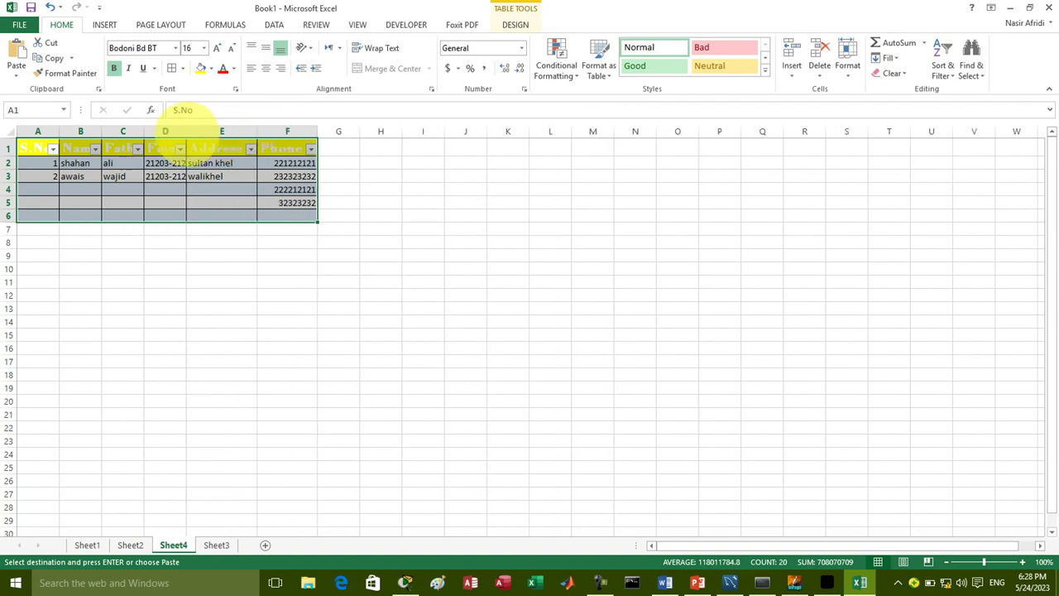
pyautogui.doubleClick(186, 131)
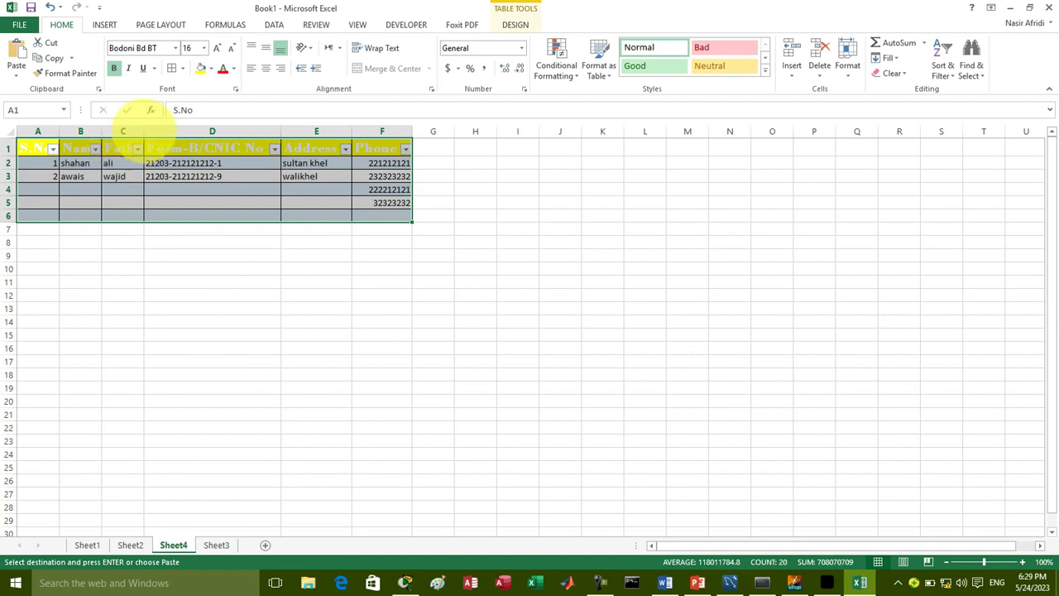
# Shorten the C1 heading to FName, refit column C, and select the header row A1:F1
pyautogui.doubleClick(143, 130)
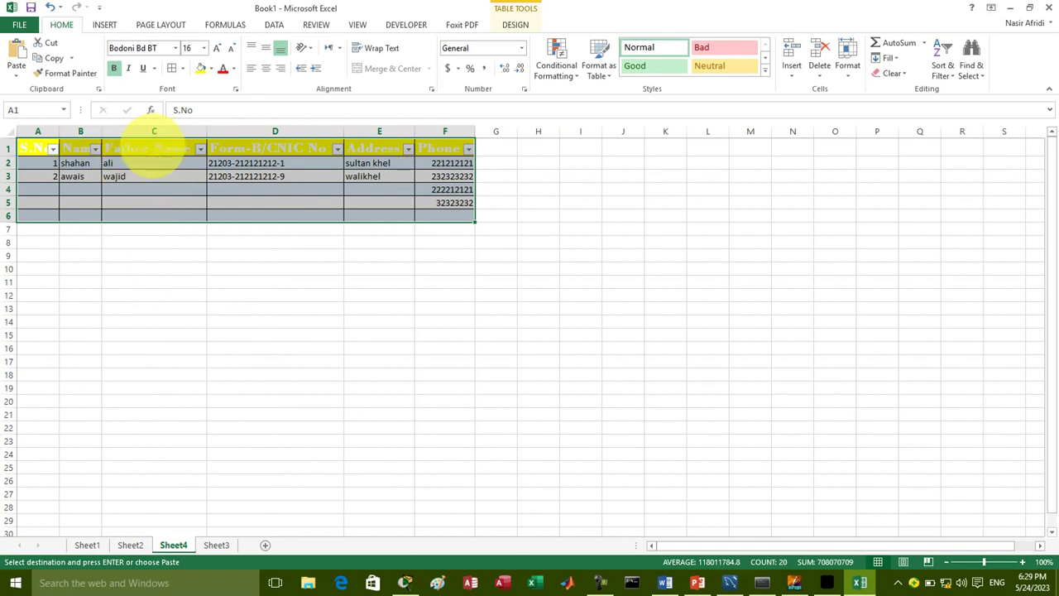
pyautogui.click(154, 151)
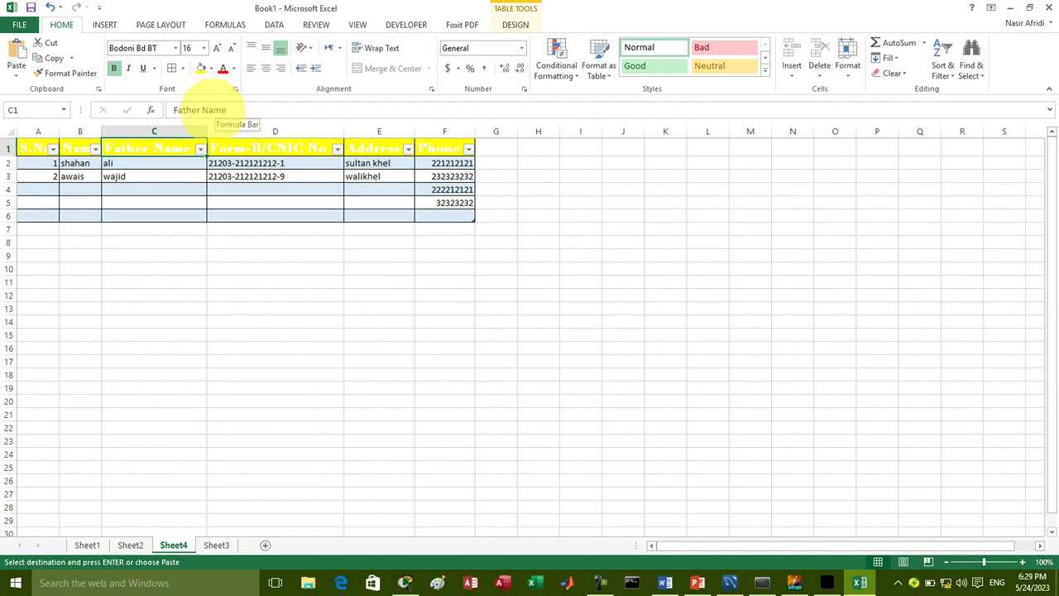
pyautogui.moveTo(195, 109); pyautogui.dragTo(175, 109)
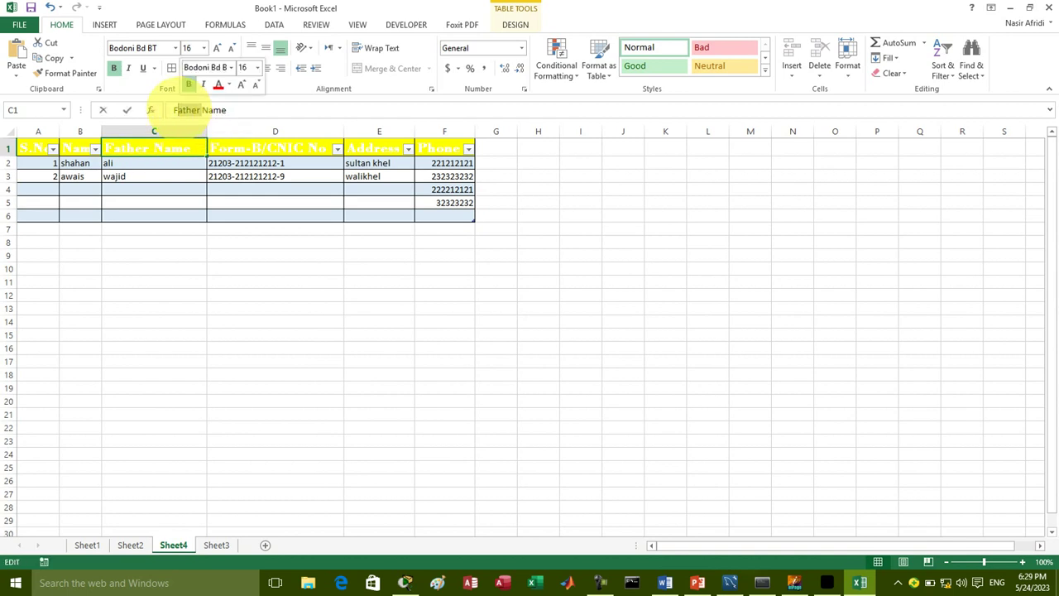
pyautogui.press('Return')
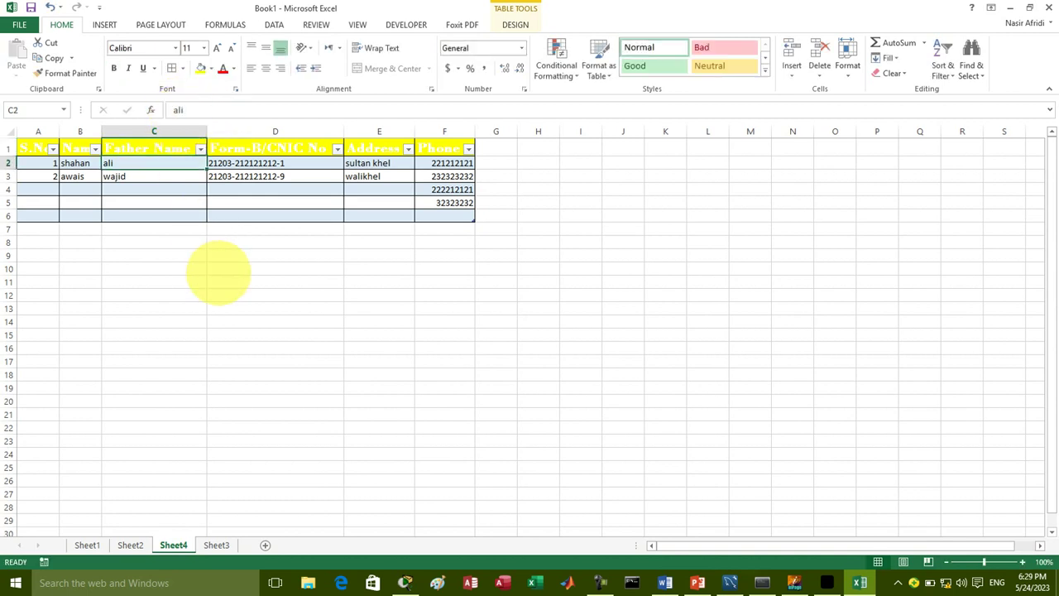
pyautogui.click(149, 151)
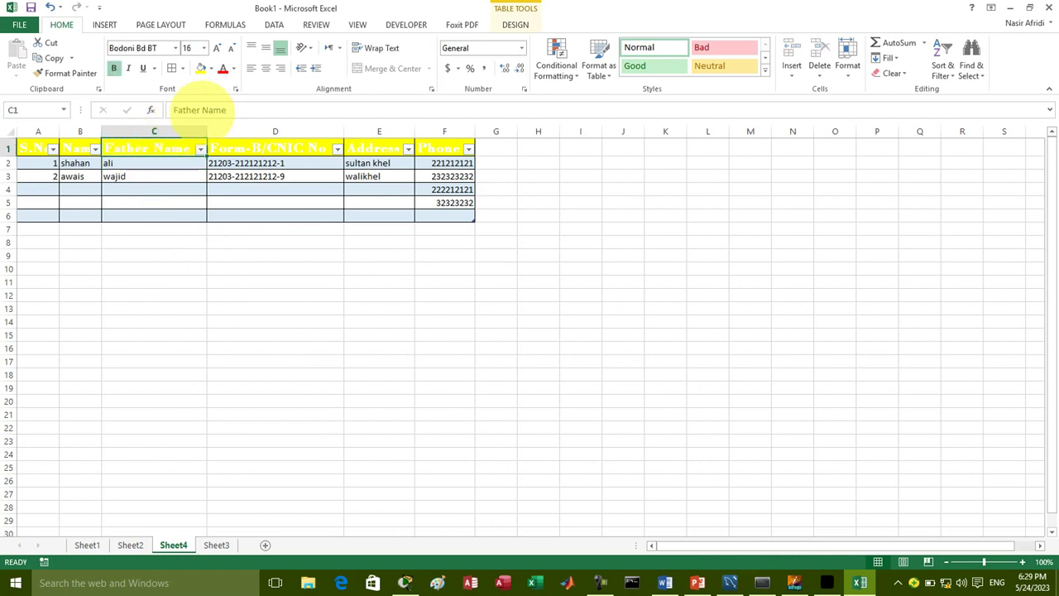
pyautogui.click(201, 110)
pyautogui.press('BackSpace')
pyautogui.press('BackSpace')
pyautogui.press('BackSpace')
pyautogui.press('BackSpace')
pyautogui.press('BackSpace')
pyautogui.press('BackSpace')
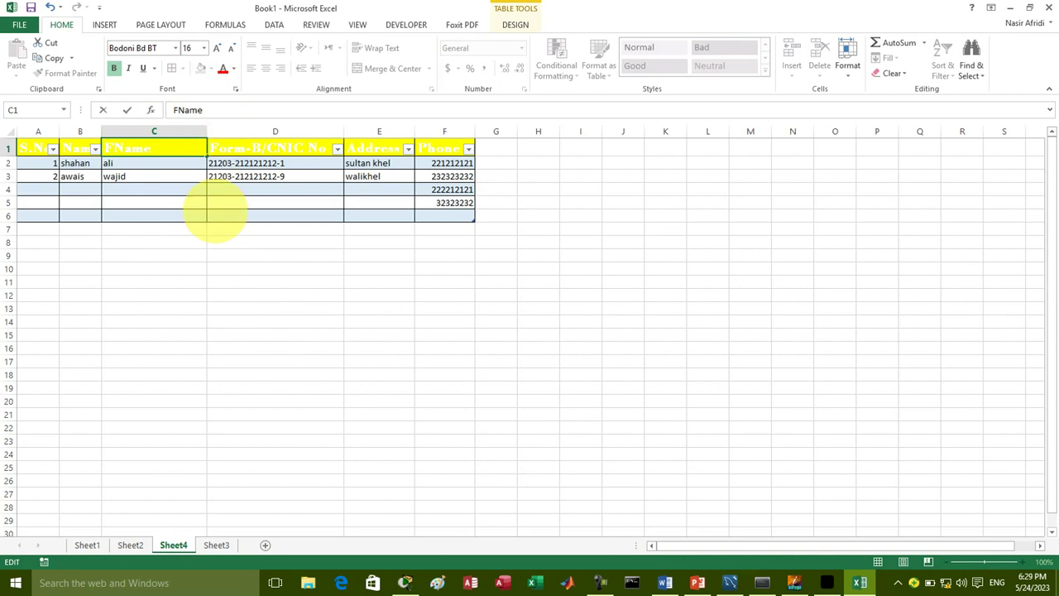
pyautogui.click(212, 243)
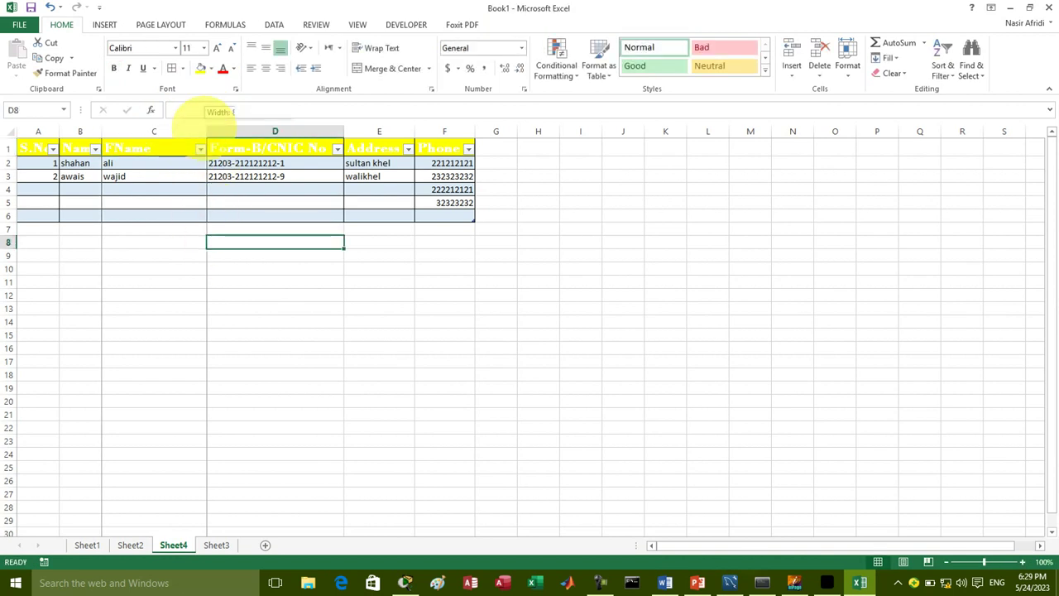
pyautogui.doubleClick(207, 131)
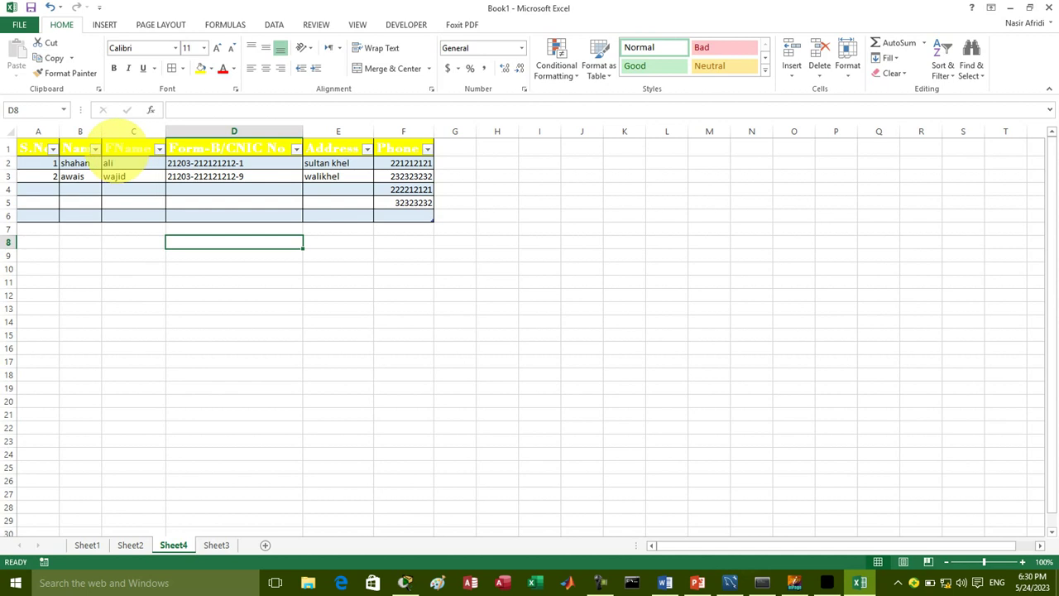
pyautogui.click(126, 149)
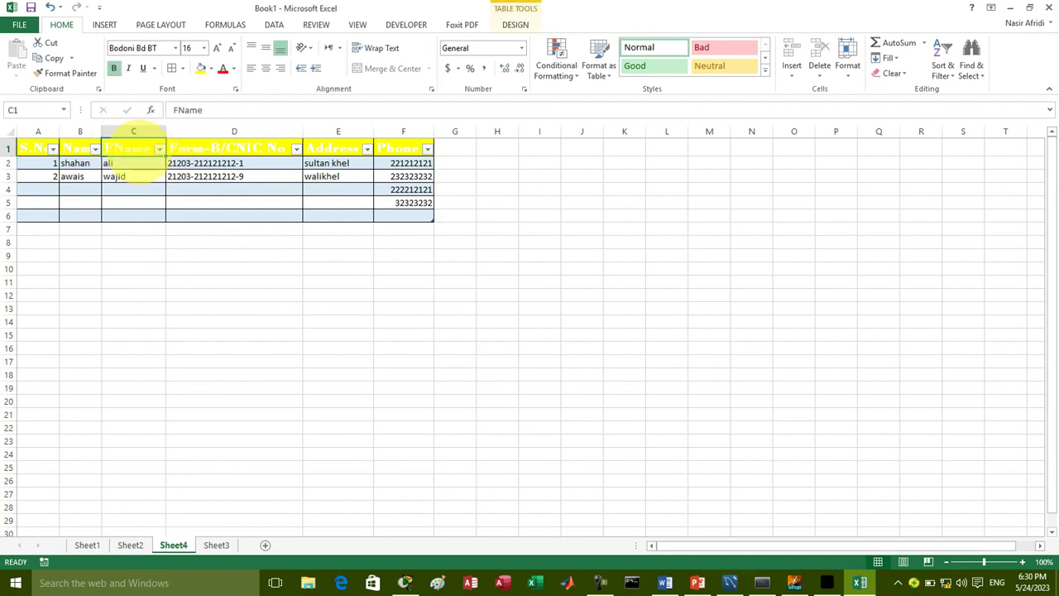
pyautogui.moveTo(29, 149); pyautogui.dragTo(422, 149)
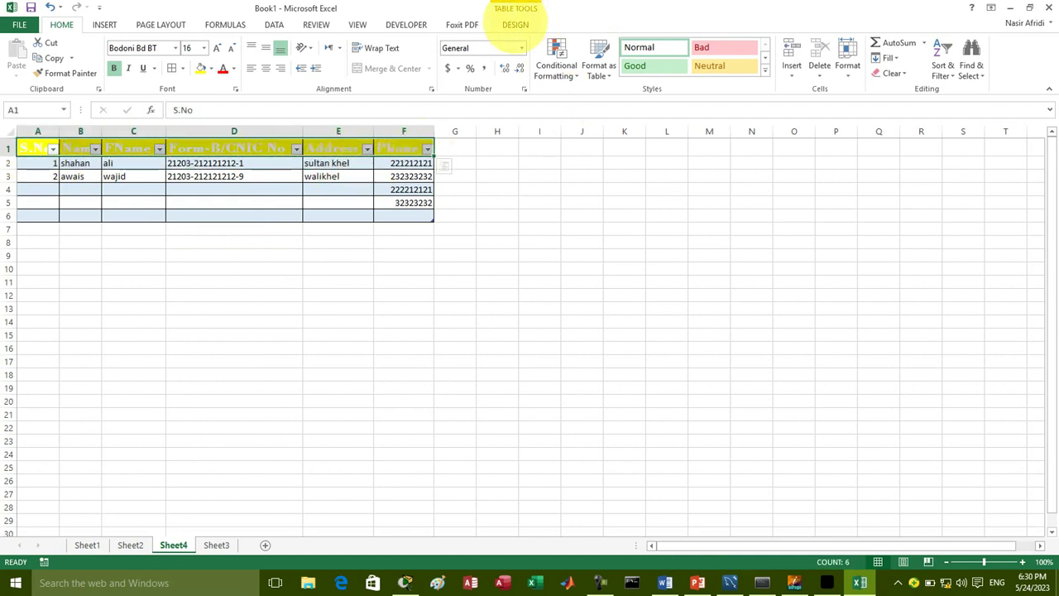
# Apply a light banded table style to the Sheet4 table A1:F6
pyautogui.click(516, 25)
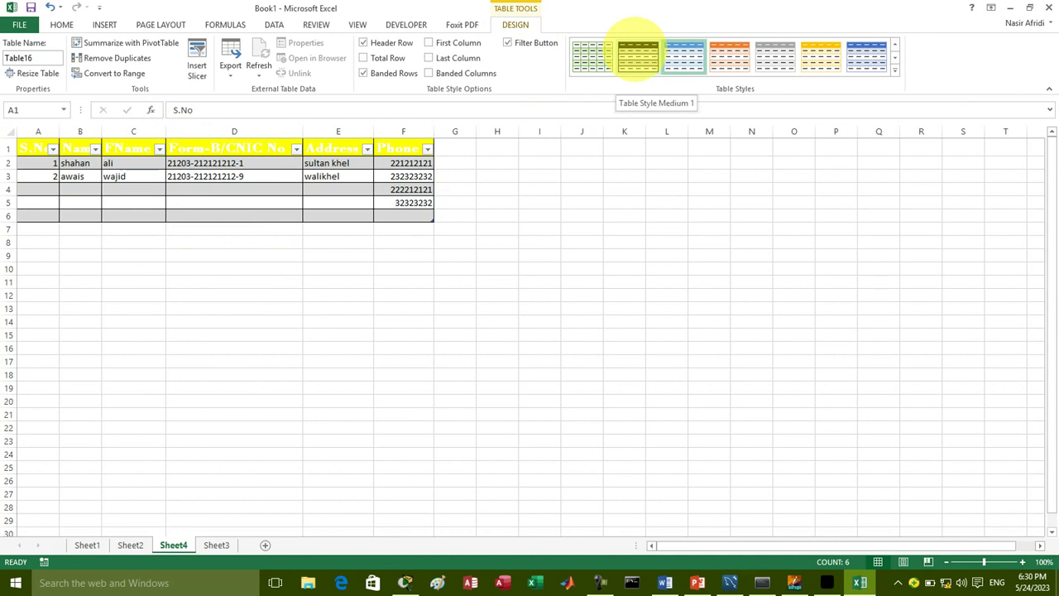
pyautogui.moveTo(37, 149); pyautogui.dragTo(418, 214)
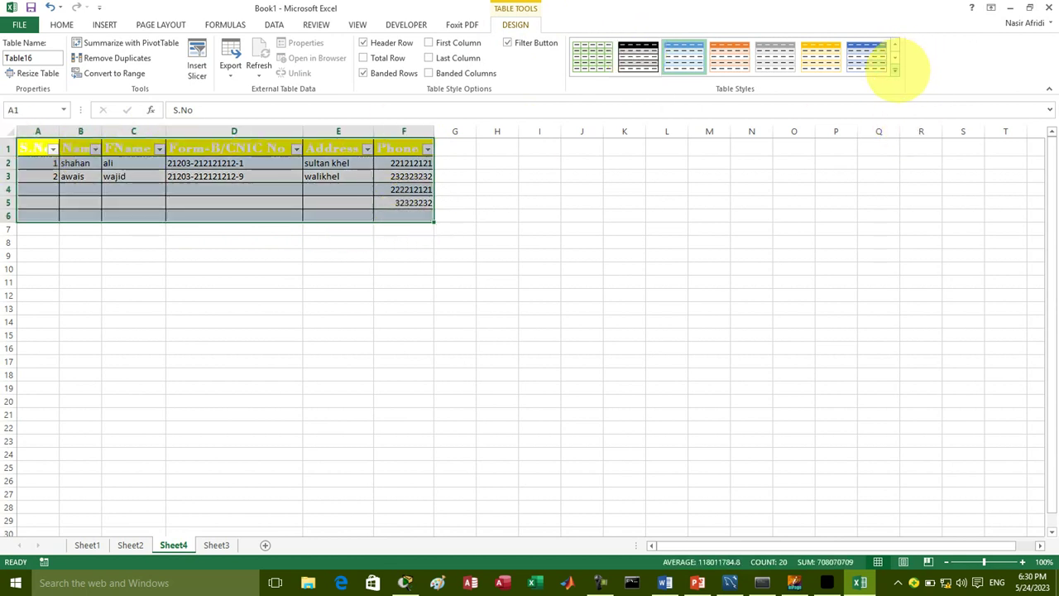
pyautogui.click(894, 69)
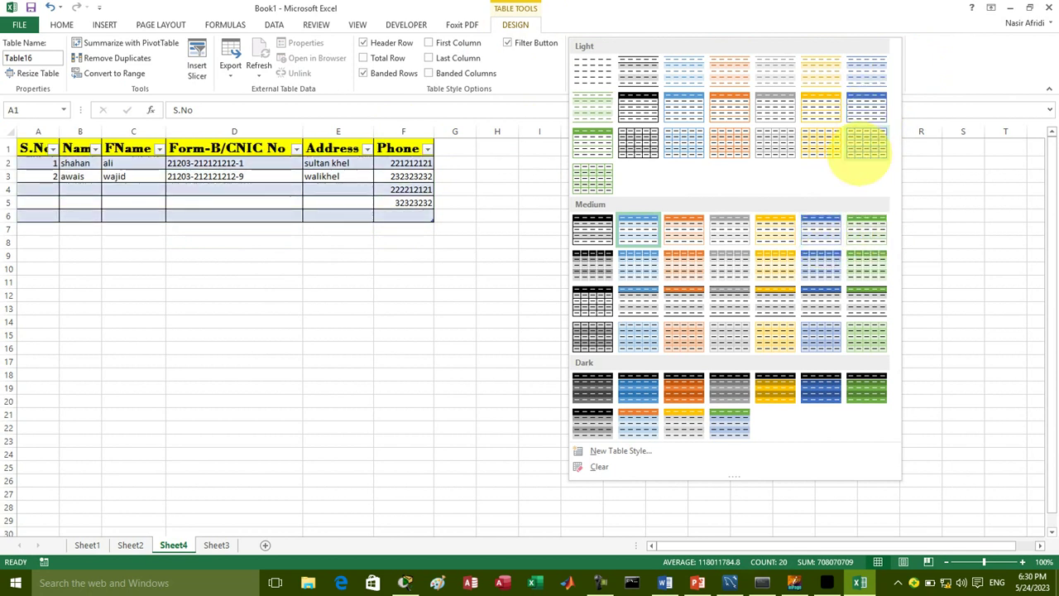
pyautogui.click(865, 148)
# Auto-fit columns B and A to the Name and S.No headings, then add blank Sheet5
pyautogui.click(588, 217)
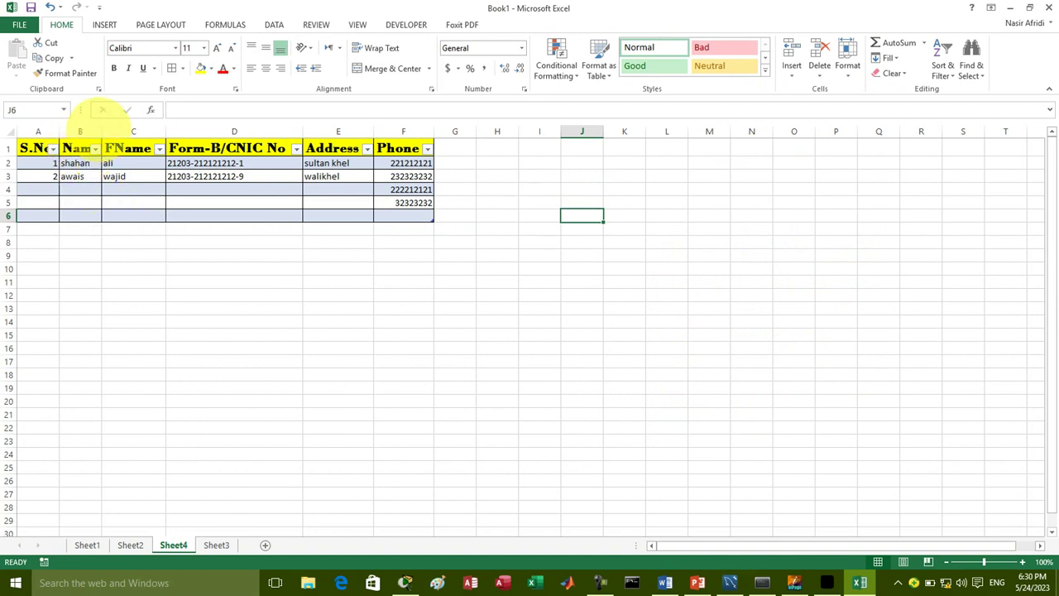
pyautogui.doubleClick(102, 131)
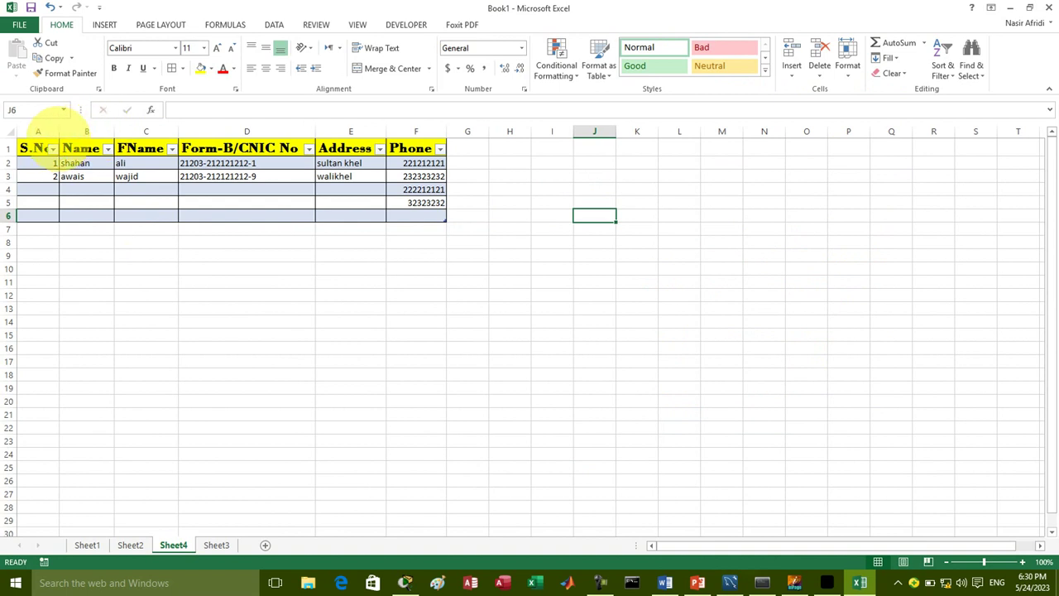
pyautogui.doubleClick(59, 131)
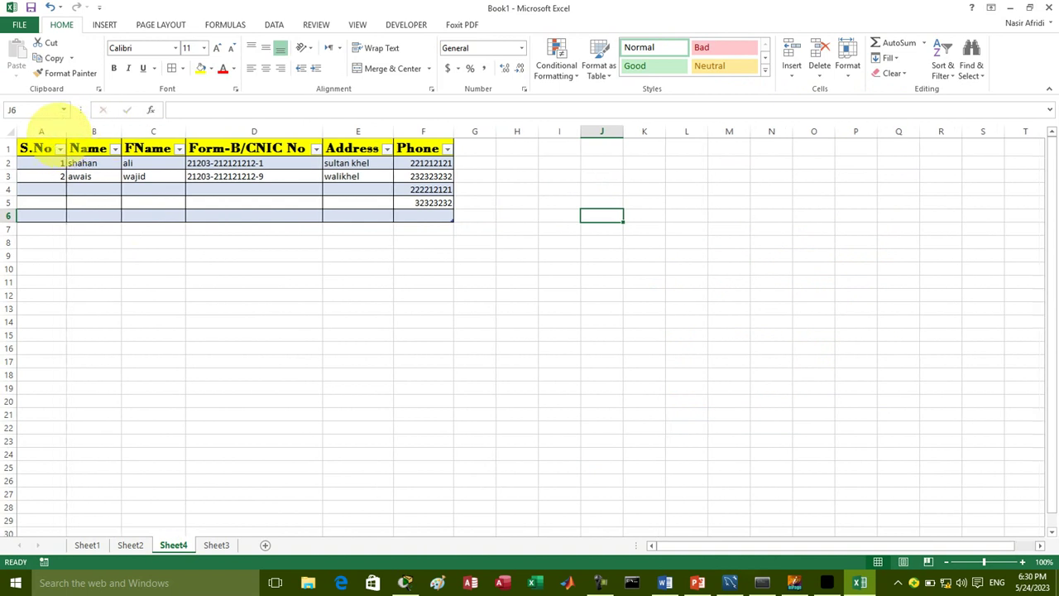
pyautogui.click(336, 346)
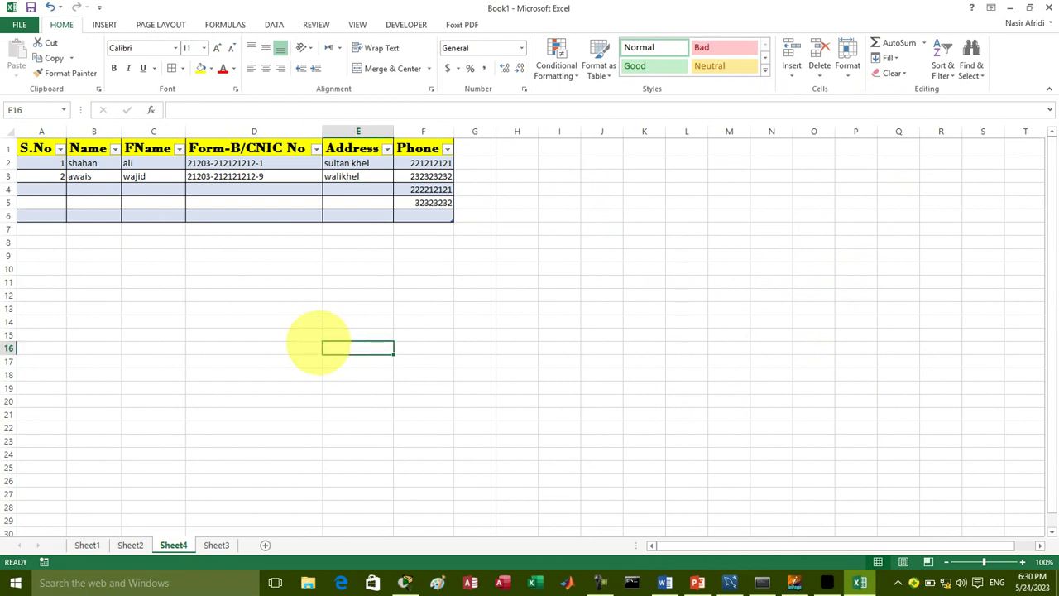
pyautogui.click(217, 545)
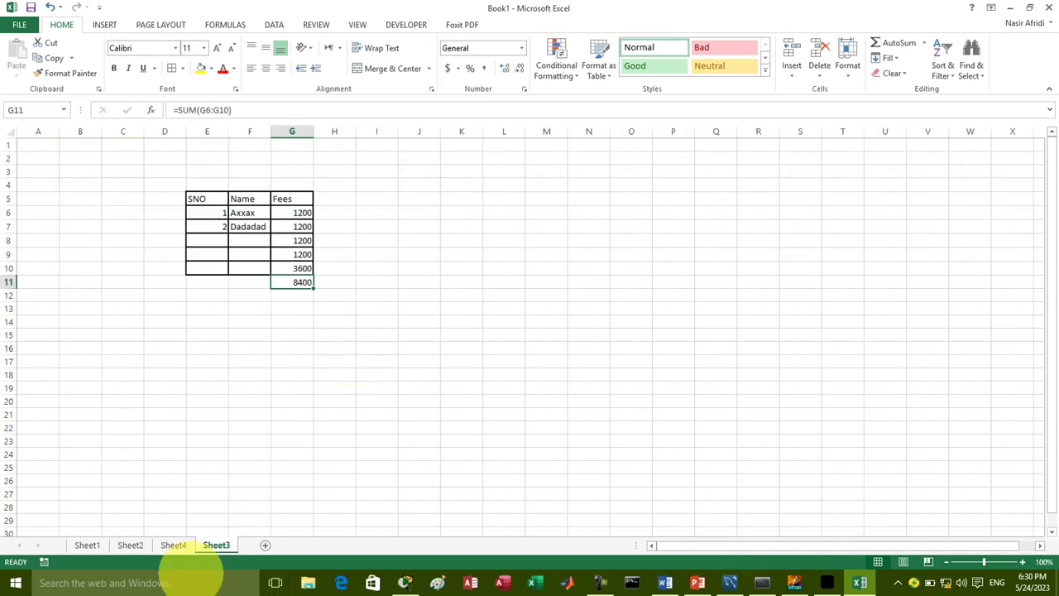
pyautogui.click(265, 545)
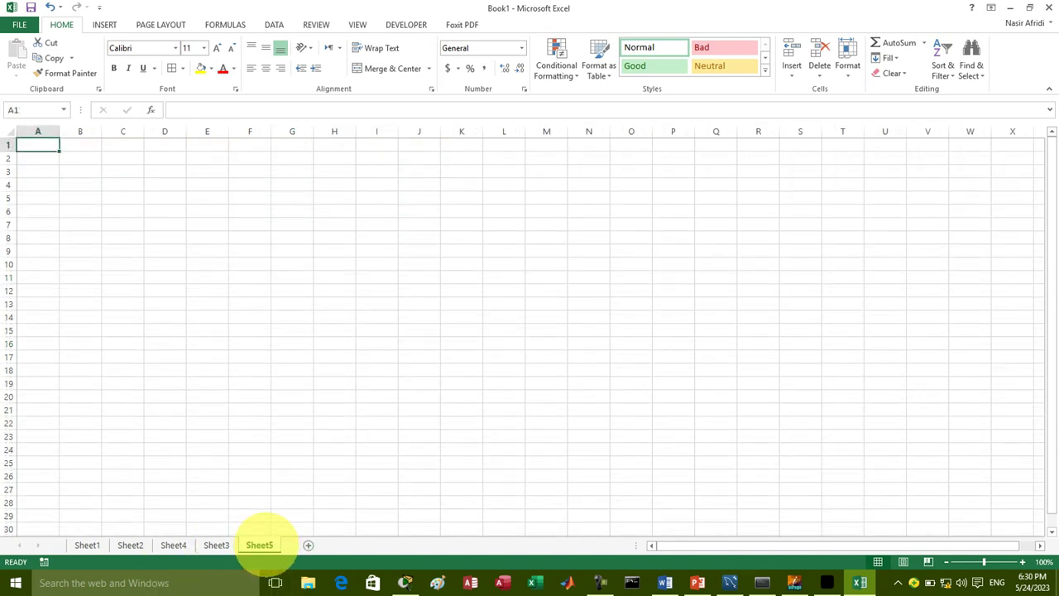
# Enter the headers RollNo, Name, English and Urdu across B3:E3
pyautogui.click(87, 172)
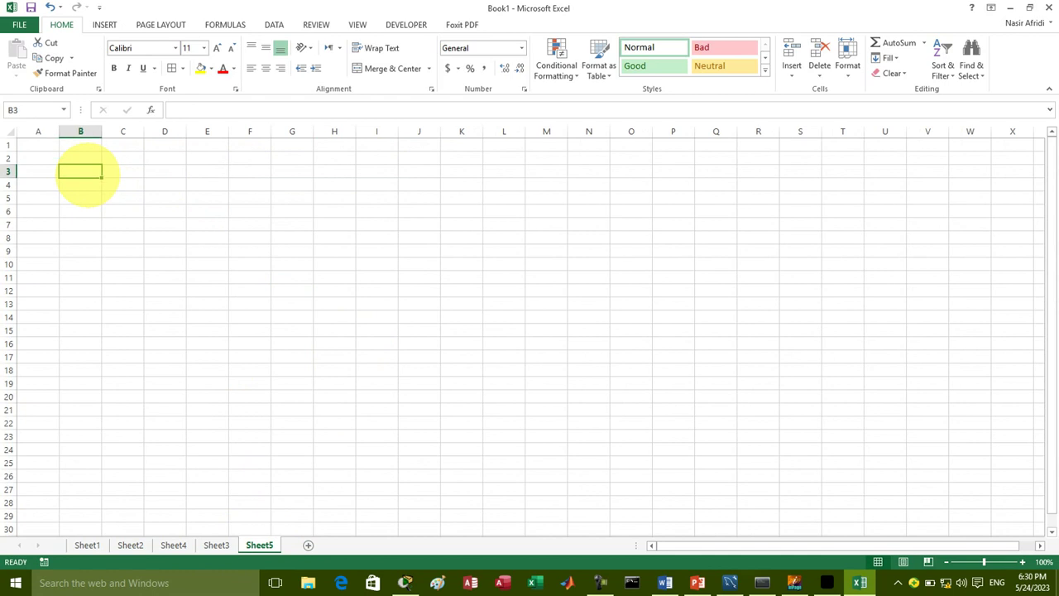
pyautogui.write('RollN')
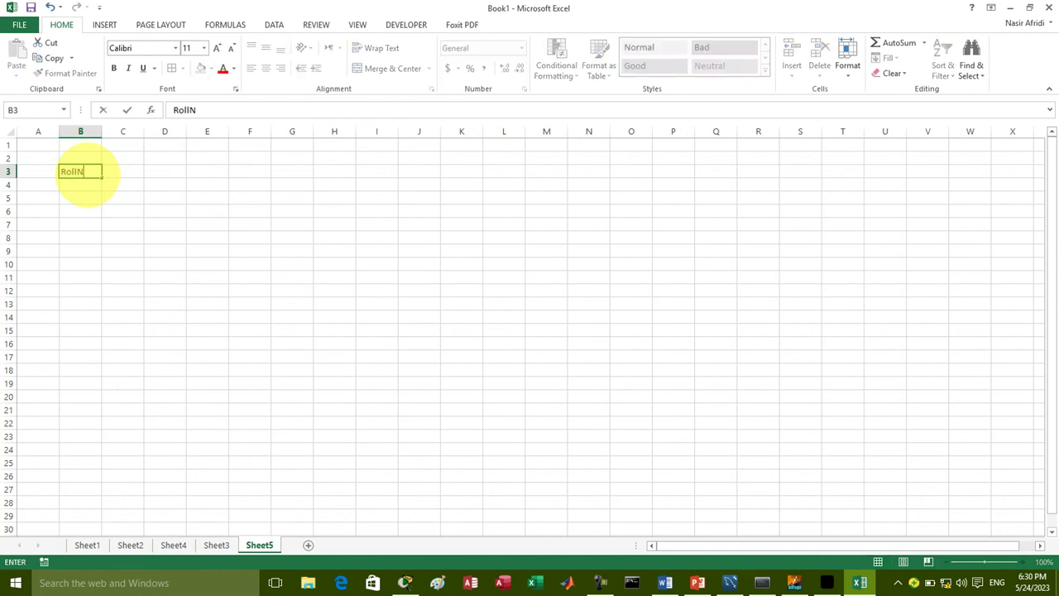
pyautogui.write('o')
pyautogui.press('Tab')
pyautogui.write('Name')
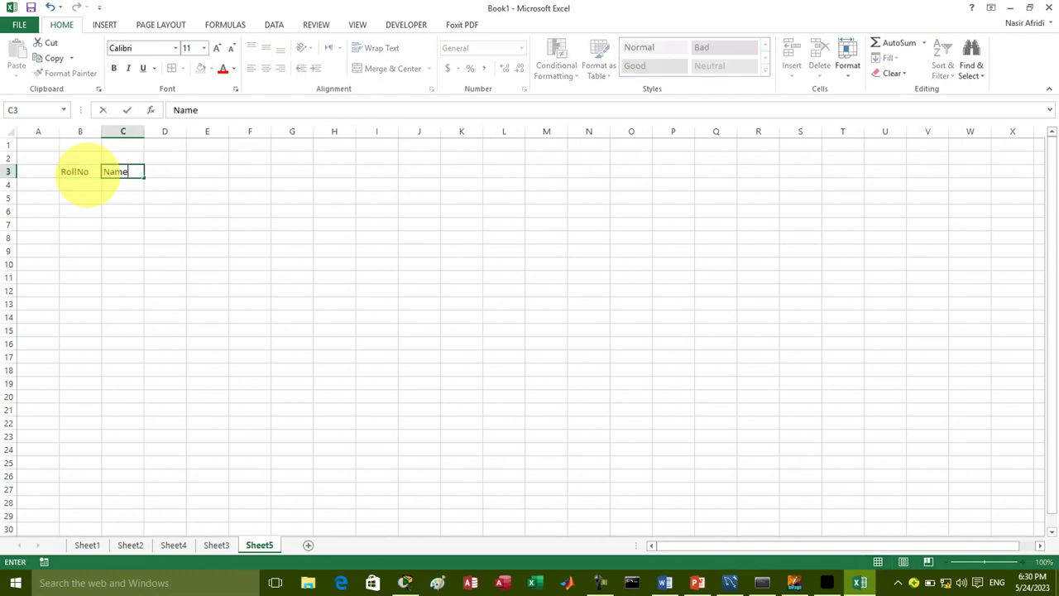
pyautogui.press('Tab')
pyautogui.write('Sy')
pyautogui.press('BackSpace')
pyautogui.press('BackSpace')
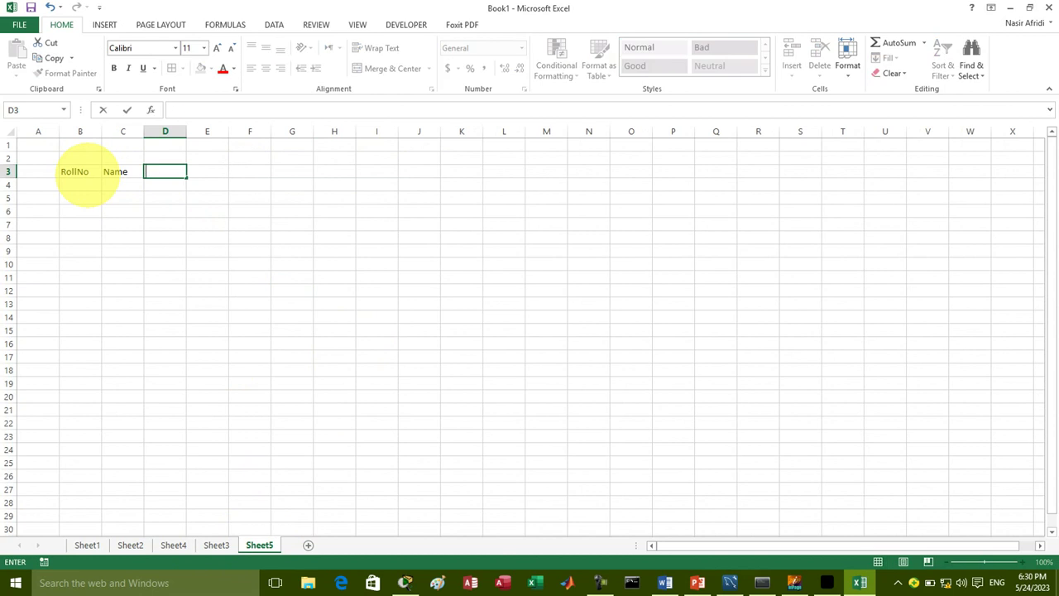
pyautogui.write('Eg')
pyautogui.press('BackSpace')
pyautogui.write('nglish')
pyautogui.press('Tab')
pyautogui.write('Urdu')
pyautogui.press('Tab')
# Continue the header row with Pak Studies, Math and Islamiat in F3:H3
pyautogui.write('Oa')
pyautogui.press('BackSpace')
pyautogui.press('BackSpace')
pyautogui.write('P')
pyautogui.press('BackSpace')
pyautogui.write('Pak S')
pyautogui.press('BackSpace')
pyautogui.write('Styd')
pyautogui.press('BackSpace')
pyautogui.press('BackSpace')
pyautogui.write('udies')
pyautogui.press('Tab')
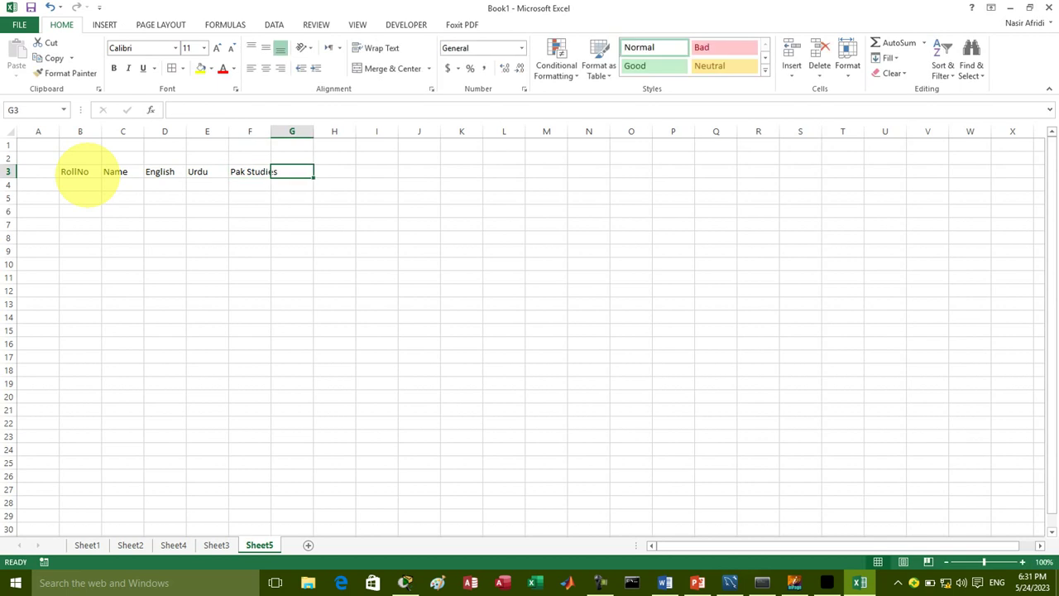
pyautogui.write('Math')
pyautogui.press('Tab')
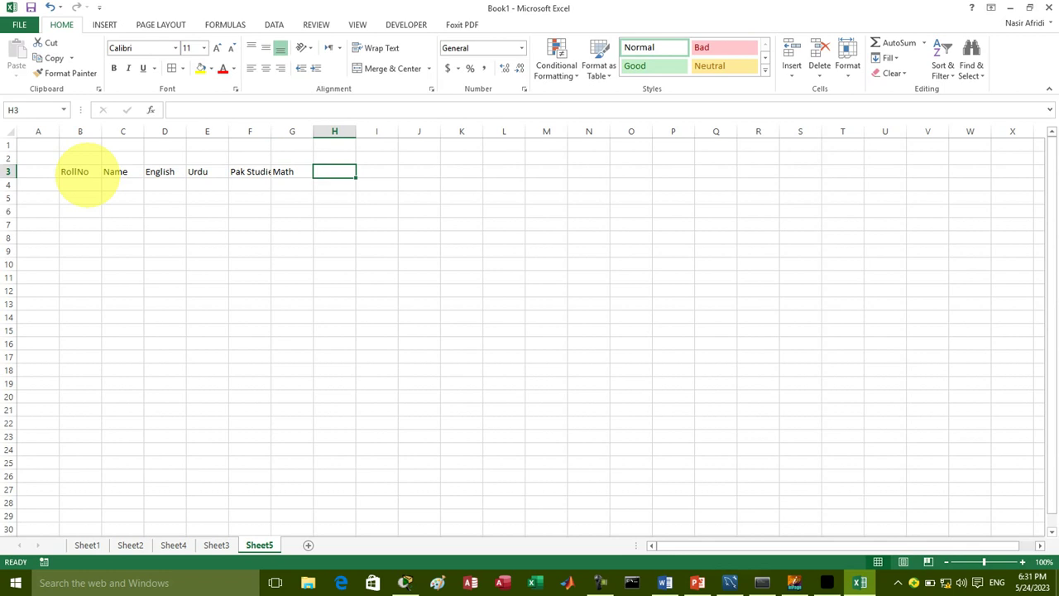
pyautogui.write('Islamiat')
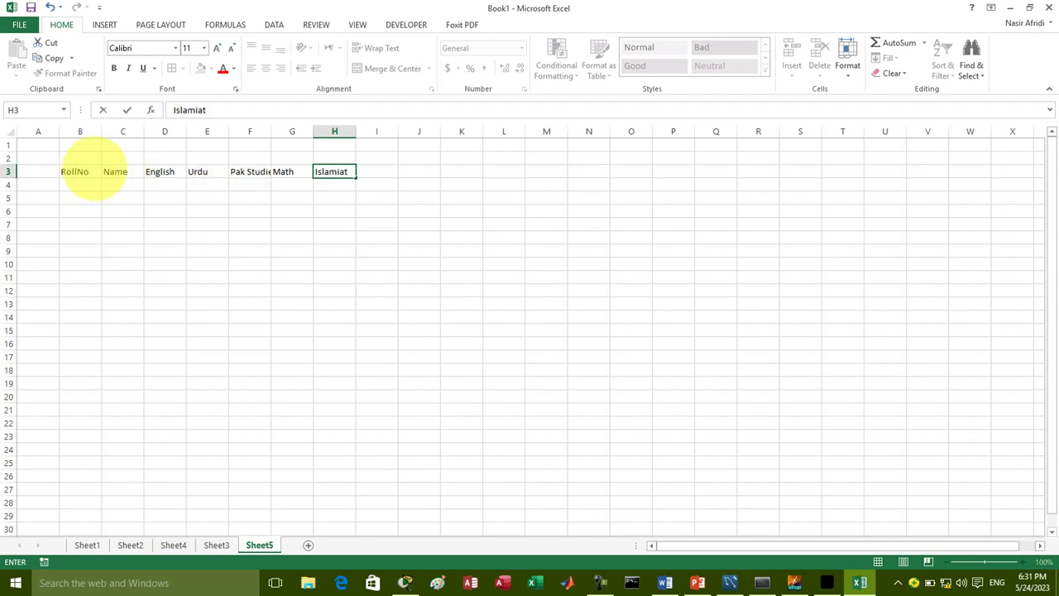
# Widen the Name column, then add headers total Mark, obtain mark and %age in I3:K3
pyautogui.click(124, 131)
pyautogui.moveTo(144, 131); pyautogui.dragTo(158, 133)
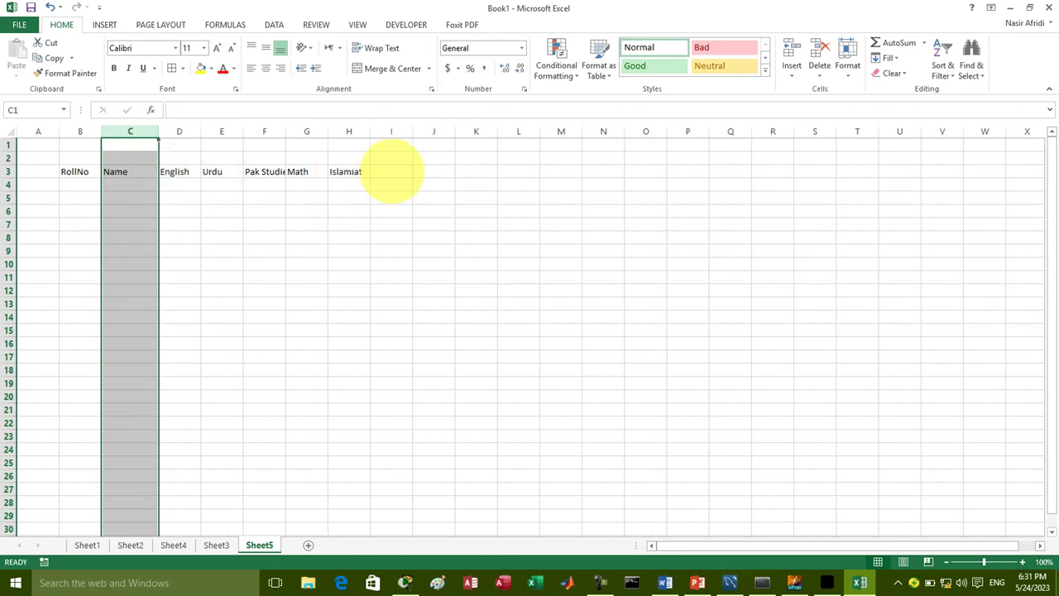
pyautogui.click(392, 171)
pyautogui.write('total Mark')
pyautogui.press('Tab')
pyautogui.write('obtain')
pyautogui.press('BackSpace')
pyautogui.write('n mark')
pyautogui.press('Tab')
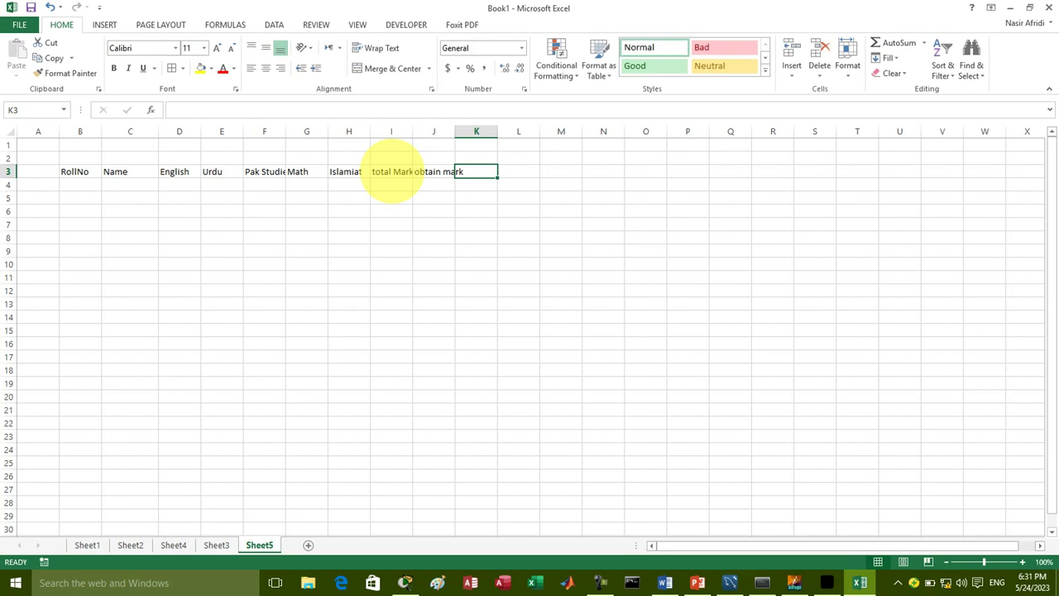
pyautogui.write('%age')
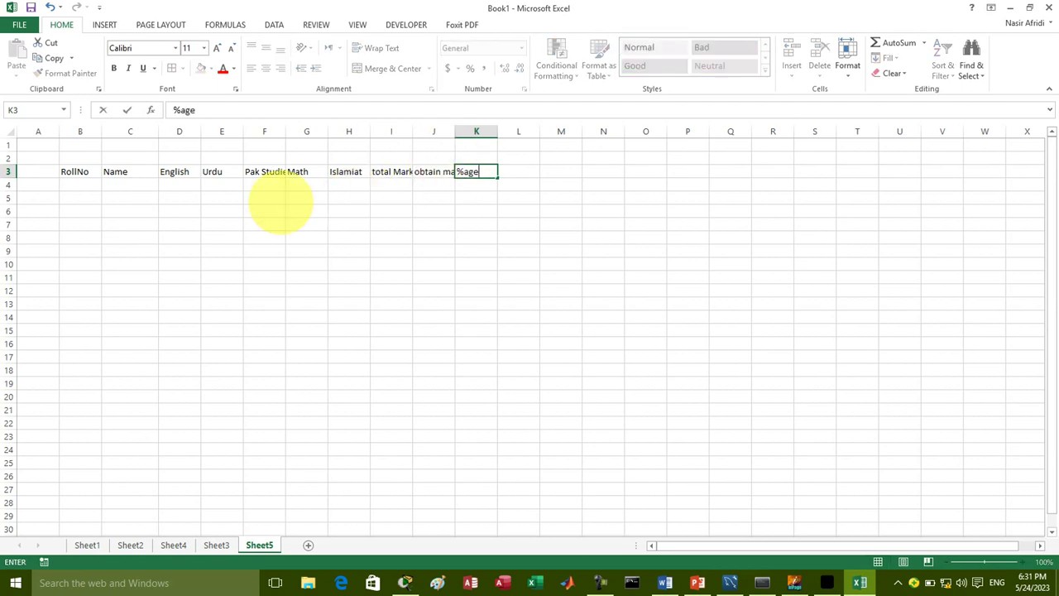
# Enter roll numbers 1 and 2 in B4:B5
pyautogui.click(83, 186)
pyautogui.write('1')
pyautogui.press('Return')
pyautogui.write('2')
pyautogui.press('Return')
# Add roll number 3, then select B4:B6 and fill the series down to 10 in B13
pyautogui.write('3')
pyautogui.click(86, 197)
pyautogui.click(86, 185)
pyautogui.press('Down')
pyautogui.press('Down')
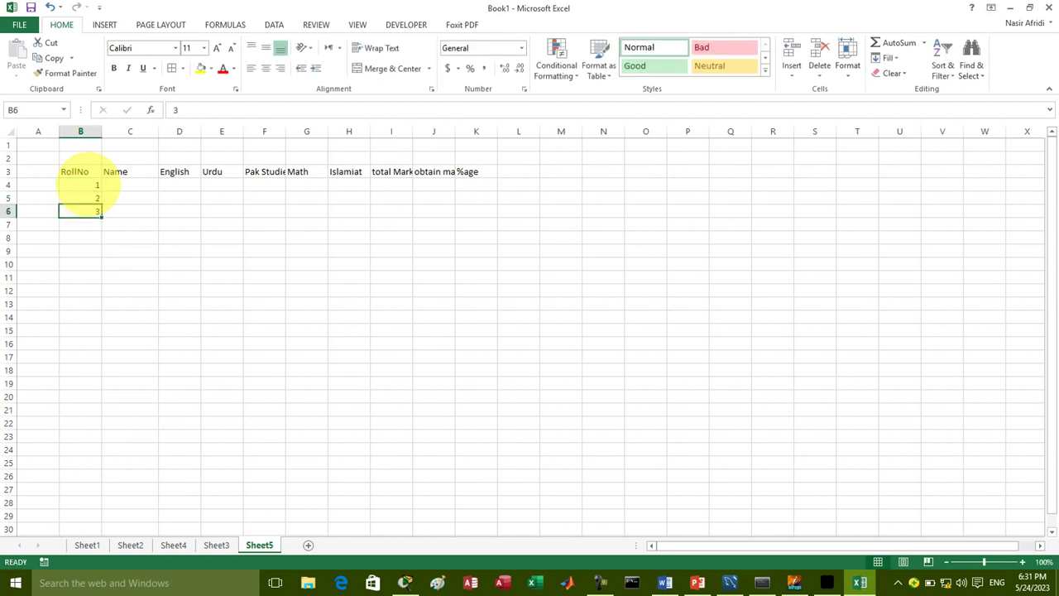
pyautogui.press('Up')
pyautogui.press('Up')
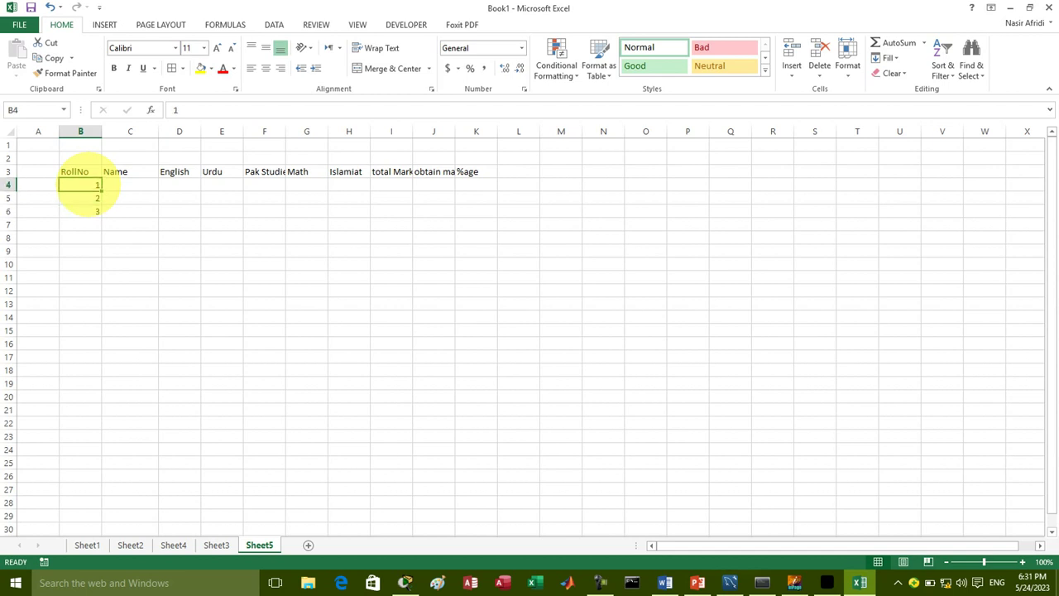
pyautogui.hotkey('shift', 'Down')
pyautogui.hotkey('shift', 'Down')
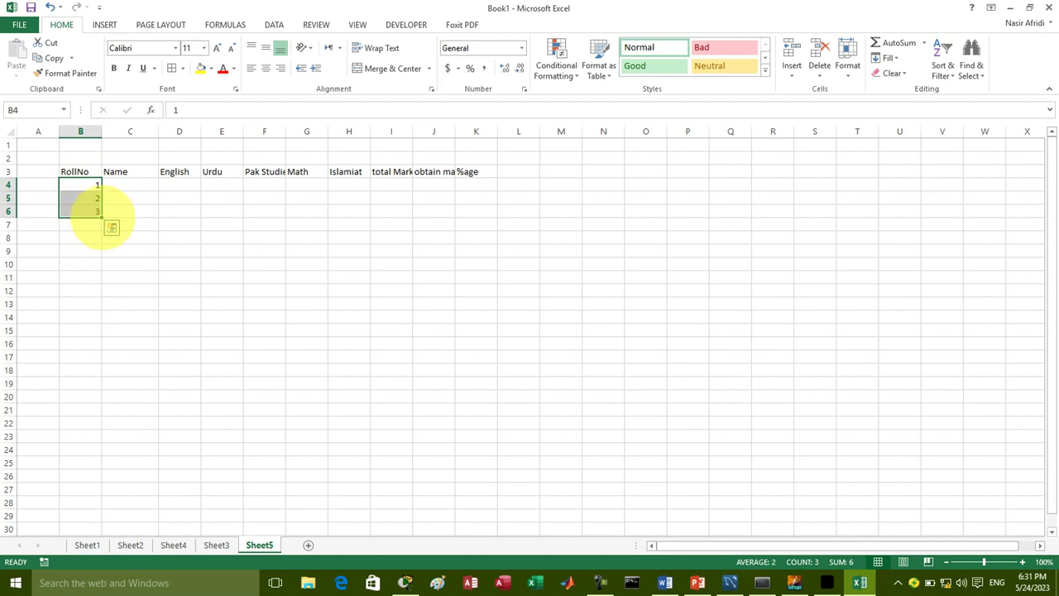
pyautogui.moveTo(101, 217); pyautogui.dragTo(103, 308)
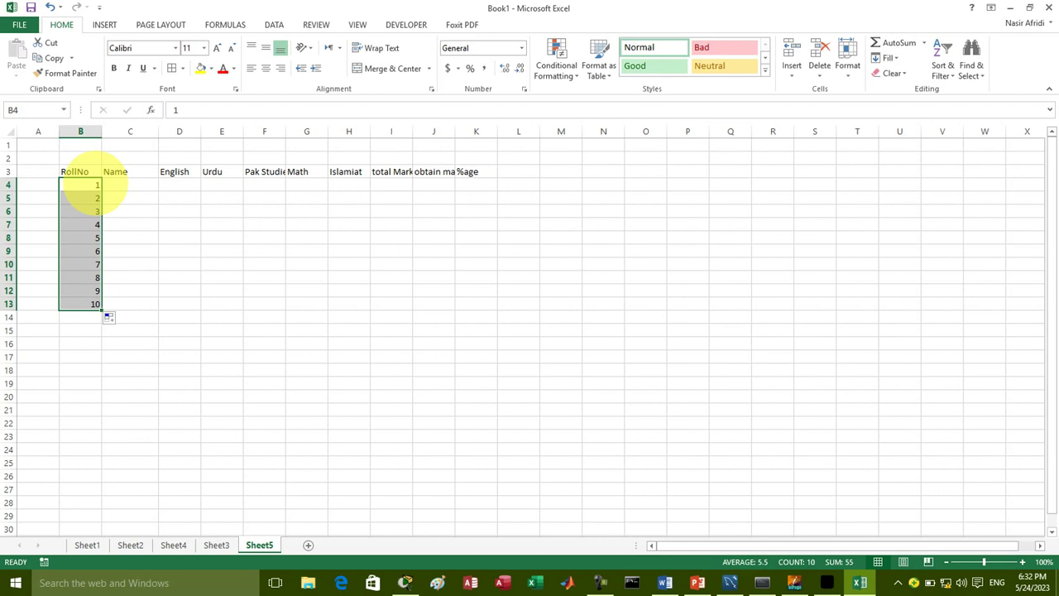
pyautogui.click(130, 187)
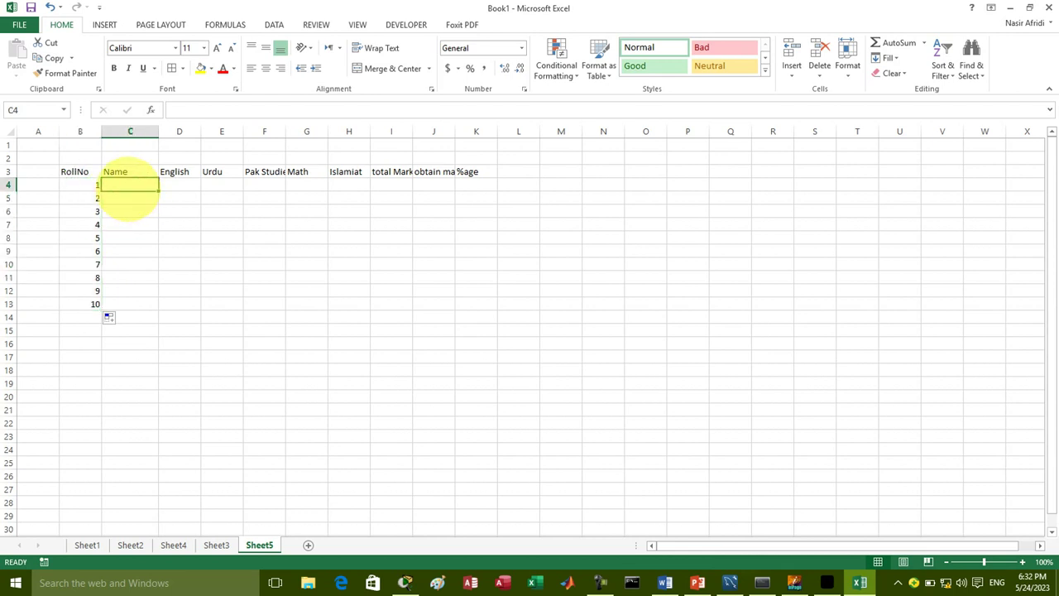
pyautogui.write('yasir')
pyautogui.click(130, 199)
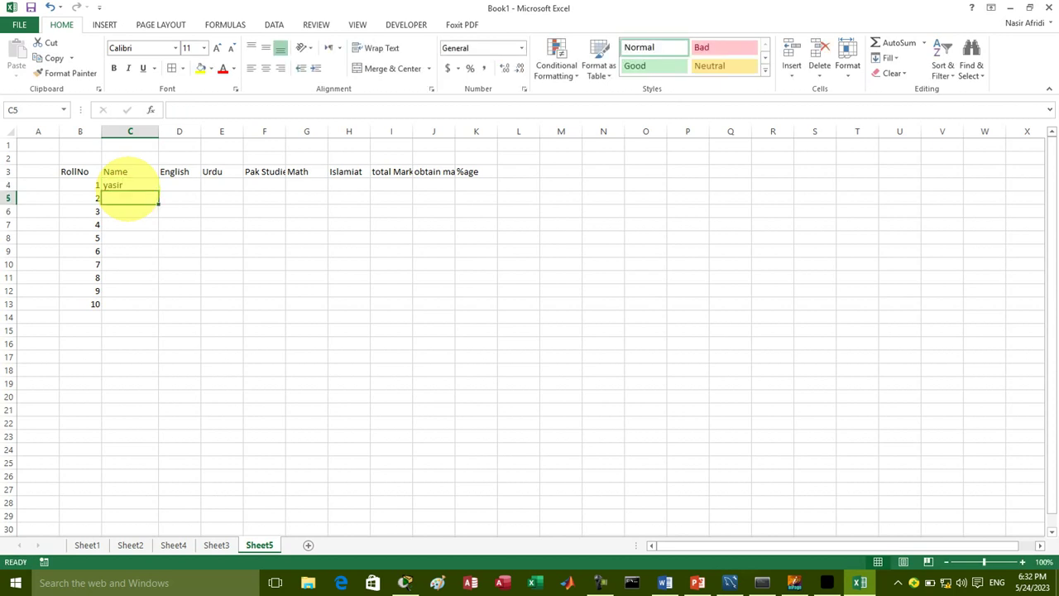
pyautogui.write('luqman')
pyautogui.press('Return')
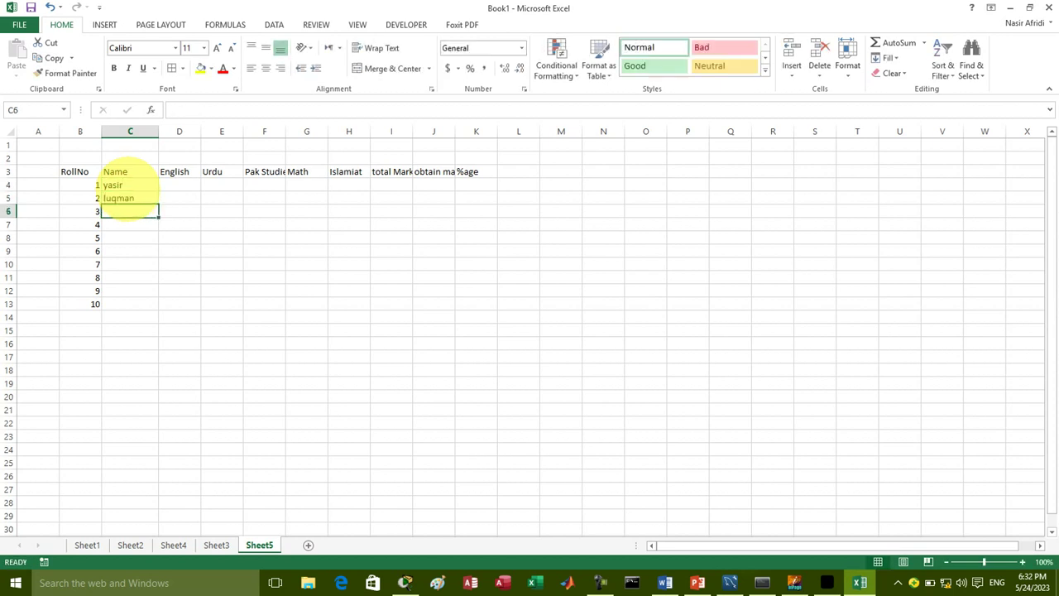
pyautogui.write('umza')
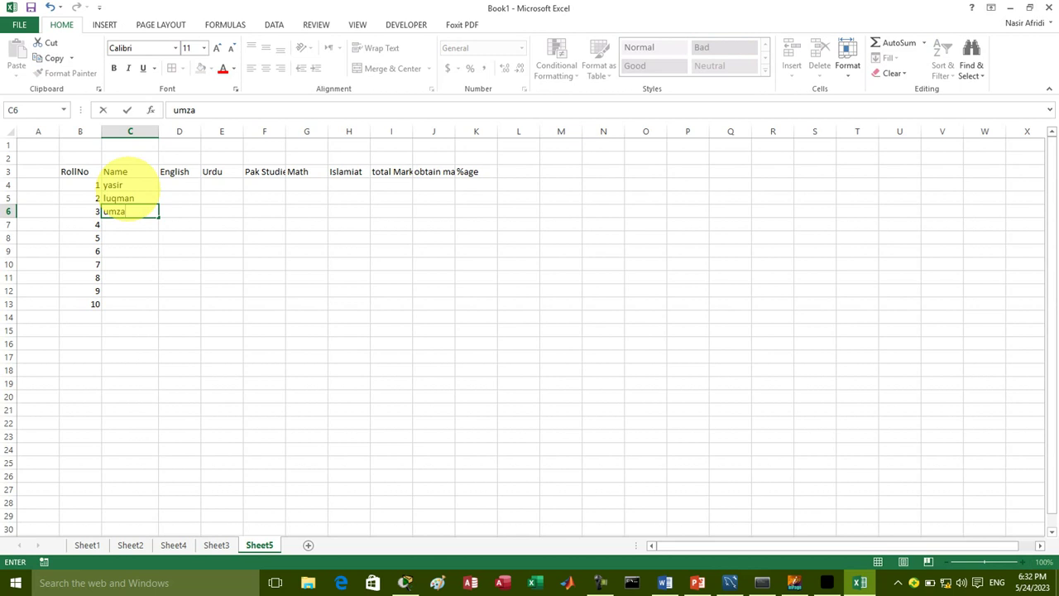
pyautogui.press('Return')
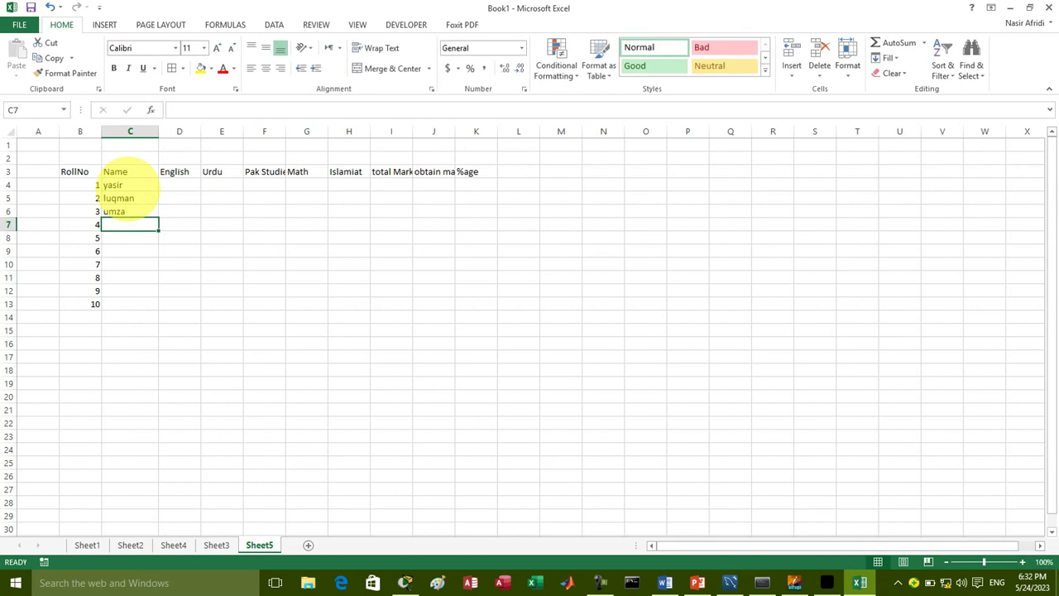
pyautogui.write('wairsha')
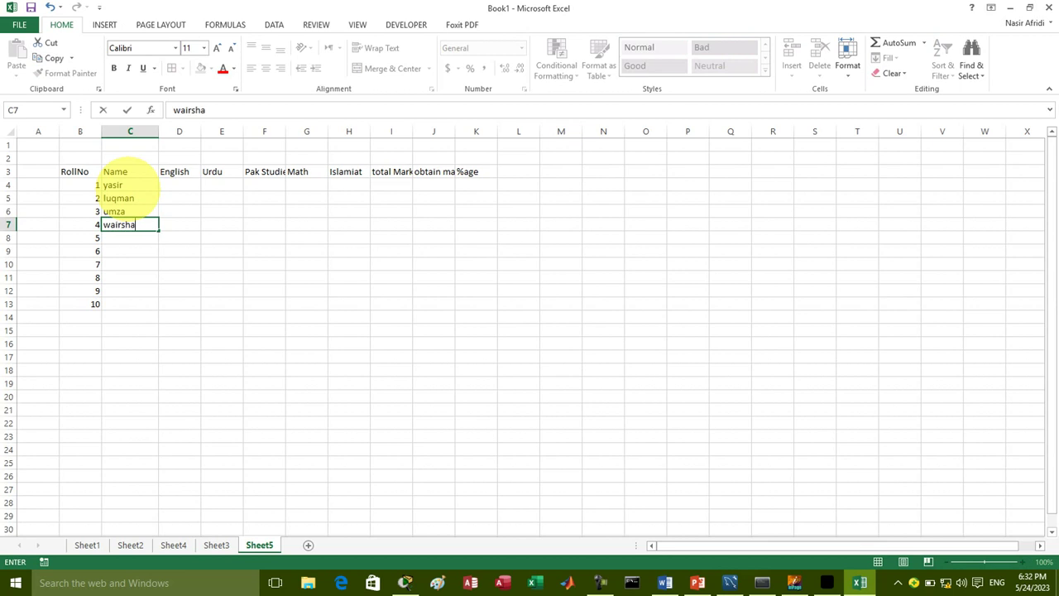
pyautogui.press('Return')
pyautogui.write('y')
pyautogui.write('ur')
pyautogui.write('ra')
pyautogui.press('Return')
pyautogui.write('ajmal')
pyautogui.press('Return')
pyautogui.write('khgan')
pyautogui.press('BackSpace')
pyautogui.press('BackSpace')
pyautogui.write('an')
pyautogui.press('BackSpace')
pyautogui.press('BackSpace')
pyautogui.press('BackSpace')
pyautogui.write('an')
pyautogui.press('Tab')
pyautogui.press('Up')
pyautogui.press('Up')
pyautogui.press('Up')
pyautogui.press('Up')
pyautogui.press('Up')
pyautogui.press('Up')
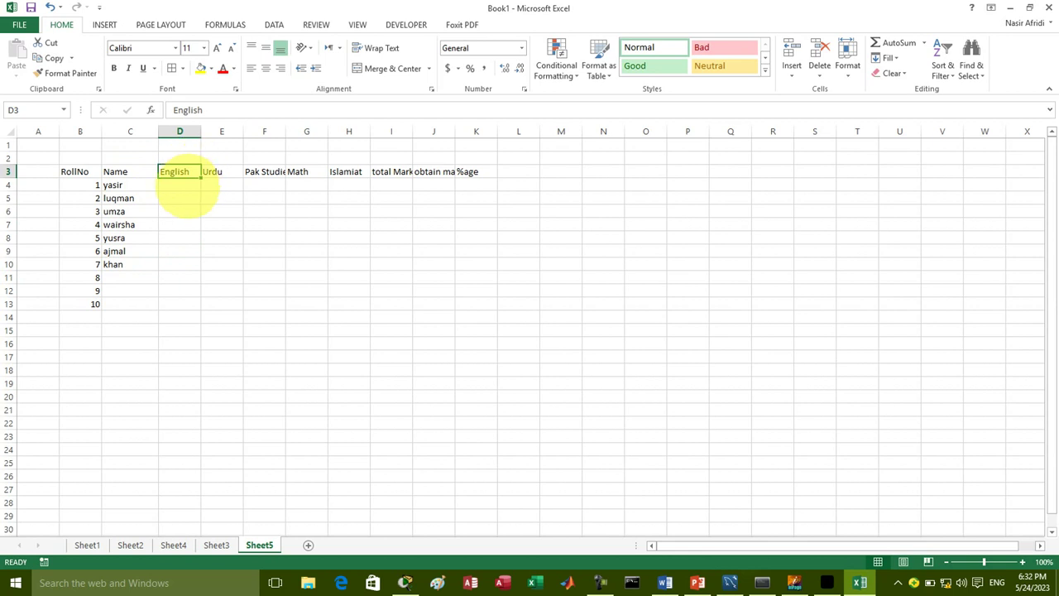
# Enter English marks 67, 45, 78, 75, 75, 64, 66 down D4:D10
pyautogui.click(182, 186)
pyautogui.write('67')
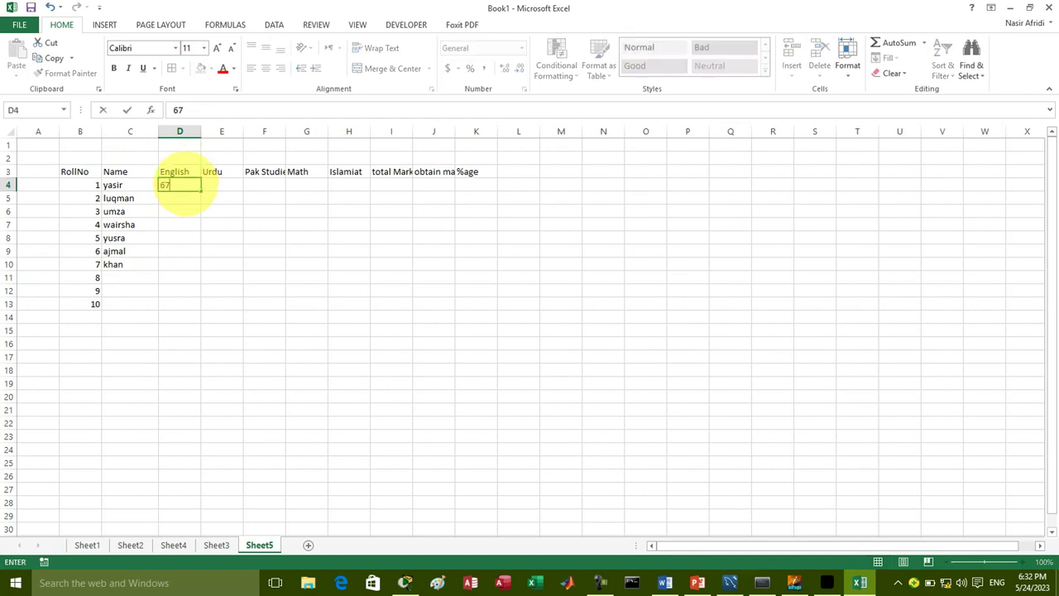
pyautogui.press('Return')
pyautogui.write('45')
pyautogui.press('Return')
pyautogui.write('8')
pyautogui.press('Return')
pyautogui.press('Up')
pyautogui.write('78')
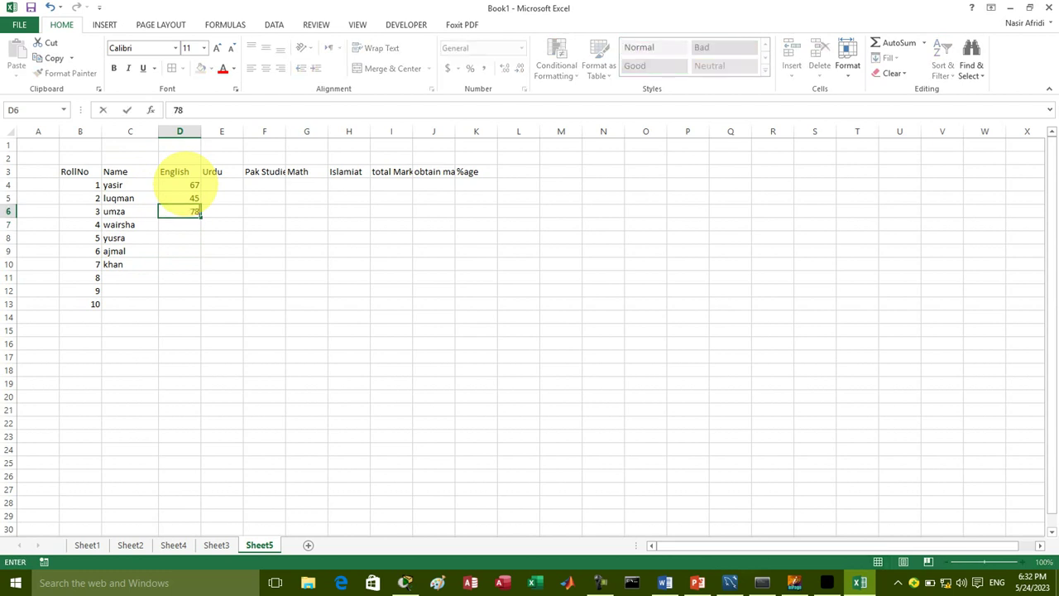
pyautogui.press('Return')
pyautogui.write('755')
pyautogui.press('BackSpace')
pyautogui.press('Return')
pyautogui.write('75')
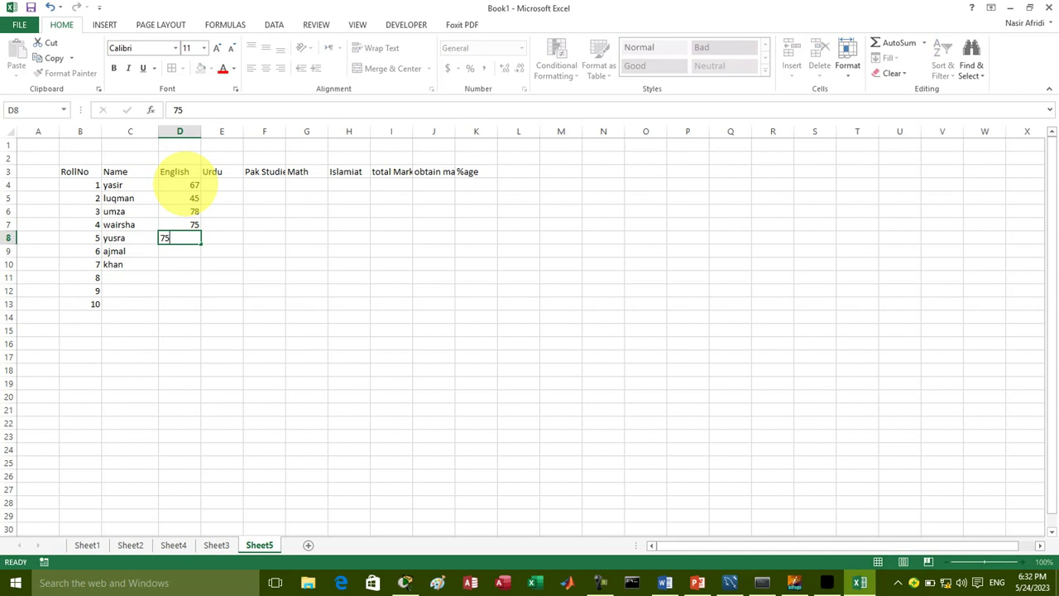
pyautogui.press('Return')
pyautogui.write('64')
pyautogui.press('Return')
pyautogui.write('66')
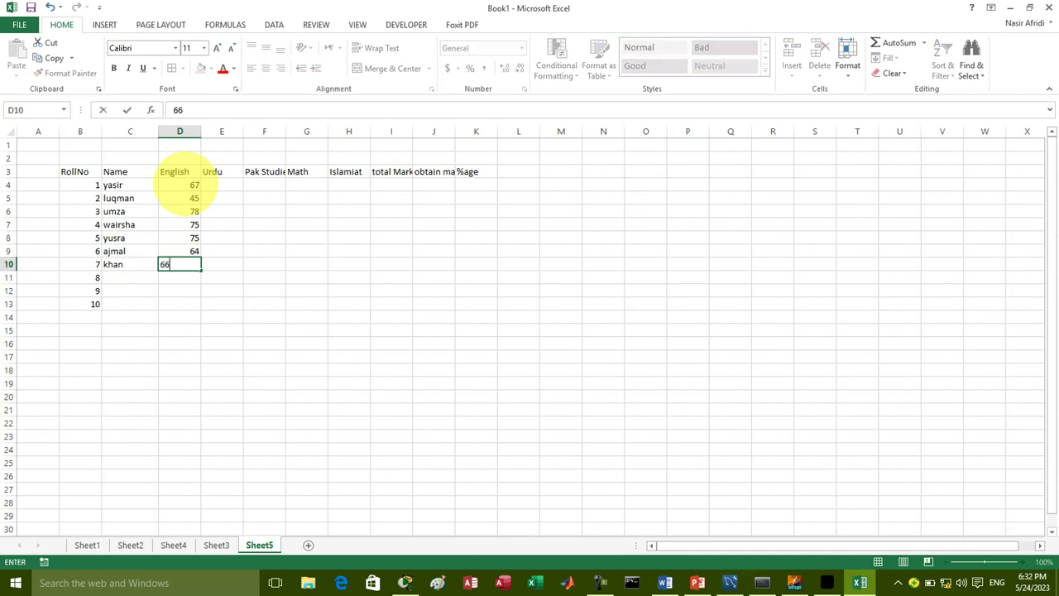
pyautogui.press('Tab')
# Enter Urdu marks from the last student upward: 55, 66, 66, 44, 66, 88, 99 in E10:E4
pyautogui.write('55')
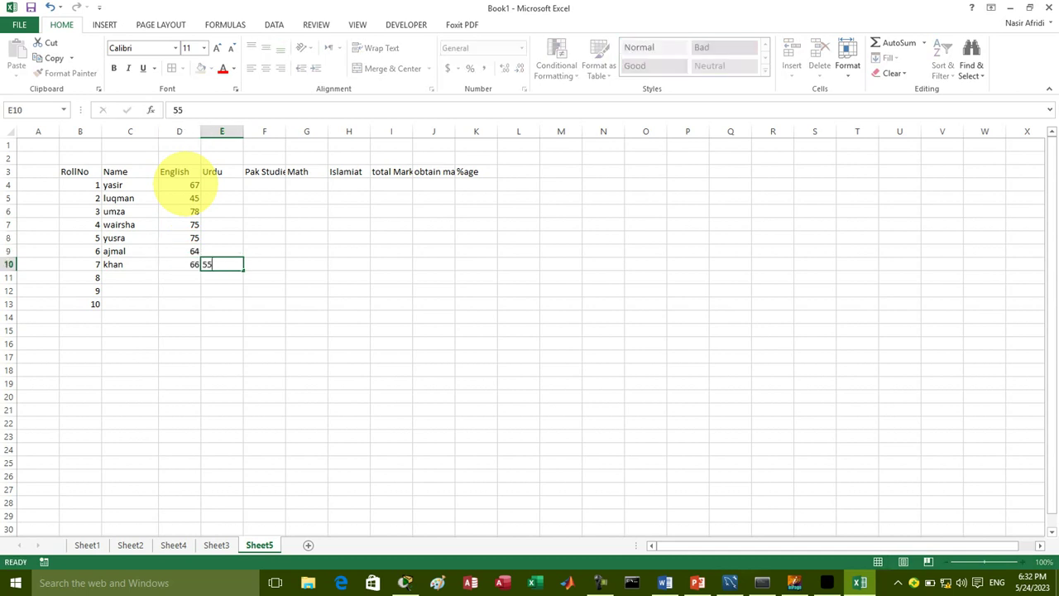
pyautogui.press('Up')
pyautogui.write('66')
pyautogui.press('Up')
pyautogui.write('66')
pyautogui.press('Up')
pyautogui.write('44')
pyautogui.press('Up')
pyautogui.write('66')
pyautogui.press('Up')
pyautogui.write('88')
pyautogui.press('Up')
pyautogui.write('99')
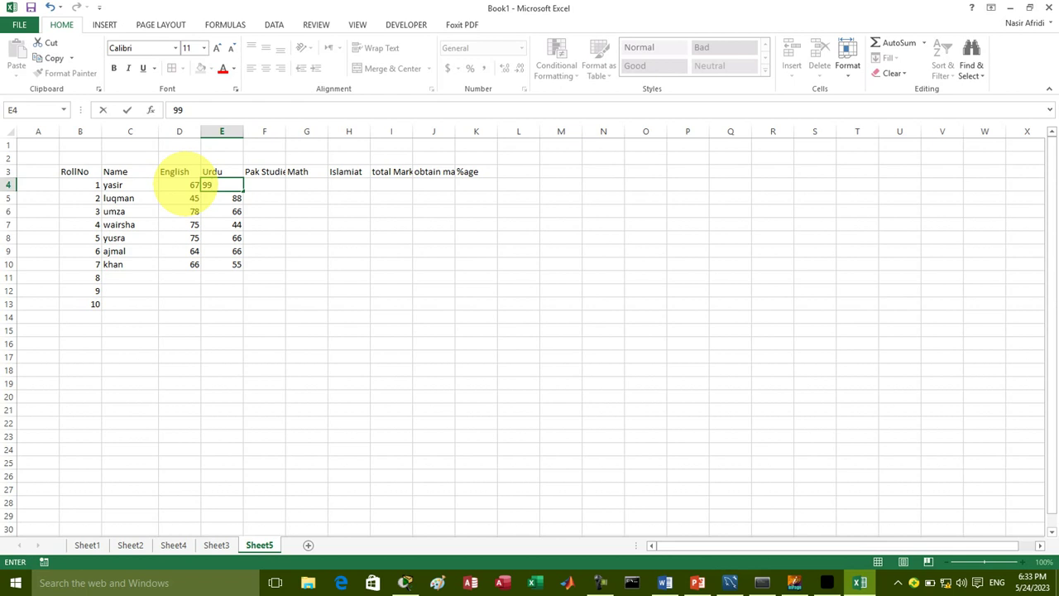
pyautogui.press('Right')
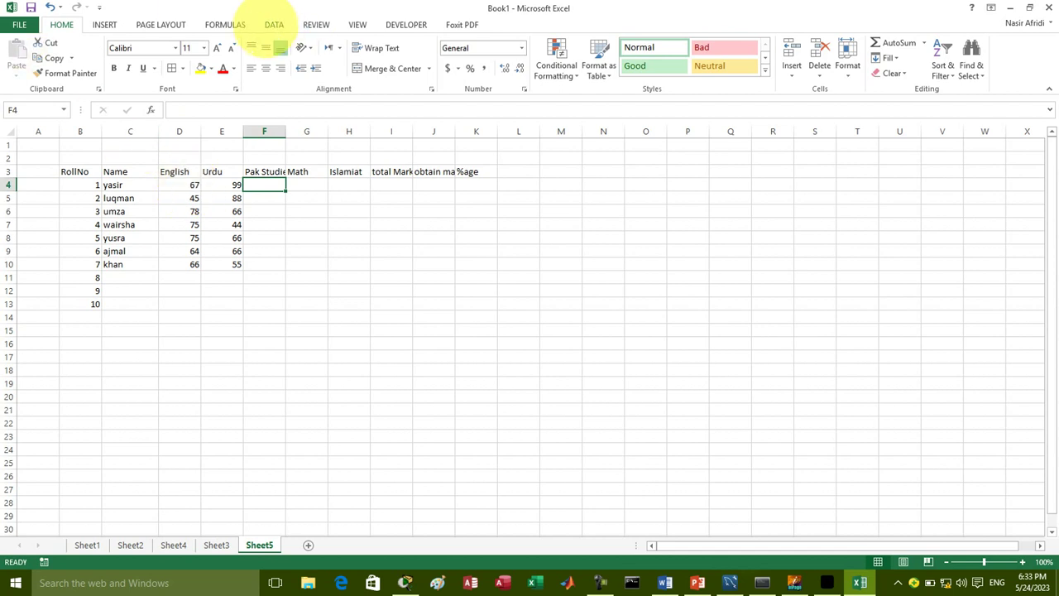
# Open Data Validation, set Allow to Whole number, then cancel without applying a rule
pyautogui.click(274, 24)
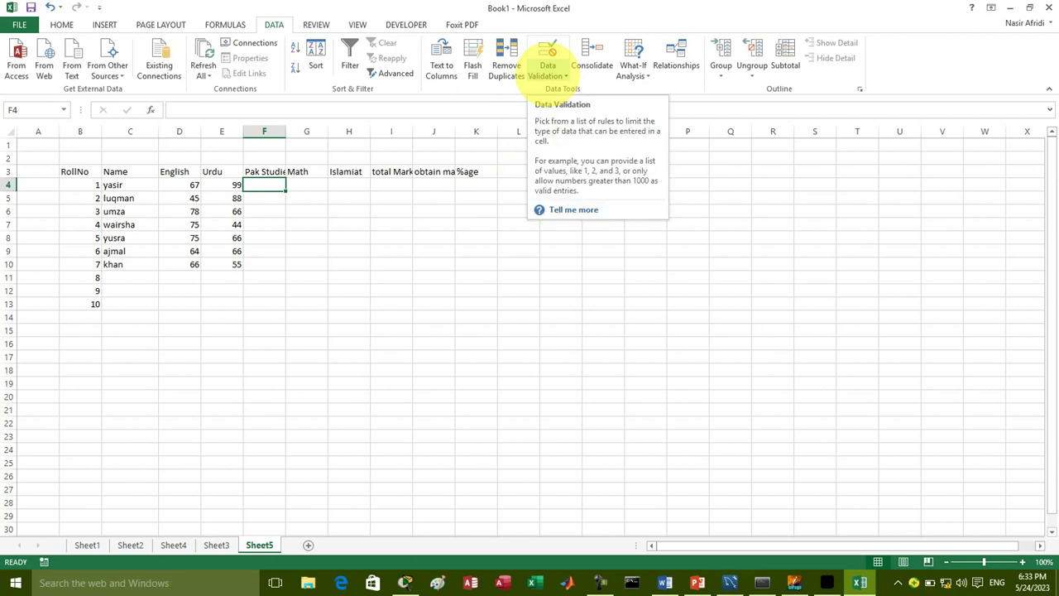
pyautogui.click(548, 72)
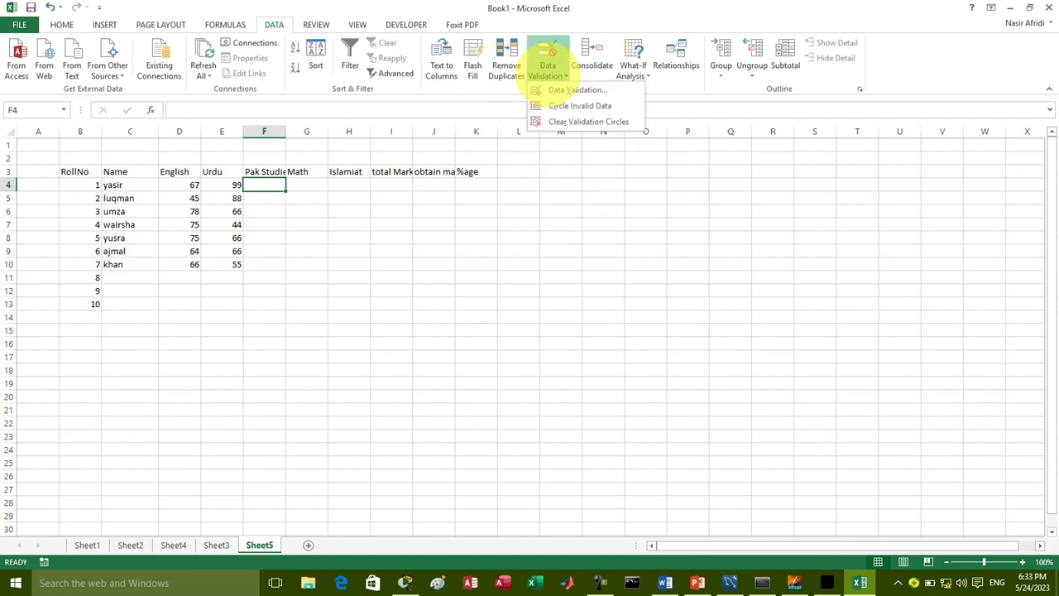
pyautogui.click(577, 89)
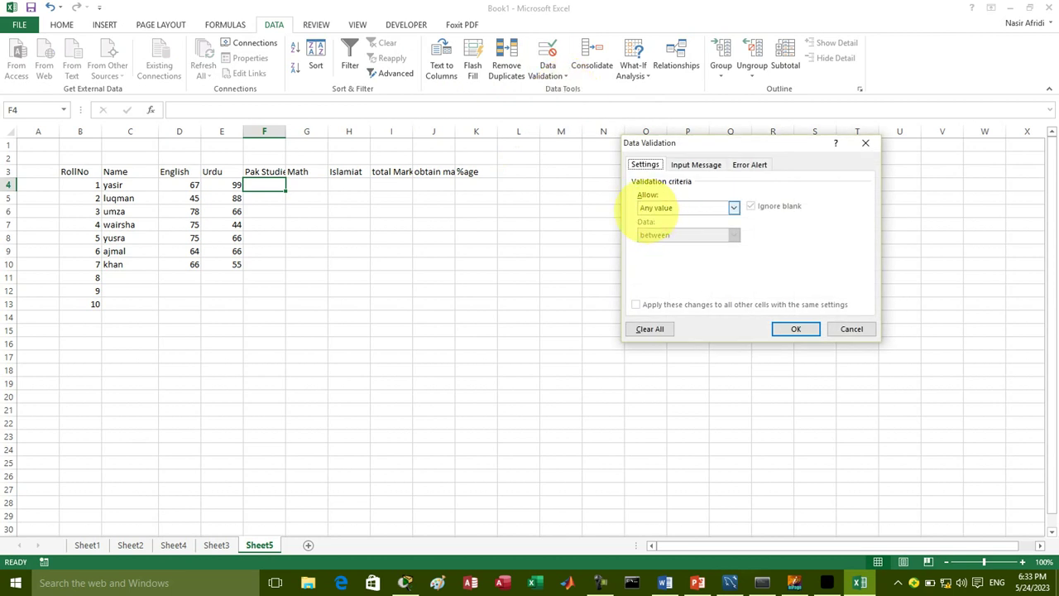
pyautogui.click(731, 208)
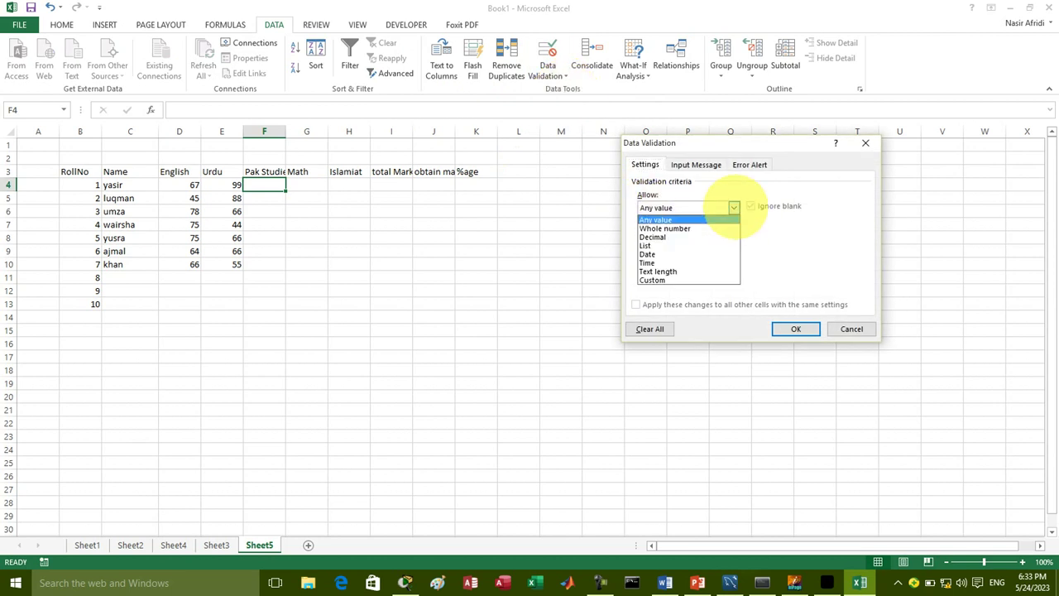
pyautogui.click(703, 229)
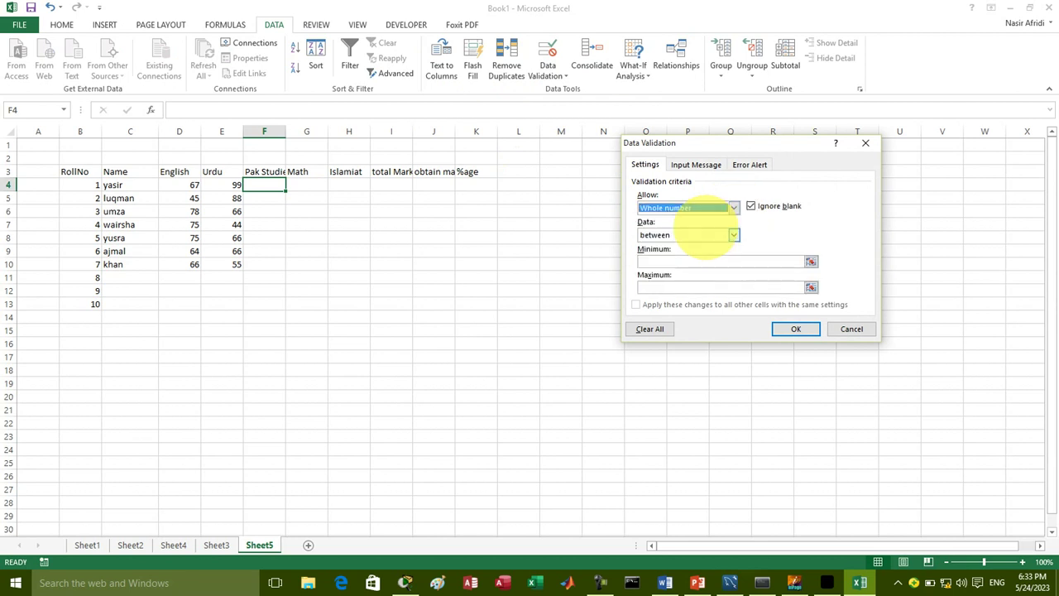
pyautogui.click(654, 261)
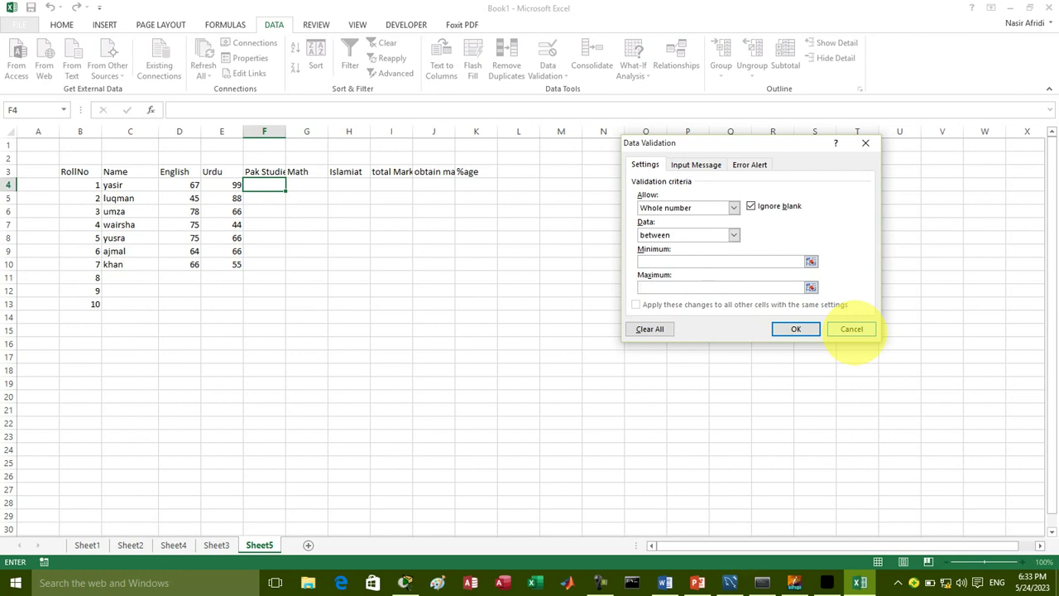
pyautogui.click(851, 329)
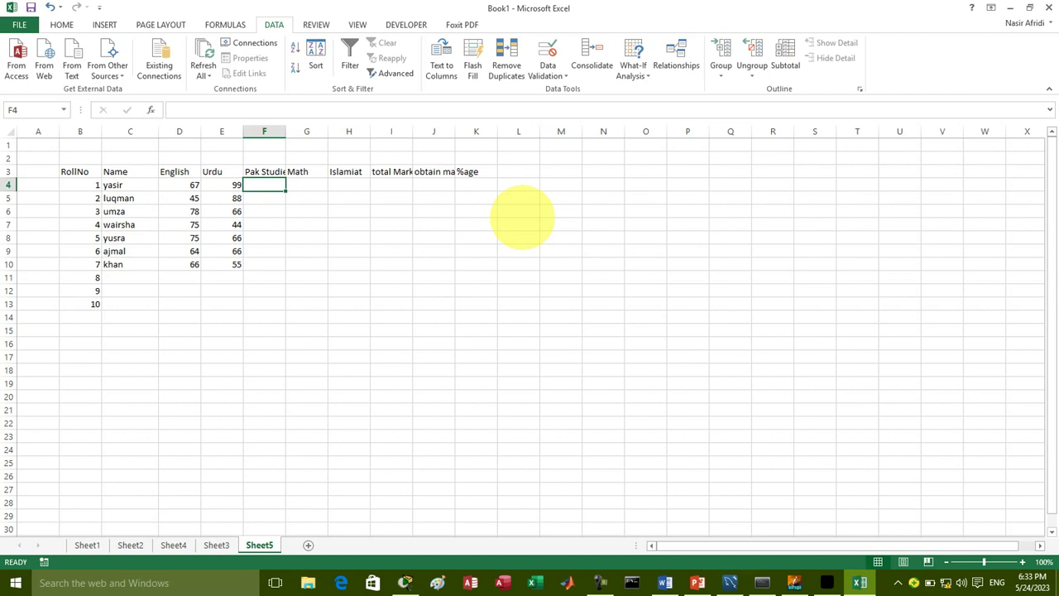
# Enter the first student's marks: Pak Studies 66, Math 77 (fixing 755), Islamiat 88
pyautogui.write('66')
pyautogui.press('Tab')
pyautogui.write('755')
pyautogui.press('Tab')
pyautogui.hotkey('shift', 'Tab')
pyautogui.write('77')
pyautogui.press('Tab')
pyautogui.write('88')
pyautogui.press('Return')
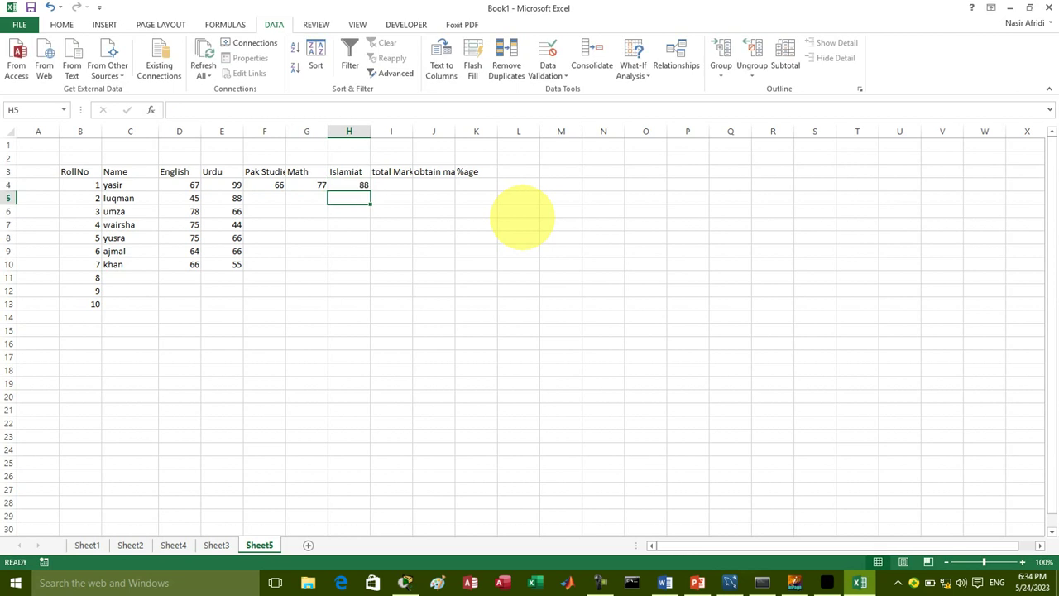
# Enter the second student's marks: Math 55, Pak Studies 45, Islamiat 65, correcting typos
pyautogui.press('Left')
pyautogui.write('55')
pyautogui.press('Left')
pyautogui.write('555')
pyautogui.press('Tab')
pyautogui.hotkey('shift', 'Tab')
pyautogui.write('45')
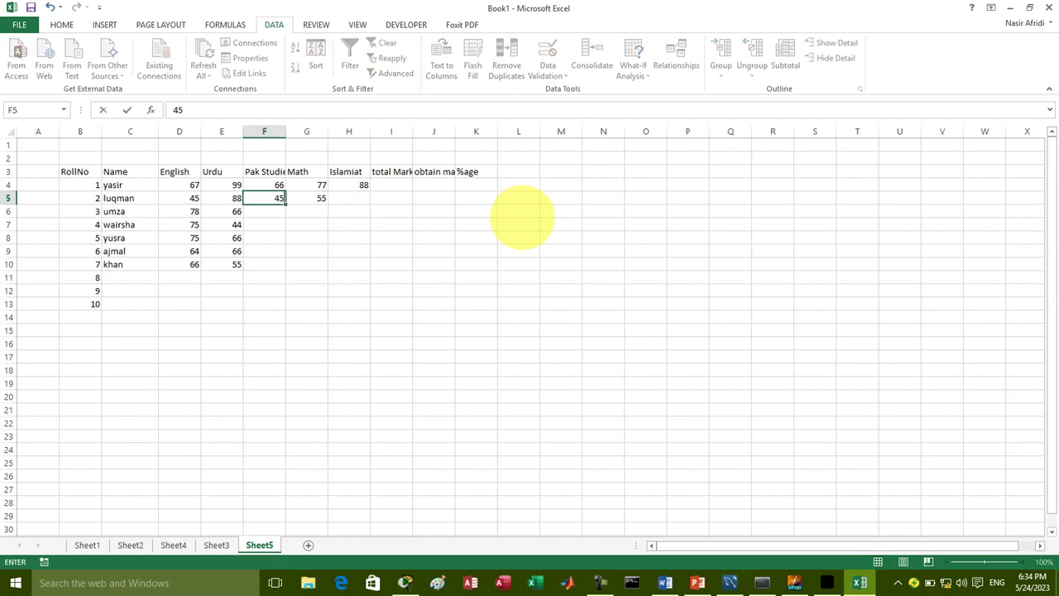
pyautogui.press('Tab')
pyautogui.press('Tab')
pyautogui.press('Tab')
pyautogui.press('Left')
pyautogui.write('6')
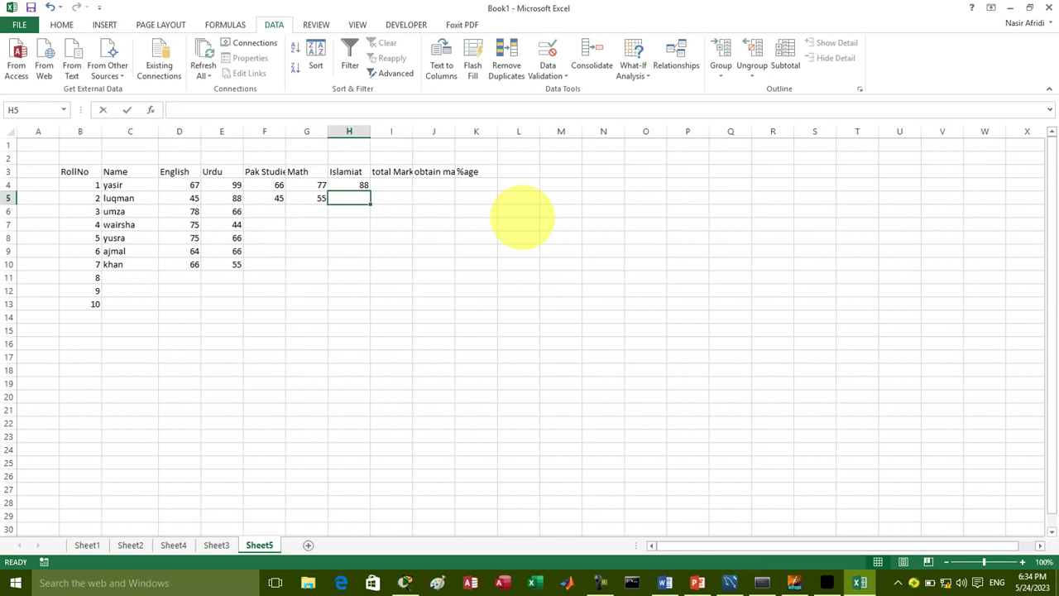
pyautogui.write('56')
pyautogui.press('BackSpace')
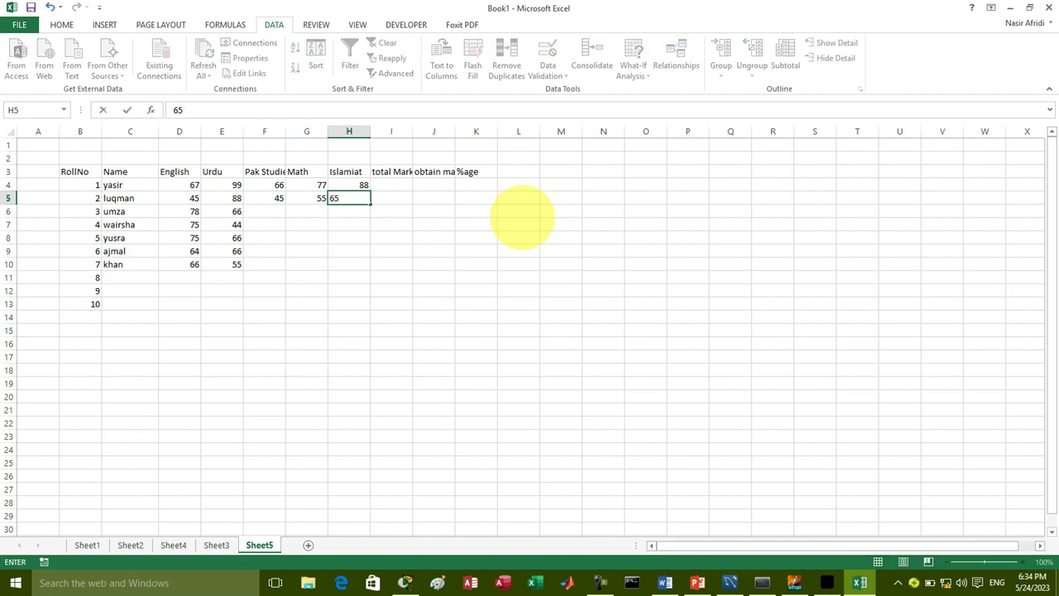
pyautogui.press('Return')
# Enter the third student's marks: Pak Studies 66, Math 77, Islamiat 88
pyautogui.press('Left')
pyautogui.press('Left')
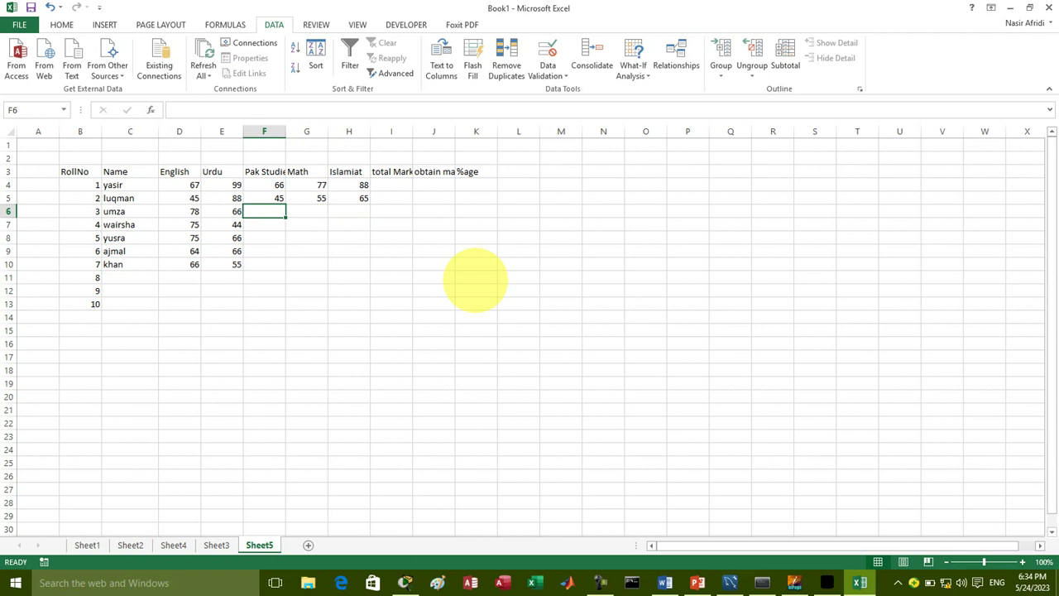
pyautogui.write('66')
pyautogui.press('Tab')
pyautogui.write('77')
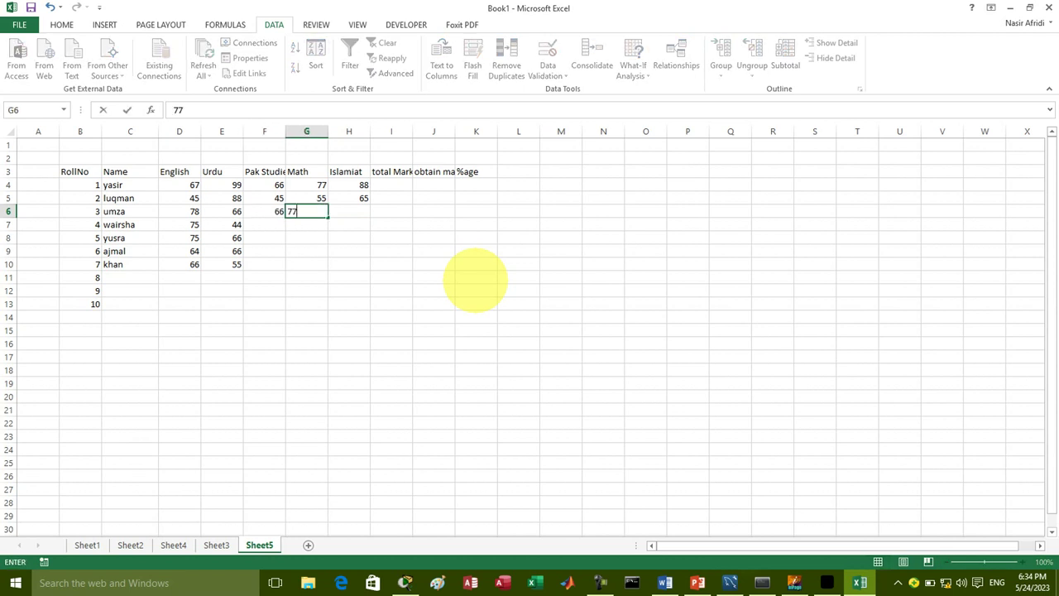
pyautogui.press('Tab')
pyautogui.write('88')
pyautogui.press('Down')
# Enter the fourth student's marks: Pak Studies 55, Math 77, Islamiat 88
pyautogui.press('Left')
# Enter the fifth student's marks, 55 and 44
pyautogui.press('Left')
pyautogui.write('55')
pyautogui.press('Tab')
pyautogui.write('77')
pyautogui.press('Tab')
pyautogui.write('88')
pyautogui.press('Down')
pyautogui.press('Left')
pyautogui.write('5')
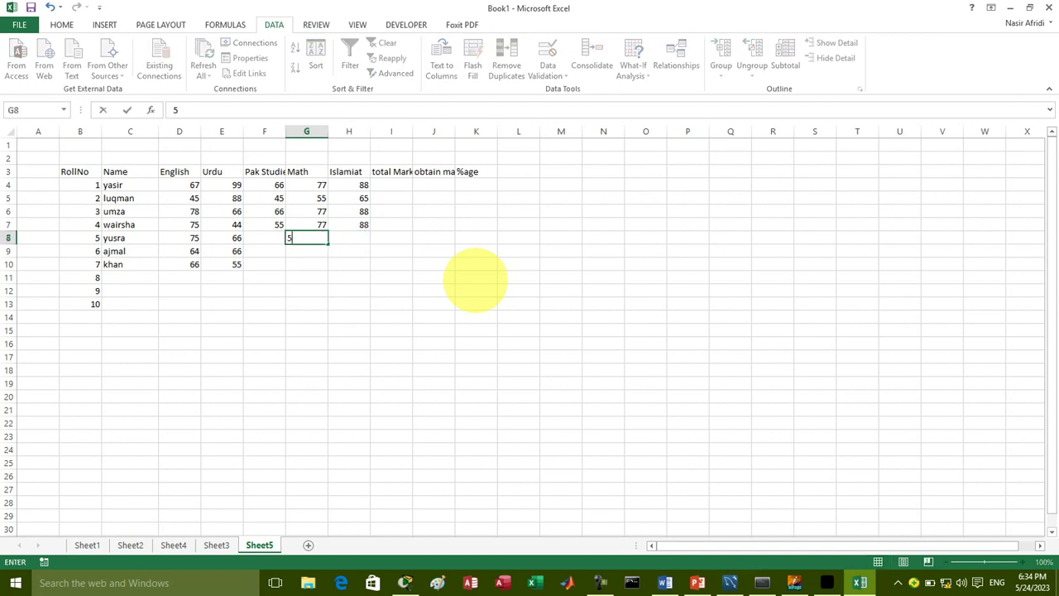
pyautogui.write('5')
pyautogui.press('Tab')
pyautogui.write('55')
pyautogui.press('Left')
pyautogui.press('Left')
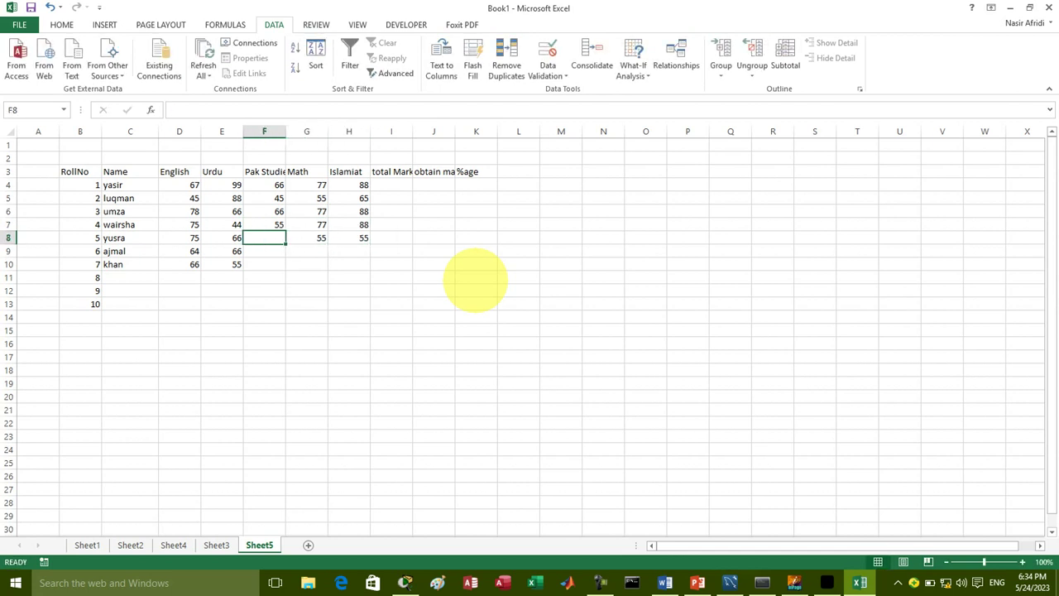
pyautogui.write('44')
pyautogui.press('Return')
# Enter the sixth student's marks: Pak Studies 56, Math 77, Islamiat 77
pyautogui.write('56')
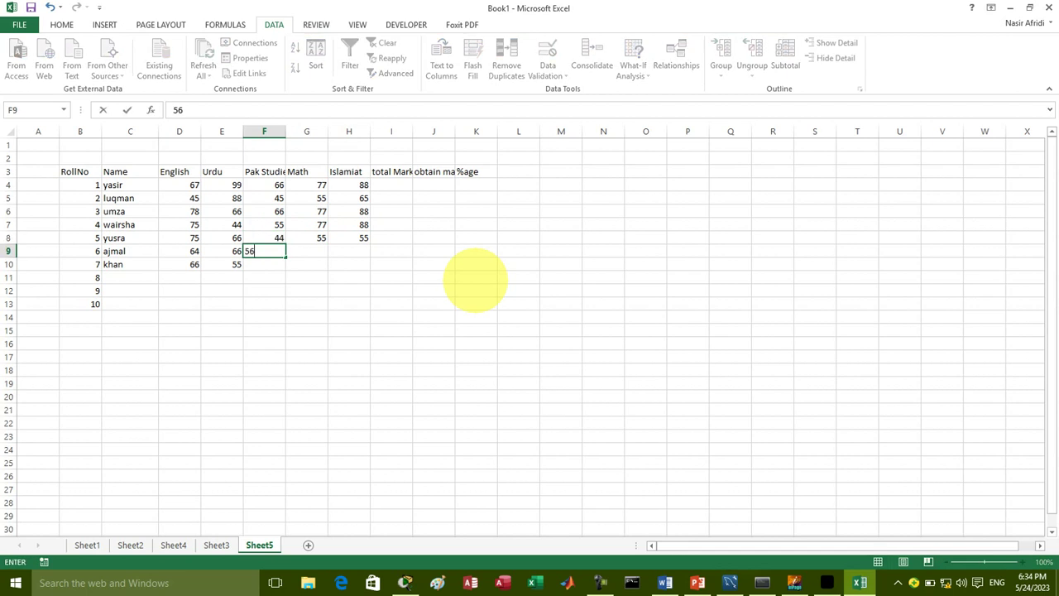
pyautogui.press('Tab')
pyautogui.write('777')
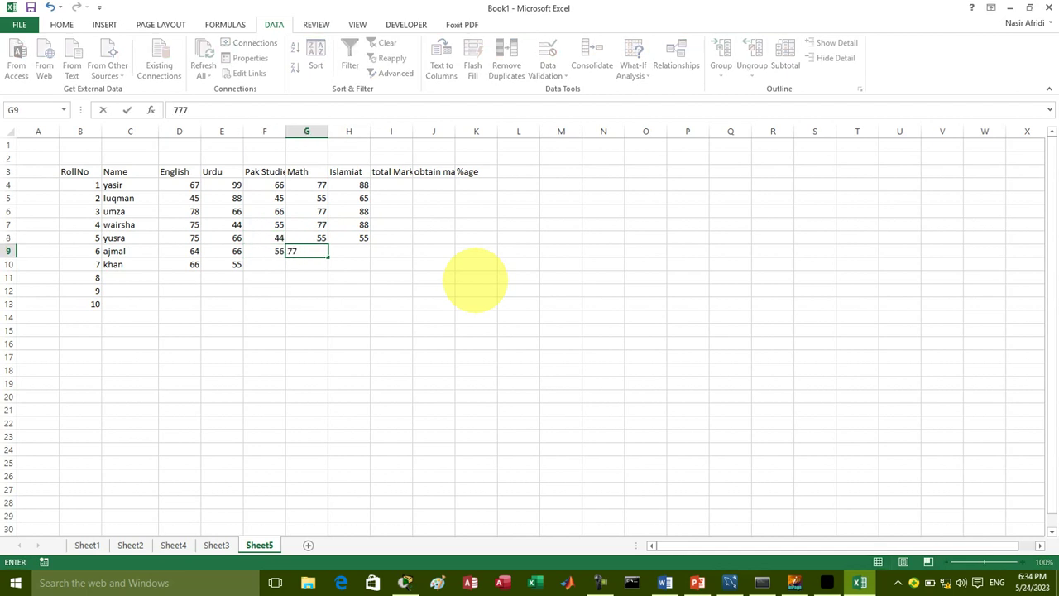
pyautogui.press('Tab')
pyautogui.press('Tab')
pyautogui.press('Left')
pyautogui.write('77')
pyautogui.press('Return')
# Enter the last student's marks: 77, 77 and 66
pyautogui.press('Left')
pyautogui.press('Left')
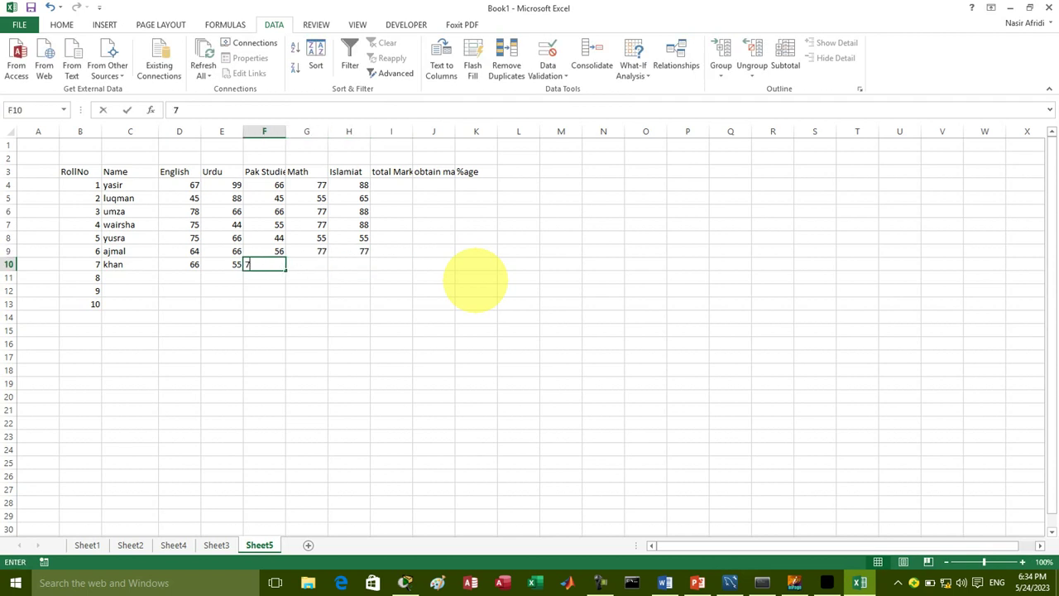
pyautogui.write('77')
pyautogui.press('Right')
pyautogui.write('77')
pyautogui.press('Right')
pyautogui.write('66')
pyautogui.press('Right')
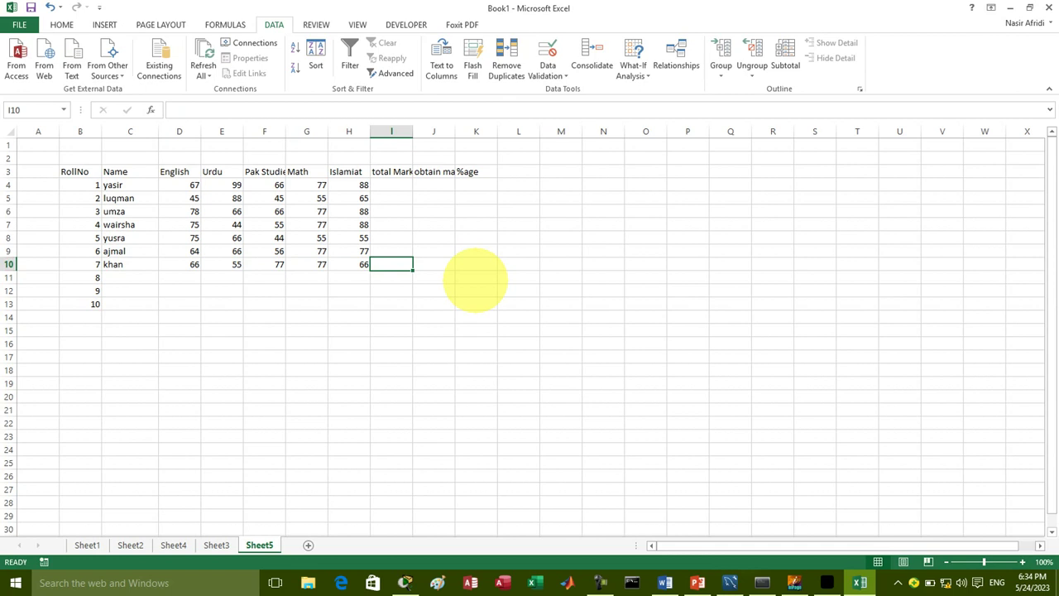
# Clear roll numbers 8–10 from B11:B13, then select the marks range D4:H10
pyautogui.moveTo(83, 278); pyautogui.dragTo(80, 317)
pyautogui.press('Delete')
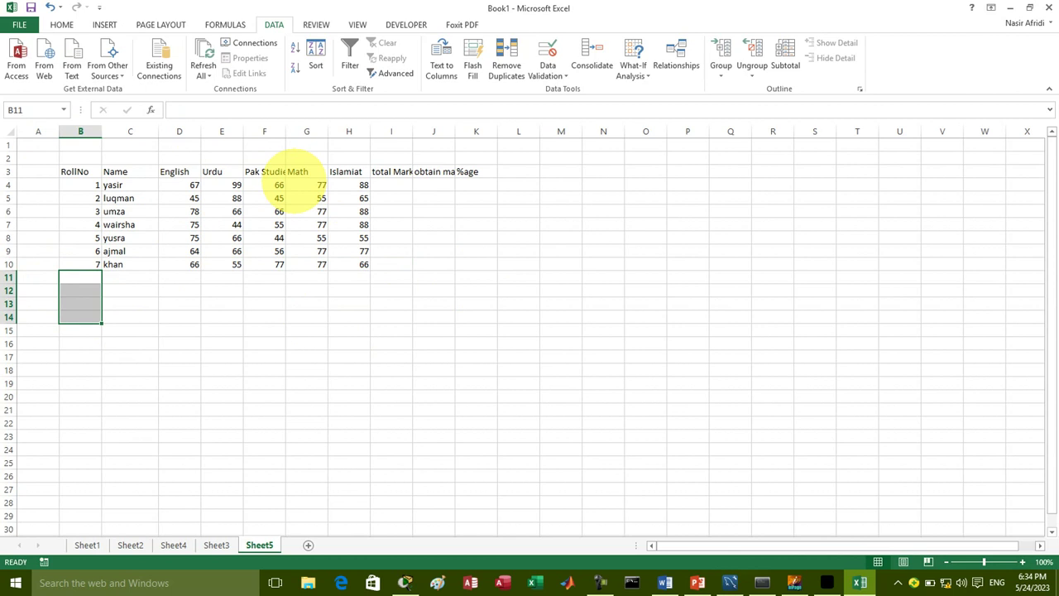
pyautogui.moveTo(182, 185)
pyautogui.mouseDown()
pyautogui.moveTo(346, 253)
pyautogui.moveTo(346, 265)
pyautogui.mouseUp()
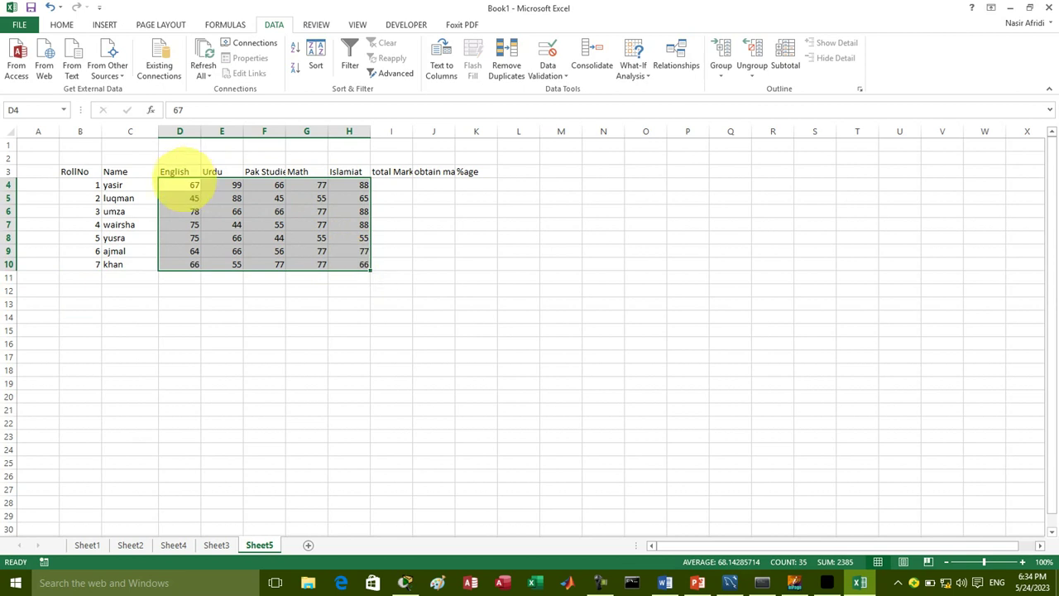
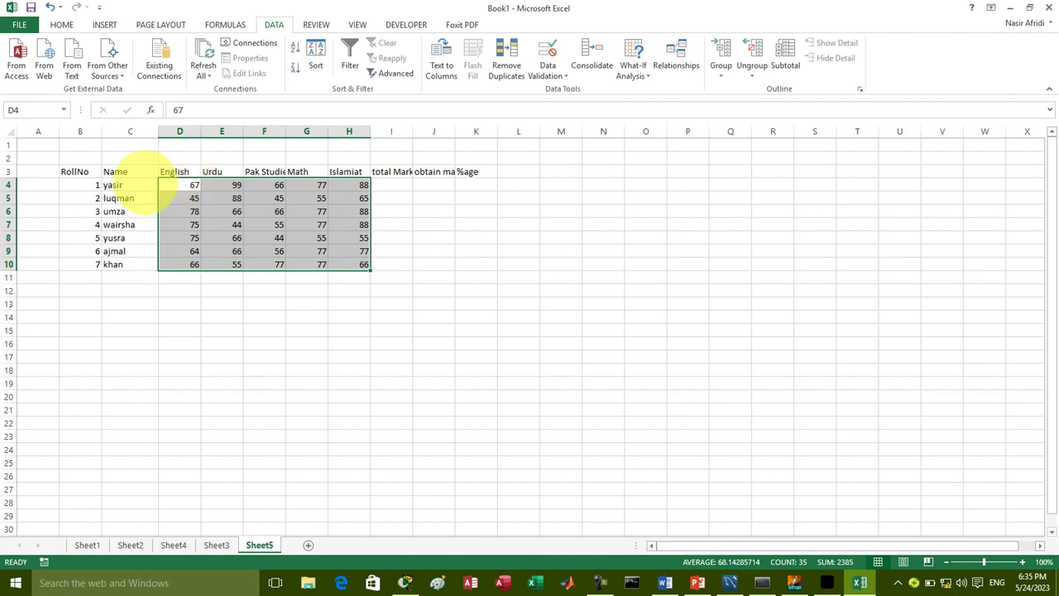
# Apply All Borders to the marks table range B3:K10, then reselect the range
pyautogui.click(72, 174)
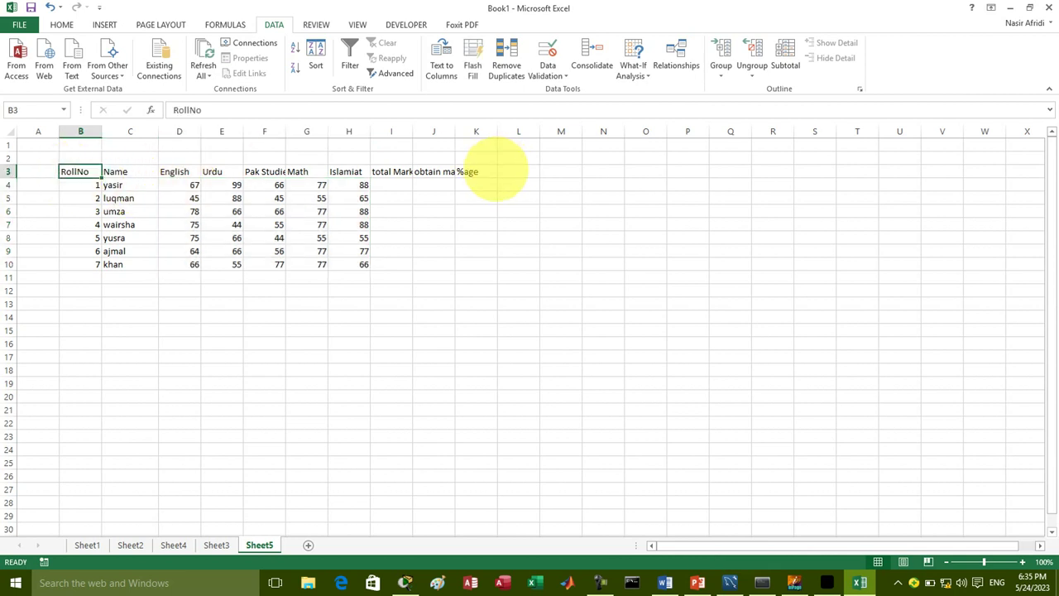
pyautogui.moveTo(461, 171)
pyautogui.mouseDown()
pyautogui.moveTo(83, 199)
pyautogui.moveTo(98, 265)
pyautogui.mouseUp()
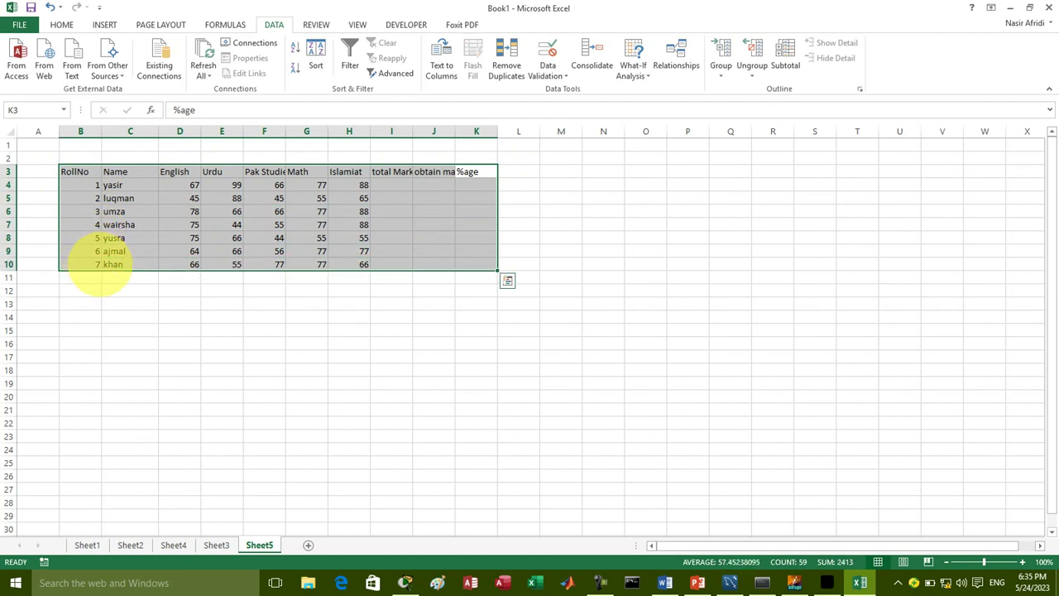
pyautogui.click(61, 24)
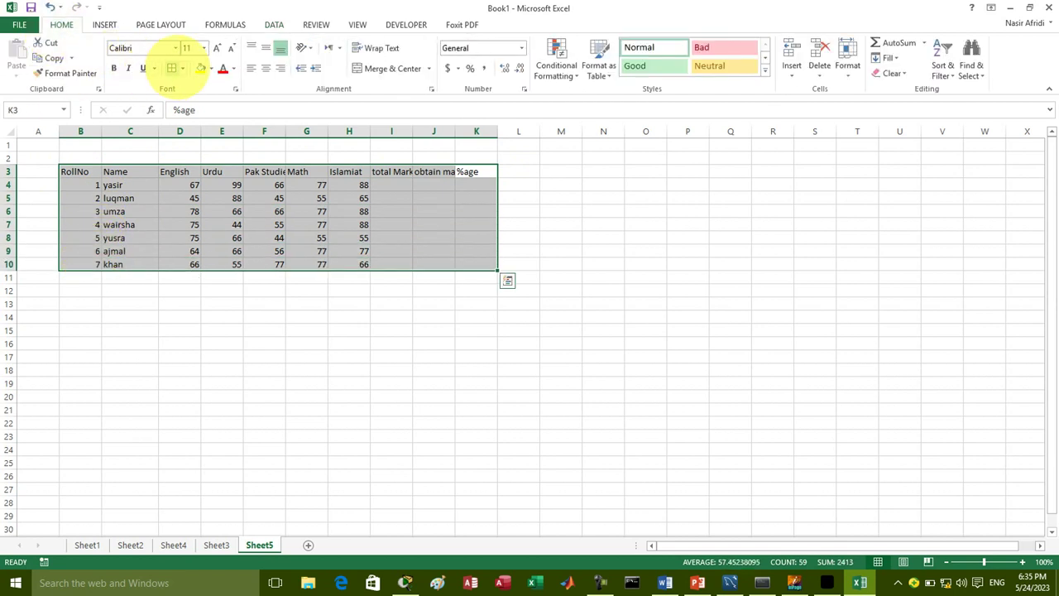
pyautogui.click(172, 68)
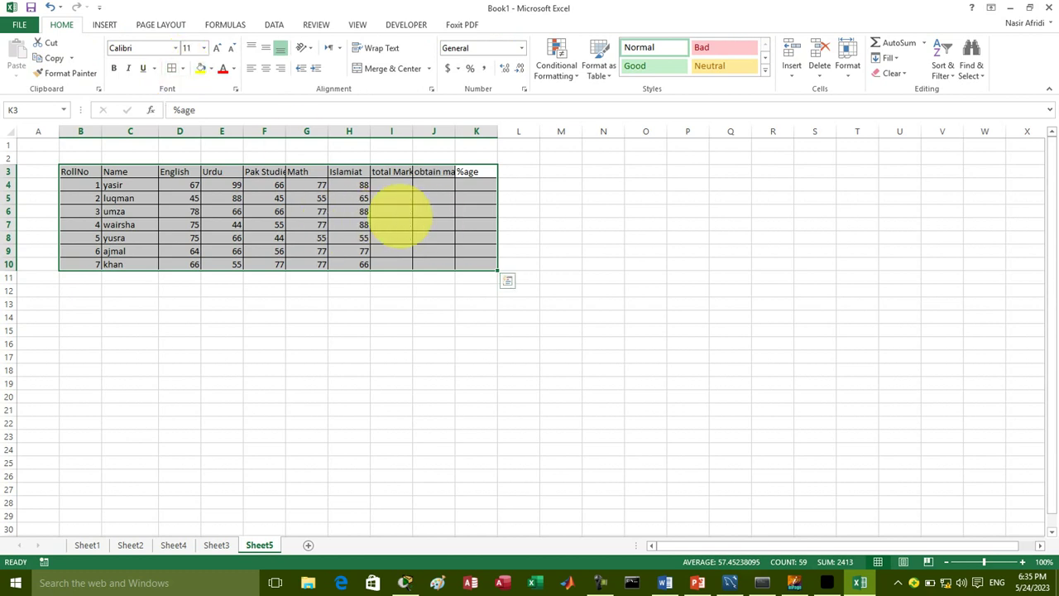
pyautogui.click(400, 214)
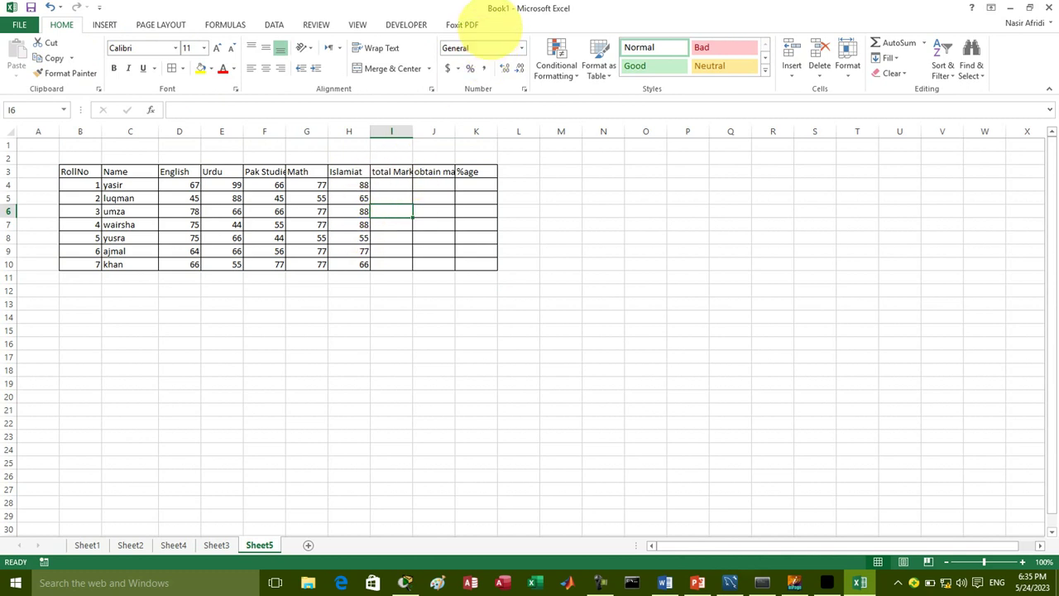
pyautogui.click(425, 278)
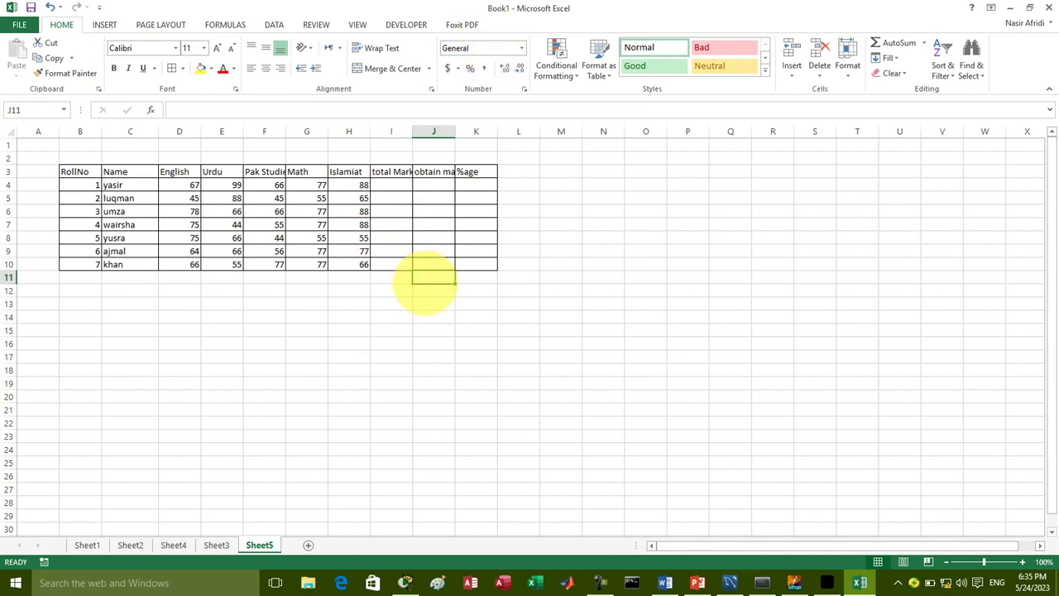
pyautogui.click(427, 250)
pyautogui.moveTo(73, 171)
pyautogui.mouseDown()
pyautogui.moveTo(474, 243)
pyautogui.moveTo(469, 265)
pyautogui.mouseUp()
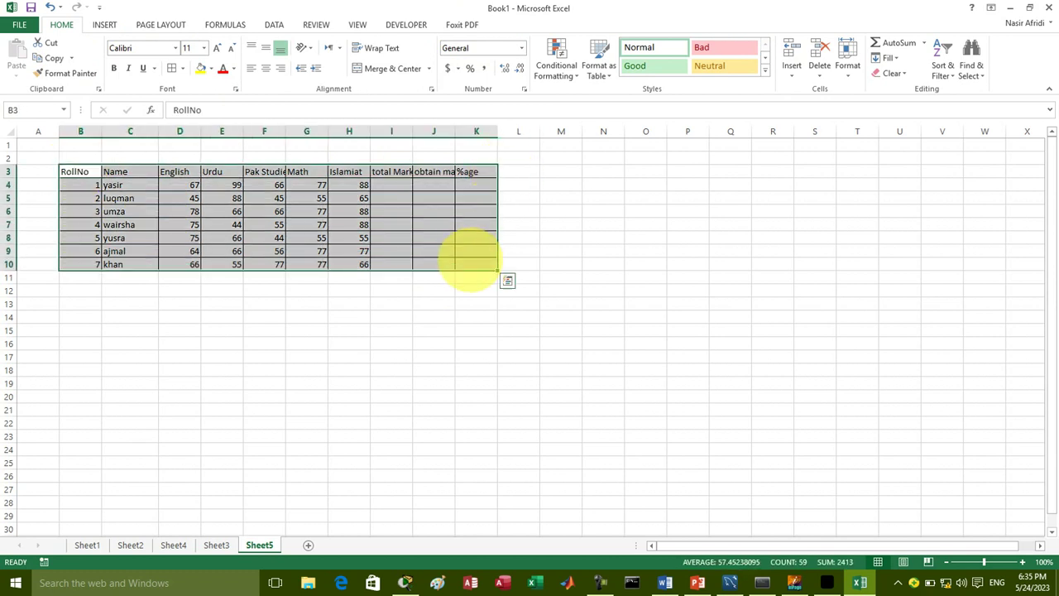
# Convert B3:K10 into a table with headers using Ctrl+T
pyautogui.hotkey('ctrl', 't')
pyautogui.click(742, 273)
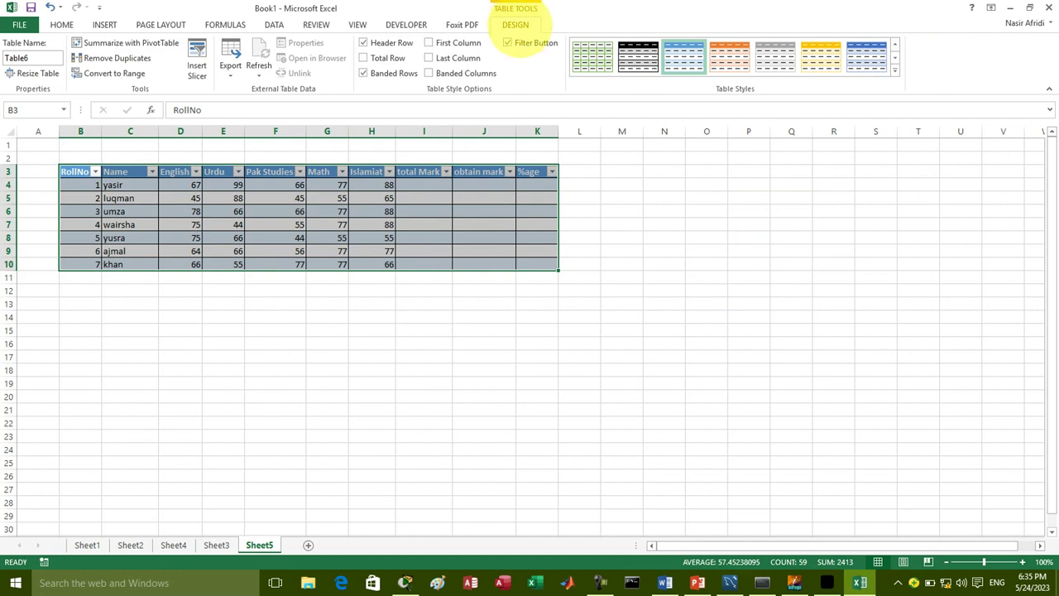
pyautogui.click(485, 280)
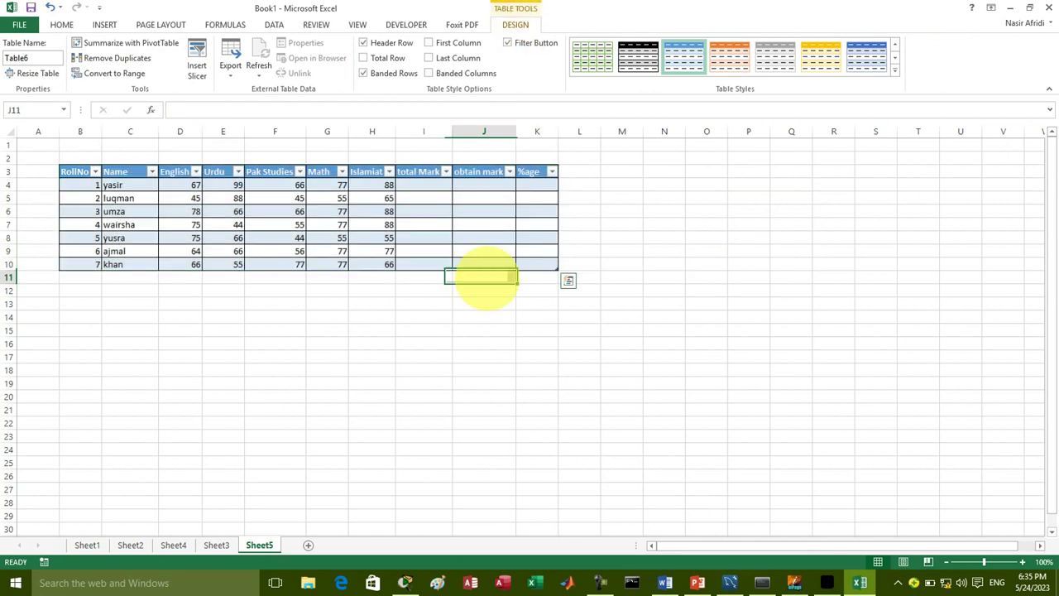
pyautogui.click(485, 261)
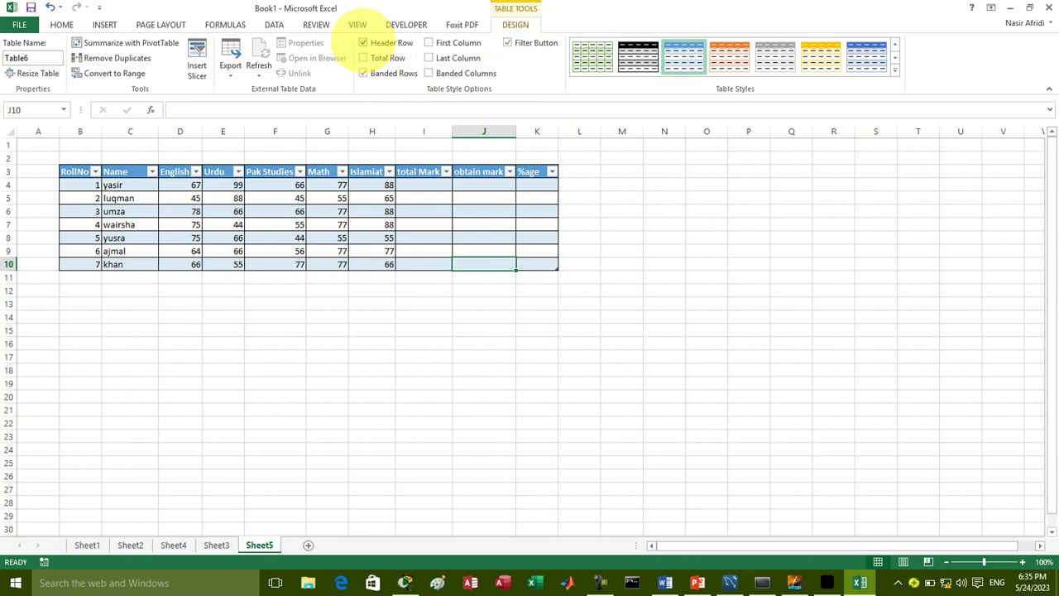
# Adjust table style options, ending with Header Row, Banded Rows and Banded Columns on and filter buttons off
pyautogui.click(363, 42)
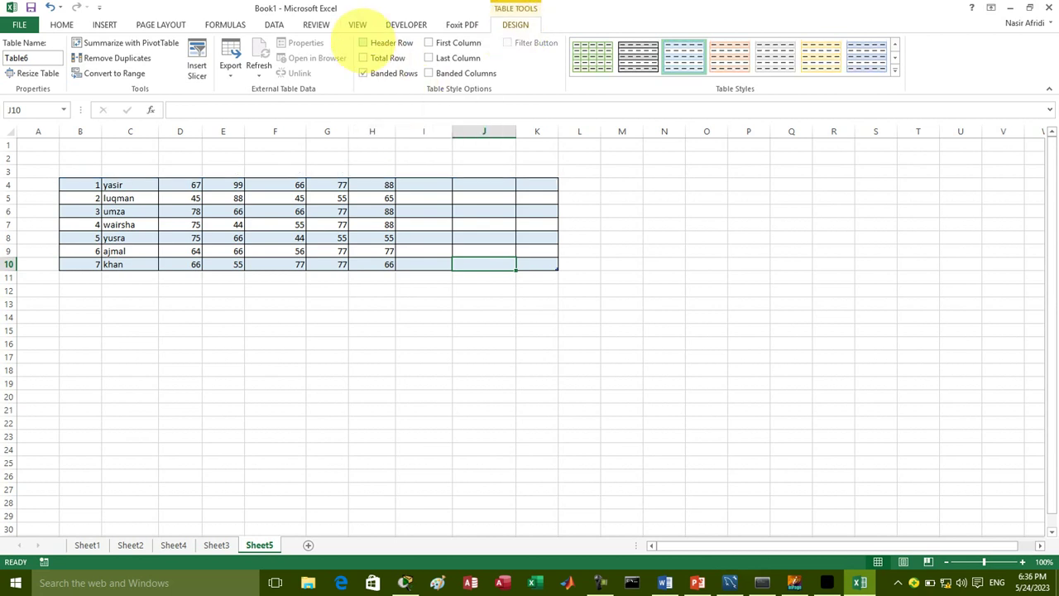
pyautogui.click(362, 42)
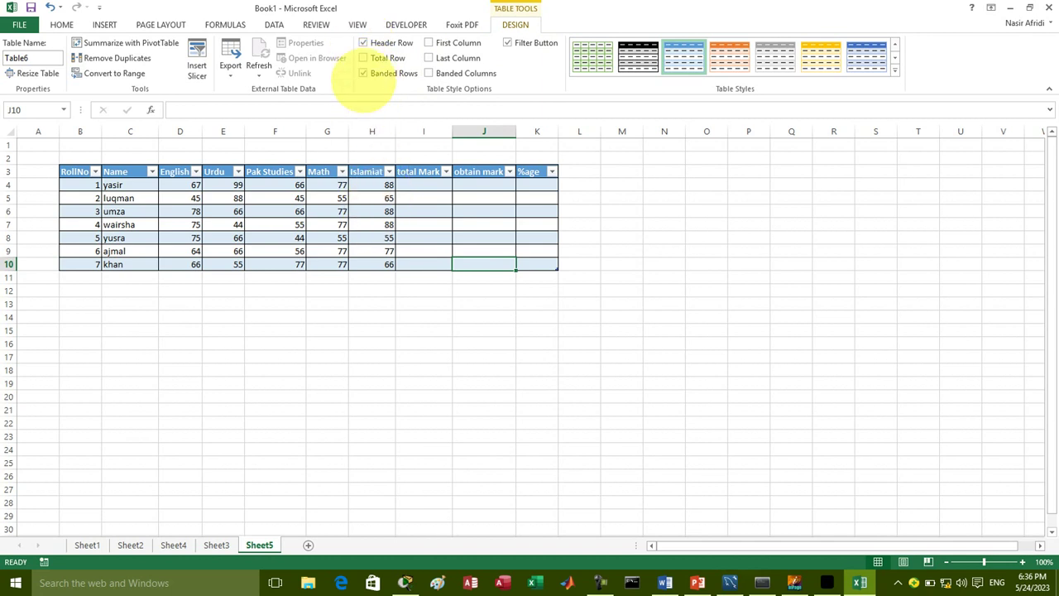
pyautogui.click(363, 75)
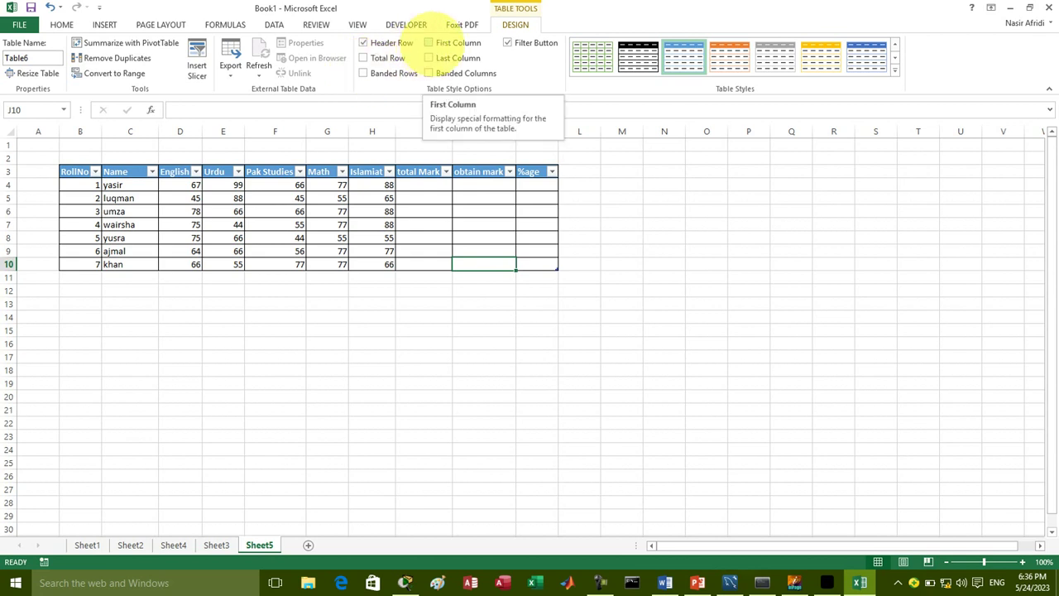
pyautogui.click(429, 42)
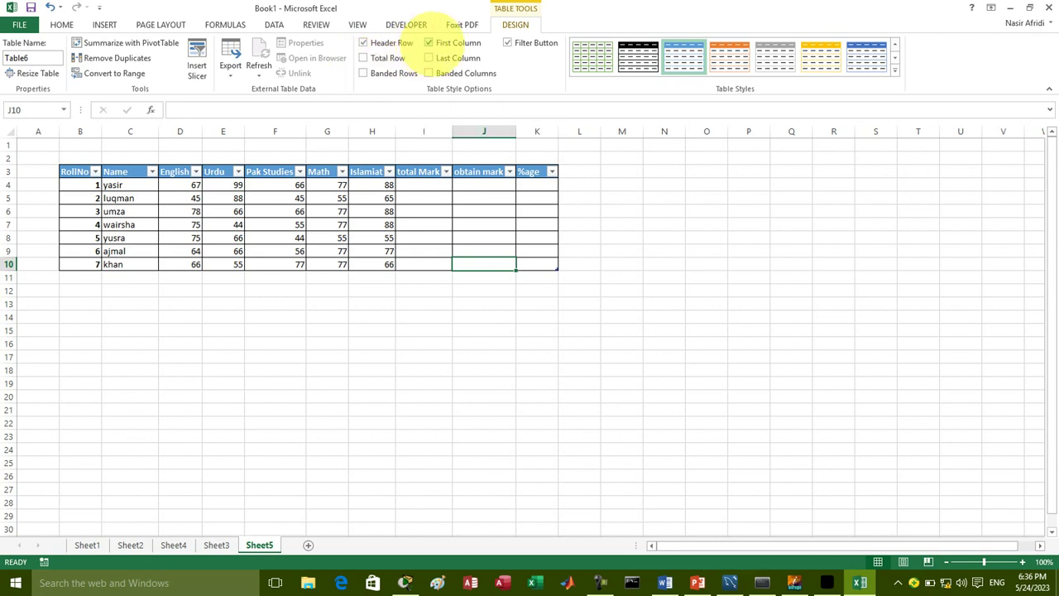
pyautogui.click(363, 74)
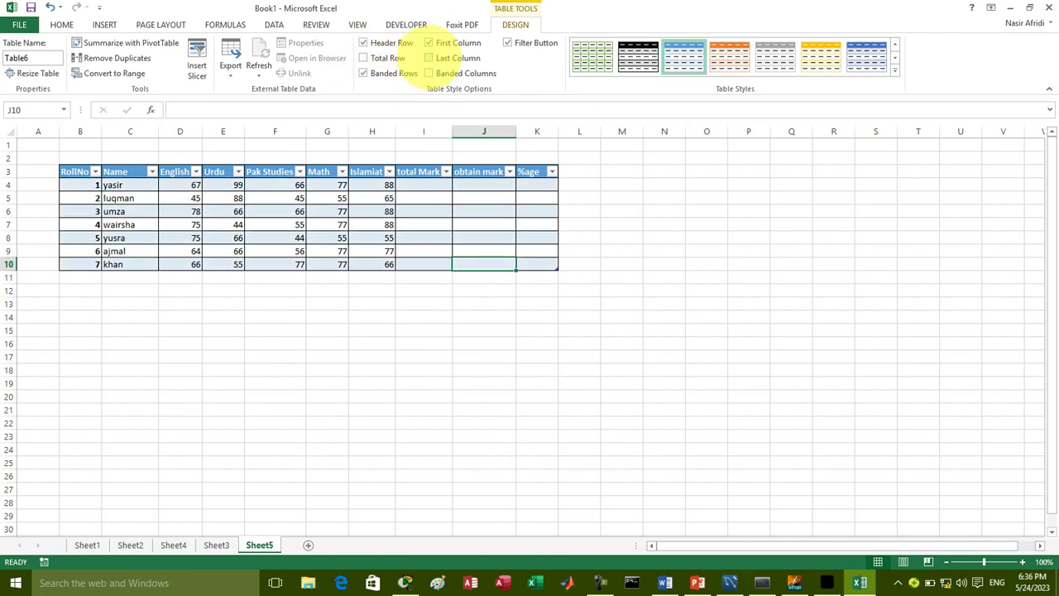
pyautogui.click(429, 58)
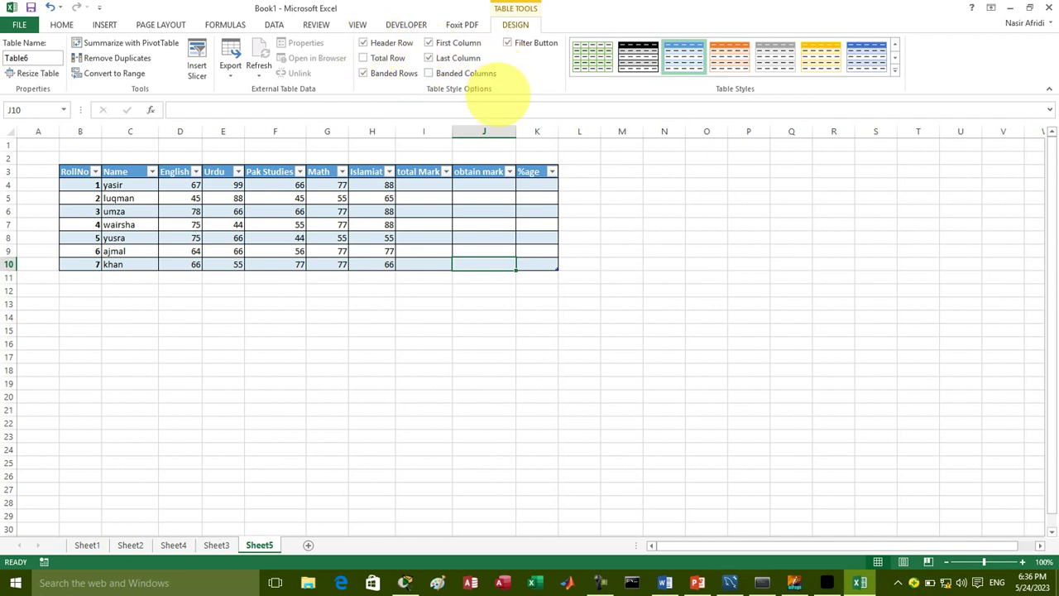
pyautogui.click(429, 72)
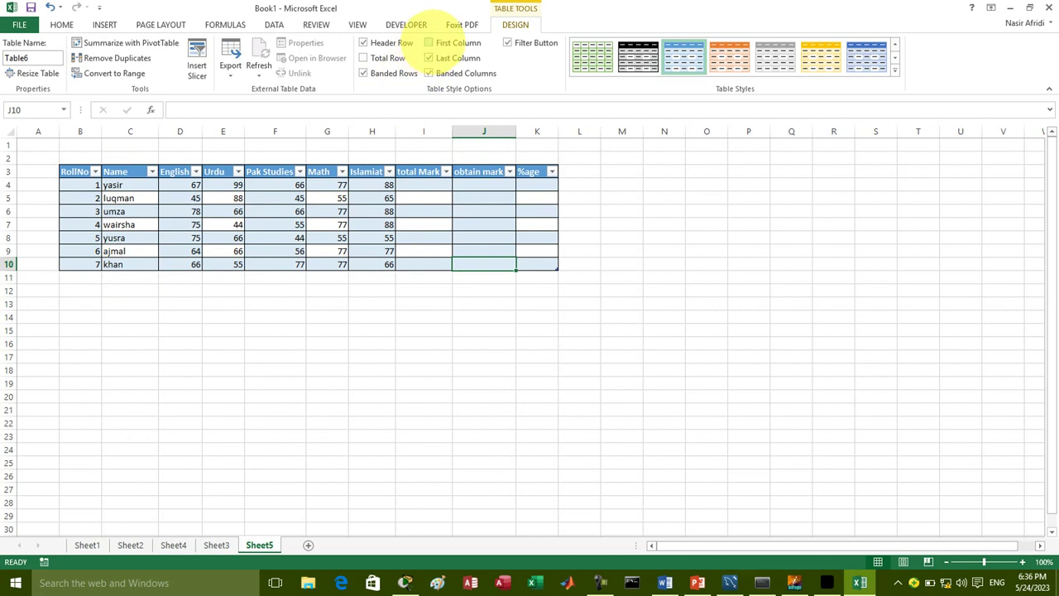
pyautogui.click(429, 58)
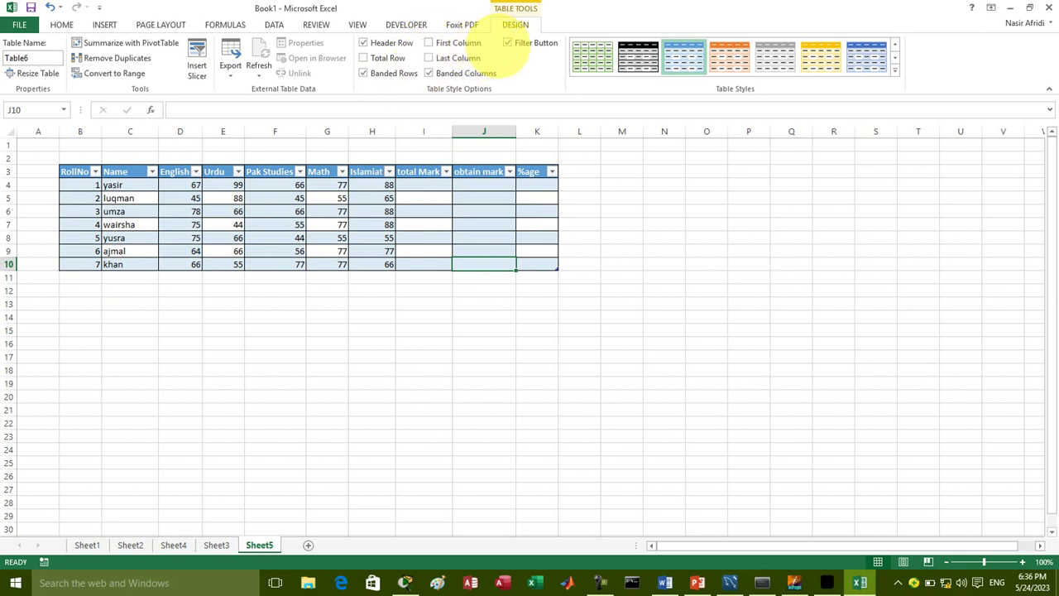
pyautogui.click(508, 42)
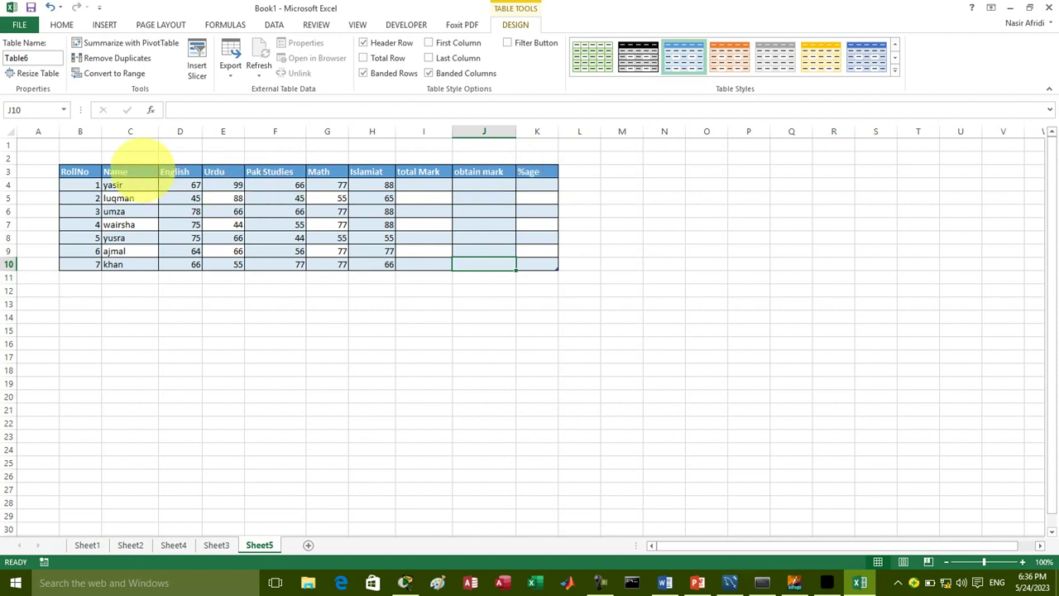
# Show the filter buttons and filter the Name column to the roll number 6 student only
pyautogui.click(521, 42)
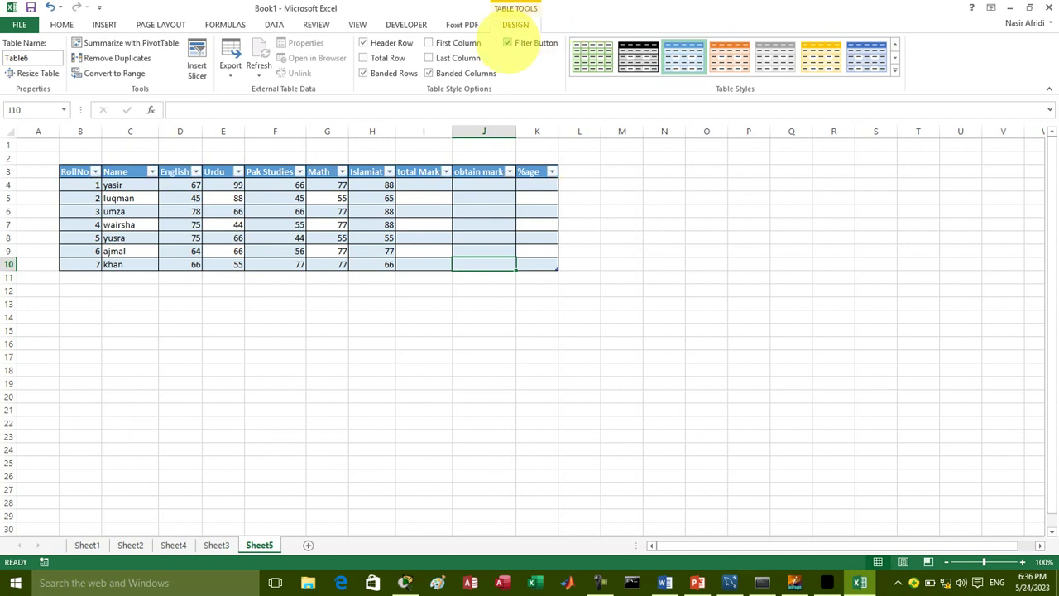
pyautogui.click(152, 171)
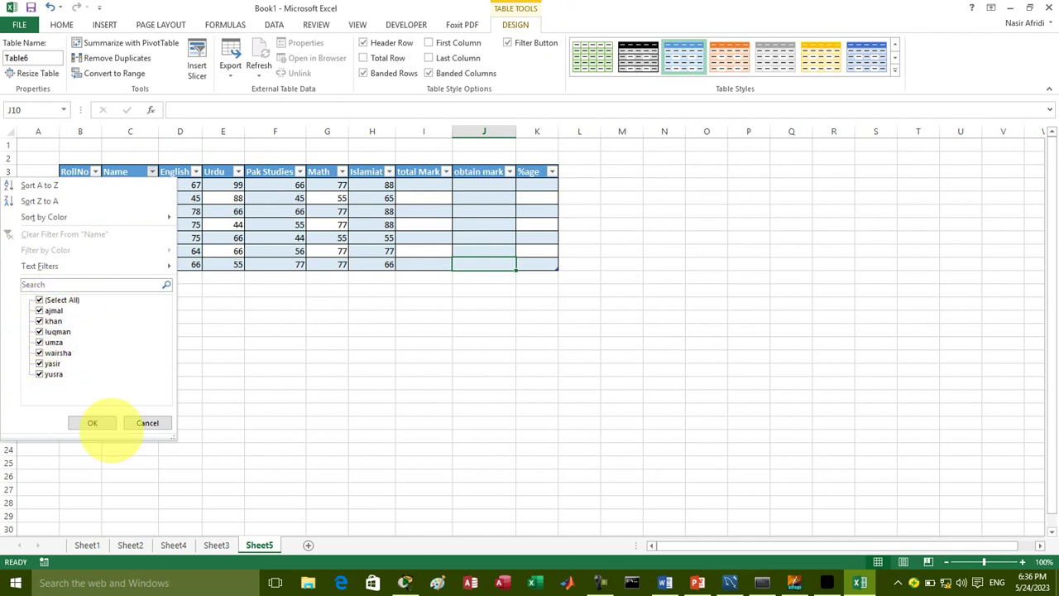
pyautogui.click(50, 311)
pyautogui.click(39, 301)
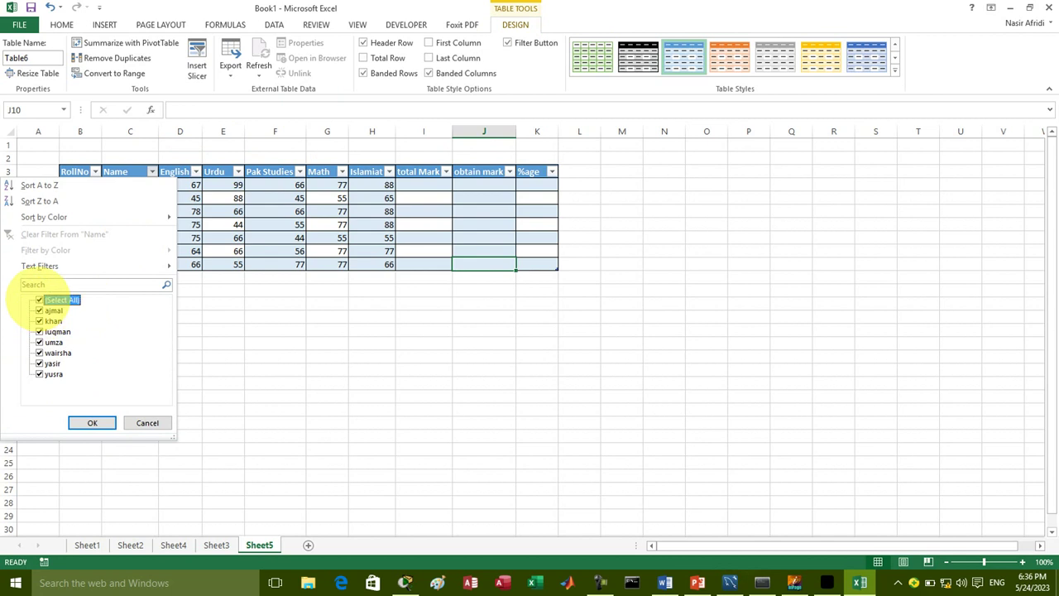
pyautogui.click(46, 310)
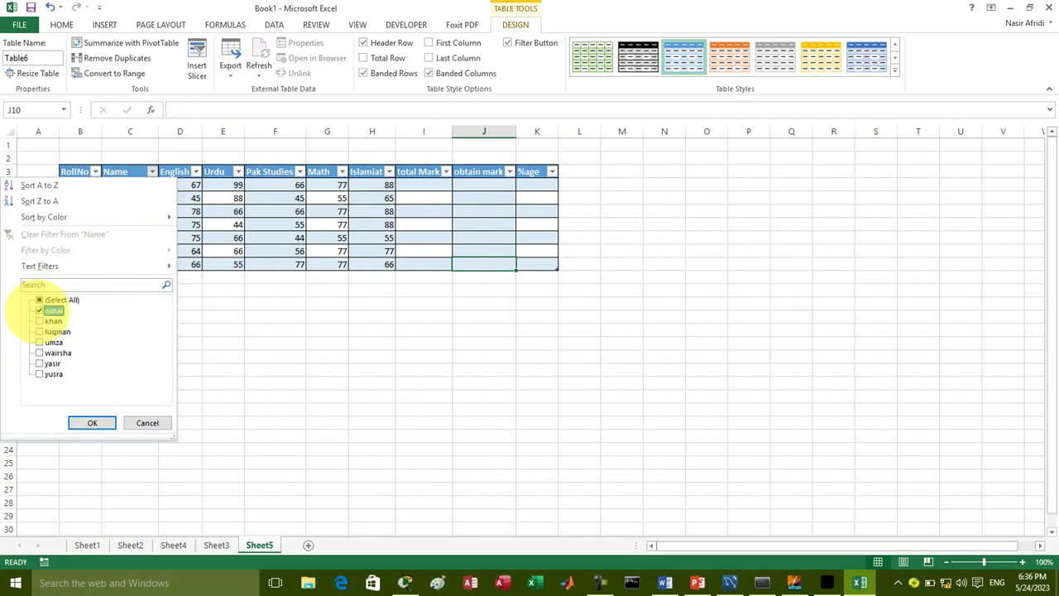
pyautogui.click(92, 423)
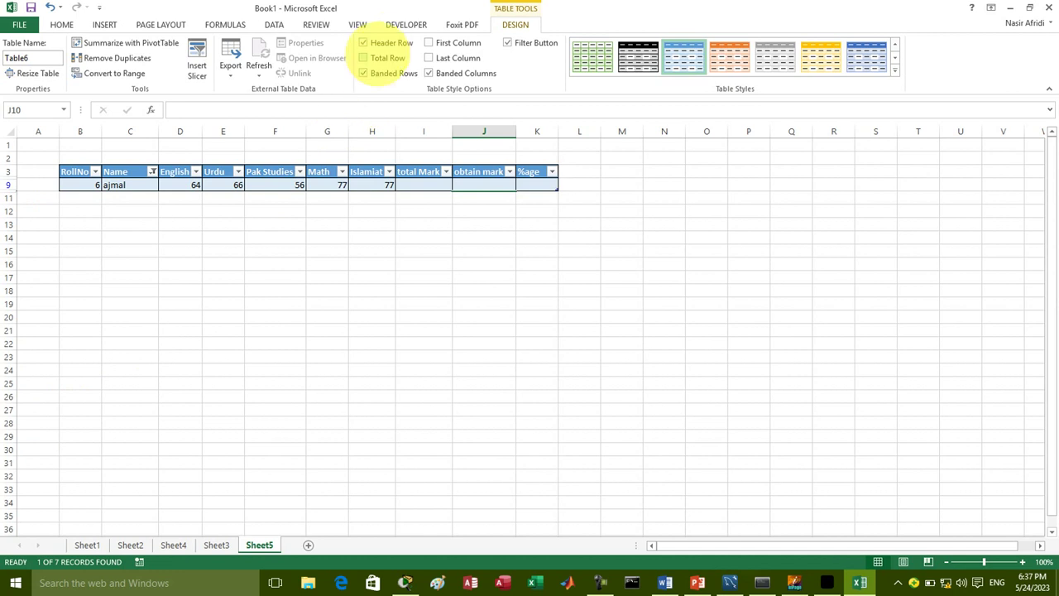
# Select all names in the Name filter so all seven students show again
pyautogui.click(153, 171)
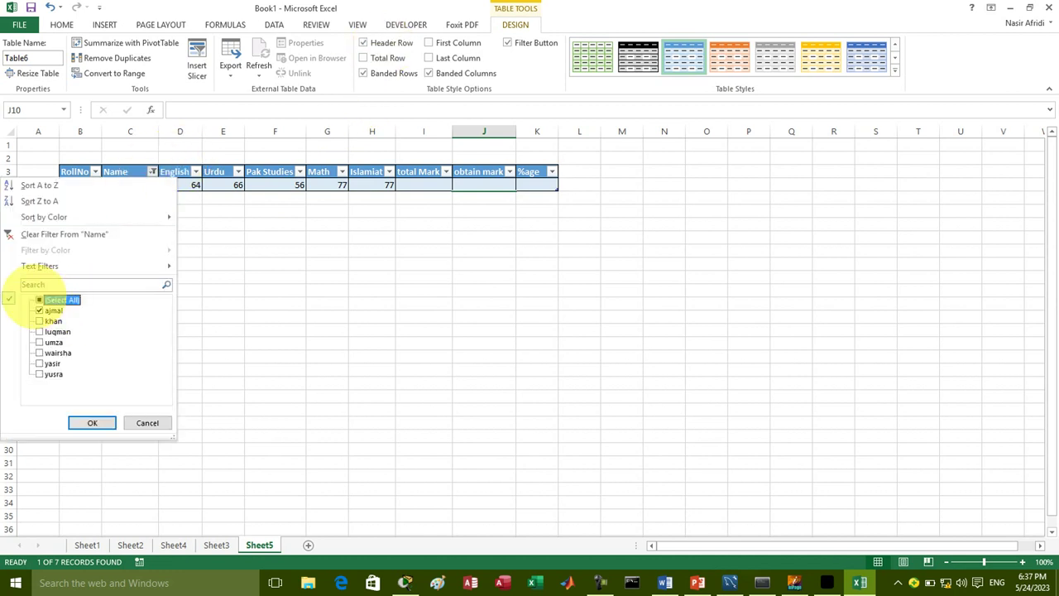
pyautogui.click(39, 300)
pyautogui.click(92, 423)
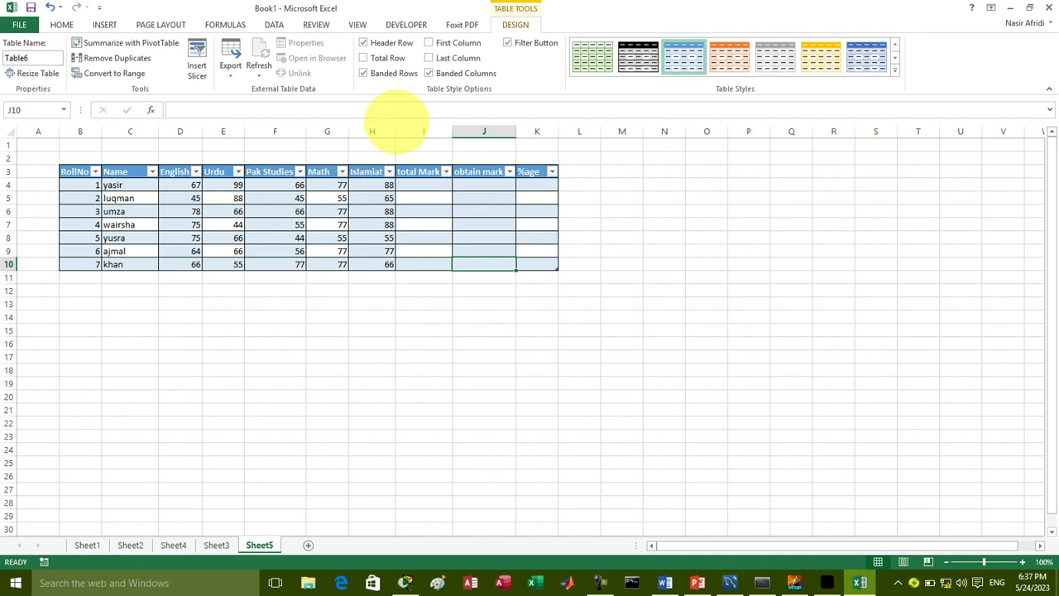
# Turn off banded columns and the header filter buttons
pyautogui.click(429, 73)
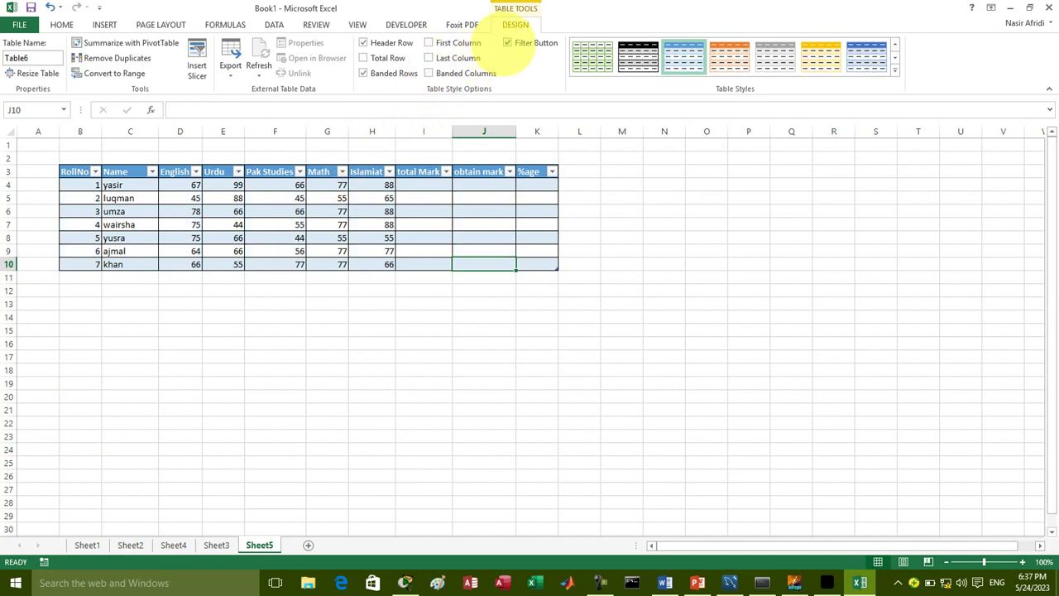
pyautogui.click(507, 42)
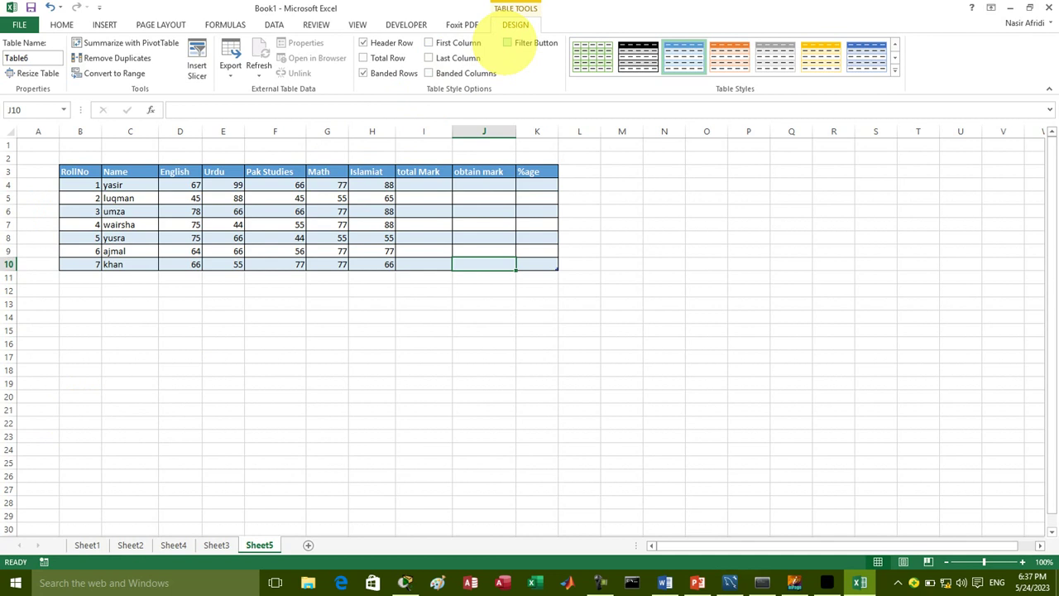
pyautogui.click(116, 172)
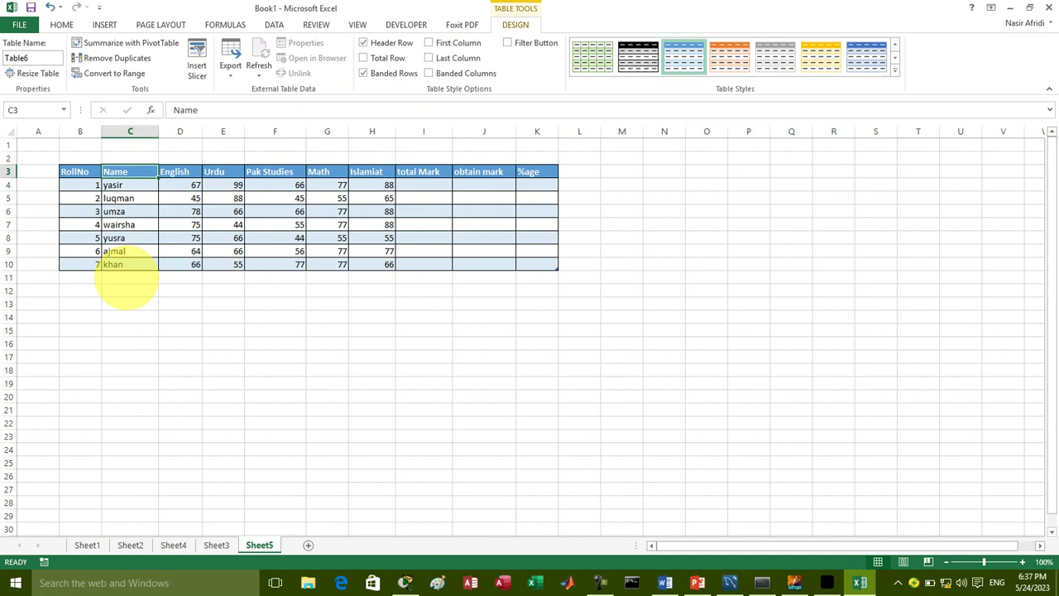
# Enter 500 in I4 and fill it down to I10 for all seven students
pyautogui.click(426, 184)
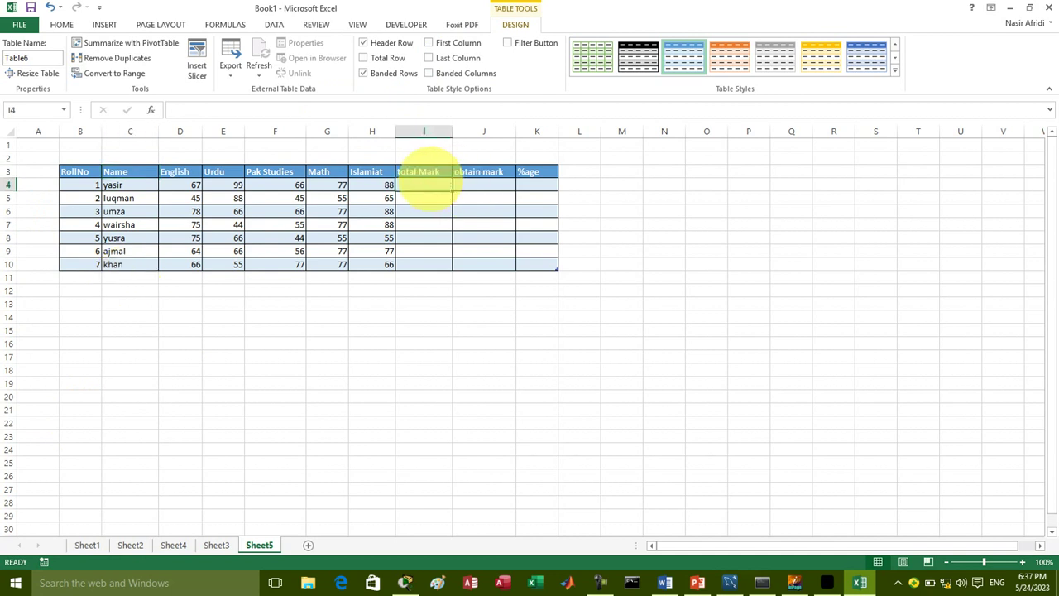
pyautogui.write('500')
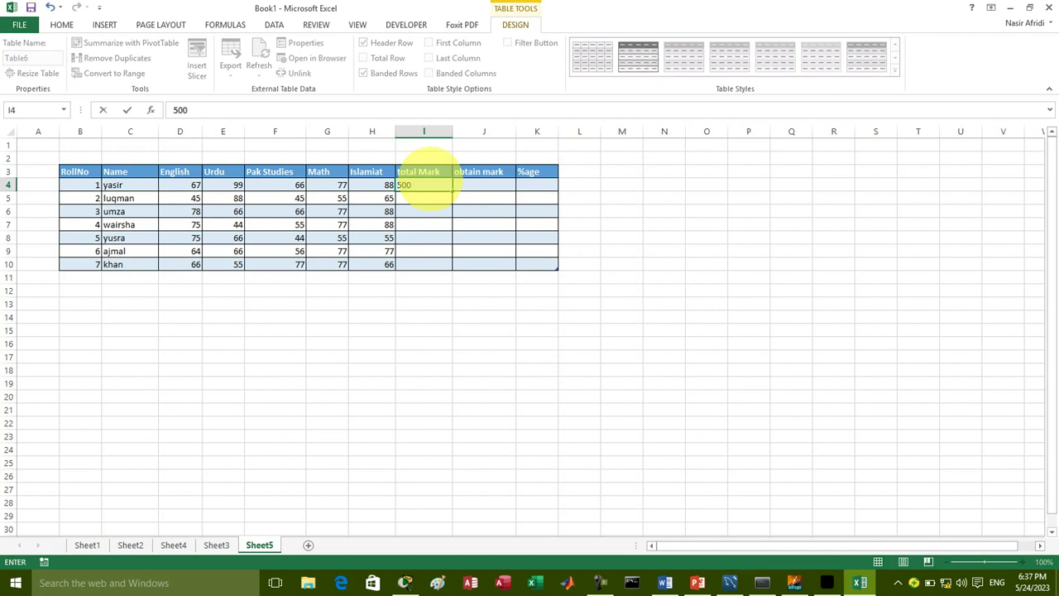
pyautogui.press('Return')
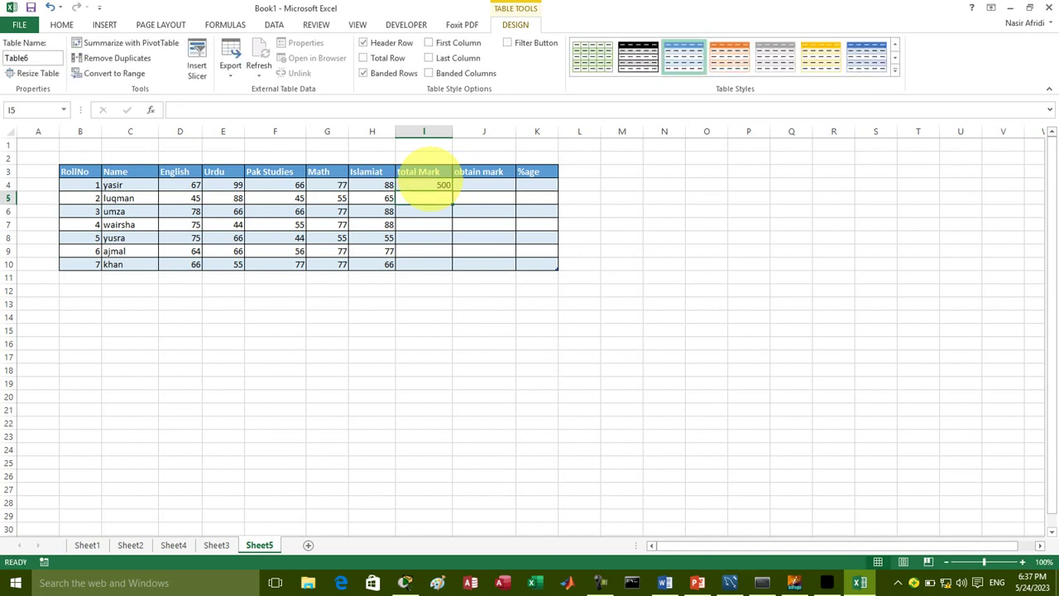
pyautogui.click(426, 184)
pyautogui.moveTo(452, 191); pyautogui.dragTo(453, 273)
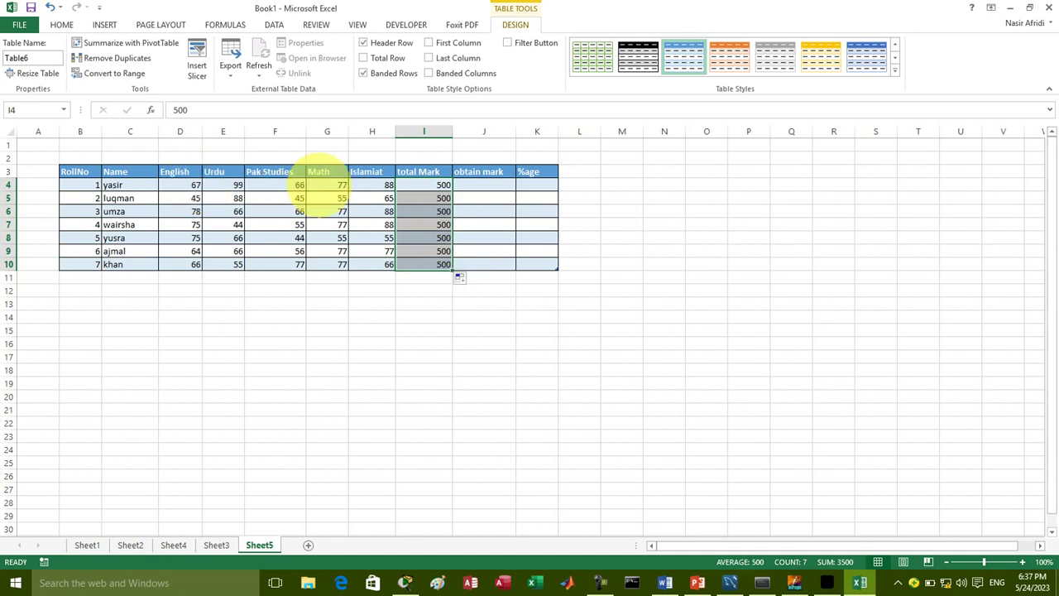
# Enter =SUM(D4:H4) in J4 so each obtain mark totals English through Islamiat
pyautogui.click(484, 185)
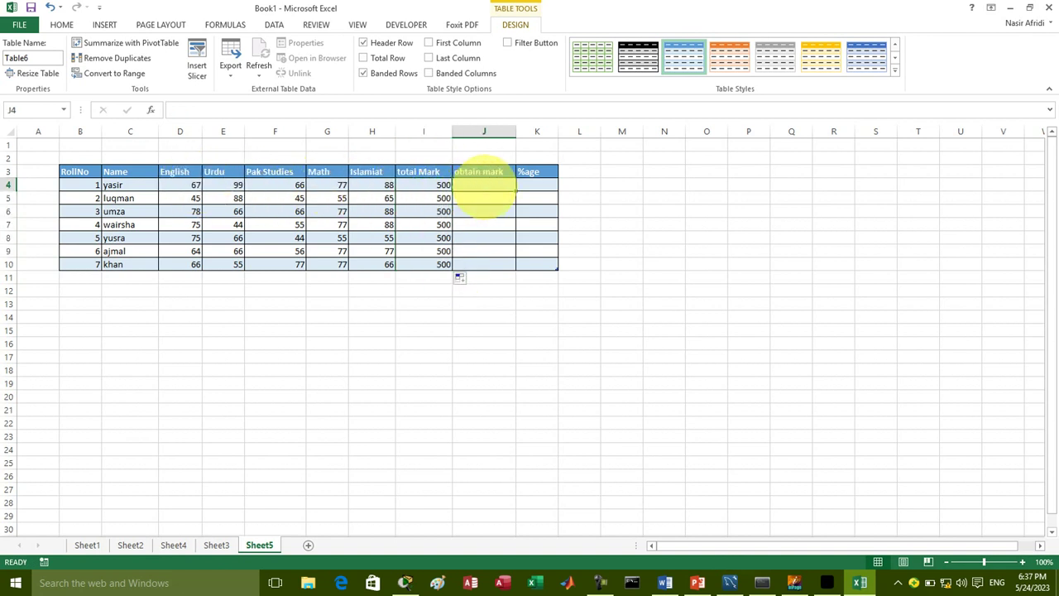
pyautogui.write('=sum')
pyautogui.press('Tab')
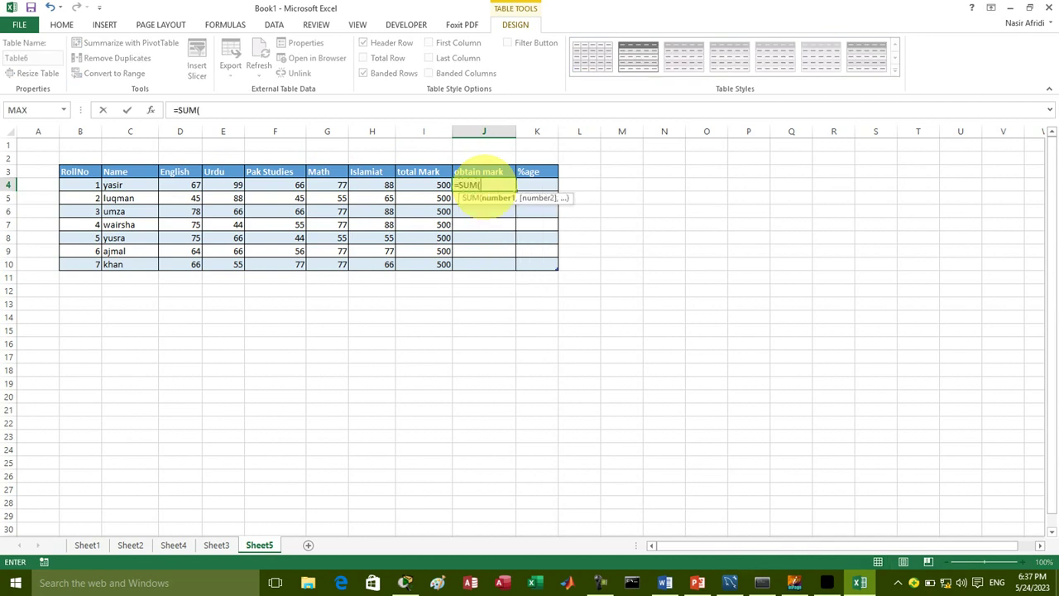
pyautogui.moveTo(180, 184); pyautogui.dragTo(365, 184)
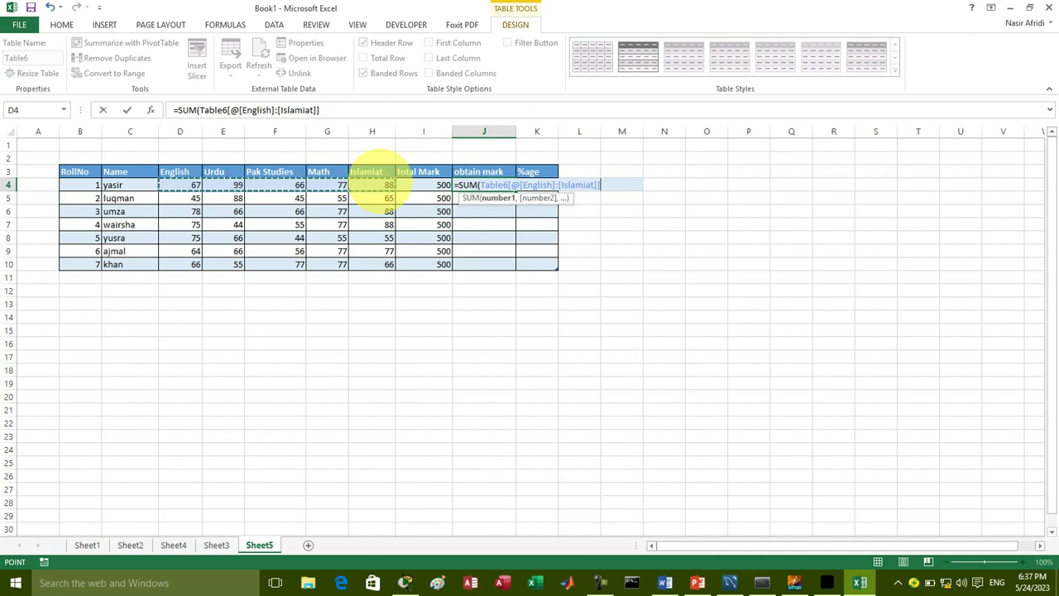
pyautogui.press('Return')
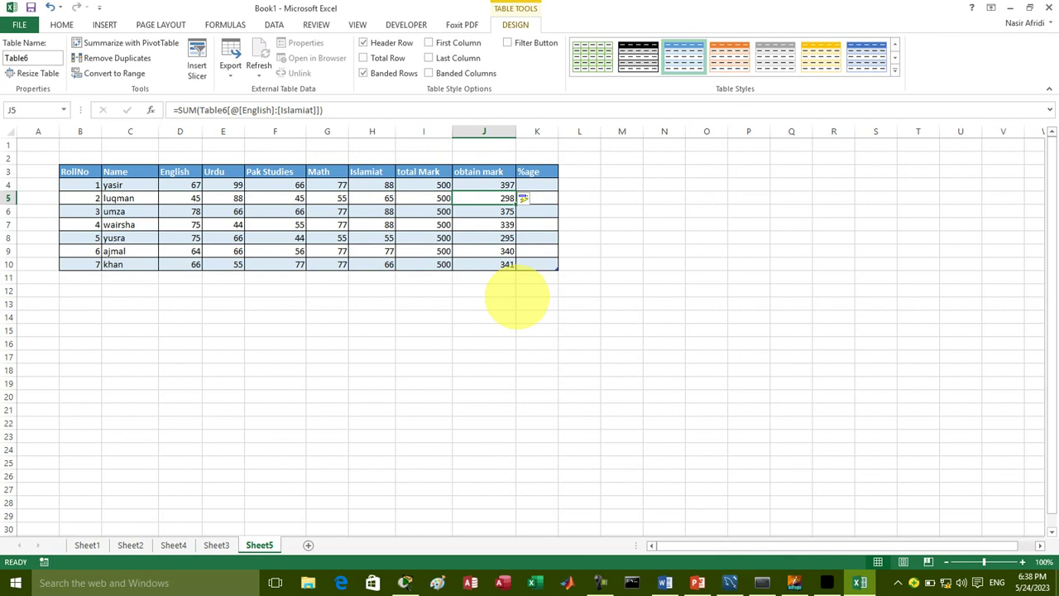
pyautogui.click(538, 186)
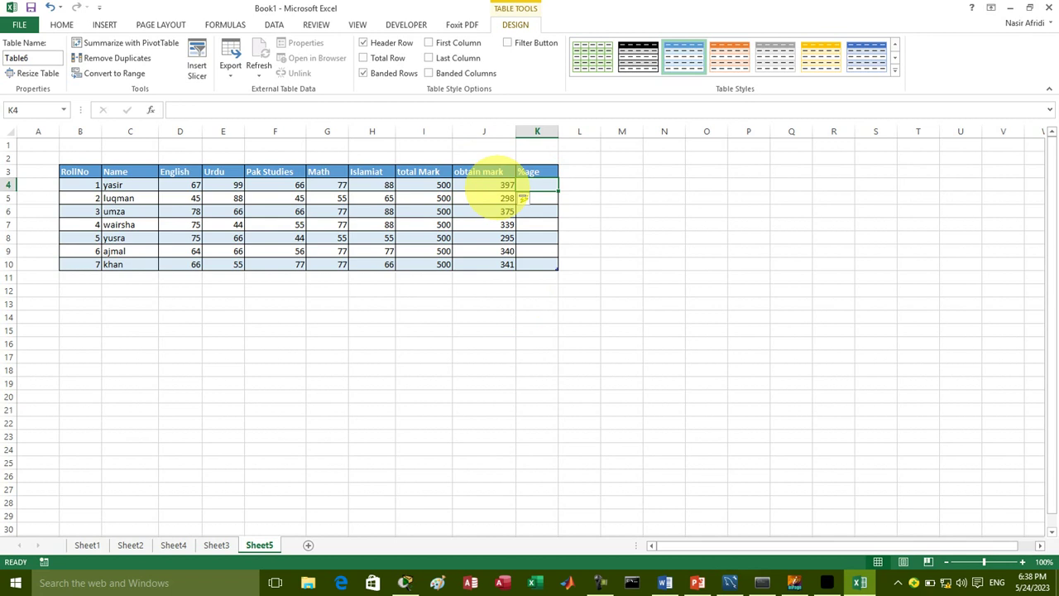
# Enter the %age formula in K4 as obtain mark / total Mark * 100
pyautogui.write('=')
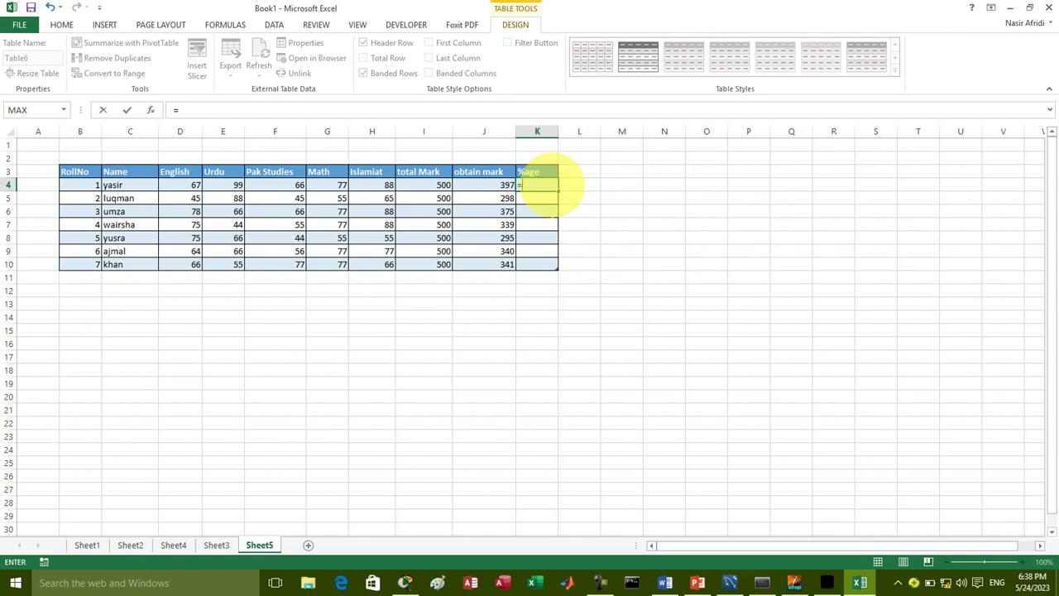
pyautogui.click(487, 186)
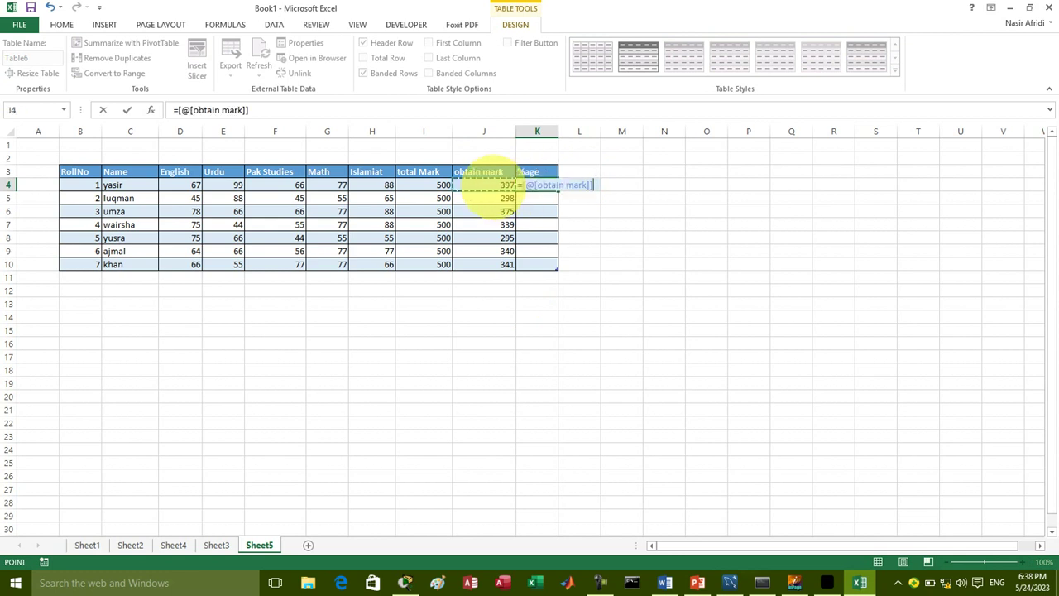
pyautogui.write('/')
pyautogui.click(424, 187)
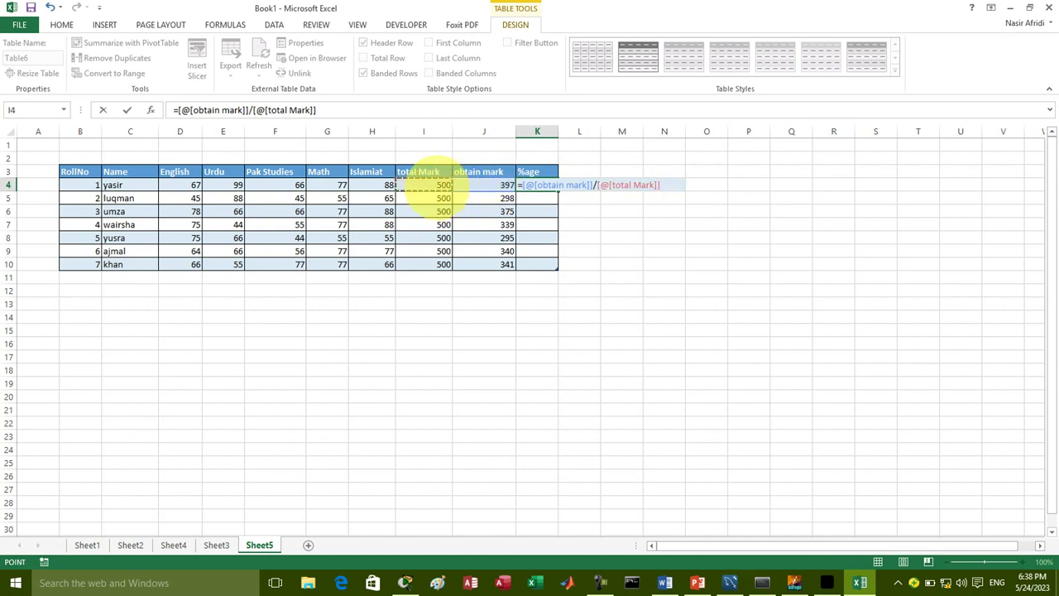
pyautogui.write('*100')
pyautogui.press('Return')
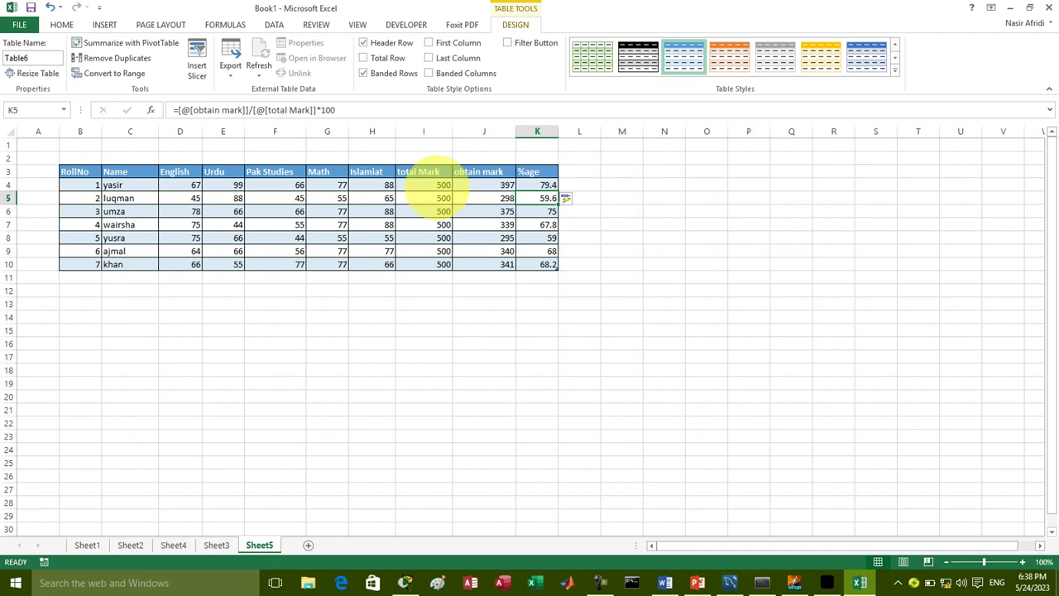
# Add a new empty row 11 at the end of the table
pyautogui.moveTo(486, 186)
pyautogui.mouseDown()
pyautogui.moveTo(517, 236)
pyautogui.moveTo(509, 263)
pyautogui.mouseUp()
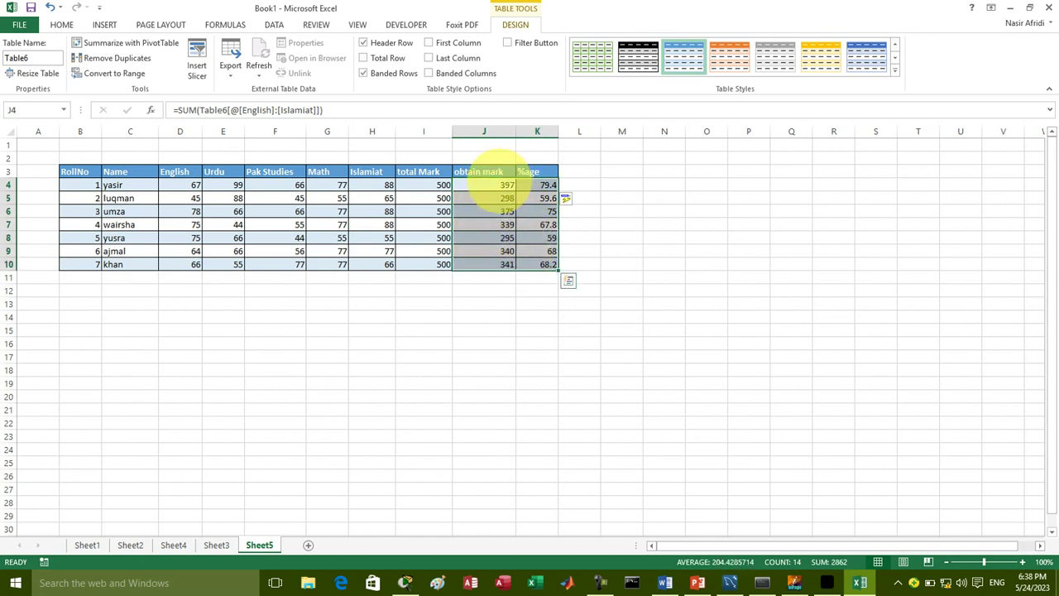
pyautogui.click(492, 184)
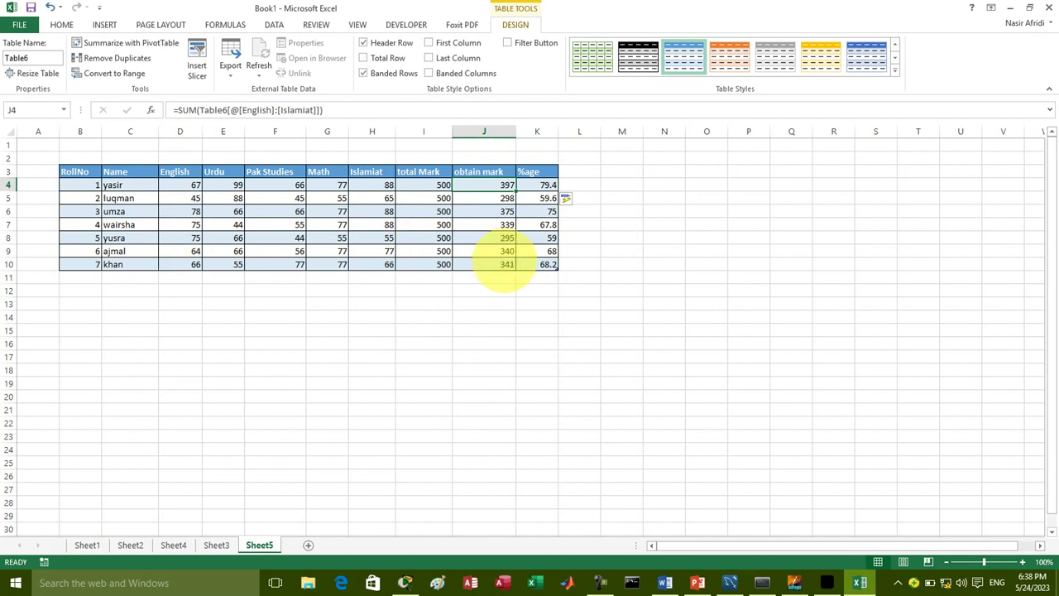
pyautogui.click(532, 263)
pyautogui.press('Tab')
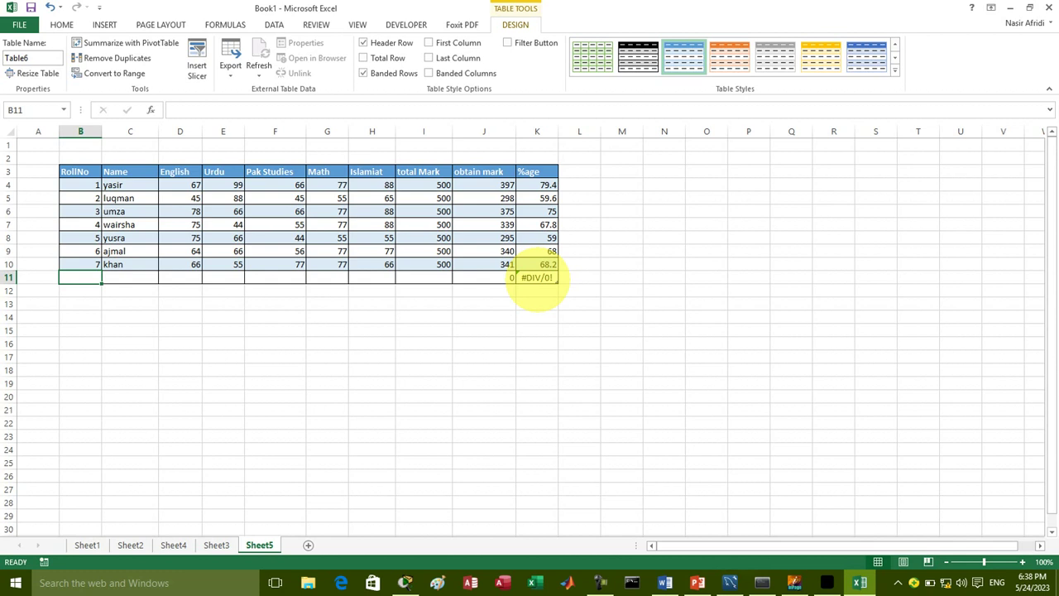
# Wrap row 11's %age formula in IFERROR with "" so #DIV/0! shows blank
pyautogui.click(538, 279)
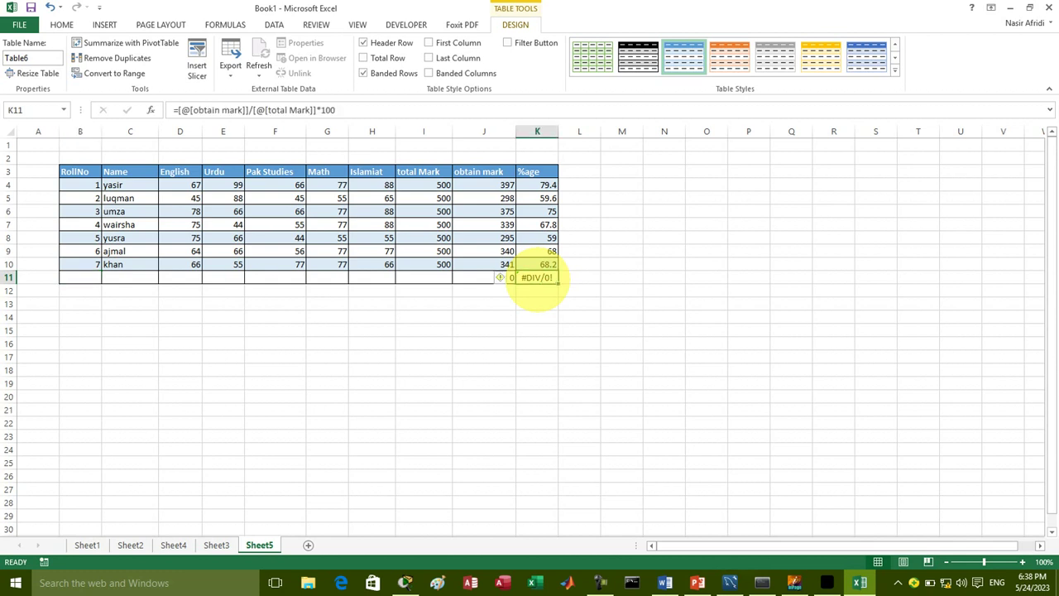
pyautogui.click(176, 110)
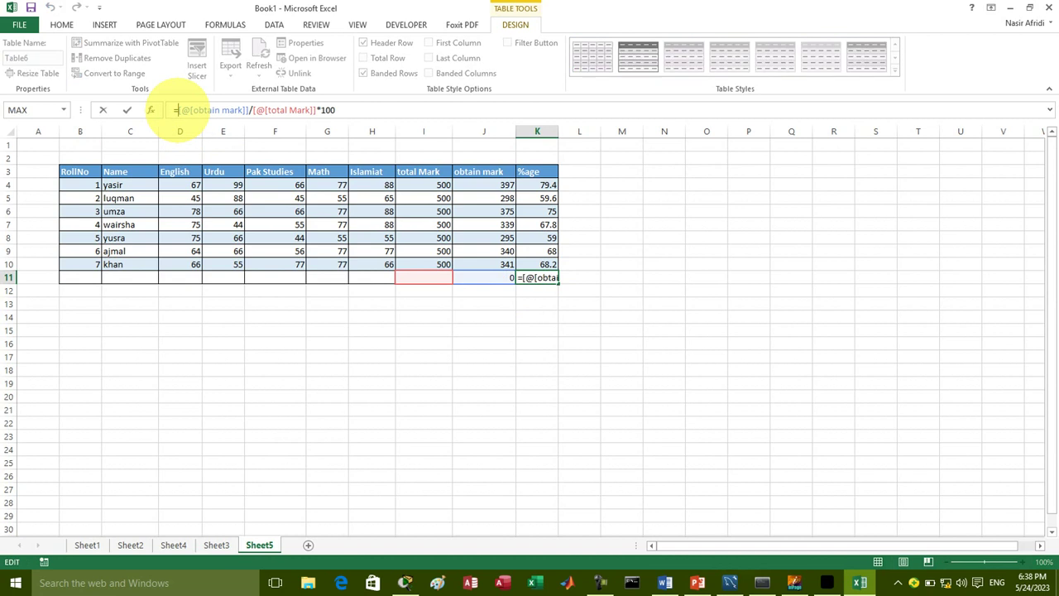
pyautogui.write('iferror')
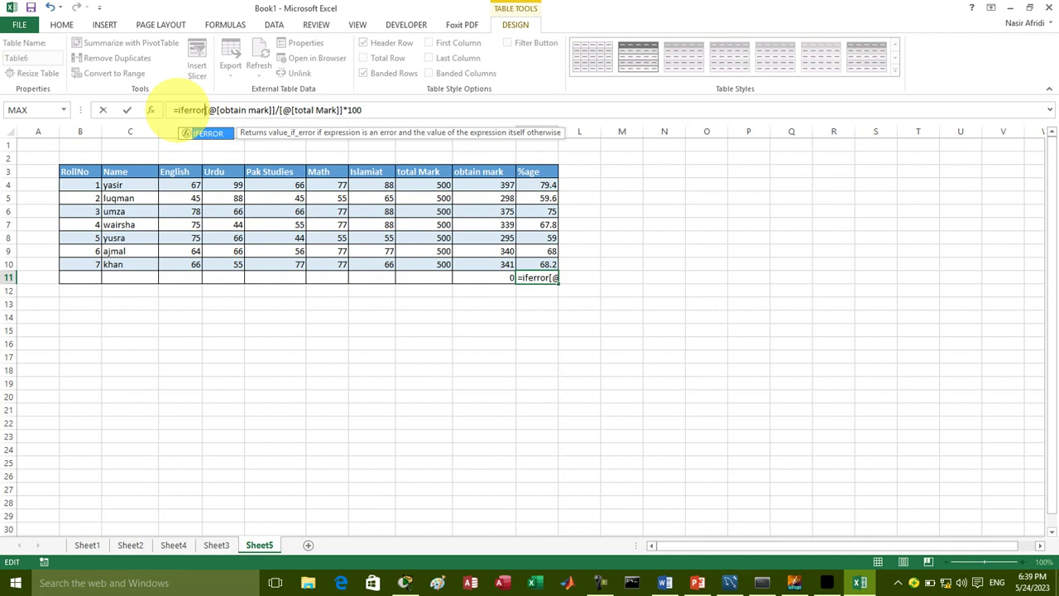
pyautogui.press('Tab')
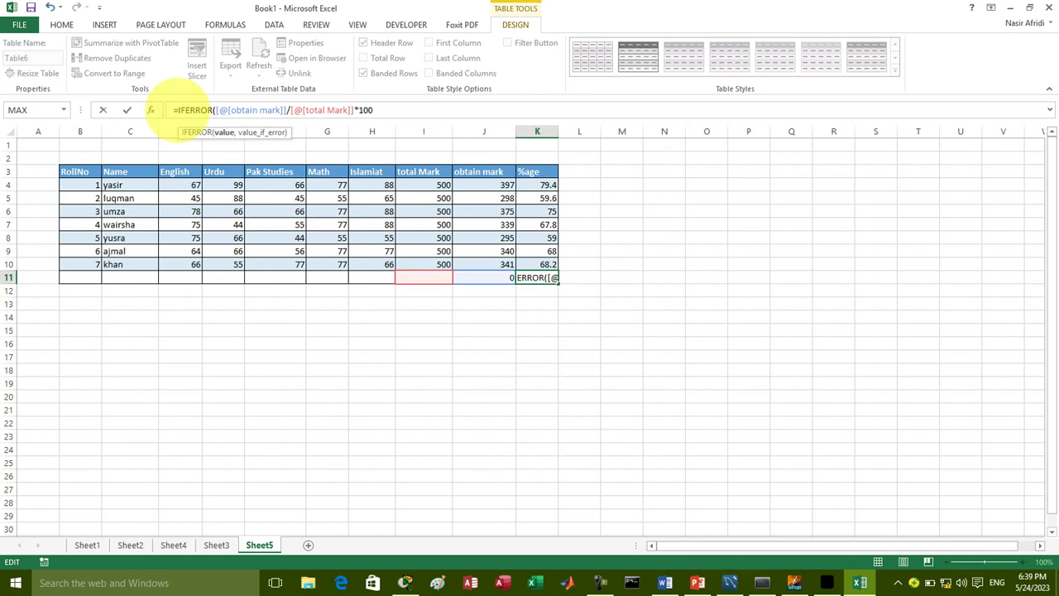
pyautogui.click(395, 109)
pyautogui.write(',"")')
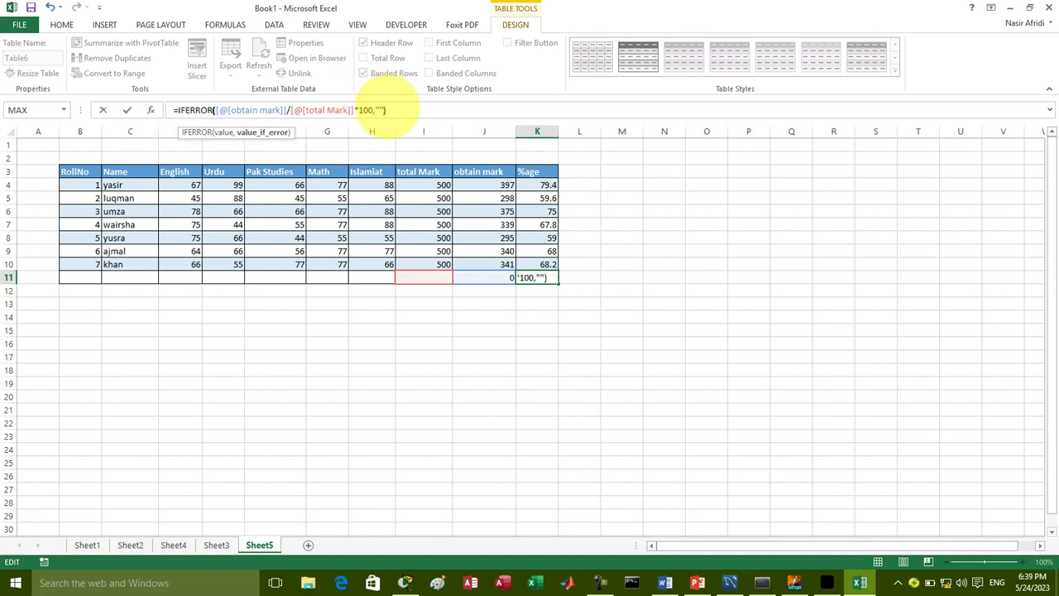
pyautogui.press('Return')
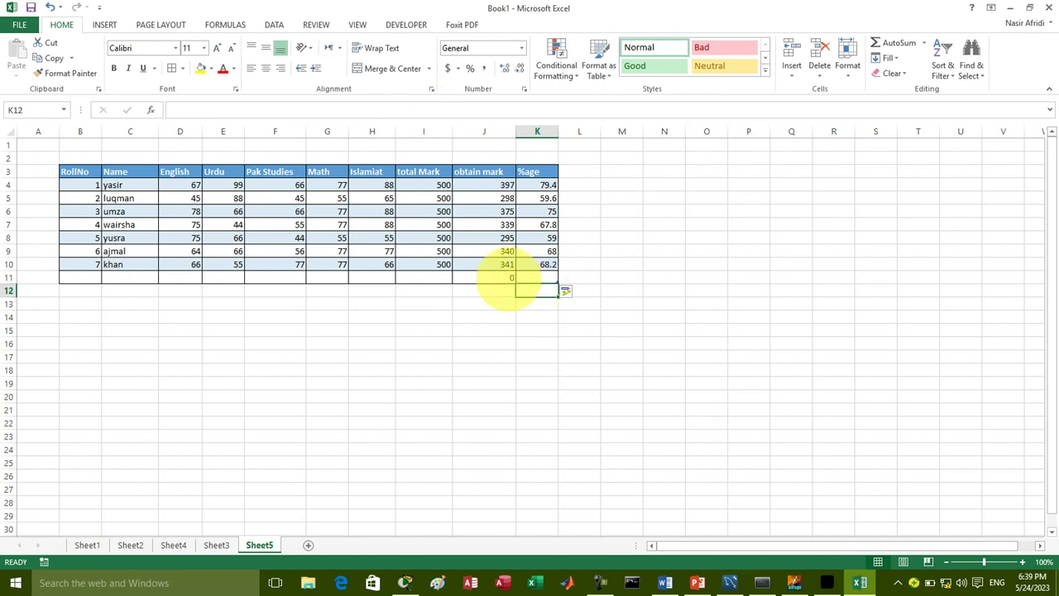
# Start the new row with roll number 8 and the student's name
pyautogui.click(511, 282)
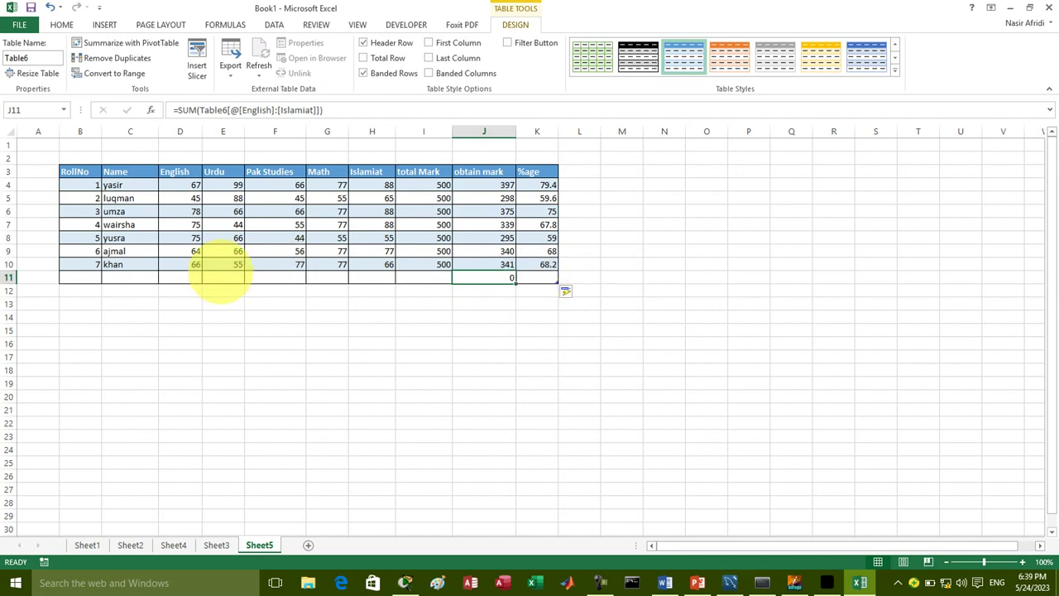
pyautogui.click(79, 278)
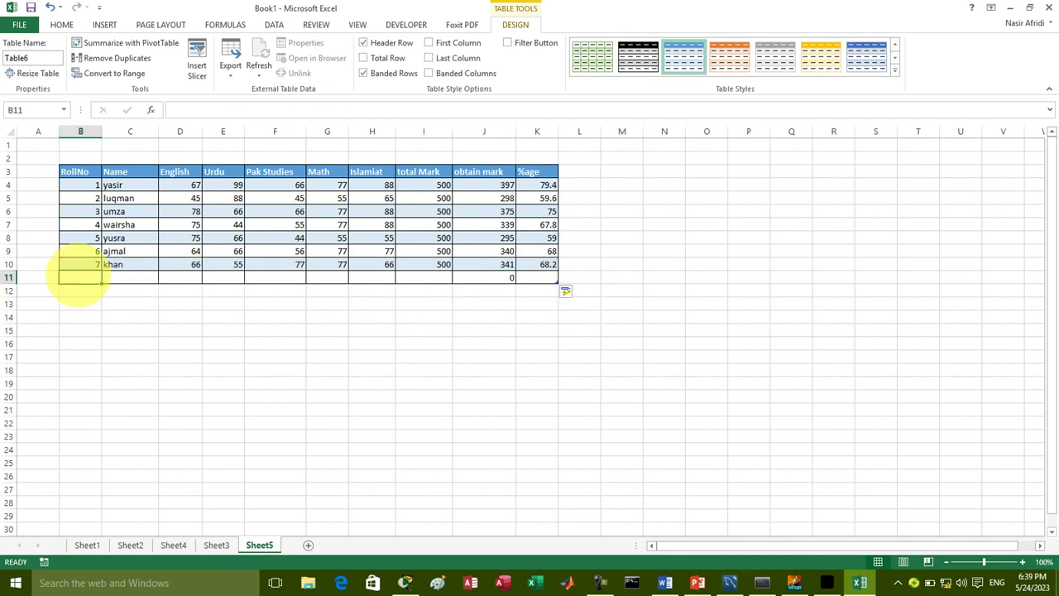
pyautogui.write('8')
pyautogui.press('Tab')
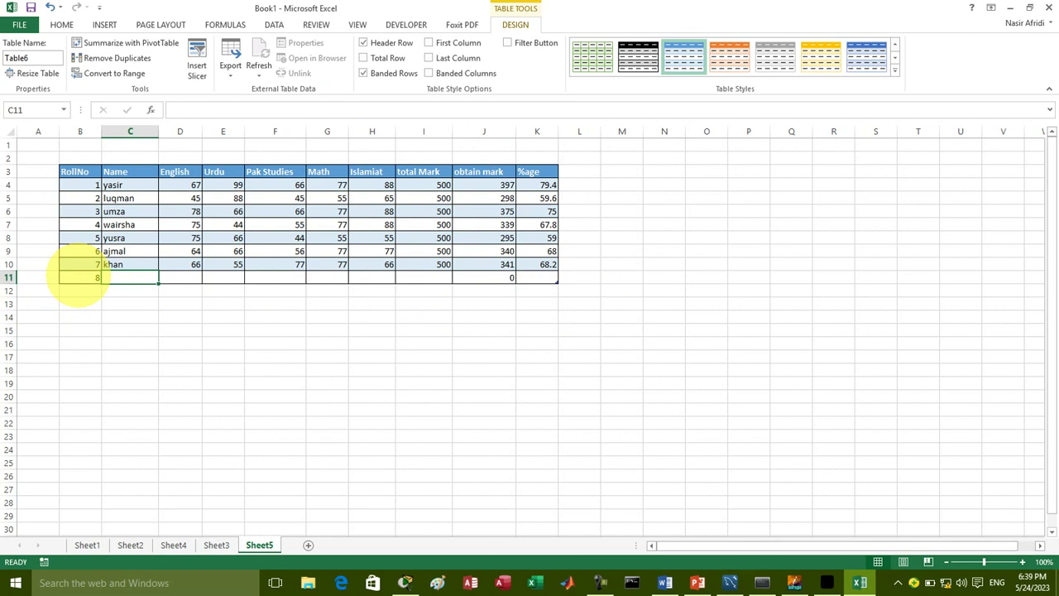
pyautogui.write('ahmad')
pyautogui.press('Tab')
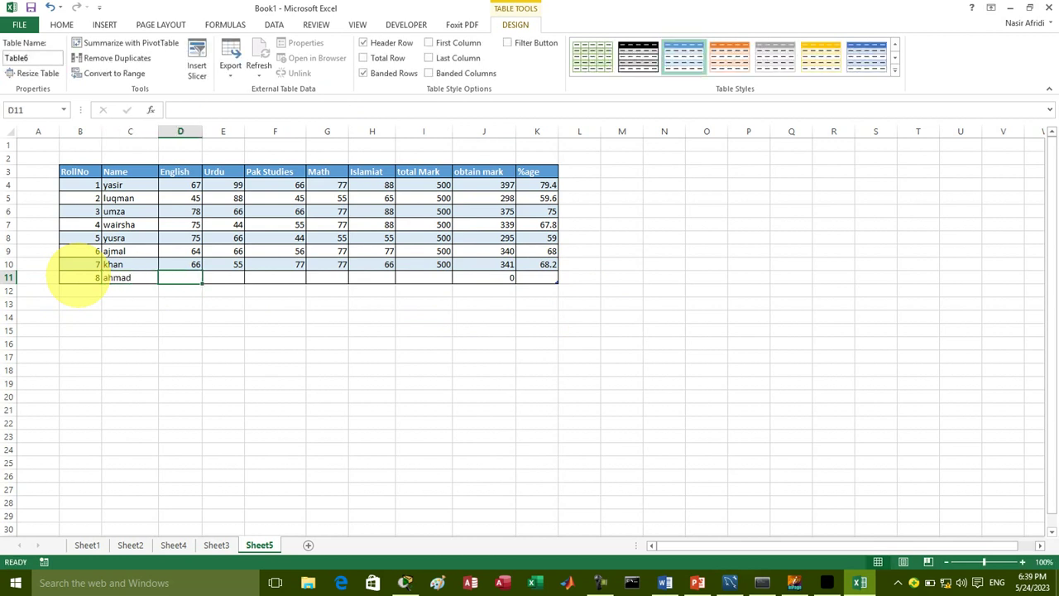
# Enter marks 44, 66, 77, 77, 88 for English through Islamiat, plus an initial total Mark
pyautogui.write('44')
pyautogui.press('Tab')
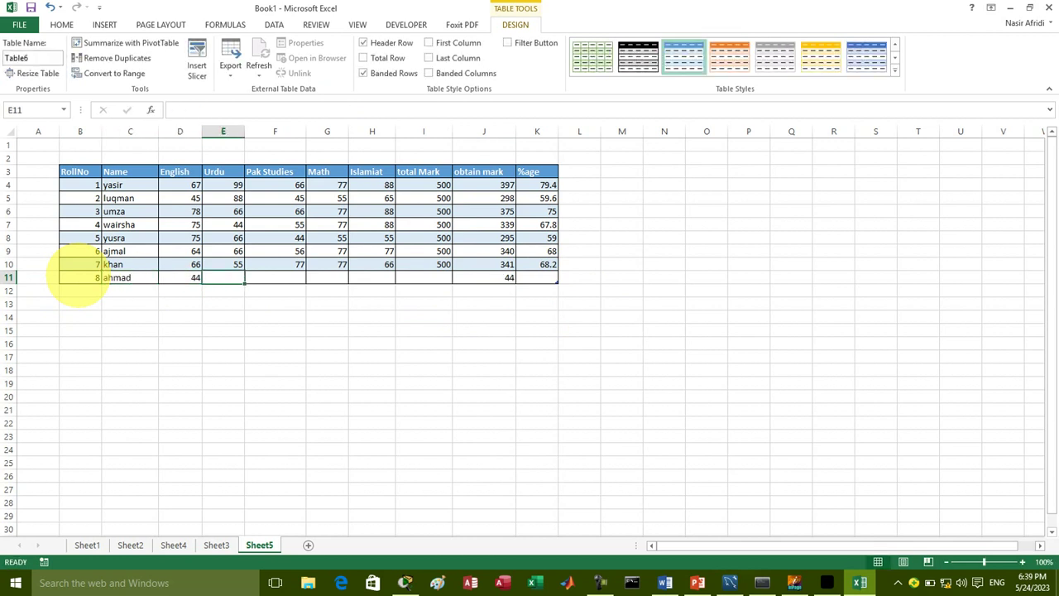
pyautogui.write('66')
pyautogui.press('Tab')
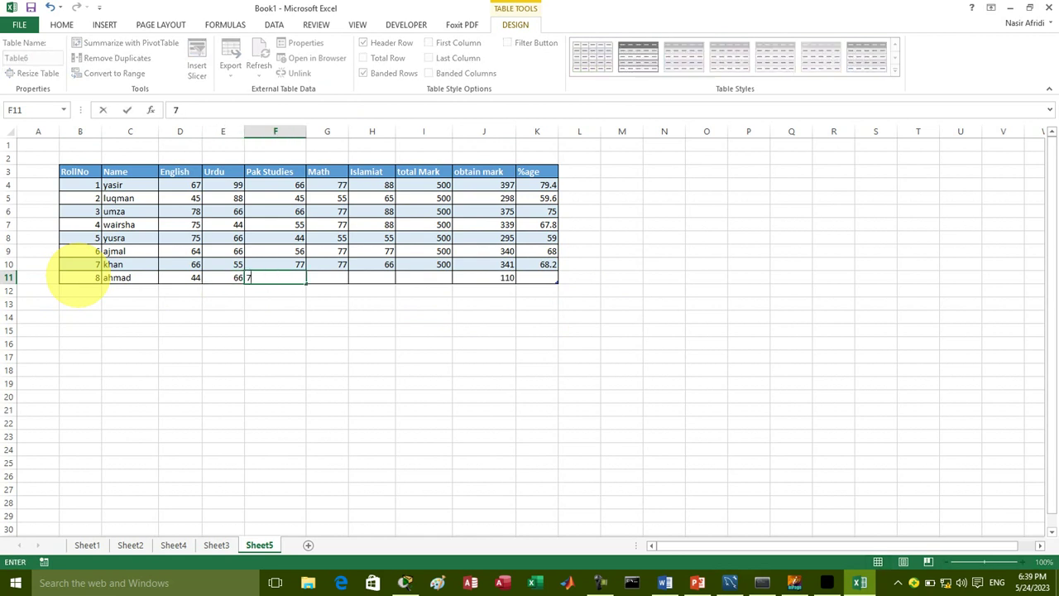
pyautogui.write('77')
pyautogui.press('Tab')
pyautogui.write('77')
pyautogui.press('Tab')
pyautogui.write('88')
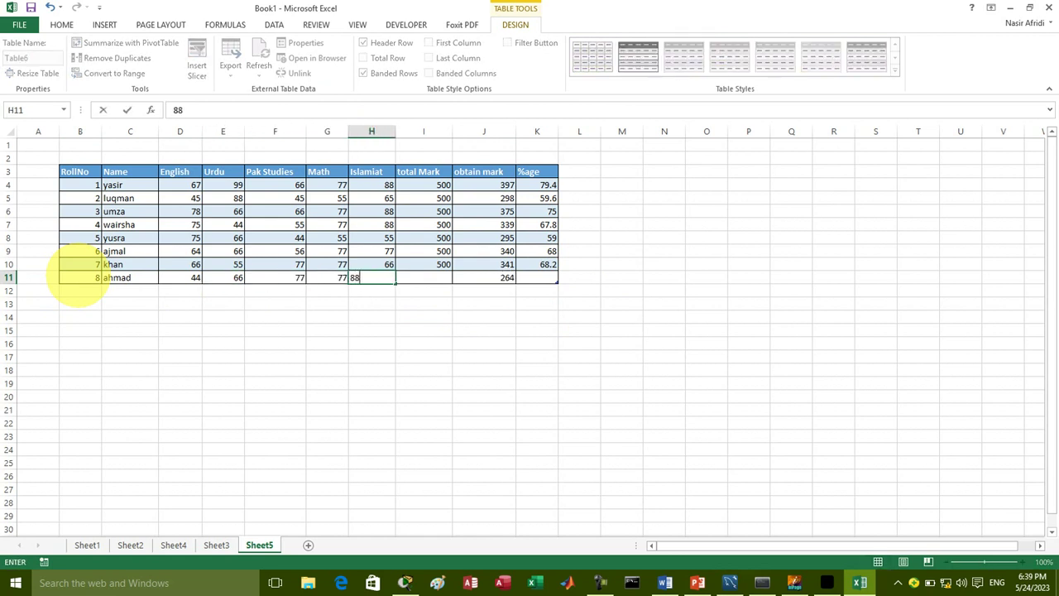
pyautogui.press('Tab')
pyautogui.write('88')
pyautogui.press('Tab')
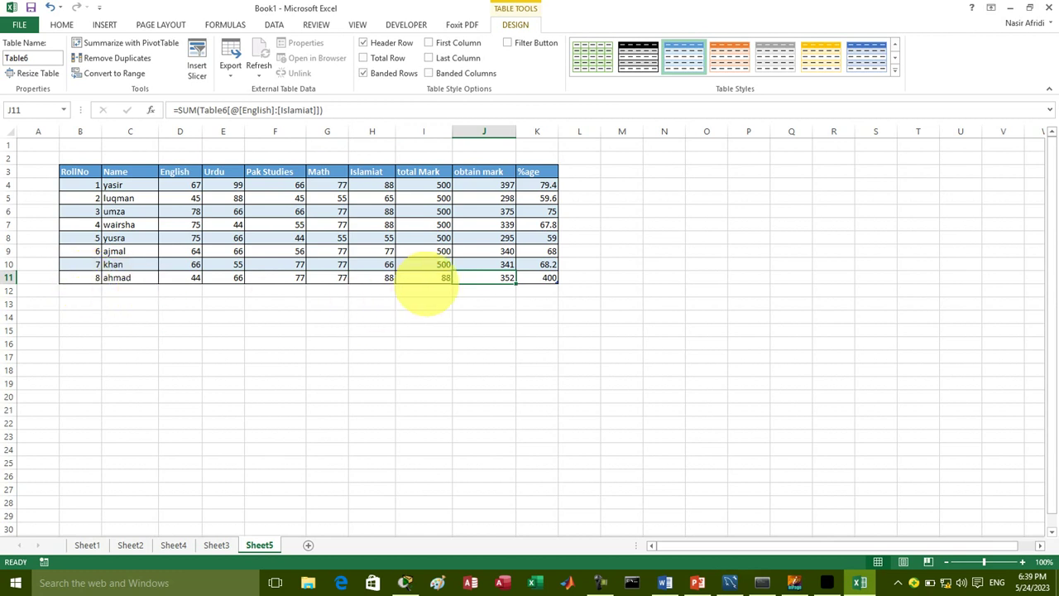
# Correct the new row's total Mark to 500, giving 352 and 70.4%
pyautogui.hotkey('ctrl', 'a')
pyautogui.click(436, 280)
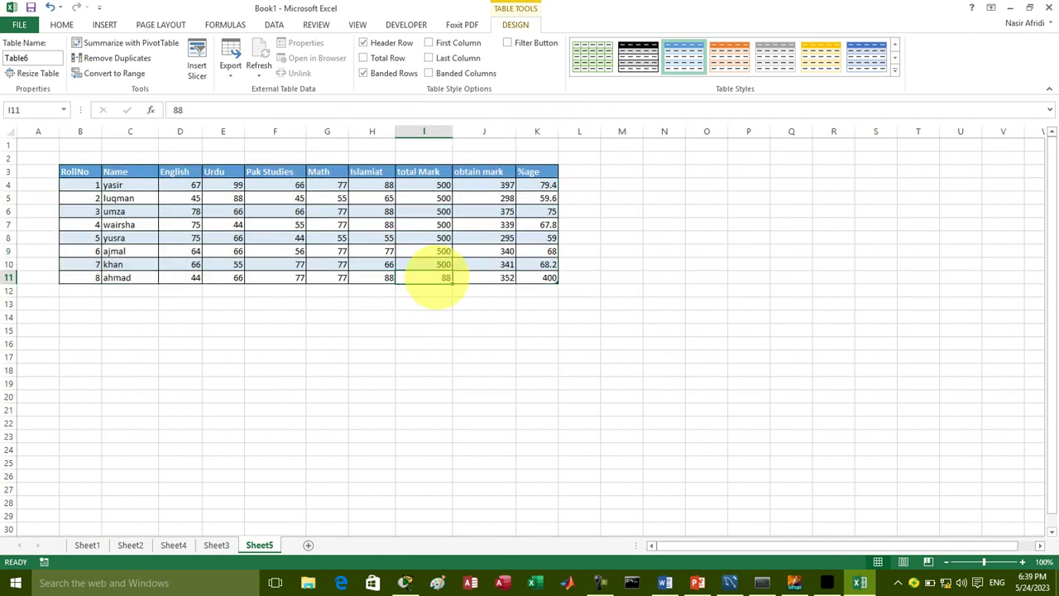
pyautogui.write('500')
pyautogui.press('Tab')
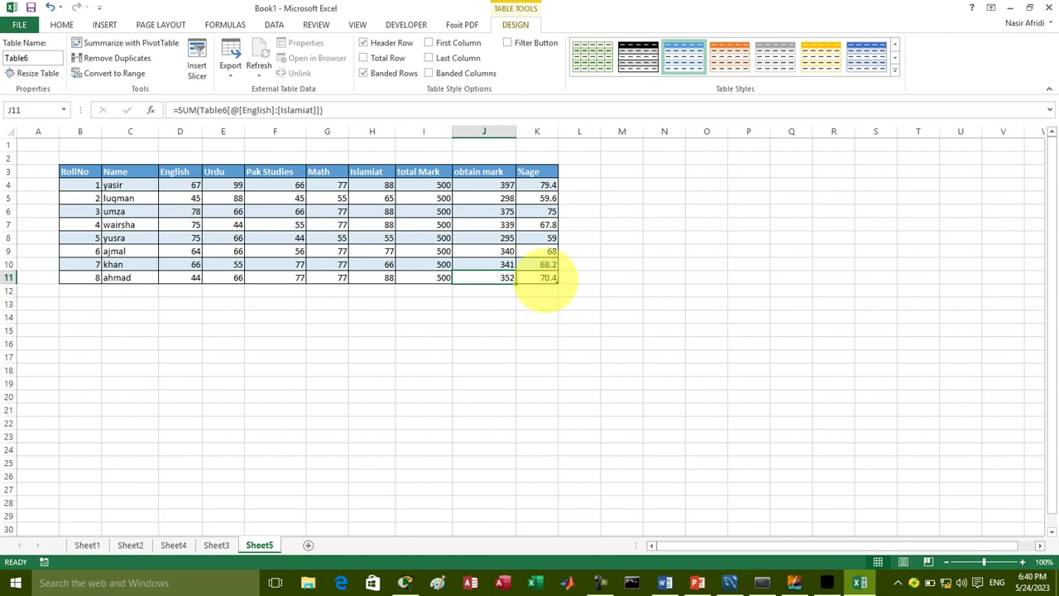
pyautogui.click(480, 184)
pyautogui.moveTo(481, 177); pyautogui.dragTo(535, 280)
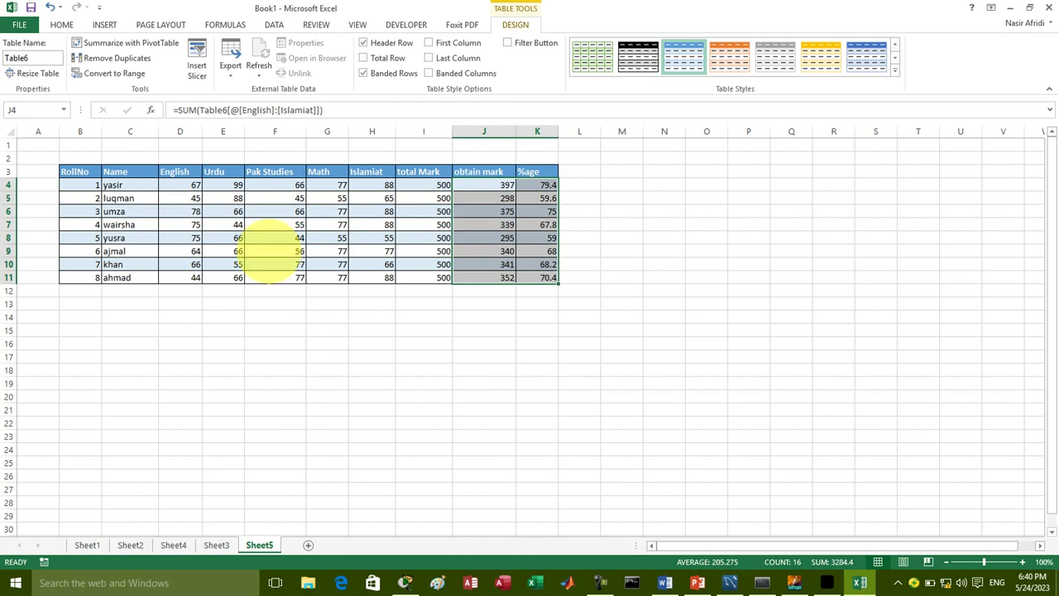
pyautogui.moveTo(177, 131); pyautogui.dragTo(303, 132)
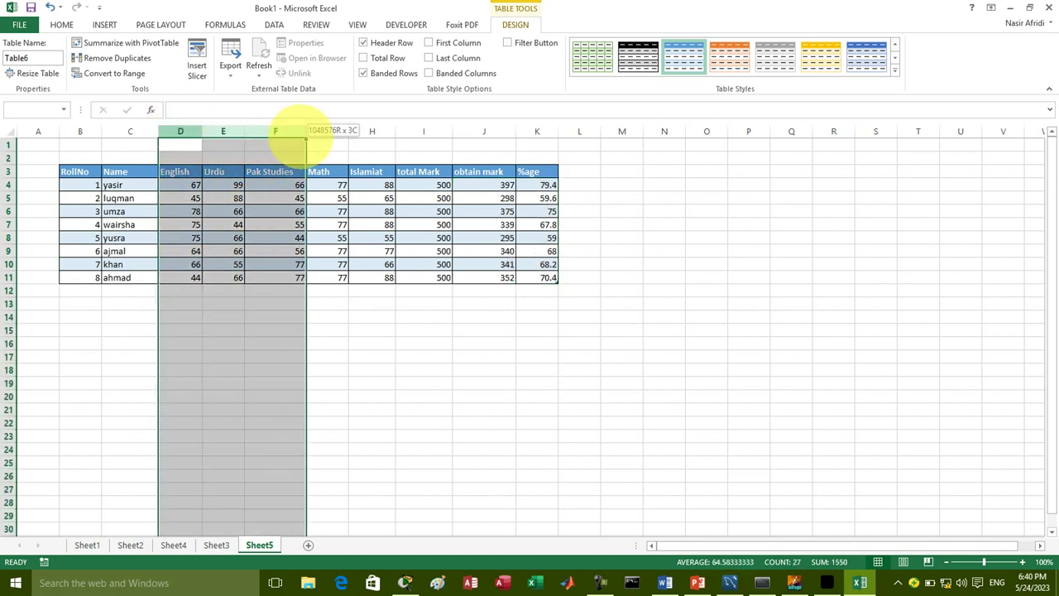
pyautogui.click(8, 198)
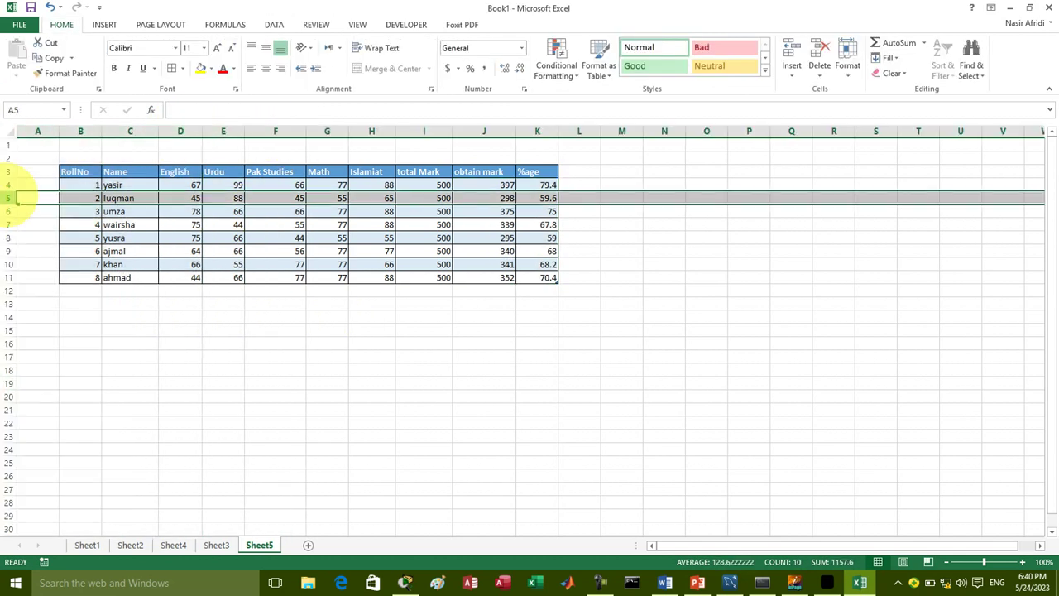
pyautogui.moveTo(10, 185); pyautogui.dragTo(10, 253)
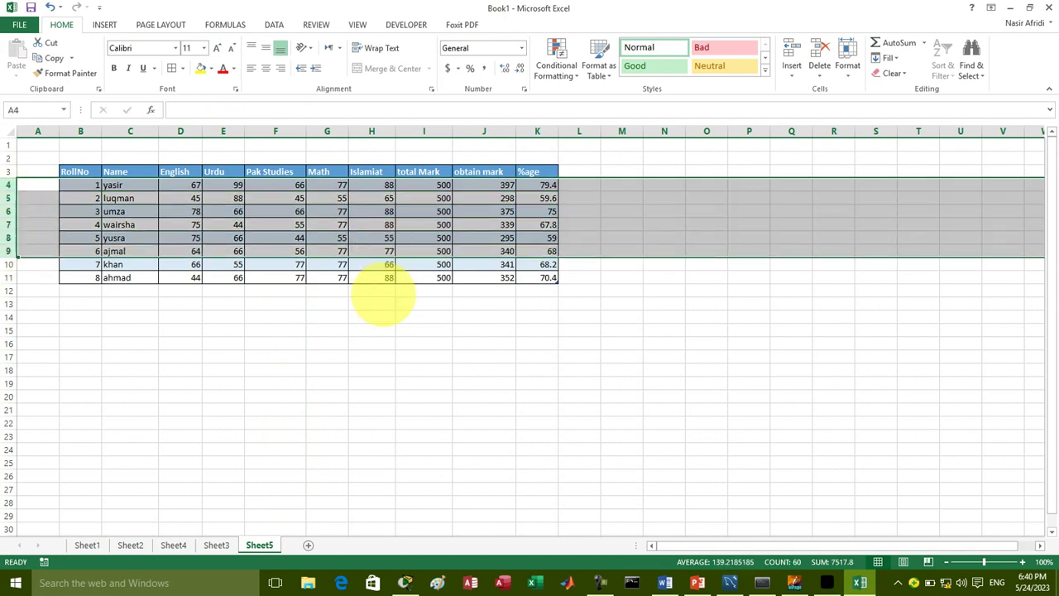
pyautogui.click(389, 356)
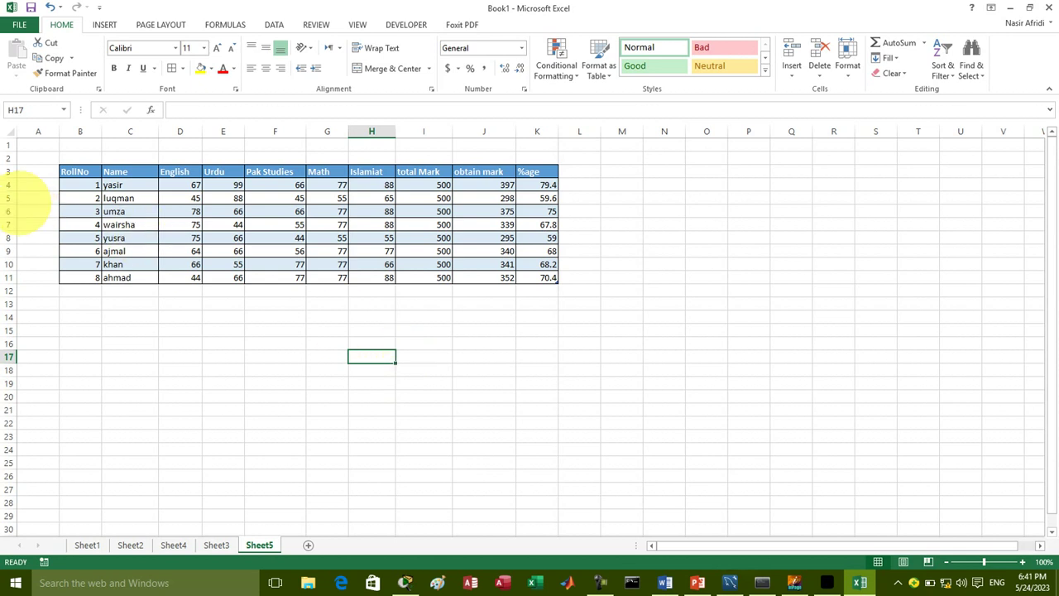
pyautogui.click(18, 199)
pyautogui.moveTo(19, 199); pyautogui.dragTo(17, 225)
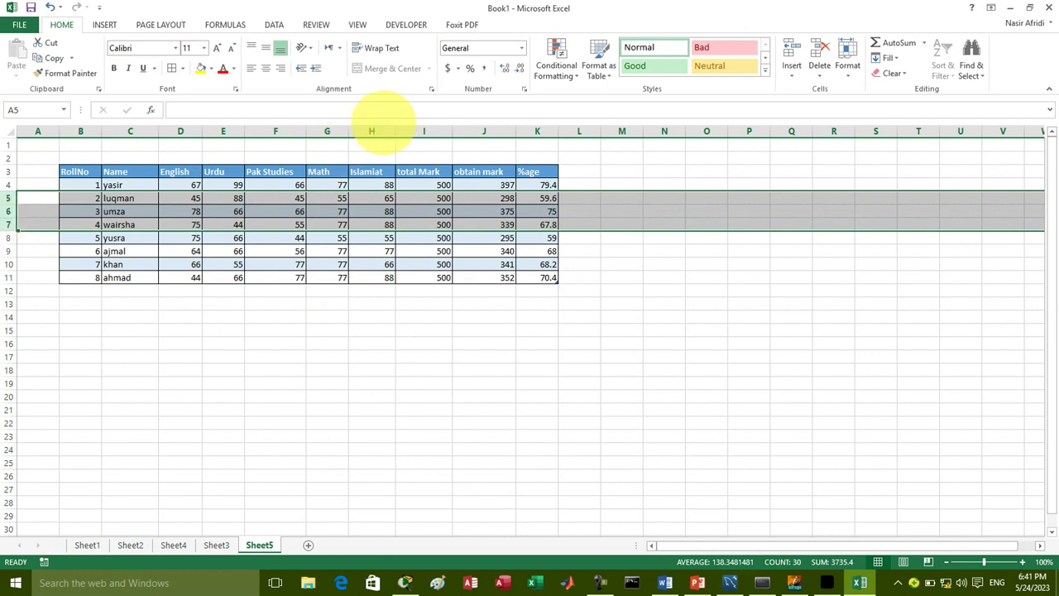
# Hide columns F:G holding the Pak Studies and Math marks
pyautogui.moveTo(276, 136); pyautogui.dragTo(347, 139)
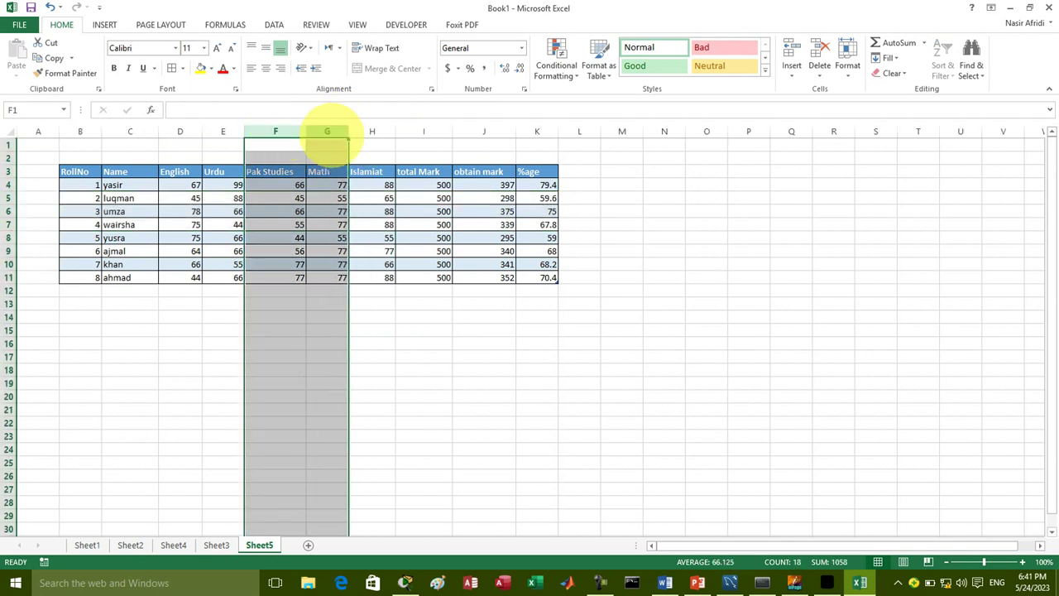
pyautogui.rightClick(332, 141)
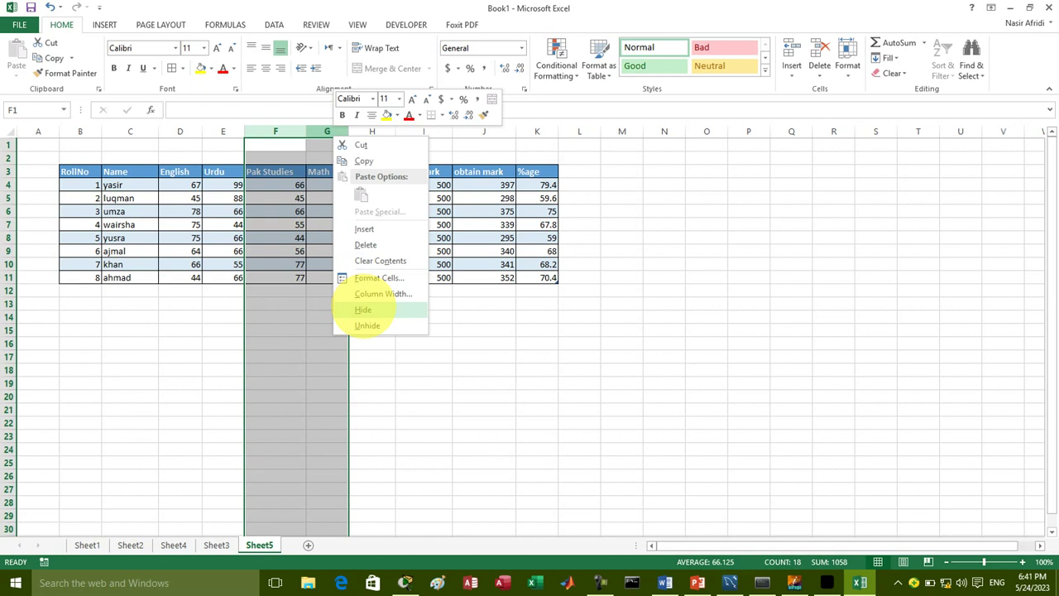
pyautogui.click(363, 310)
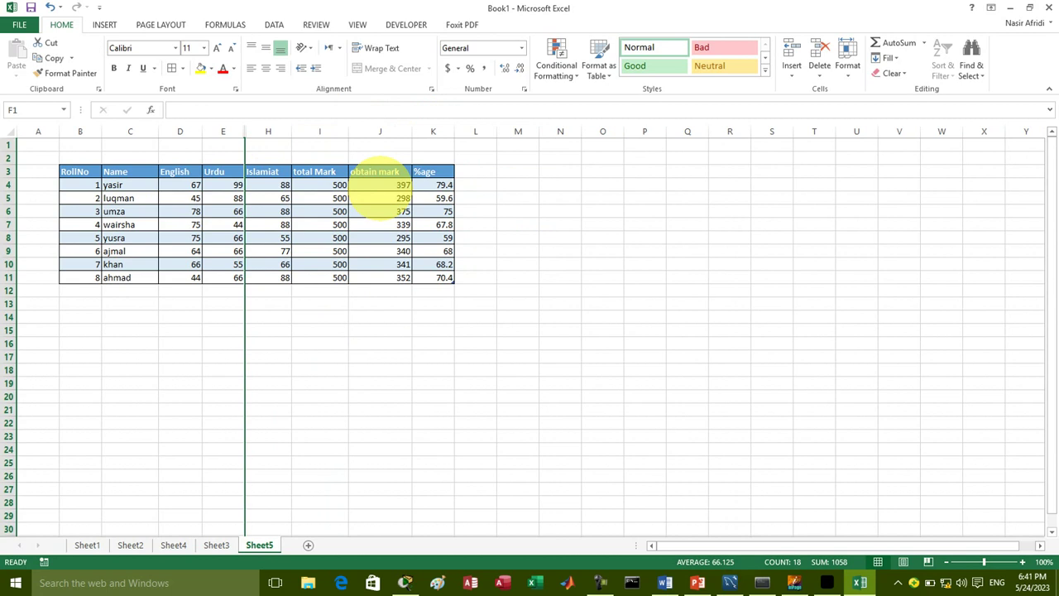
pyautogui.click(343, 424)
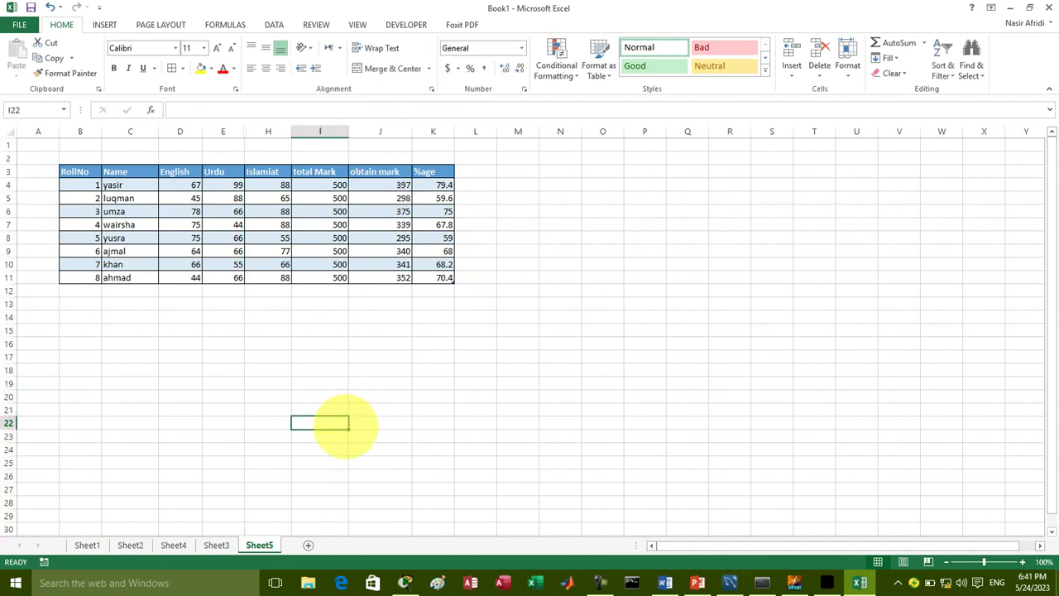
pyautogui.moveTo(186, 185); pyautogui.dragTo(264, 181)
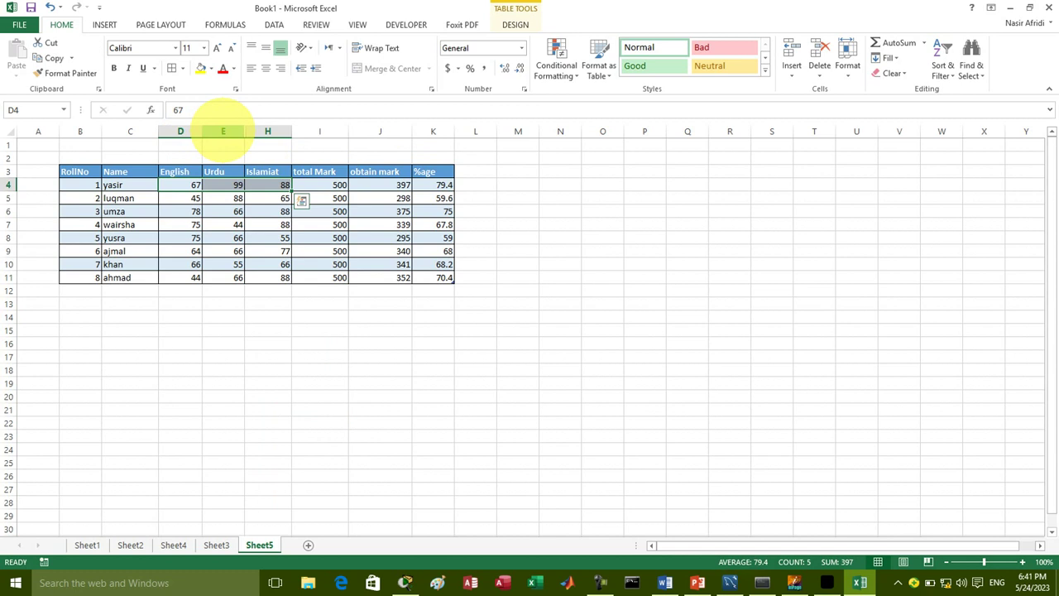
pyautogui.click(393, 185)
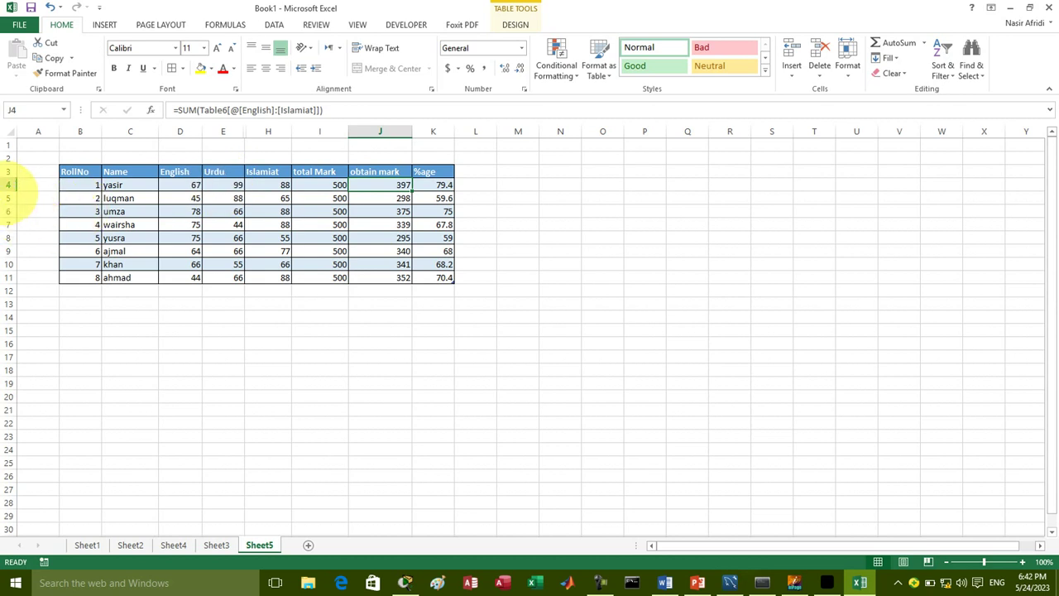
pyautogui.moveTo(12, 197); pyautogui.dragTo(13, 242)
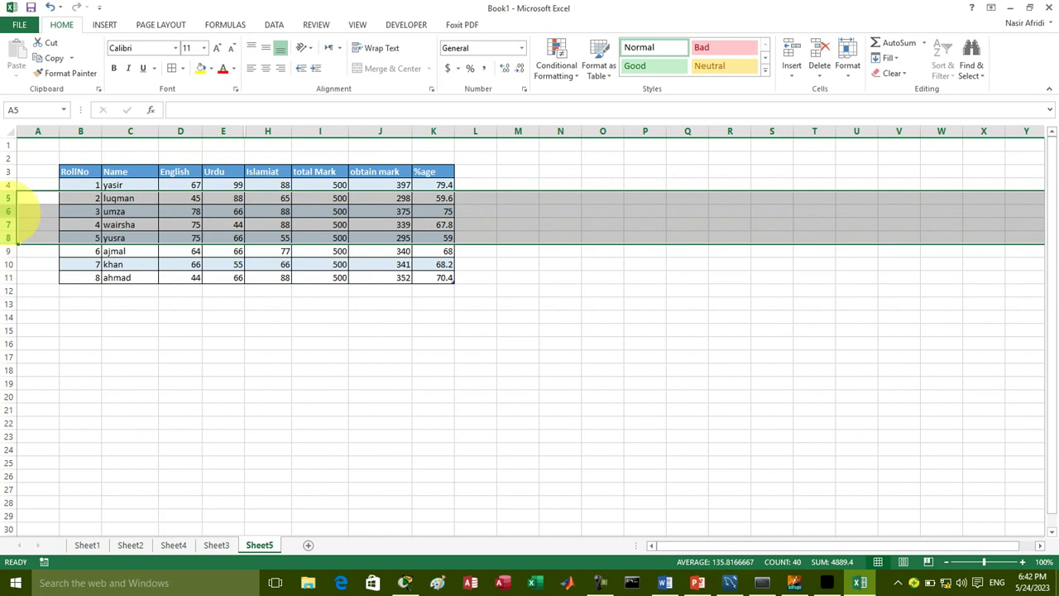
pyautogui.rightClick(11, 213)
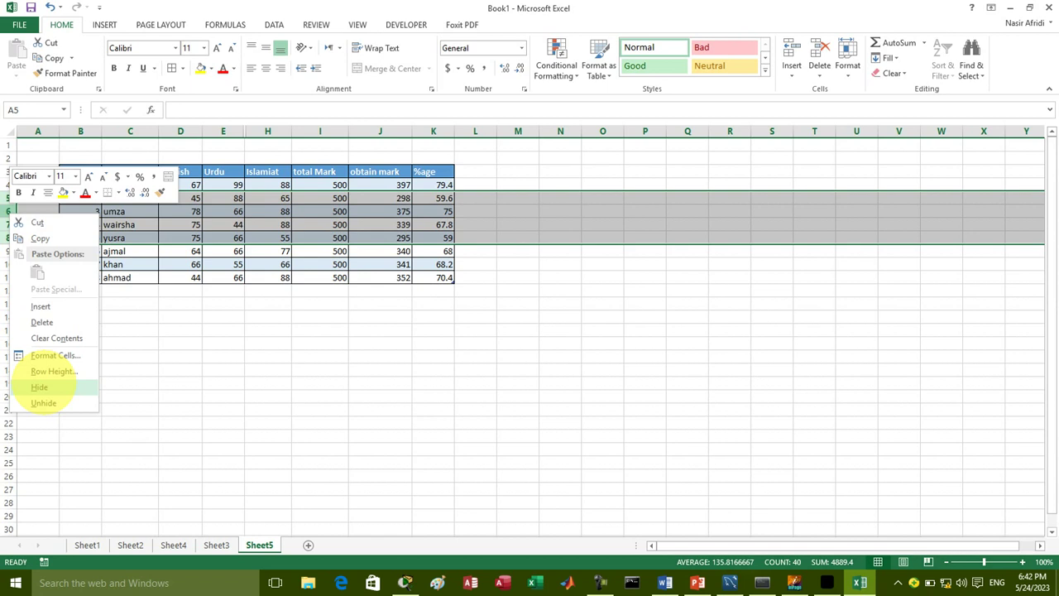
pyautogui.click(265, 379)
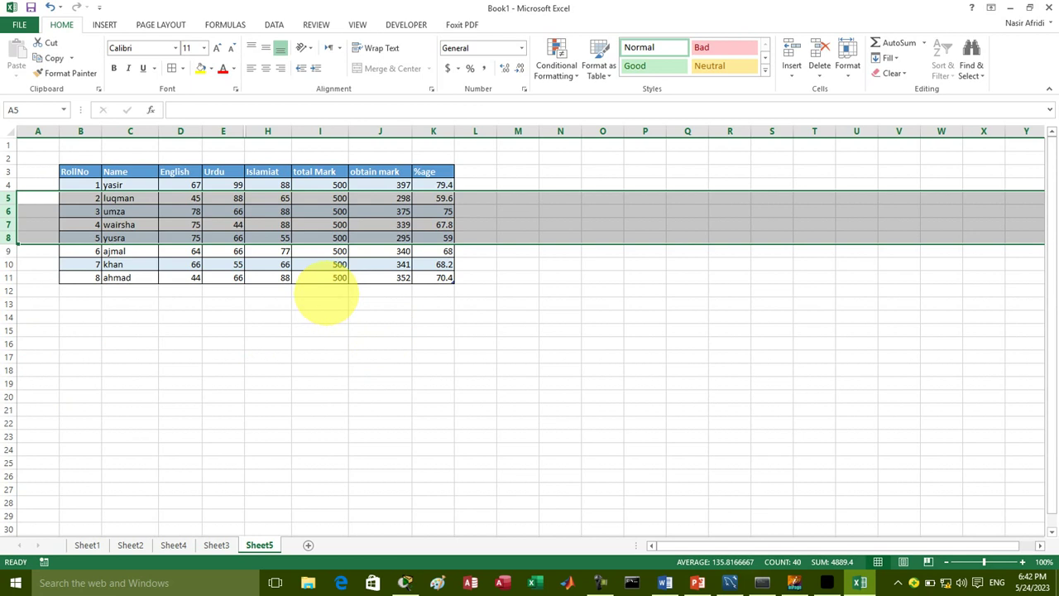
# Add SUM totals under total Mark (4000) and obtain mark (2737) in row 12
pyautogui.click(325, 291)
pyautogui.write('=sum')
pyautogui.doubleClick(325, 302)
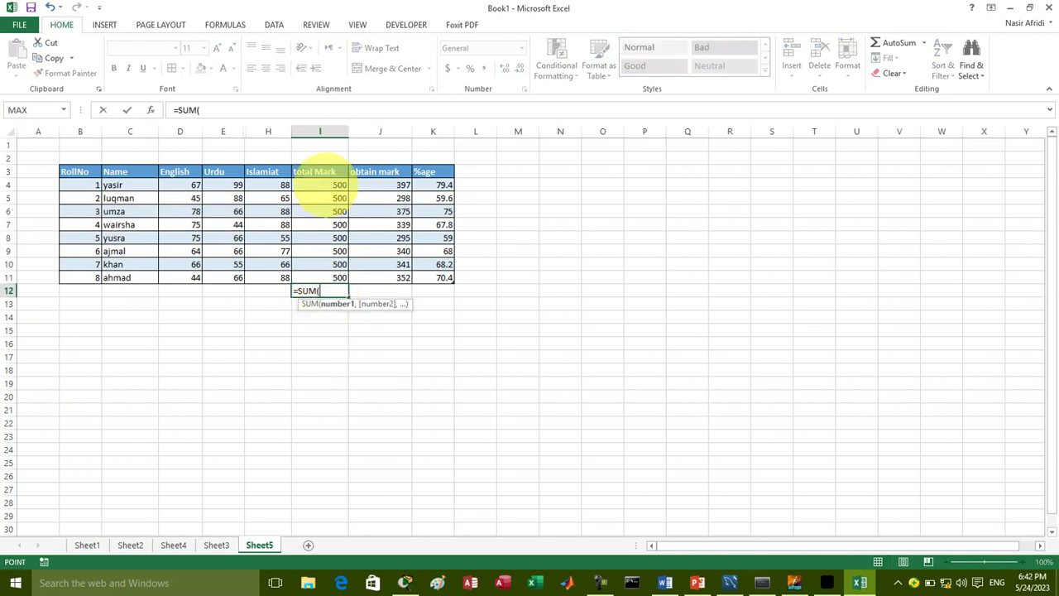
pyautogui.moveTo(325, 186); pyautogui.dragTo(323, 277)
pyautogui.press('Return')
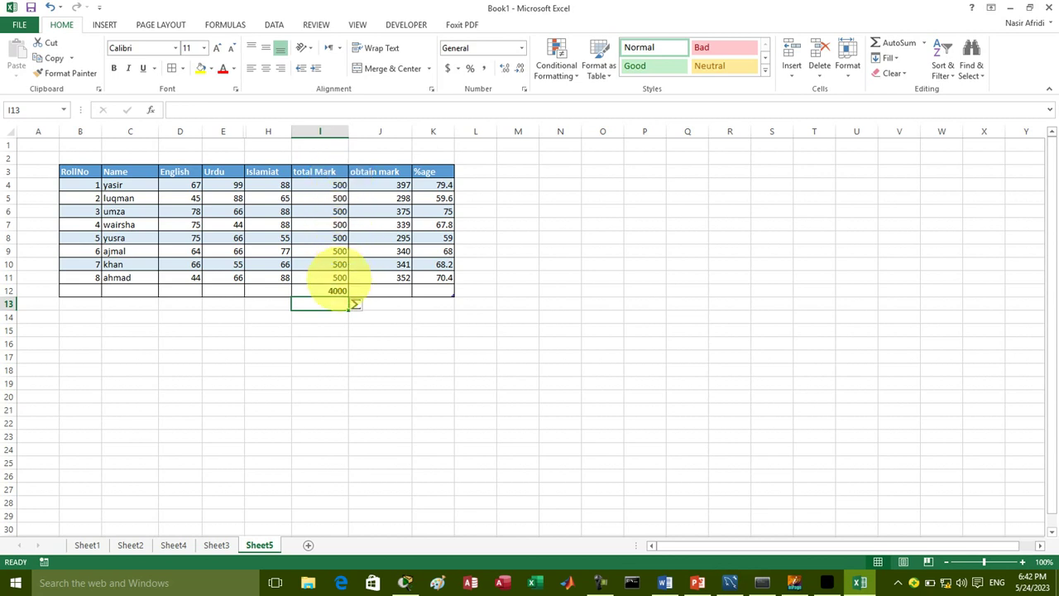
pyautogui.click(389, 294)
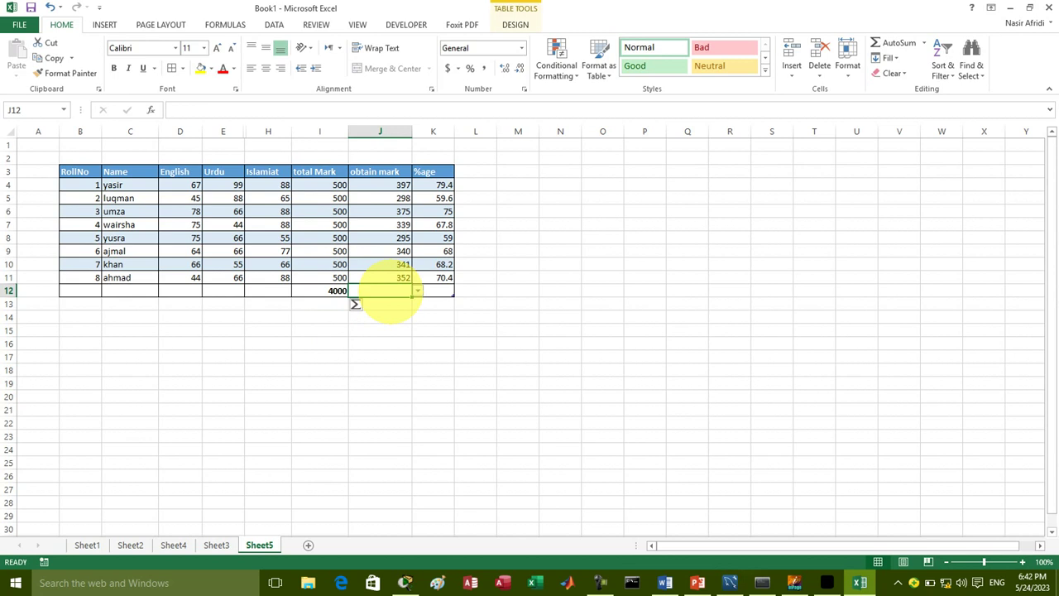
pyautogui.write('=sum')
pyautogui.doubleClick(379, 303)
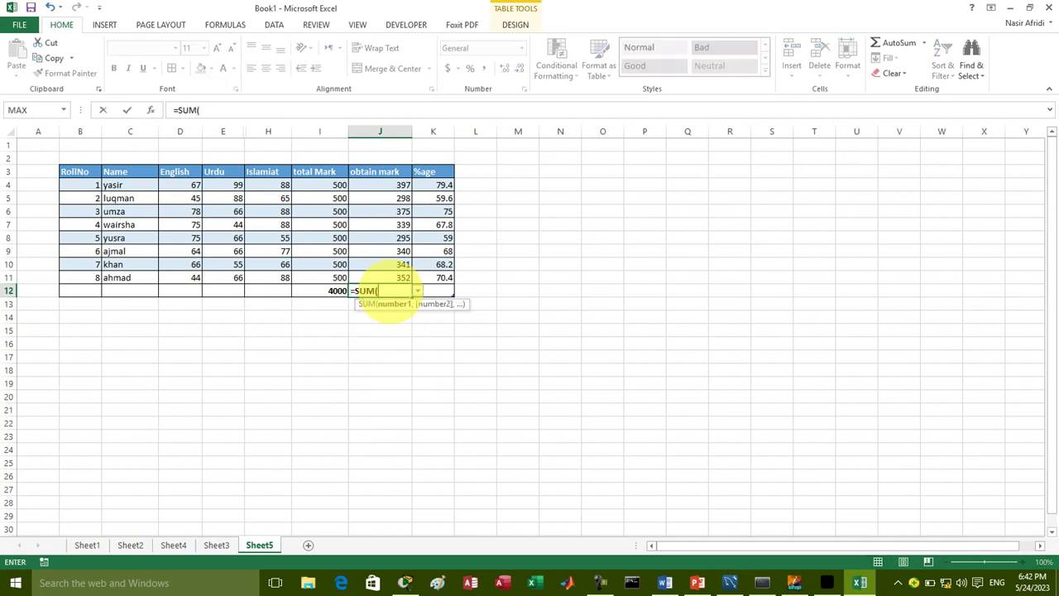
pyautogui.moveTo(379, 186); pyautogui.dragTo(389, 280)
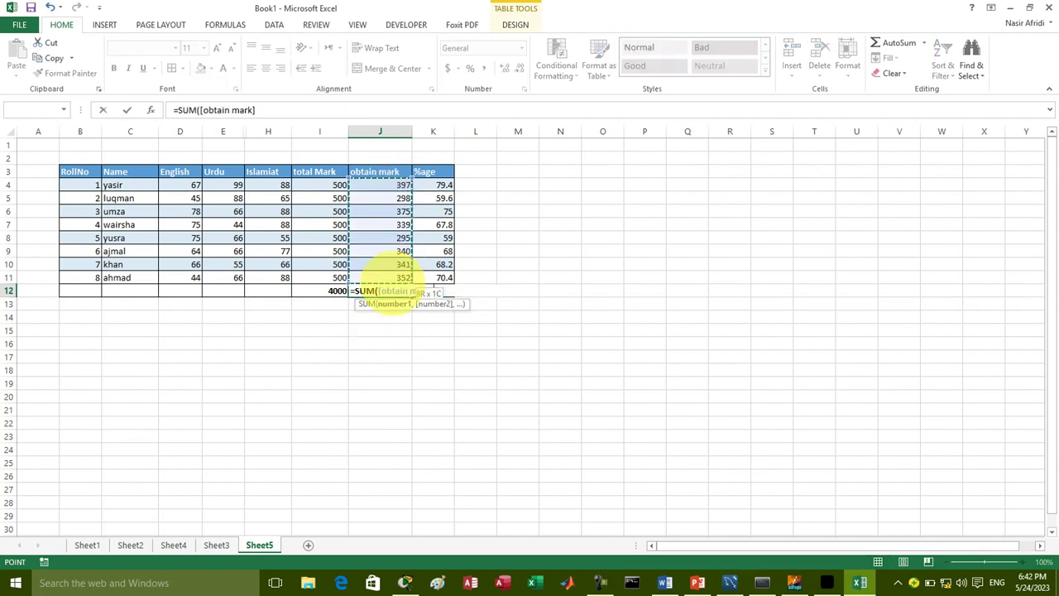
pyautogui.press('Return')
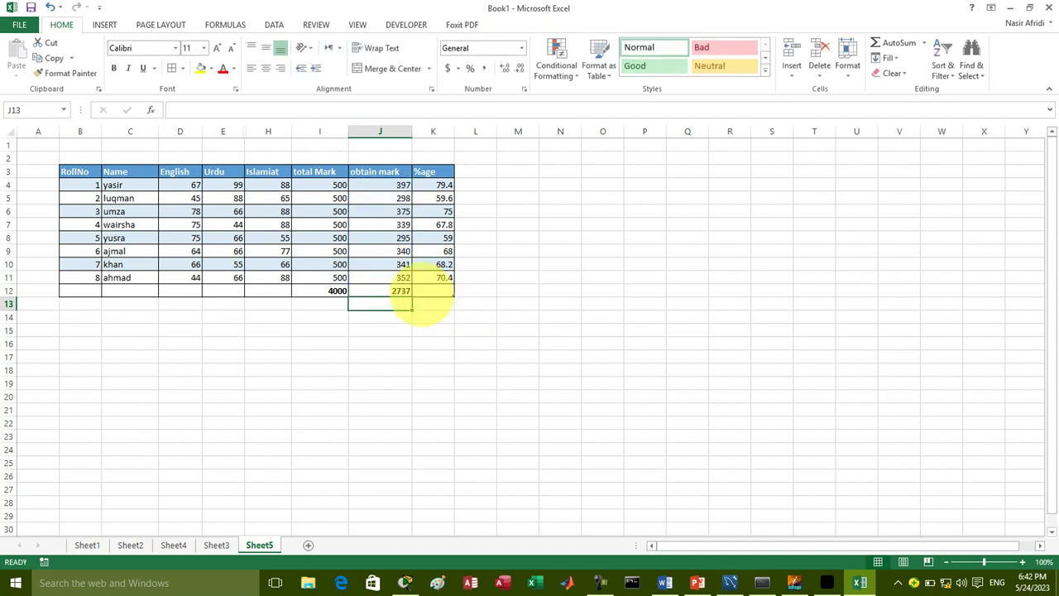
# Total the %age column (547.4) and the Islamiat column (615) with SUM formulas
pyautogui.doubleClick(435, 291)
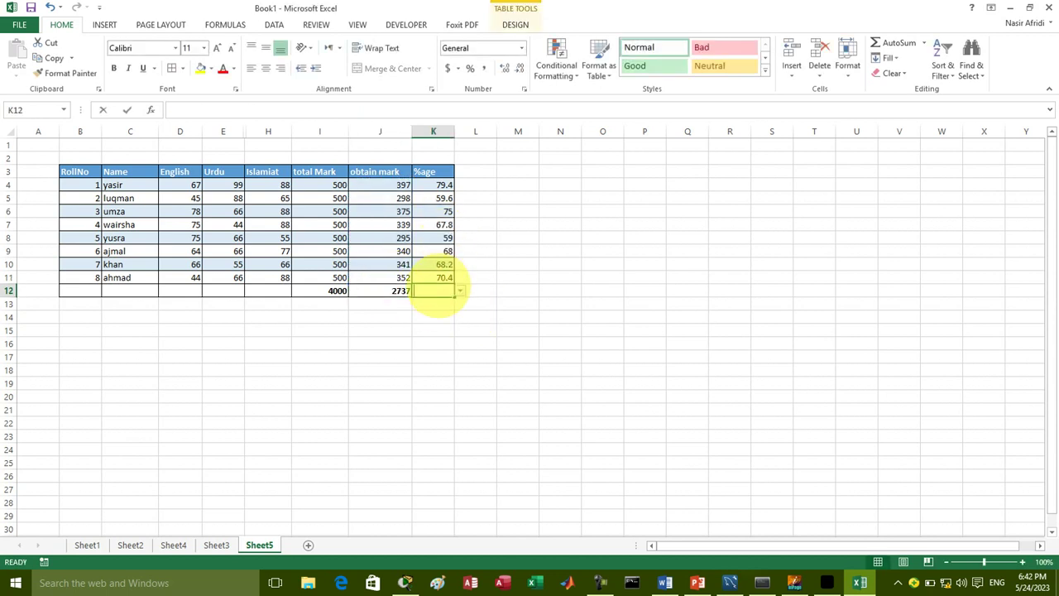
pyautogui.write('=sum')
pyautogui.press('Tab')
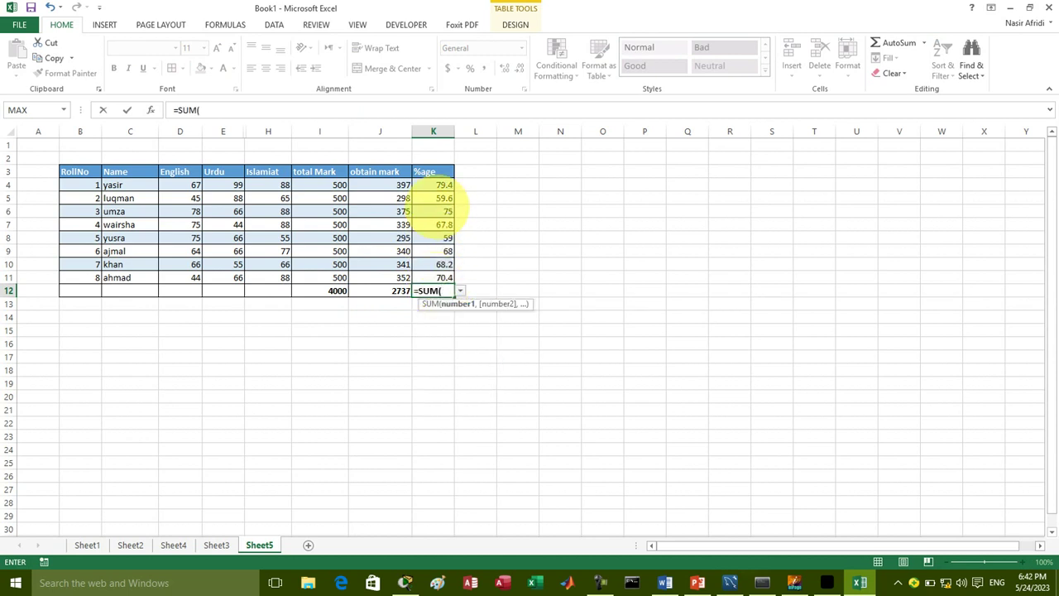
pyautogui.moveTo(441, 185); pyautogui.dragTo(447, 280)
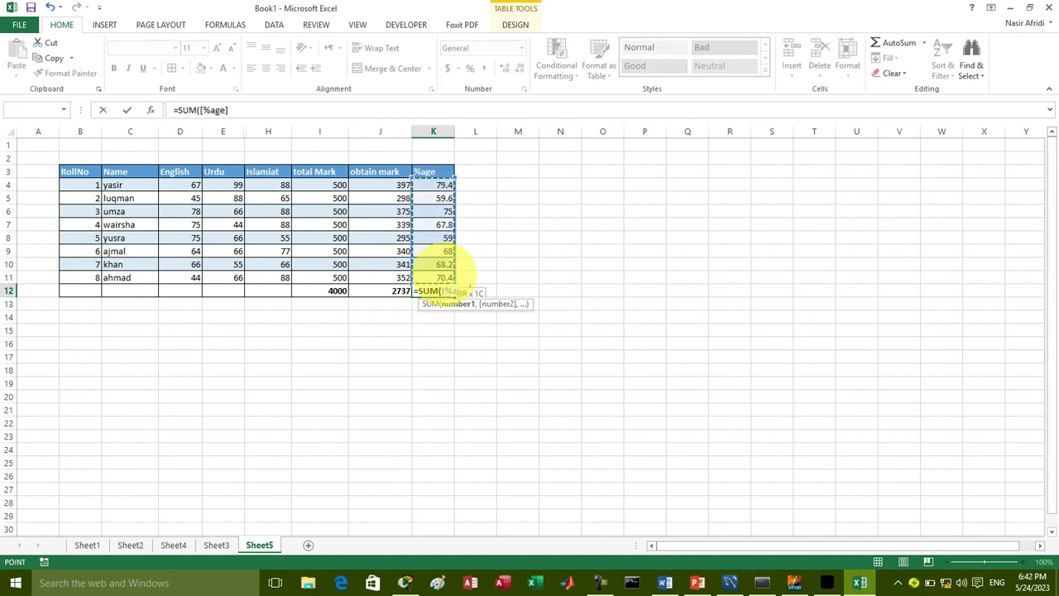
pyautogui.press('Return')
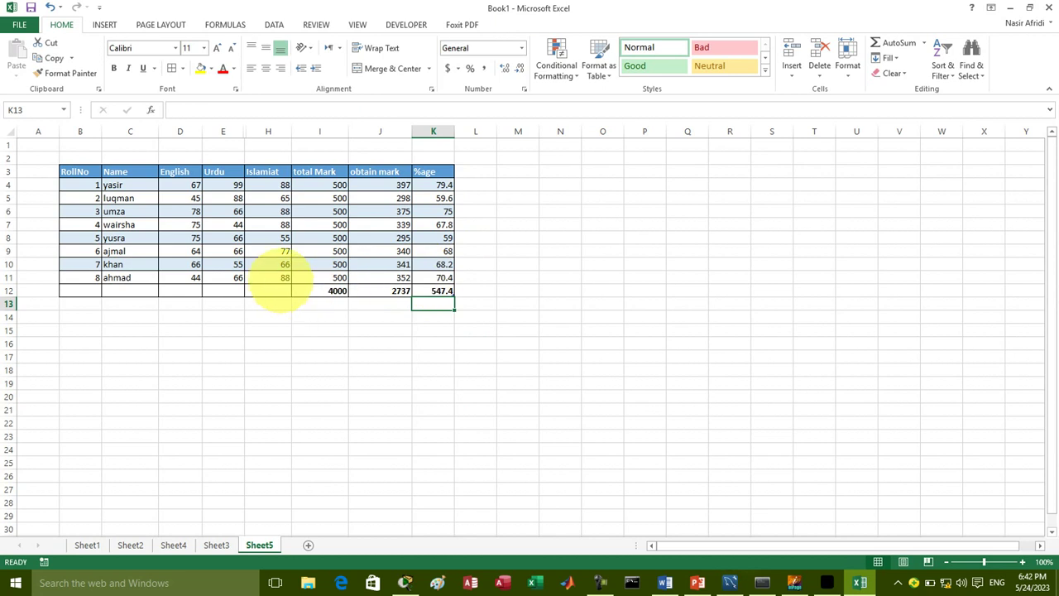
pyautogui.click(270, 291)
pyautogui.write('=sum(')
pyautogui.moveTo(273, 185); pyautogui.dragTo(273, 277)
pyautogui.press('Return')
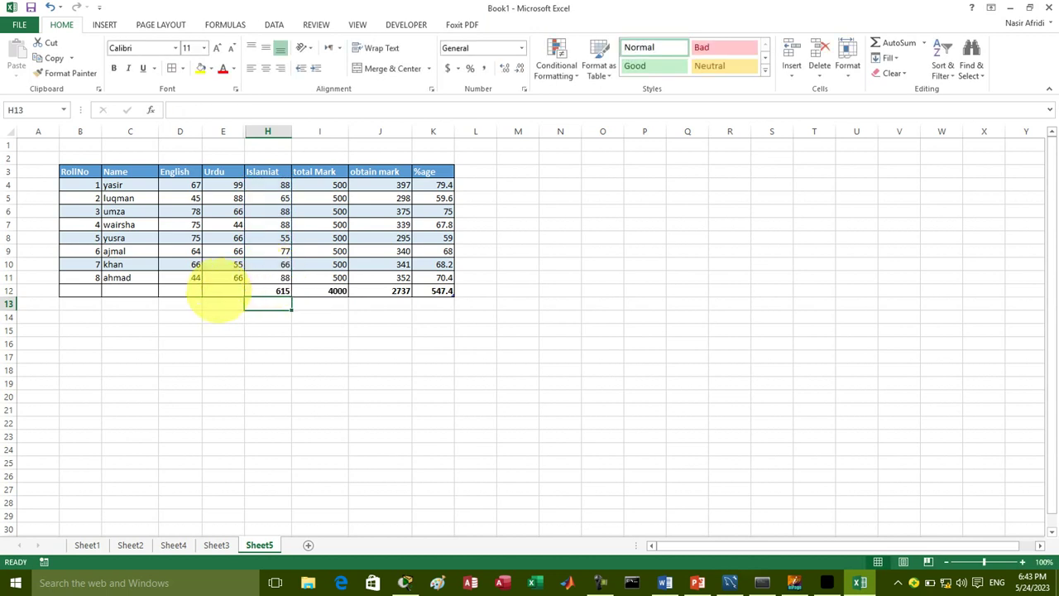
# Enter a SUM formula under the Urdu column, giving 550
pyautogui.click(217, 290)
pyautogui.write('=s')
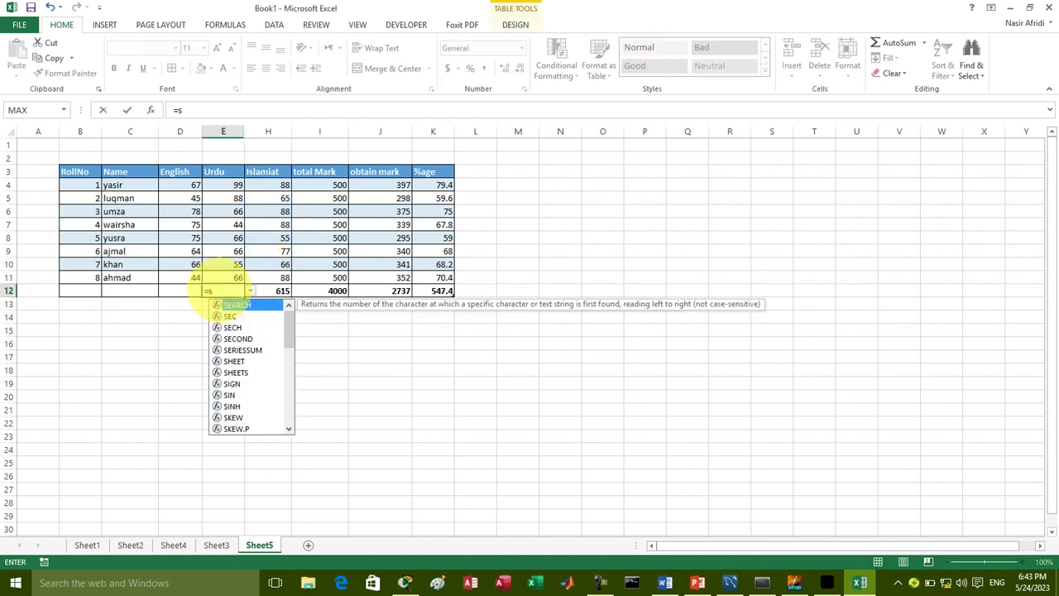
pyautogui.doubleClick(223, 303)
pyautogui.press('BackSpace')
pyautogui.press('BackSpace')
pyautogui.press('BackSpace')
pyautogui.press('BackSpace')
pyautogui.write('u')
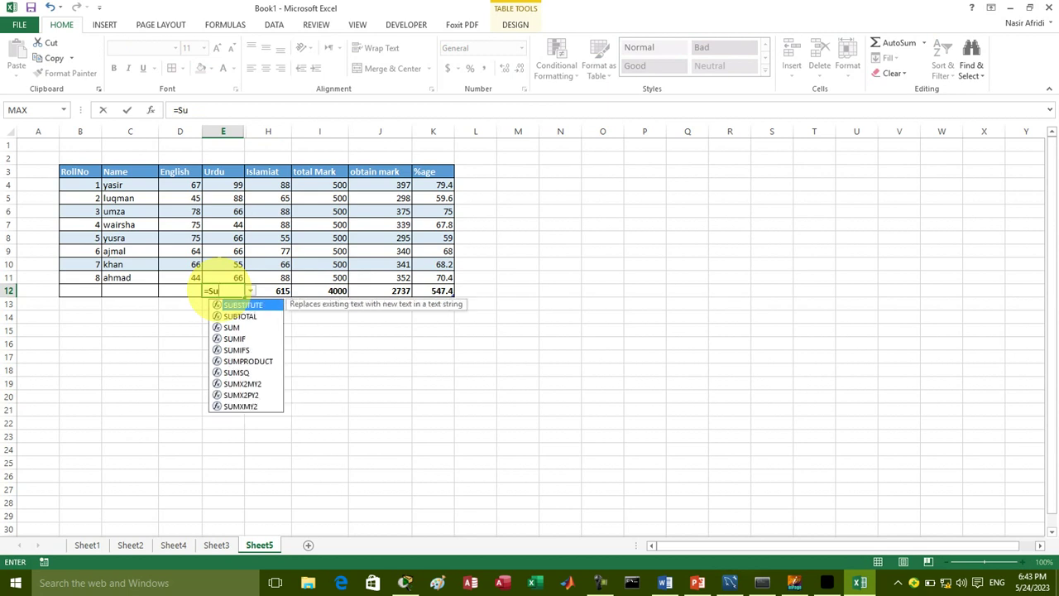
pyautogui.doubleClick(222, 305)
pyautogui.press('BackSpace')
pyautogui.press('BackSpace')
pyautogui.press('BackSpace')
pyautogui.press('BackSpace')
pyautogui.press('BackSpace')
pyautogui.press('BackSpace')
pyautogui.press('BackSpace')
pyautogui.press('BackSpace')
pyautogui.write('m')
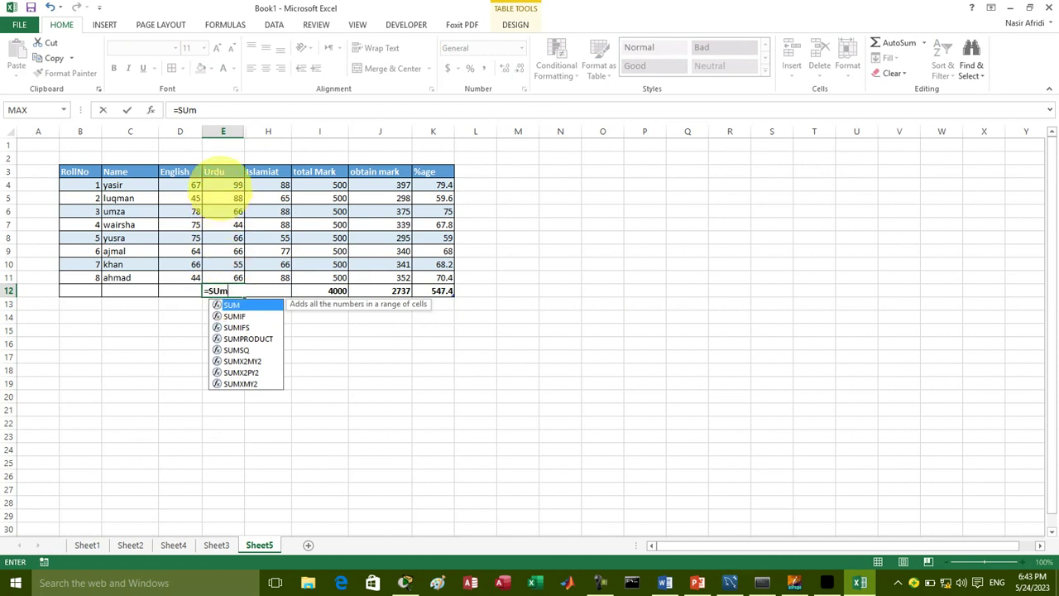
pyautogui.press('Tab')
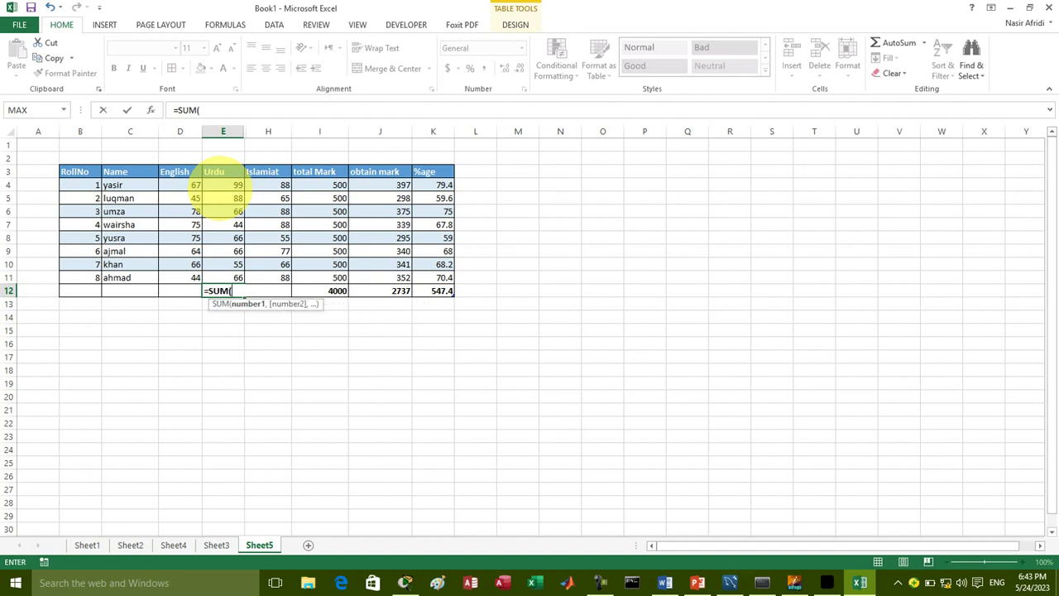
pyautogui.moveTo(224, 185); pyautogui.dragTo(236, 277)
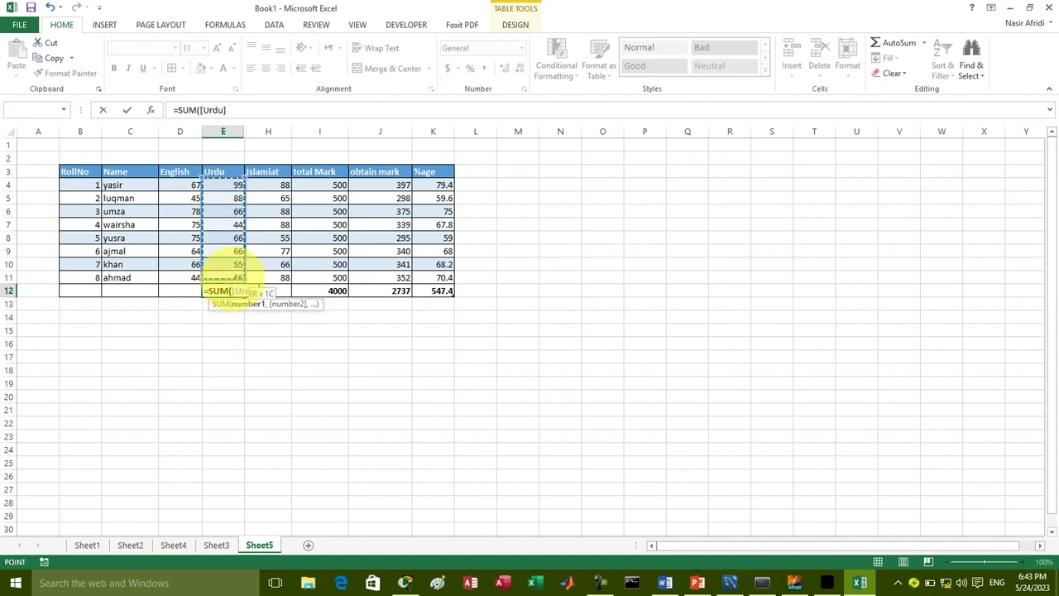
pyautogui.press('Return')
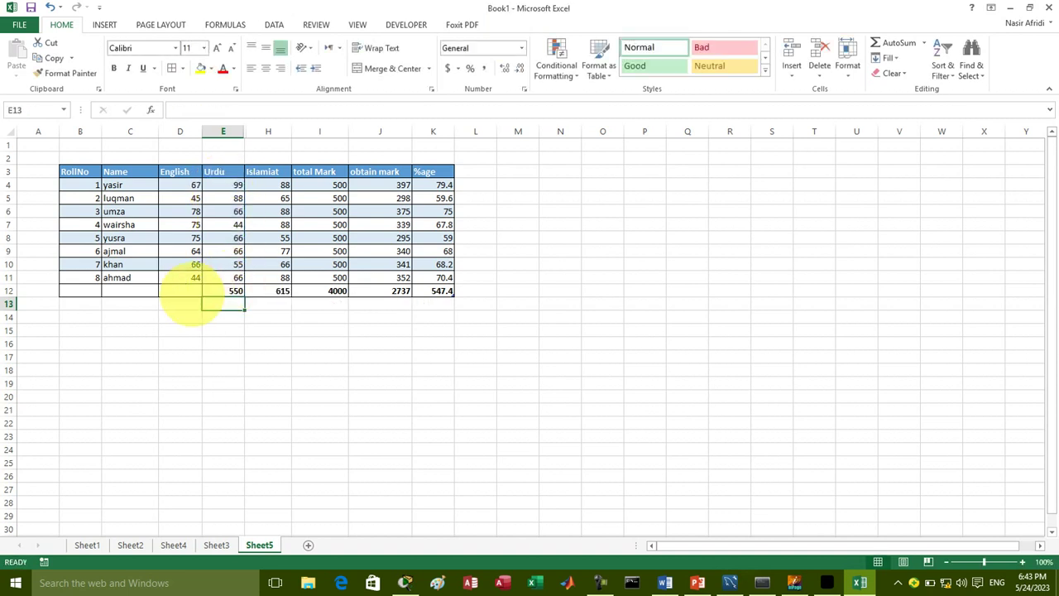
# Enter a SUM formula under the English column, giving 514
pyautogui.click(189, 293)
pyautogui.write('=sum')
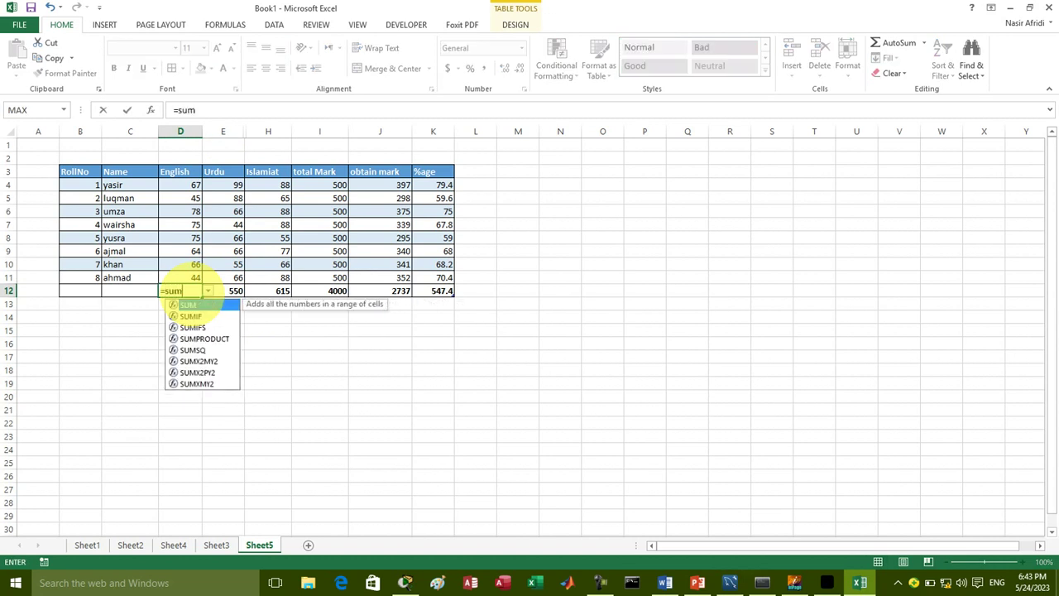
pyautogui.press('Tab')
pyautogui.moveTo(182, 184); pyautogui.dragTo(189, 280)
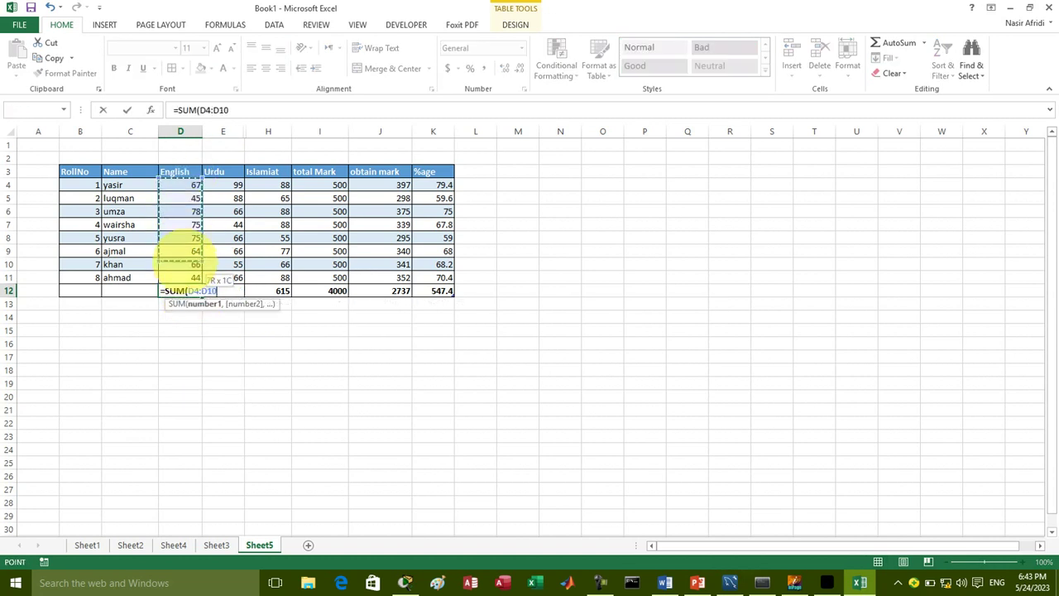
pyautogui.press('Return')
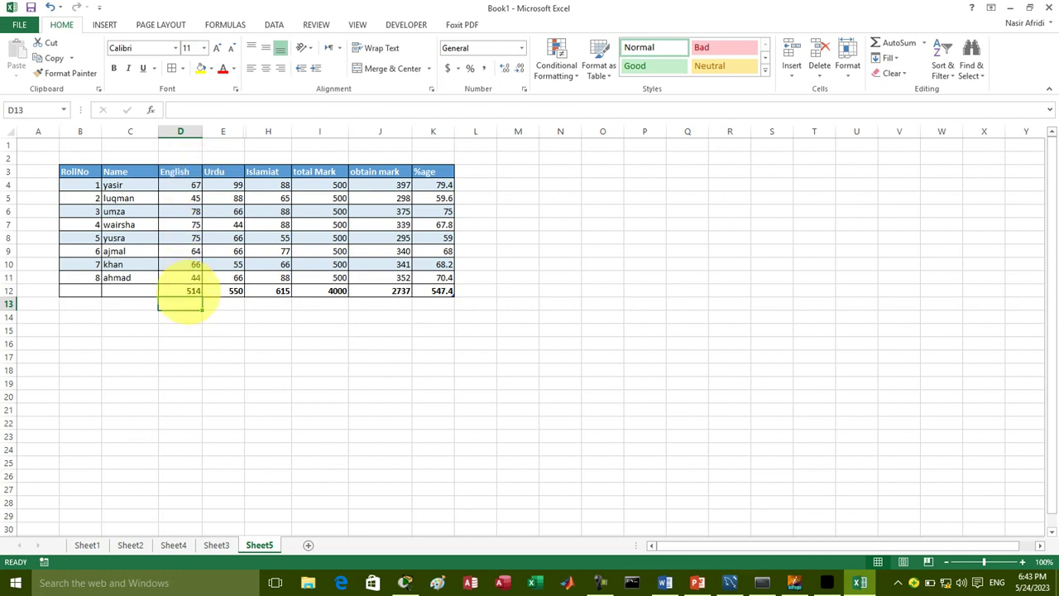
# Hide rows 5–8 for luqman, umza, wairsha and yusra
pyautogui.moveTo(9, 199); pyautogui.dragTo(13, 238)
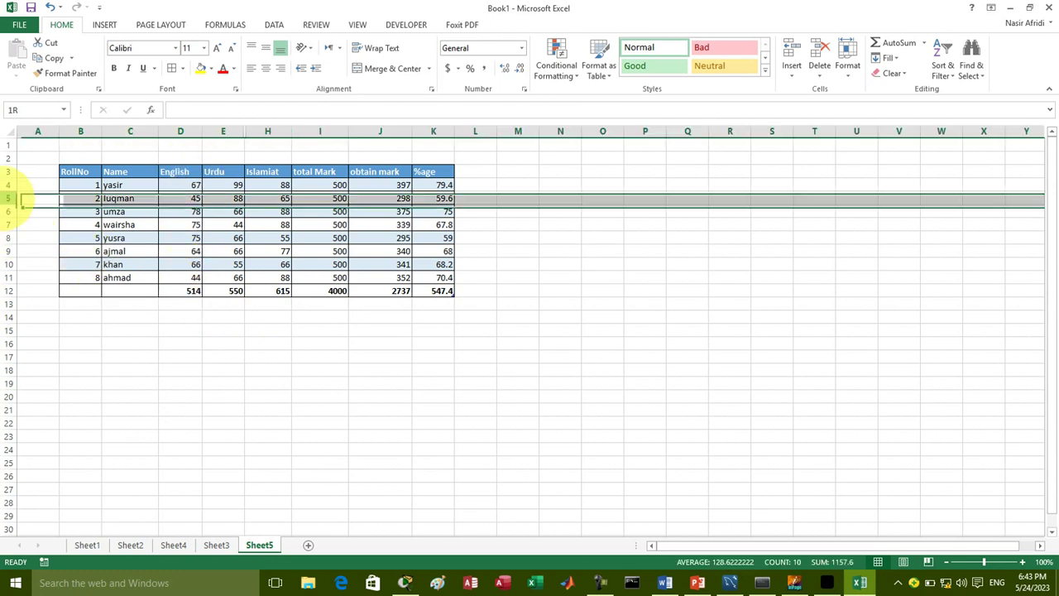
pyautogui.rightClick(12, 238)
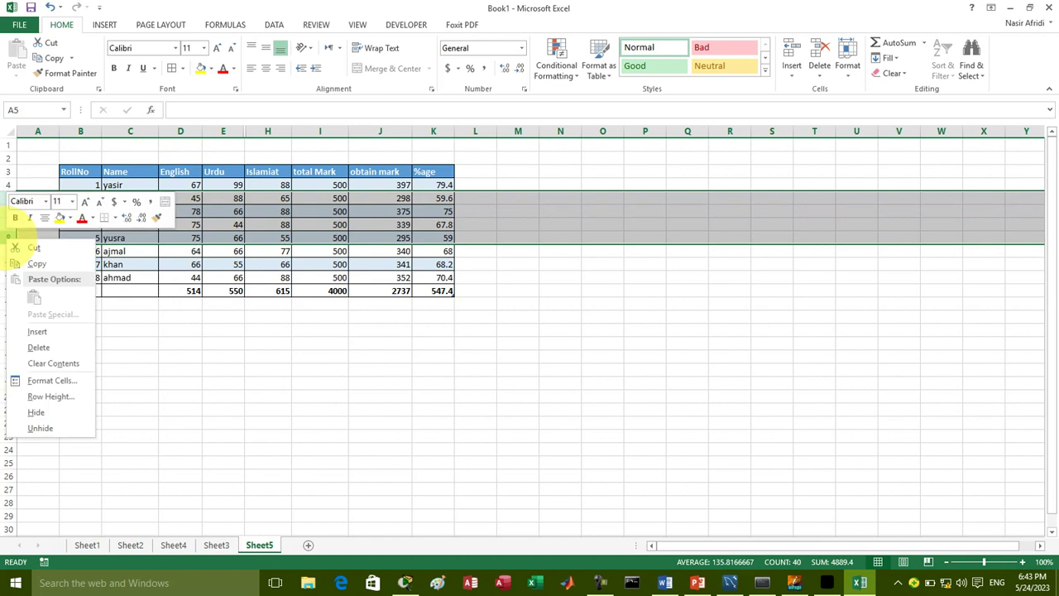
pyautogui.click(36, 412)
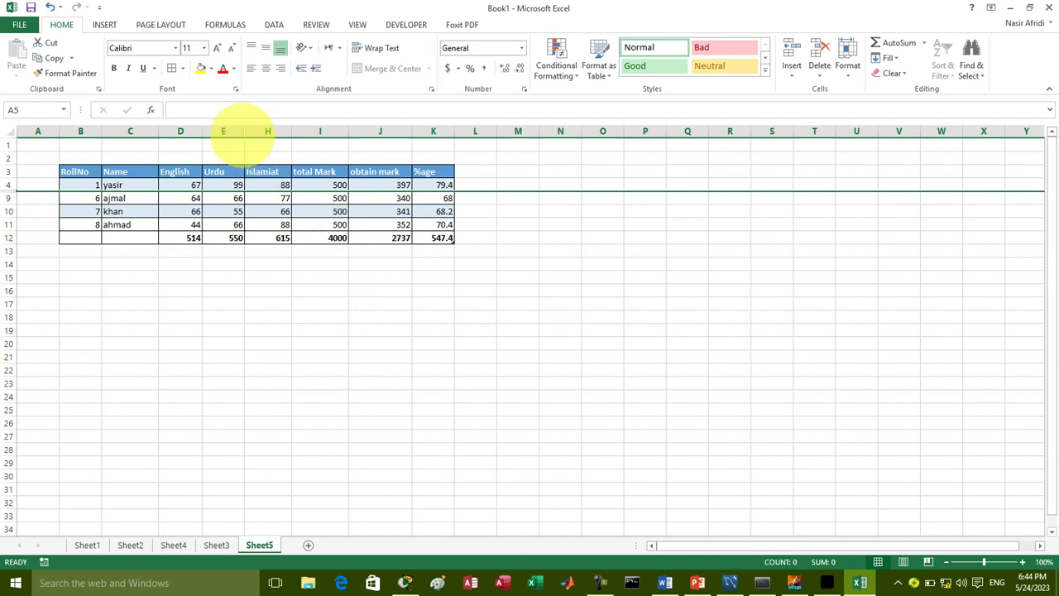
# Unhide the Pak Studies and Math columns by unhiding across columns B:J
pyautogui.moveTo(244, 131); pyautogui.dragTo(257, 131)
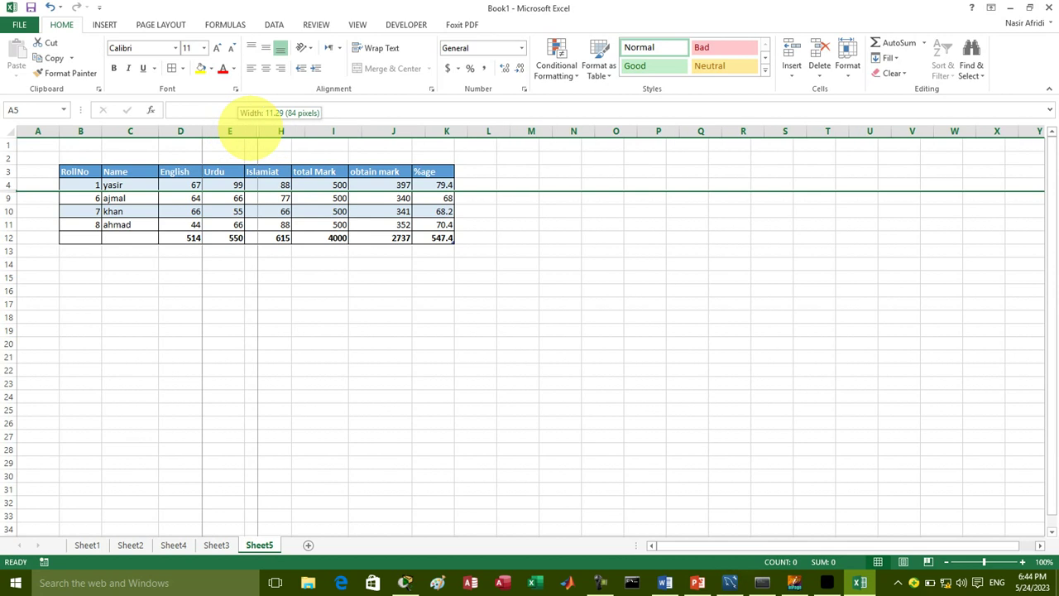
pyautogui.rightClick(257, 132)
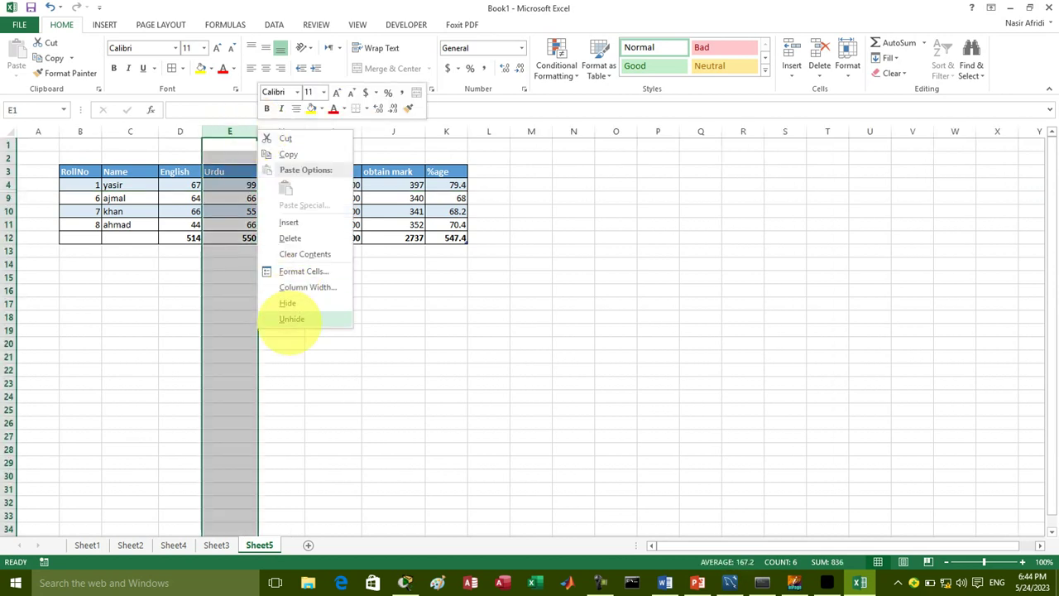
pyautogui.click(289, 319)
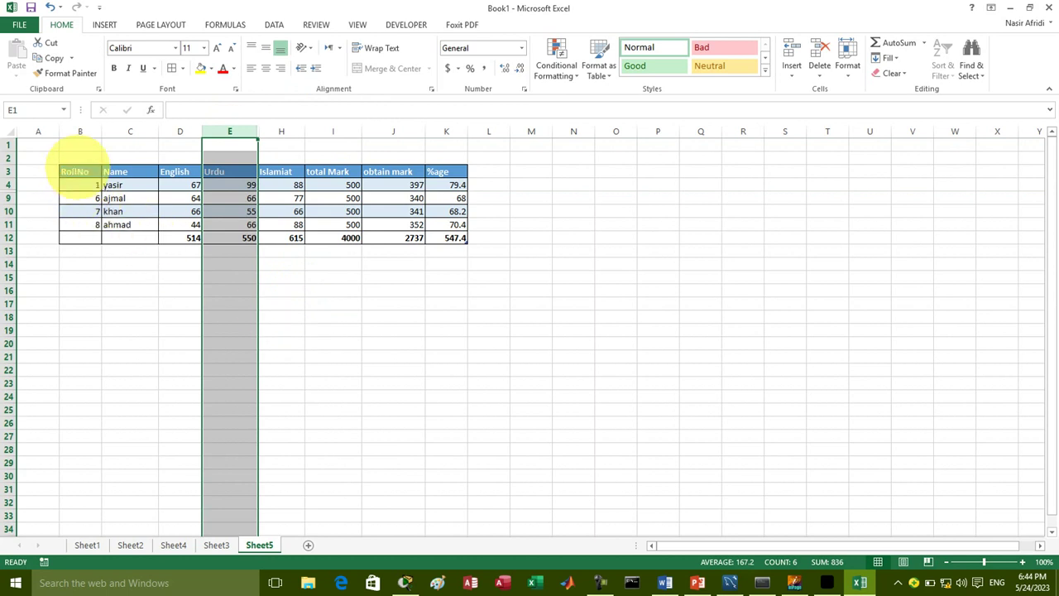
pyautogui.moveTo(76, 133); pyautogui.dragTo(366, 135)
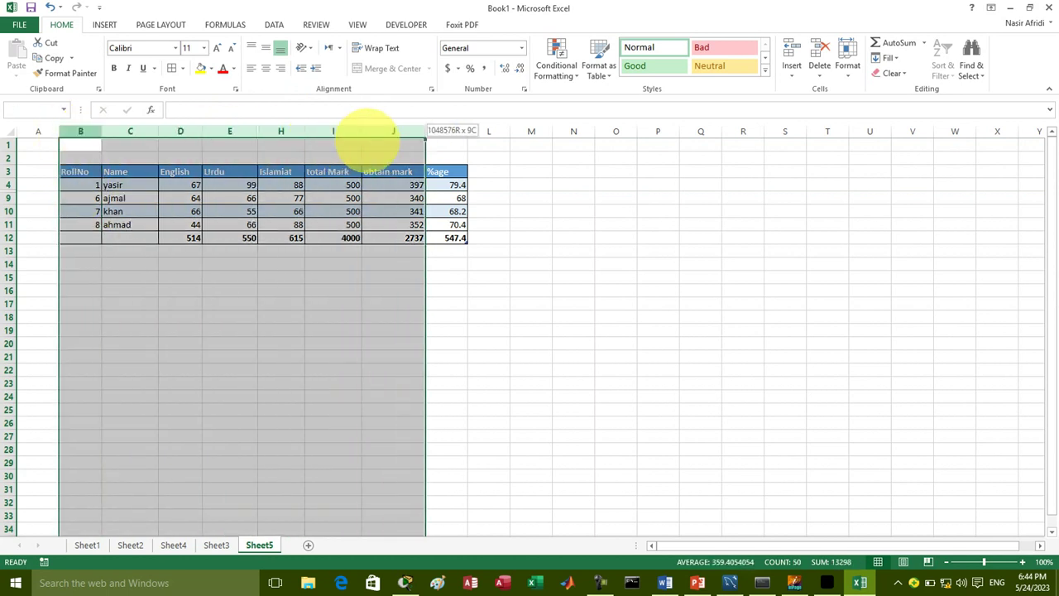
pyautogui.rightClick(371, 132)
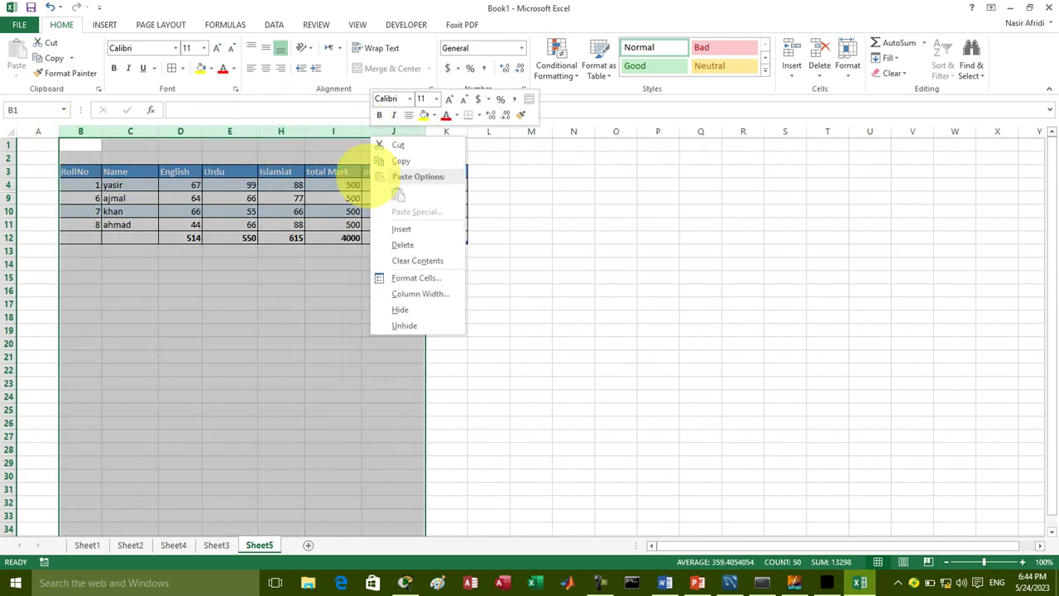
pyautogui.click(405, 325)
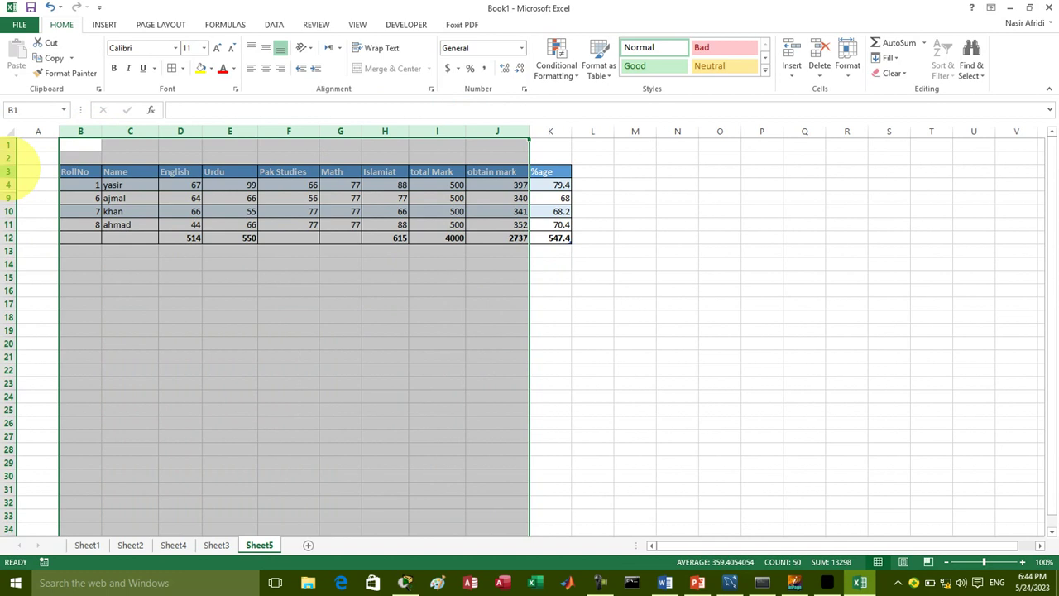
# Unhide the four hidden student rows by unhiding across rows 4–11
pyautogui.moveTo(12, 183); pyautogui.dragTo(13, 225)
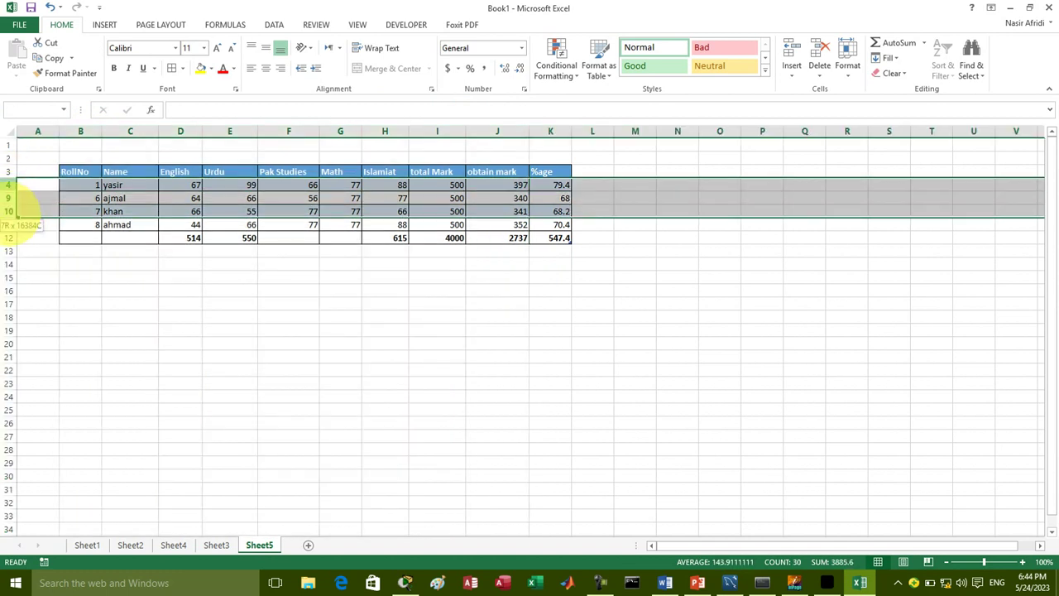
pyautogui.rightClick(11, 222)
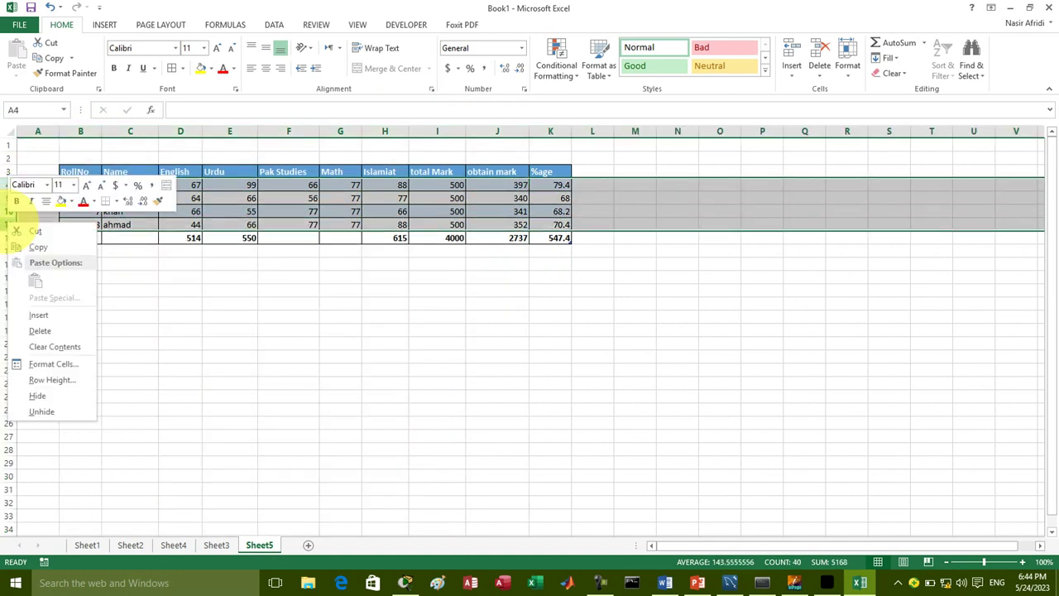
pyautogui.click(41, 412)
pyautogui.click(170, 370)
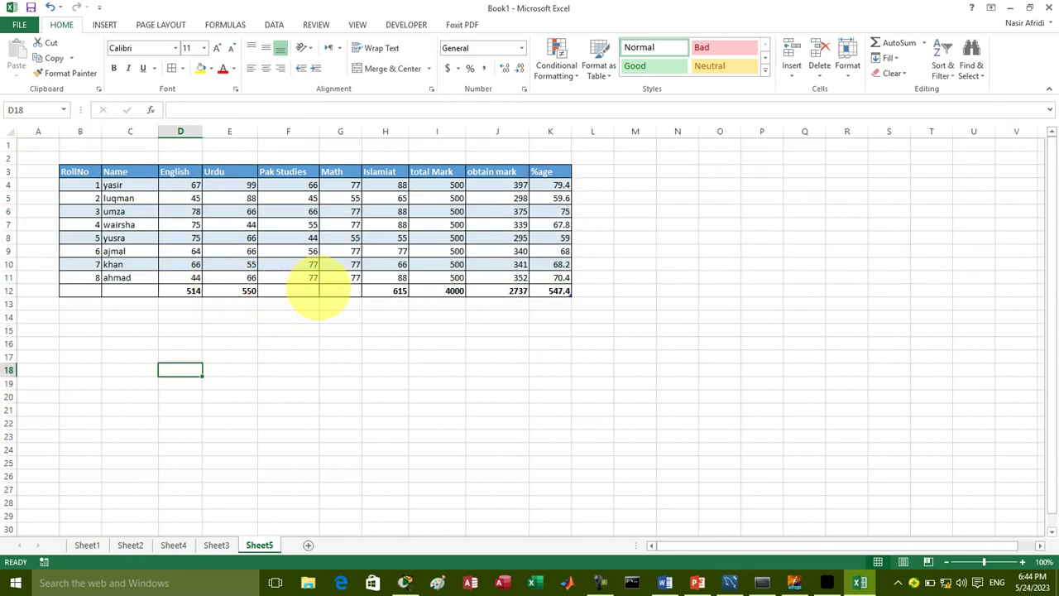
# Enter =SUM(F4:F11) for Pak Studies (486) and =SUM(G4:G11) for Math (572)
pyautogui.click(304, 291)
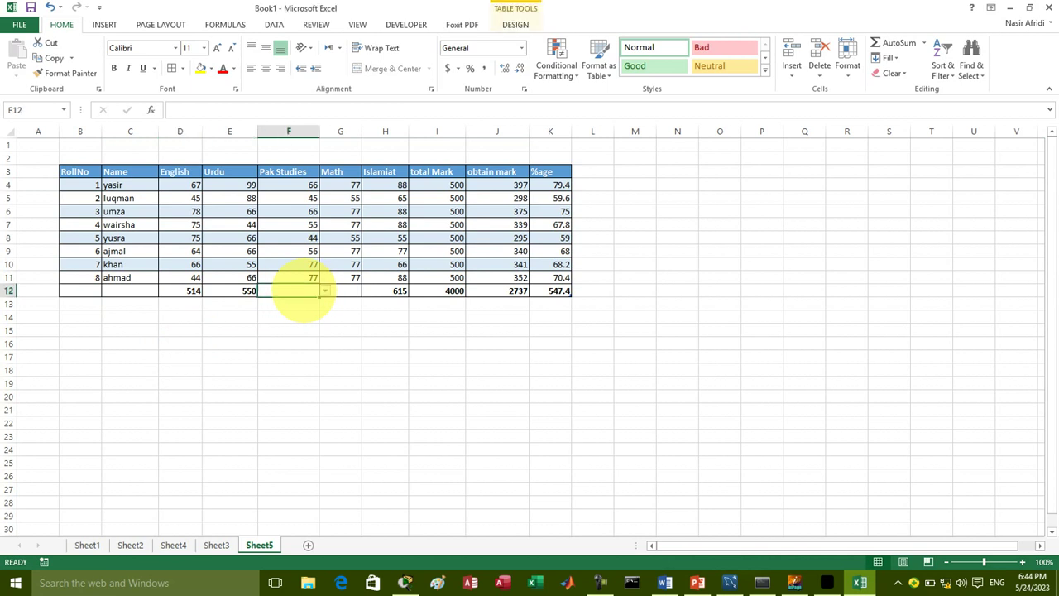
pyautogui.write('=SUM(')
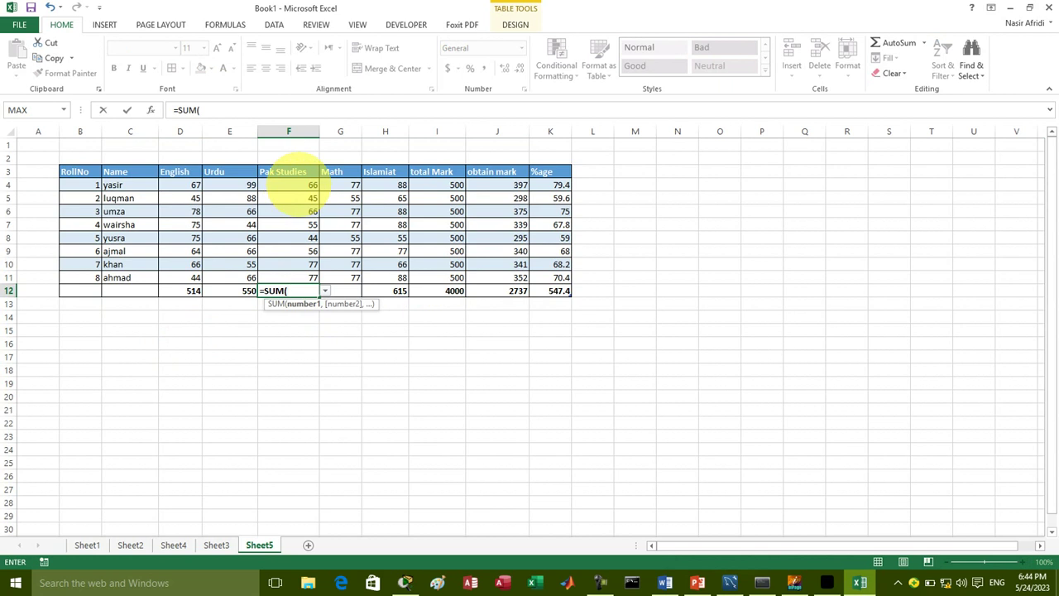
pyautogui.moveTo(285, 184); pyautogui.dragTo(308, 276)
pyautogui.press('Return')
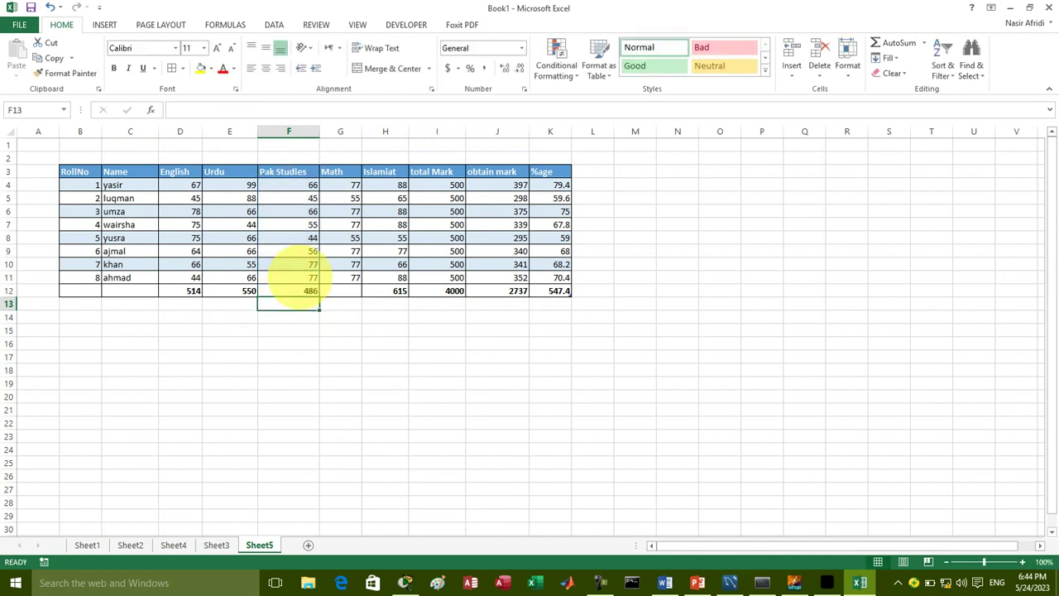
pyautogui.click(345, 291)
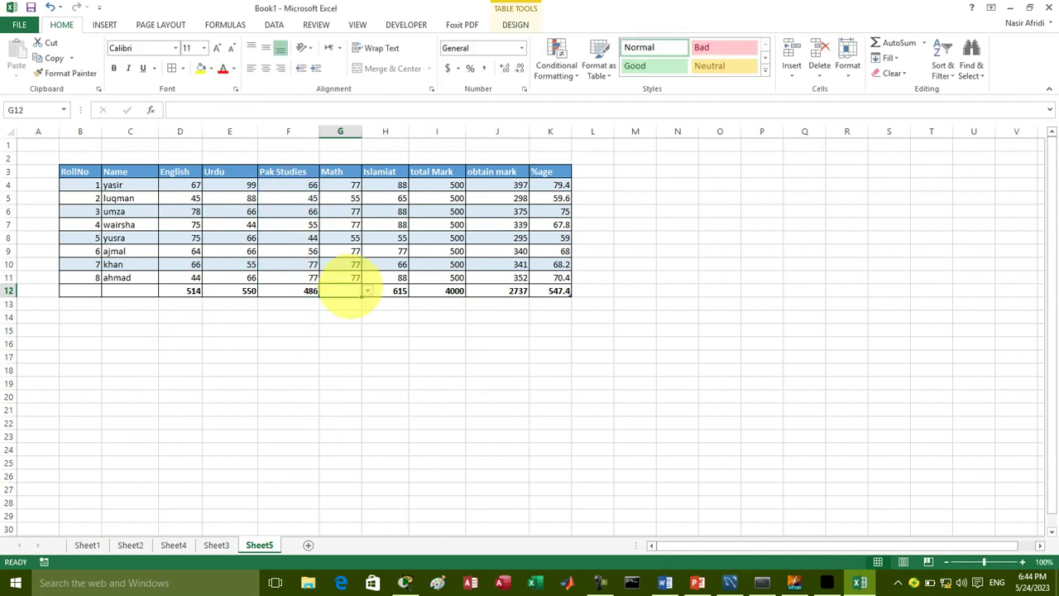
pyautogui.write('=sum(')
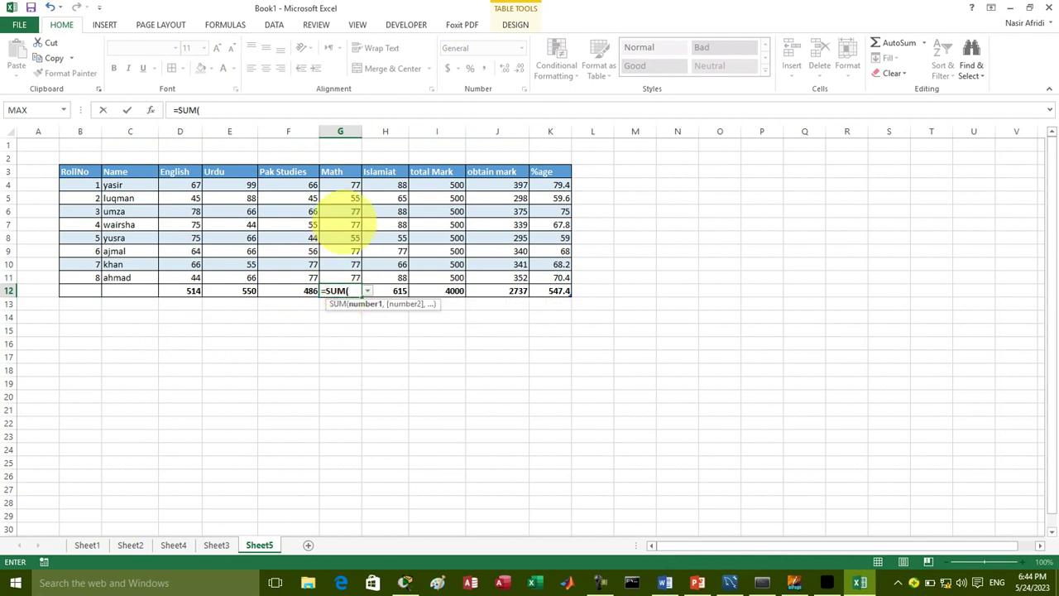
pyautogui.click(346, 187)
pyautogui.moveTo(346, 197); pyautogui.dragTo(352, 277)
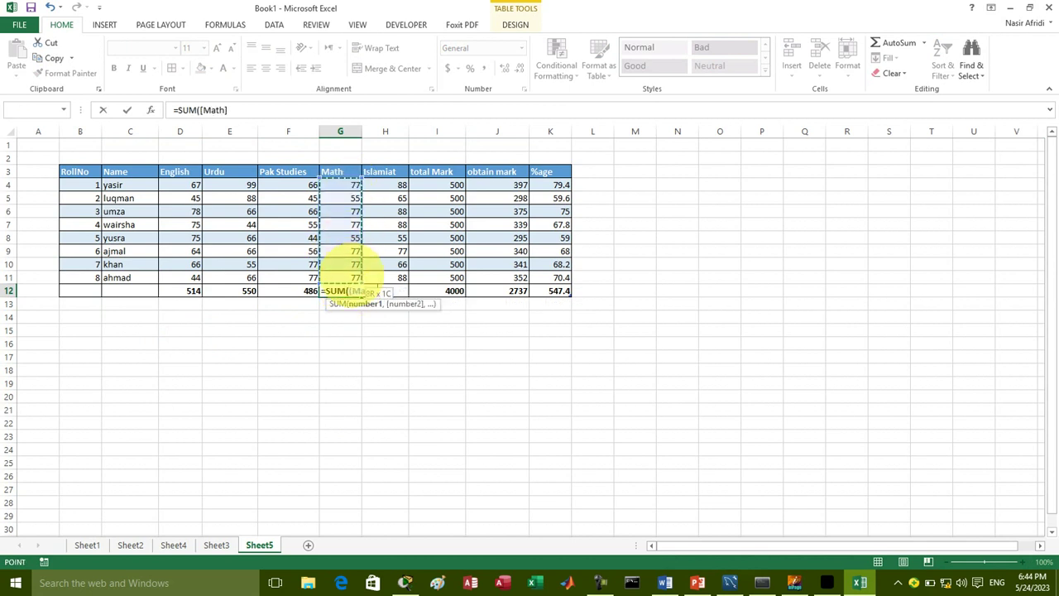
pyautogui.press('Return')
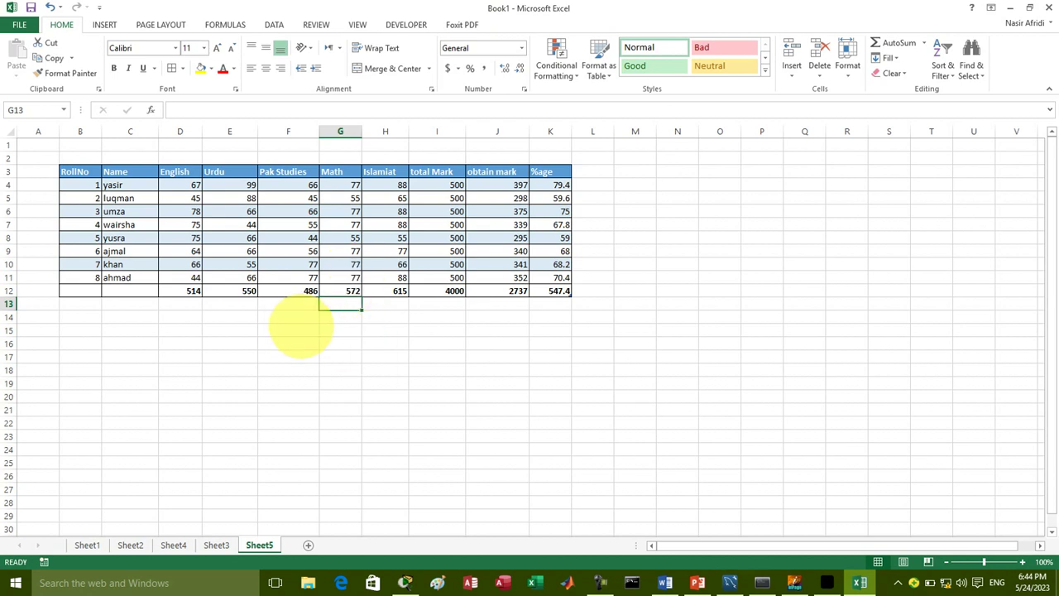
# Enter =SUBTOTAL(109,Table6[English]) in D13, returning 514
pyautogui.click(189, 304)
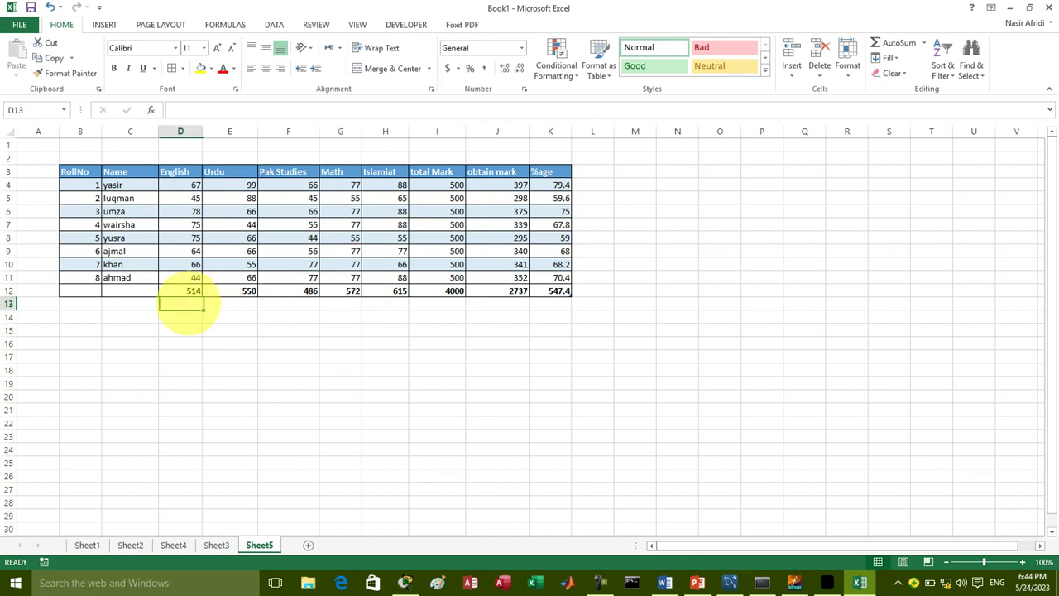
pyautogui.write('=sub')
pyautogui.press('Down')
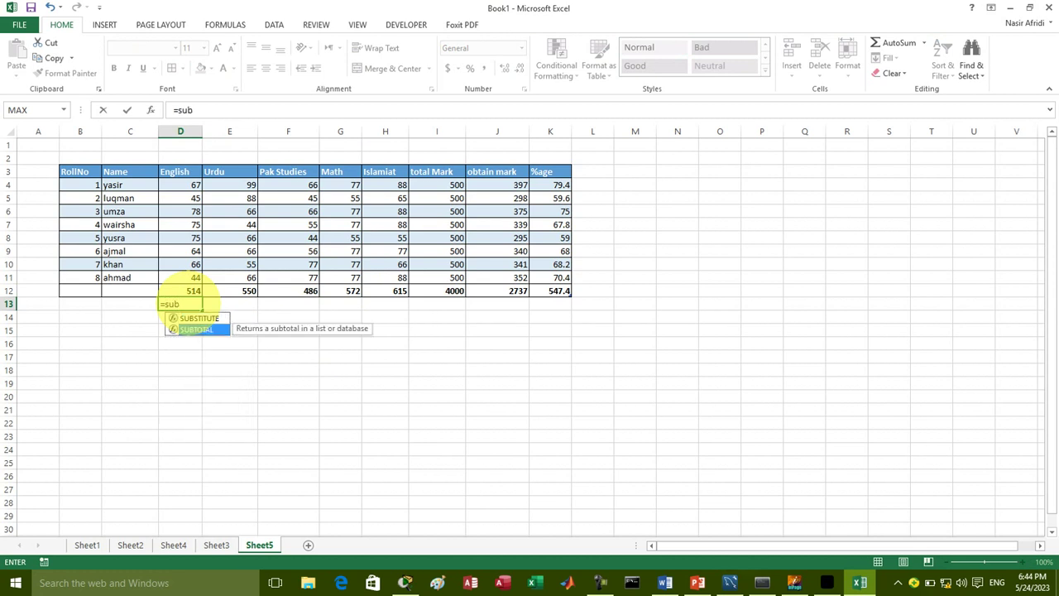
pyautogui.press('Tab')
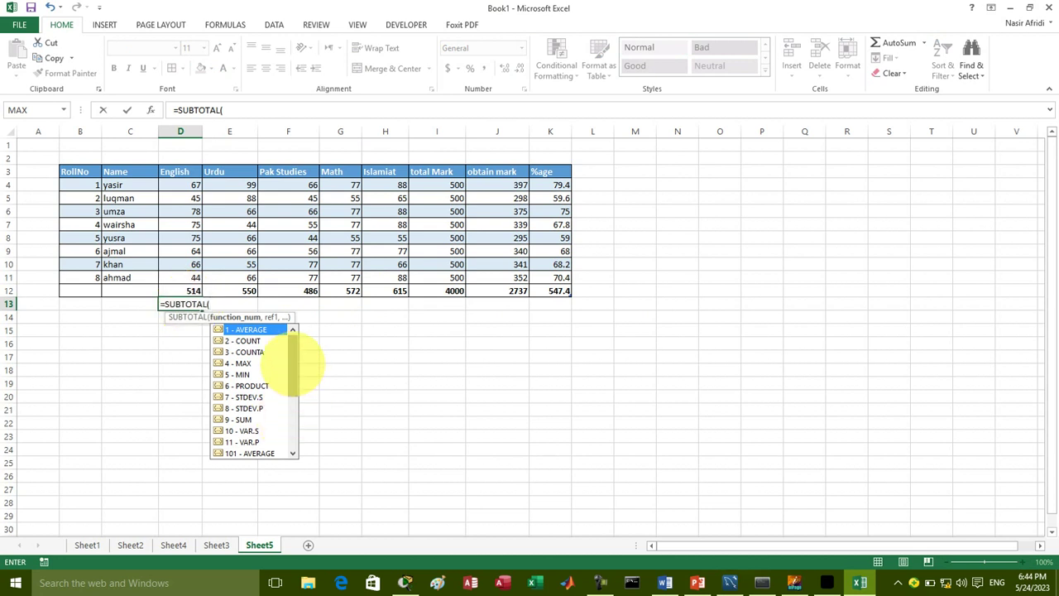
pyautogui.moveTo(295, 364); pyautogui.dragTo(295, 390)
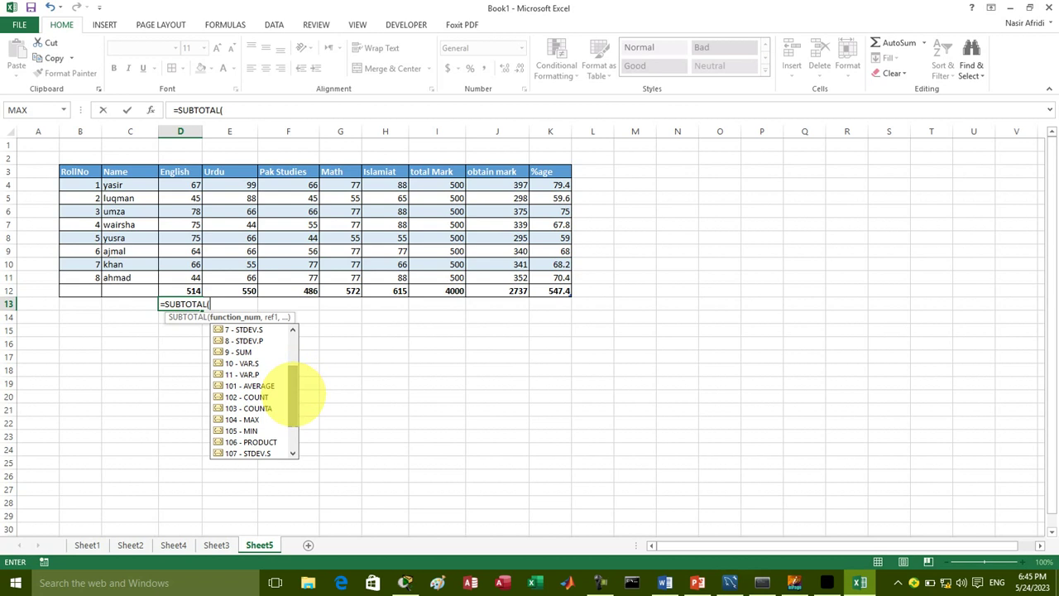
pyautogui.moveTo(295, 394); pyautogui.dragTo(295, 410)
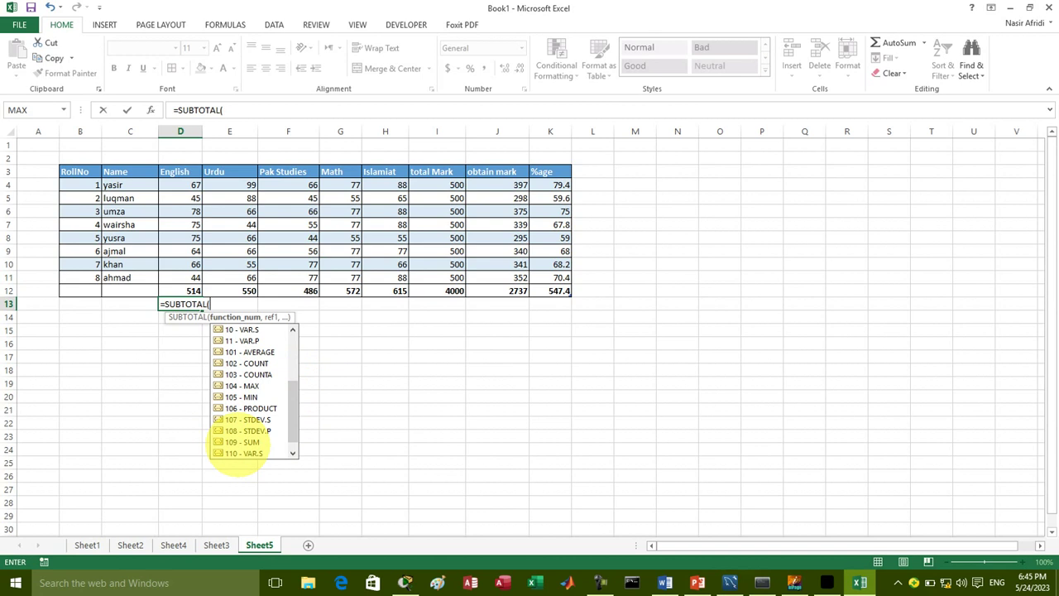
pyautogui.write('109')
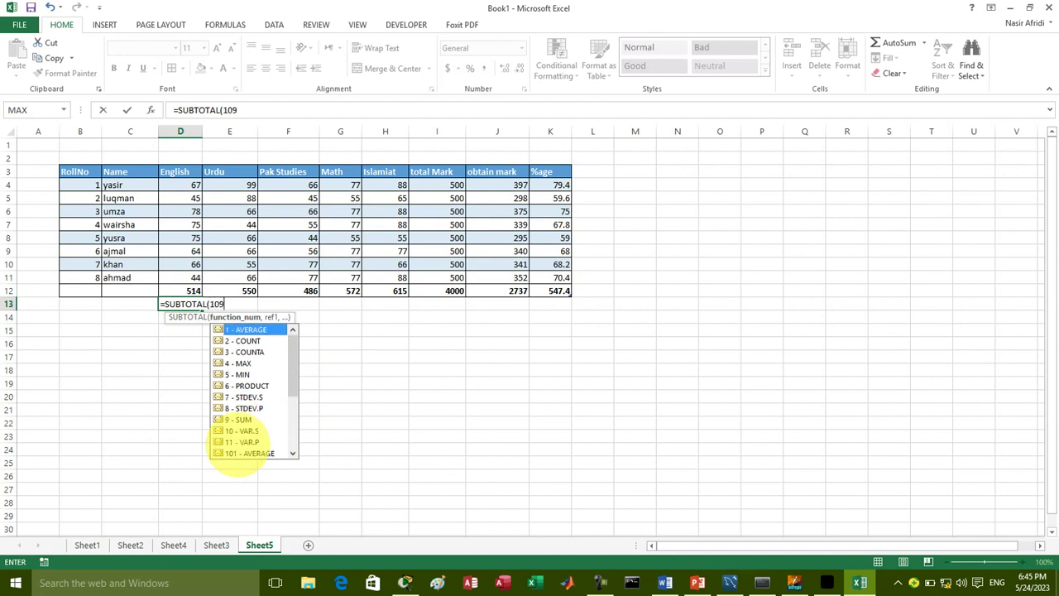
pyautogui.write(',')
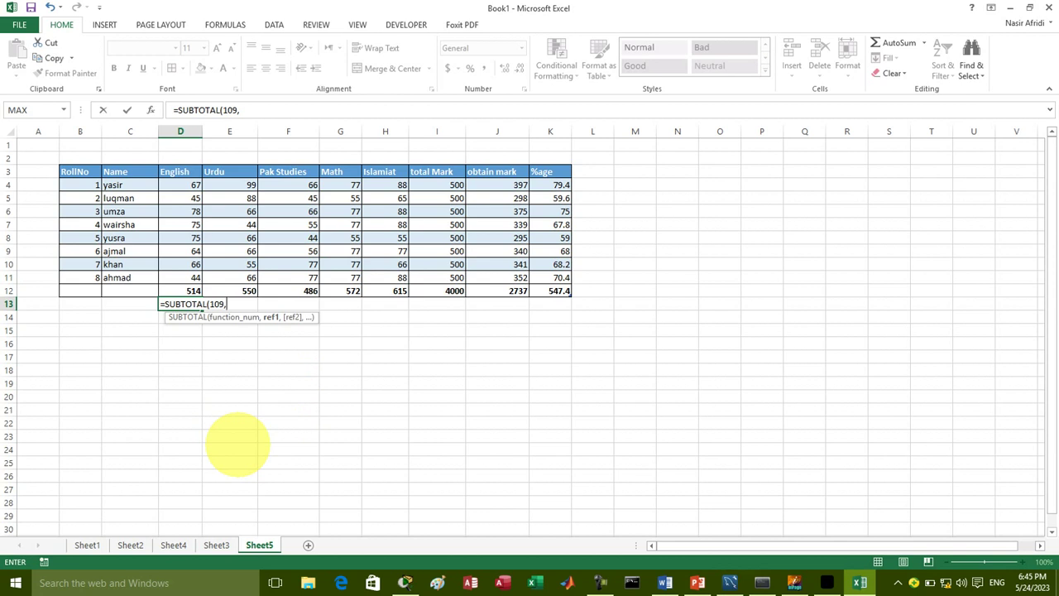
pyautogui.click(187, 183)
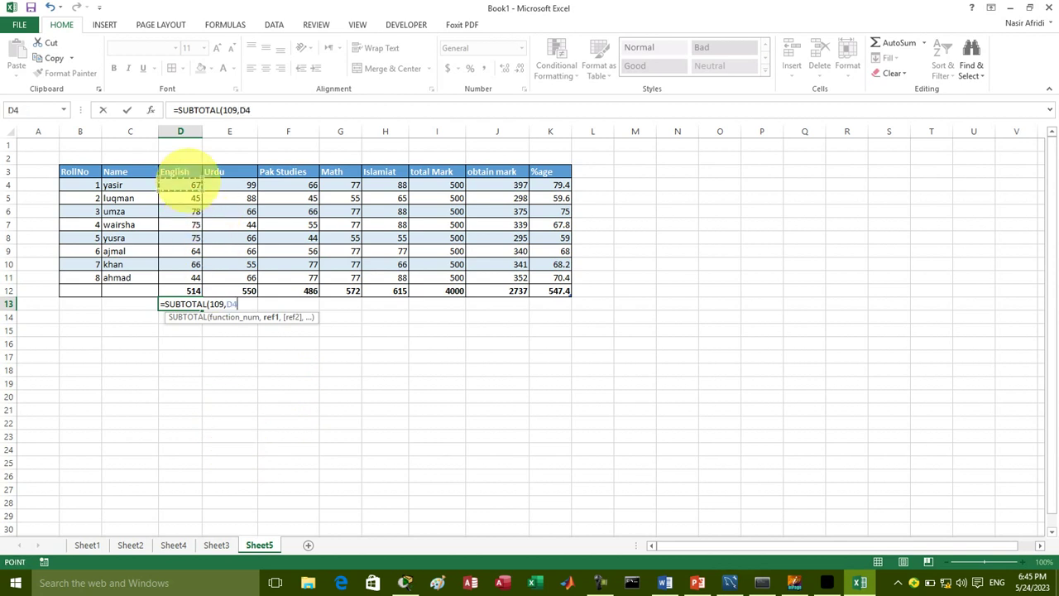
pyautogui.moveTo(187, 183); pyautogui.dragTo(195, 278)
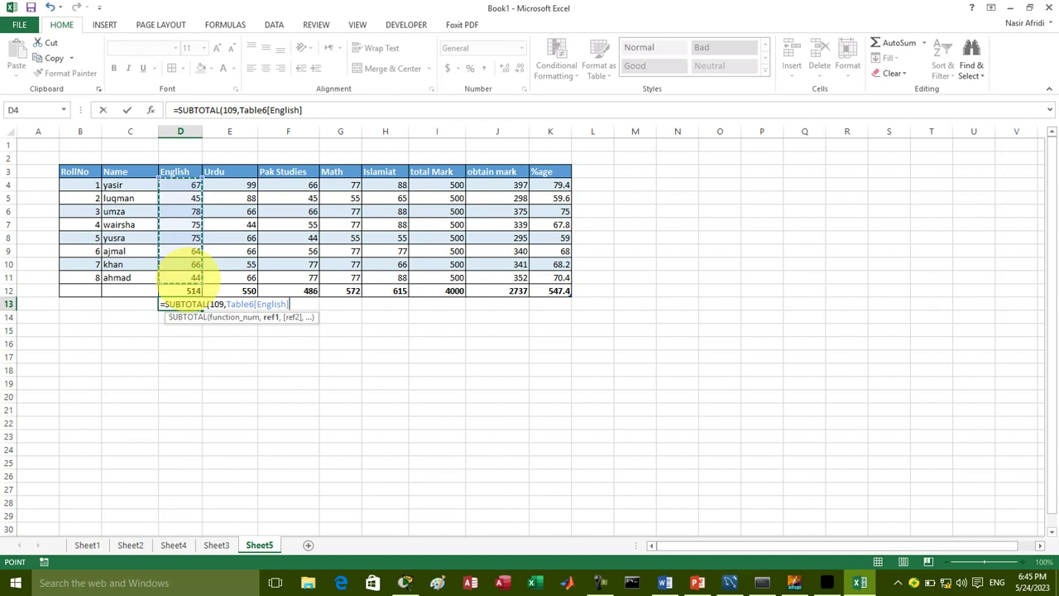
pyautogui.press('Return')
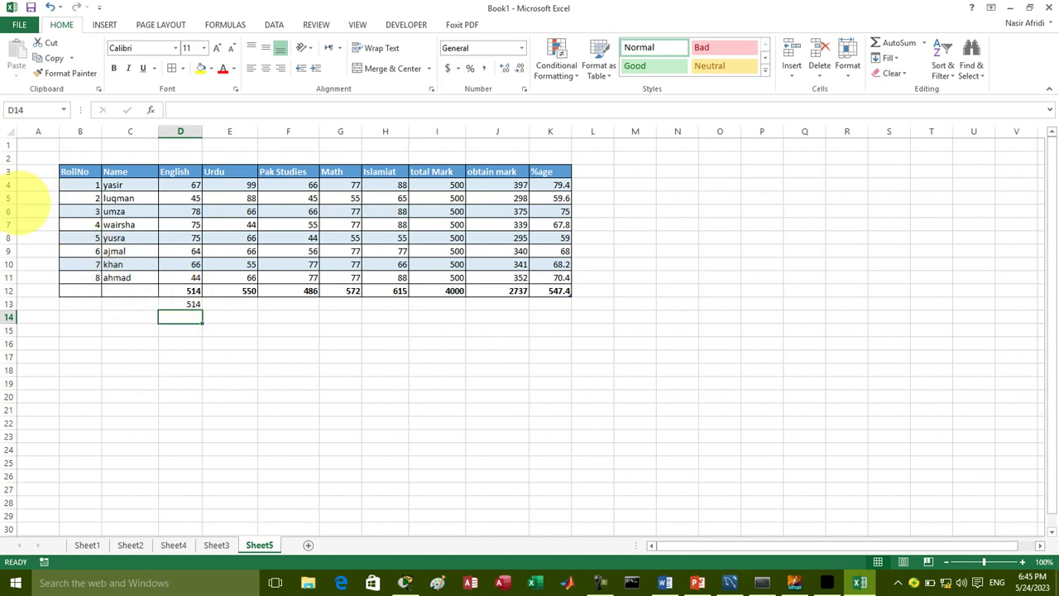
# Hide rows 6–8 to test the English subtotal, then unhide them
pyautogui.moveTo(8, 211); pyautogui.dragTo(10, 240)
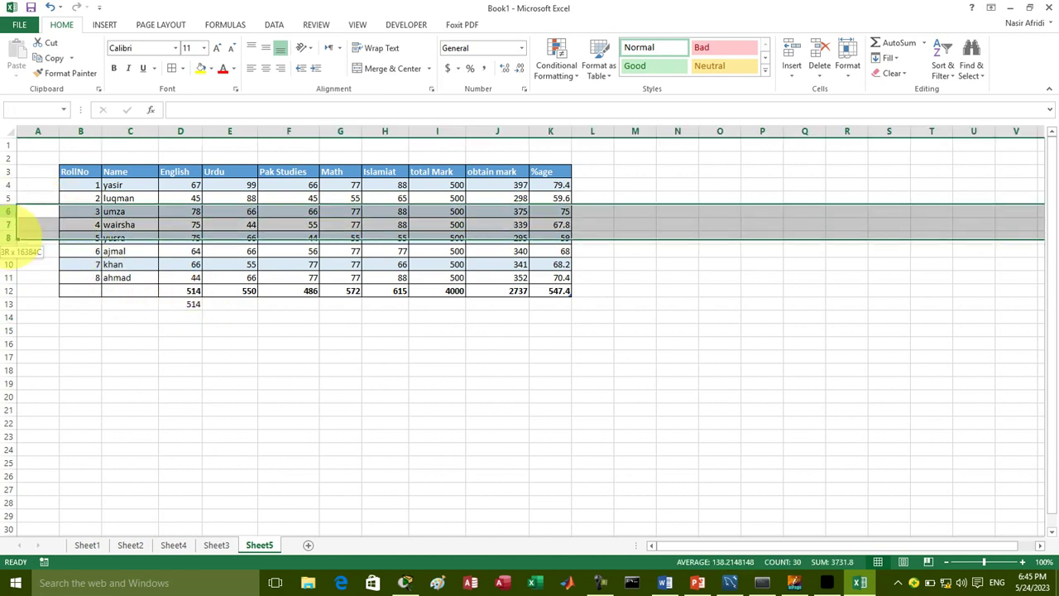
pyautogui.rightClick(10, 237)
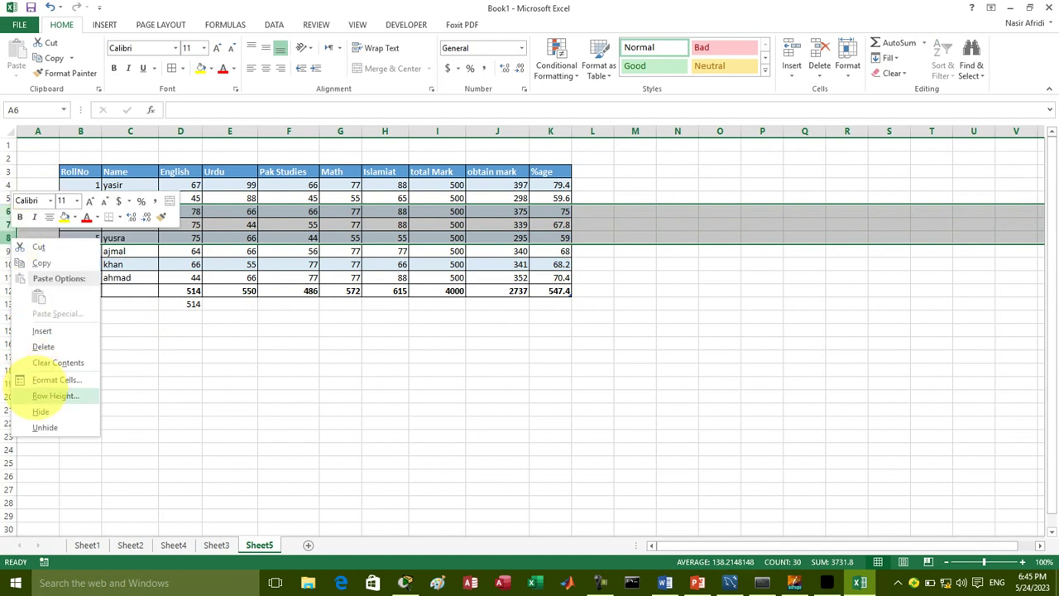
pyautogui.click(41, 412)
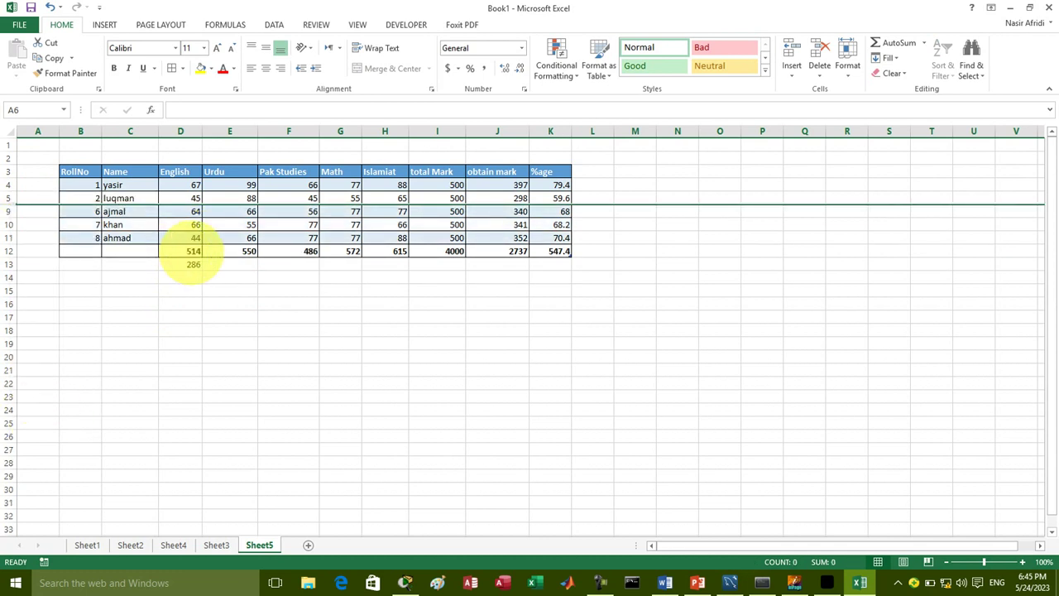
pyautogui.click(192, 266)
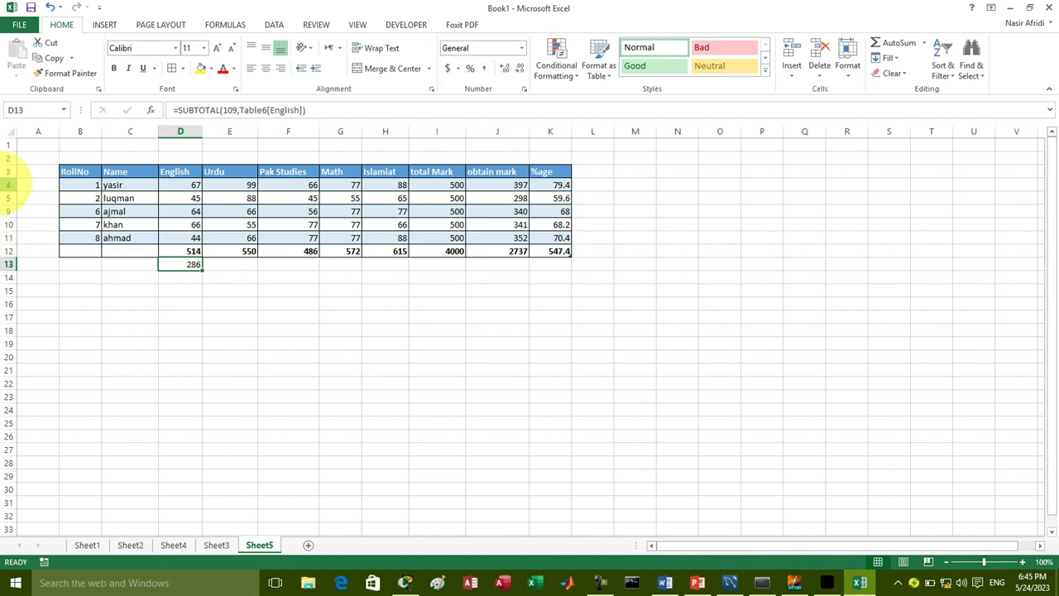
pyautogui.moveTo(9, 198); pyautogui.dragTo(10, 213)
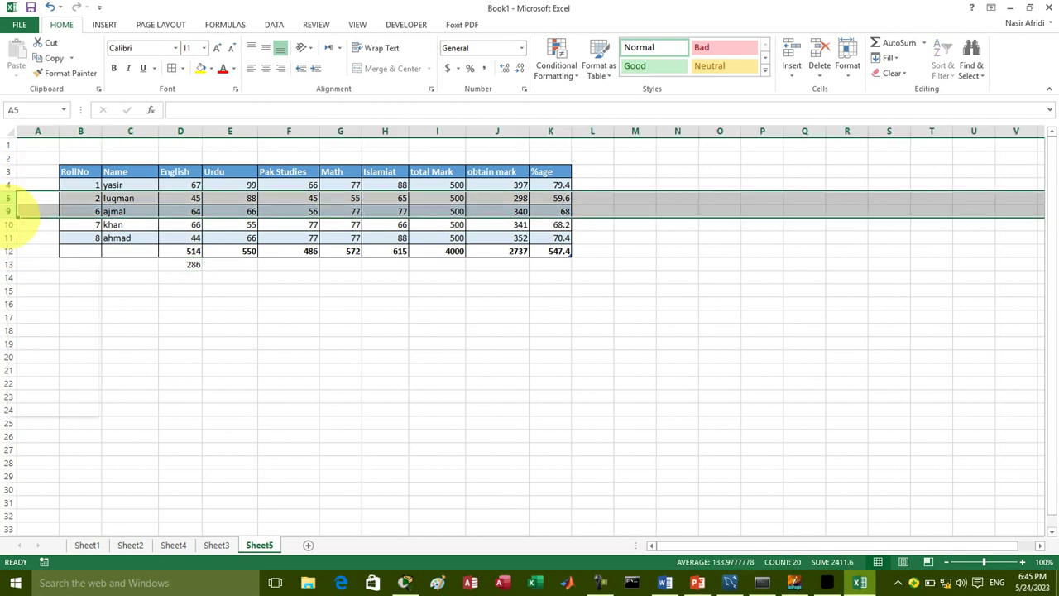
pyautogui.rightClick(12, 213)
pyautogui.click(41, 407)
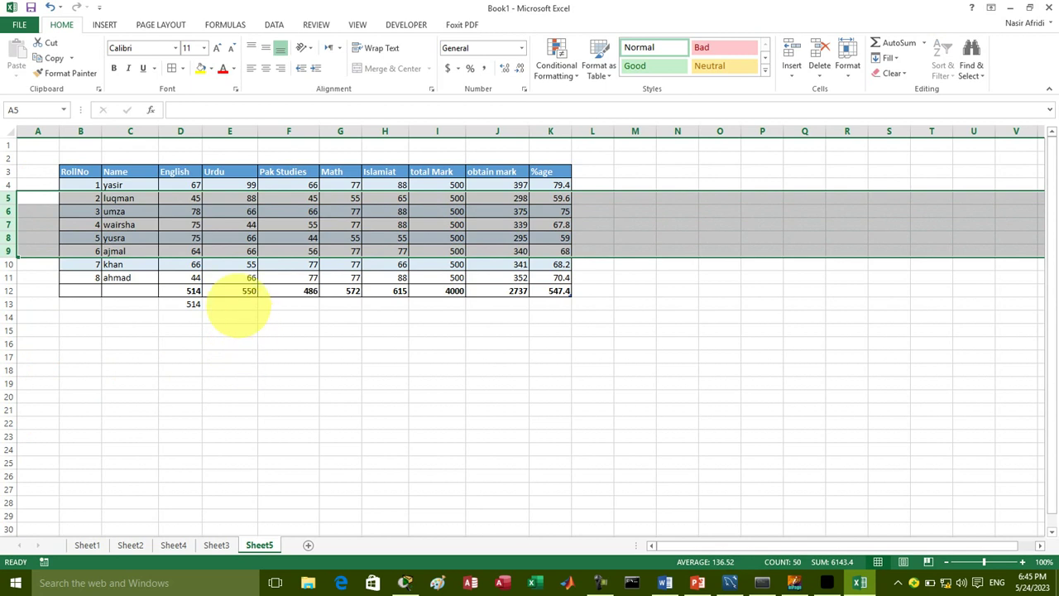
pyautogui.click(236, 306)
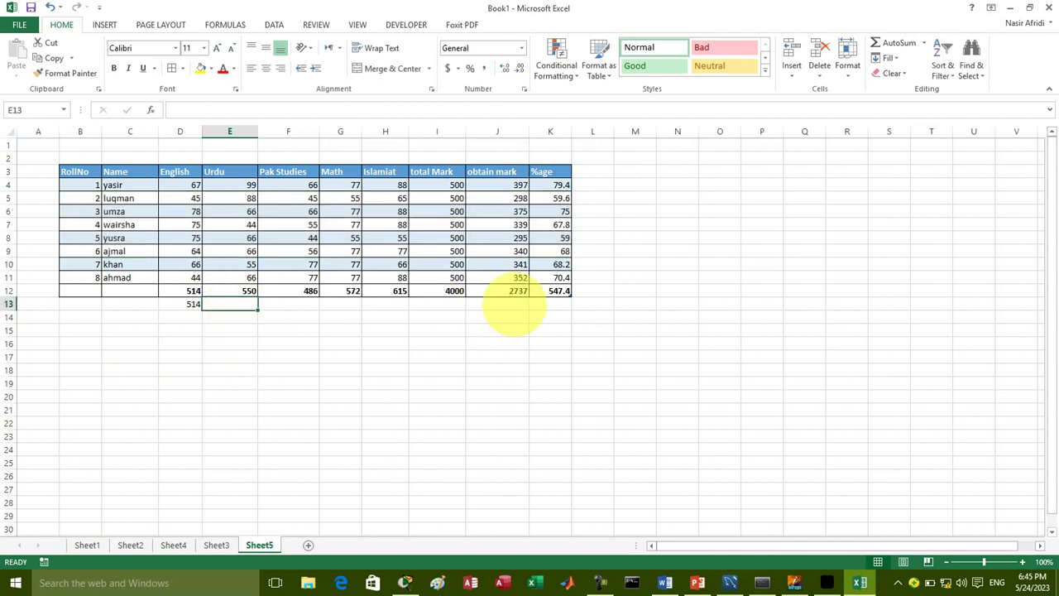
# Start a SUBTOTAL formula in J13 under the obtain mark total
pyautogui.click(504, 305)
pyautogui.write('=')
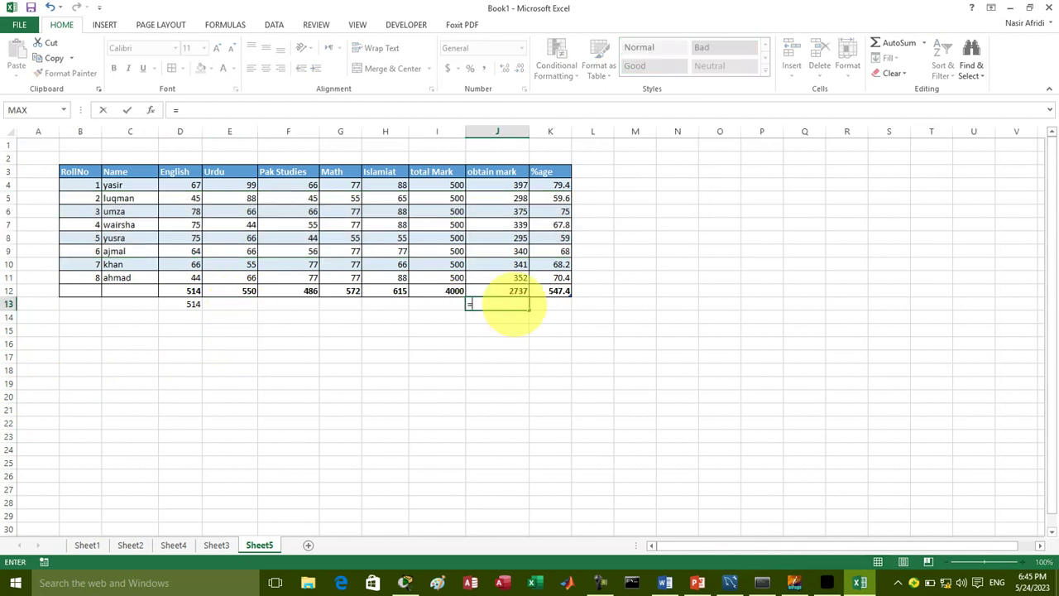
pyautogui.write('sy')
pyautogui.press('BackSpace')
pyautogui.write('ubs')
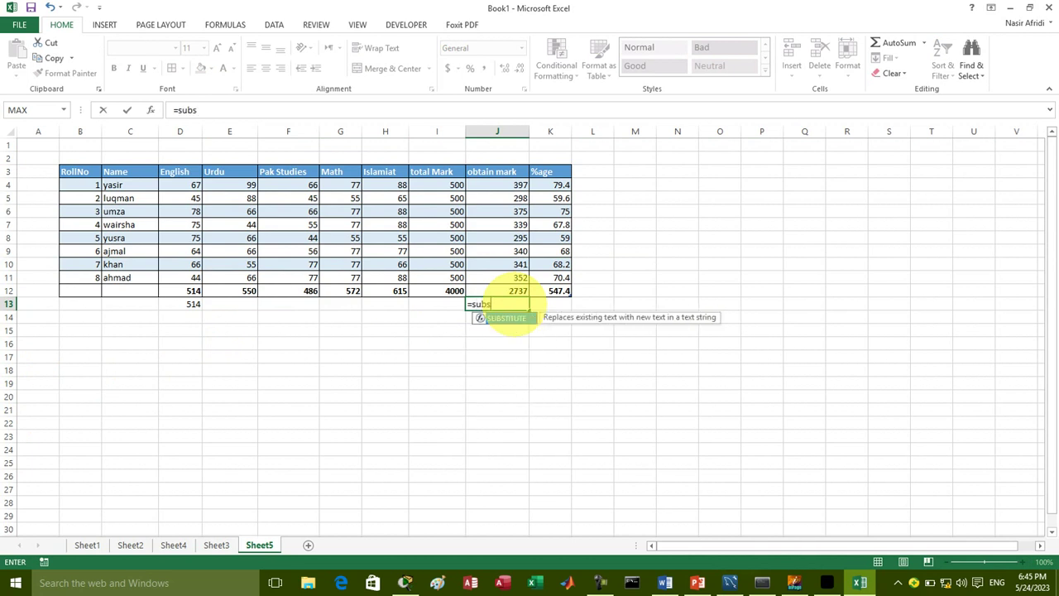
pyautogui.press('BackSpace')
pyautogui.write('t')
pyautogui.press('Tab')
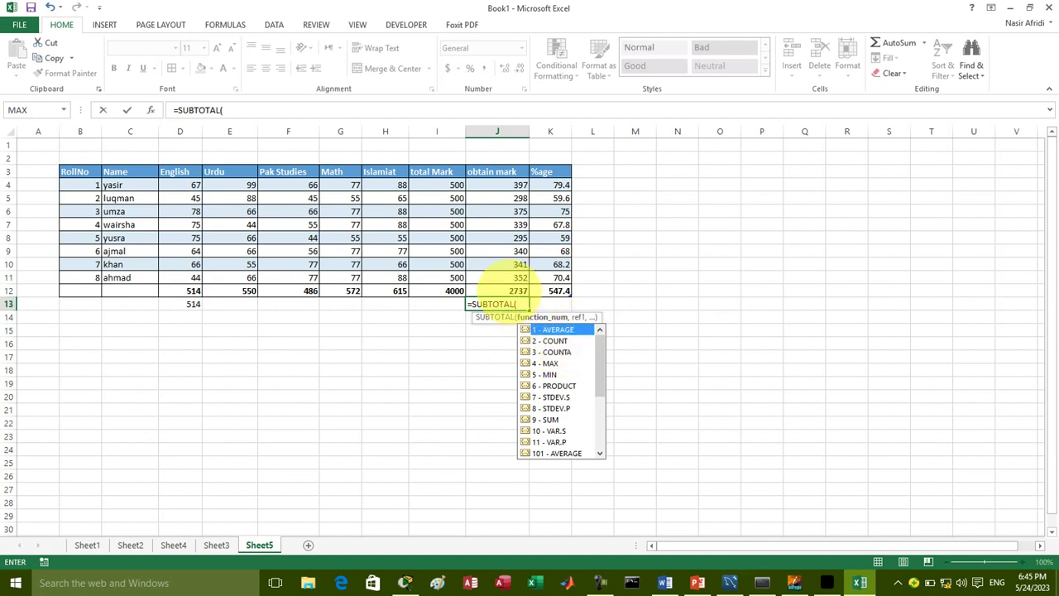
# Complete J13 as a SUBTOTAL 101 average of obtain mark, giving 342.125
pyautogui.moveTo(601, 355); pyautogui.dragTo(603, 360)
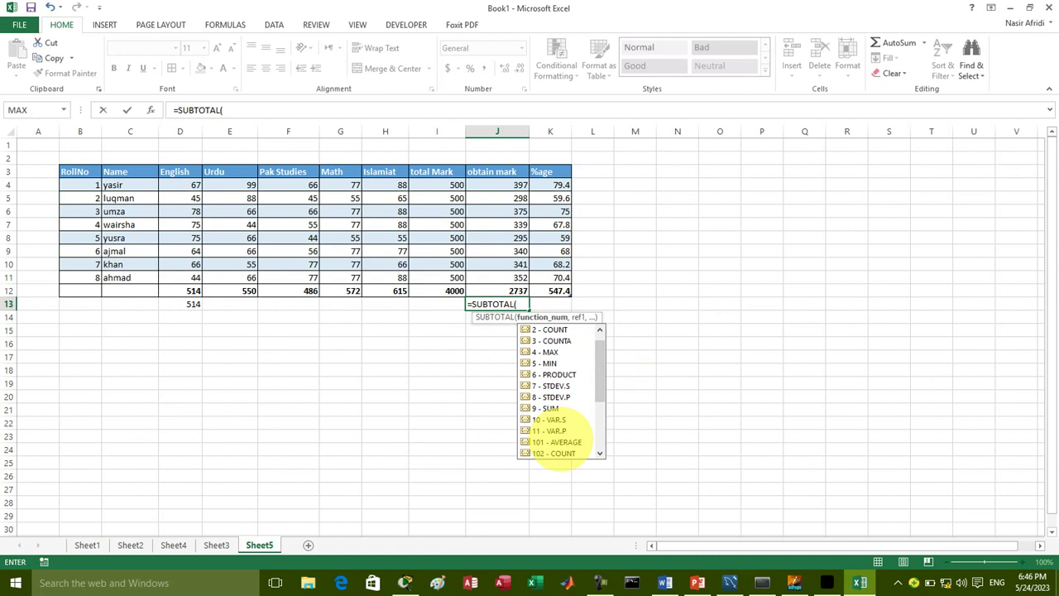
pyautogui.doubleClick(557, 442)
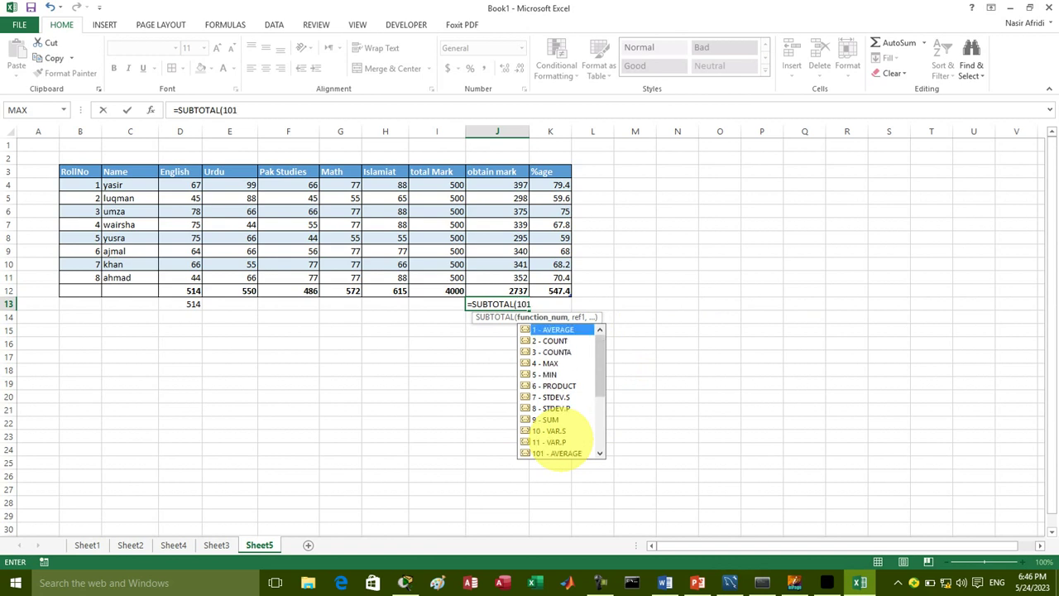
pyautogui.write(',')
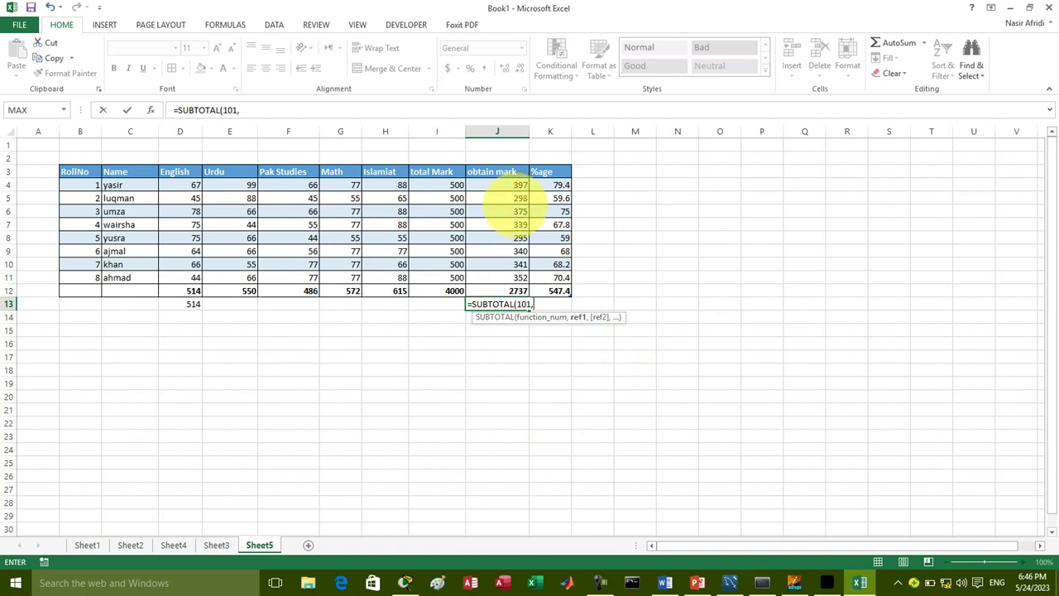
pyautogui.moveTo(505, 184); pyautogui.dragTo(514, 274)
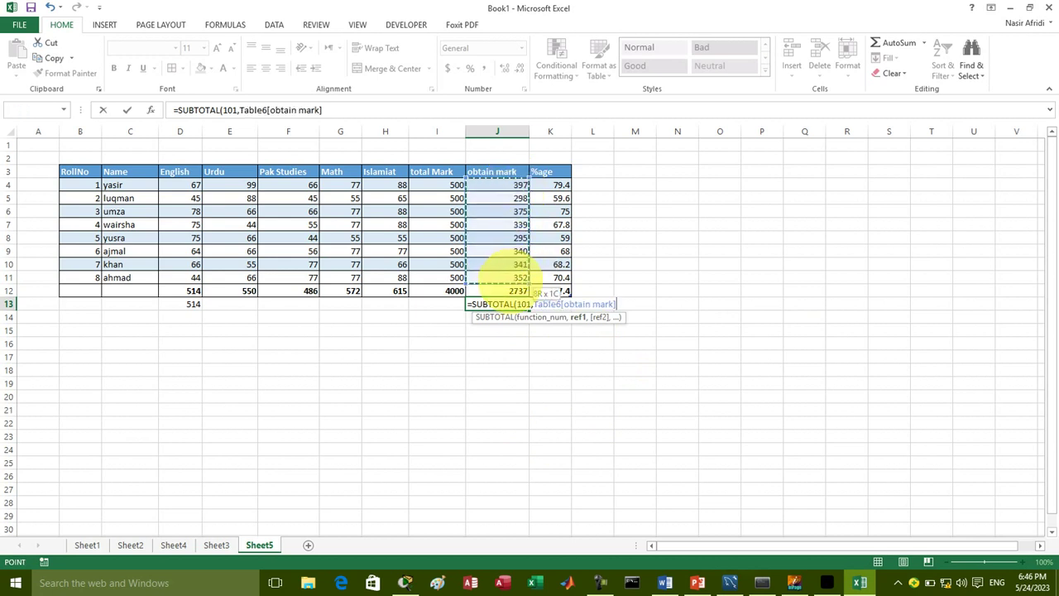
pyautogui.press('Return')
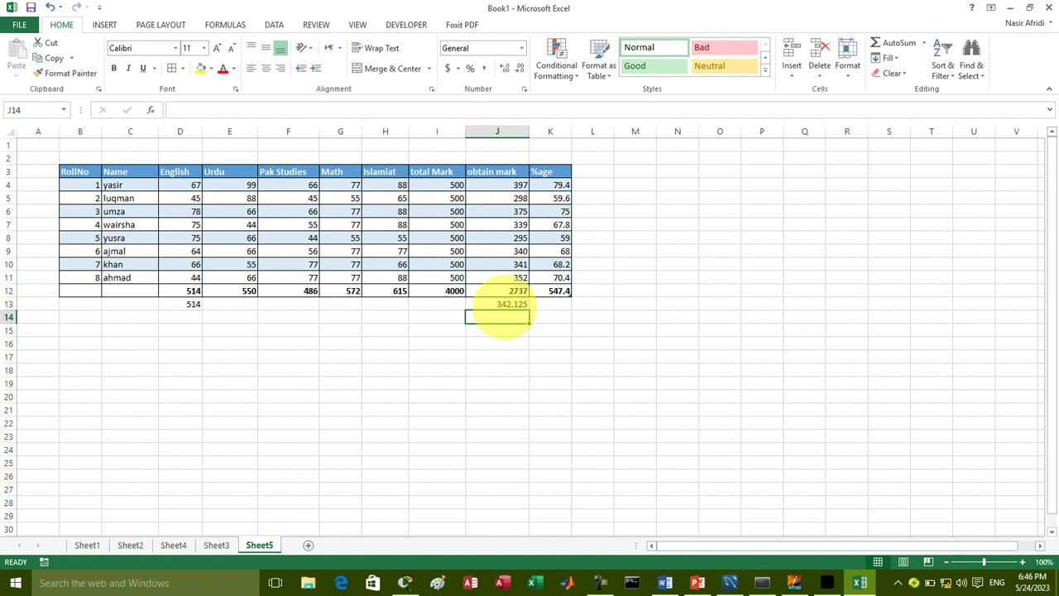
# Enter =AVERAGE over the obtain mark column in J14, giving 342.125
pyautogui.write('=averag')
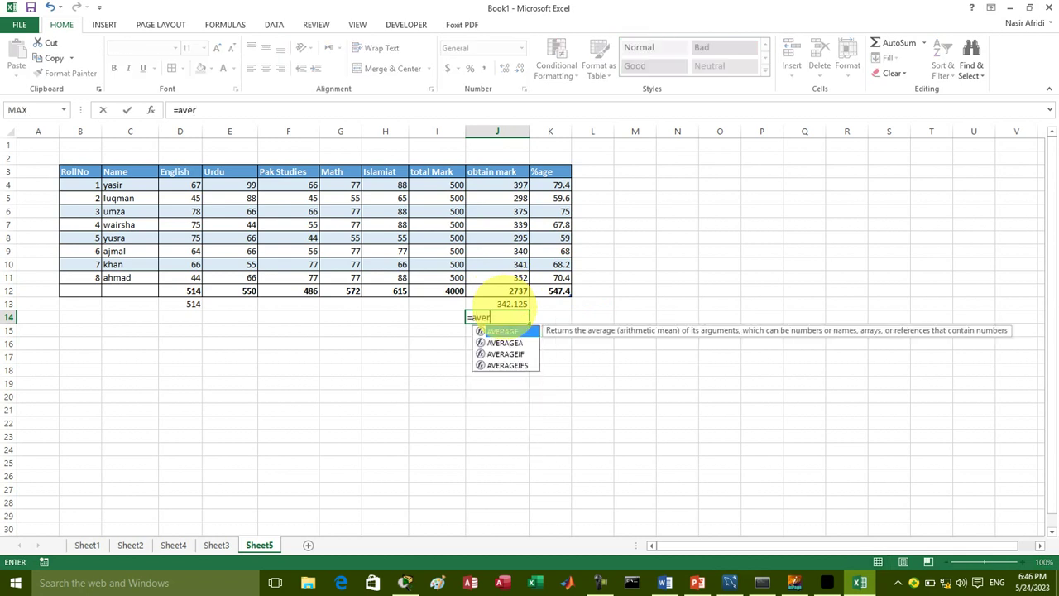
pyautogui.press('Tab')
pyautogui.moveTo(496, 185); pyautogui.dragTo(506, 276)
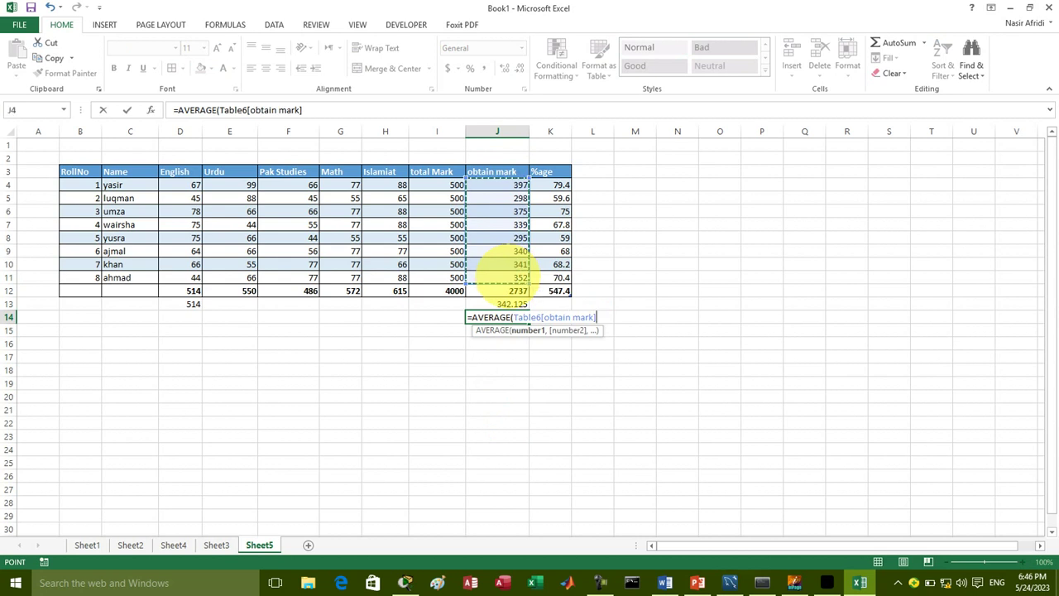
pyautogui.press('Return')
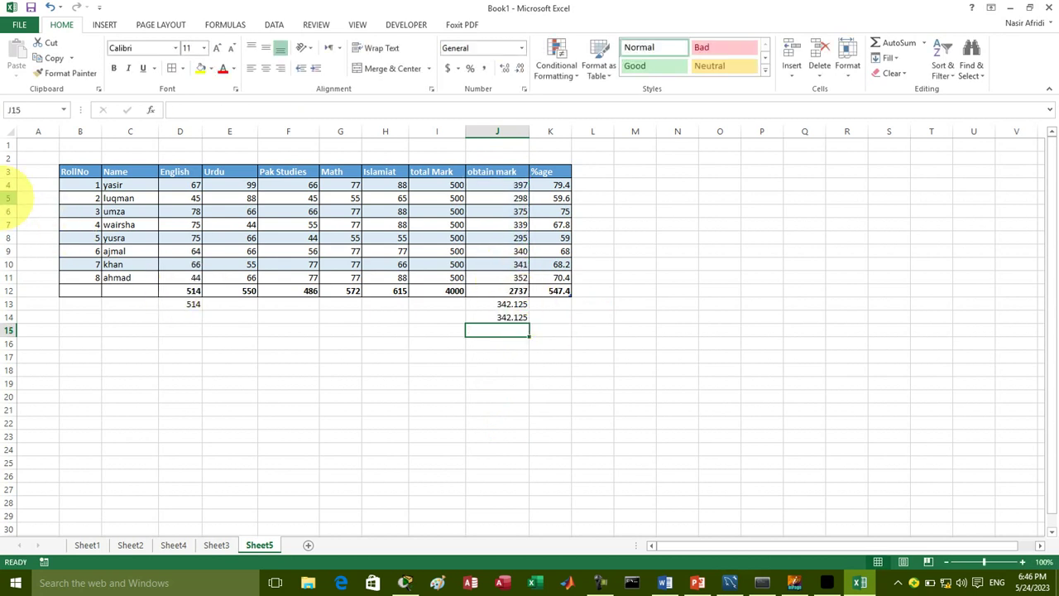
pyautogui.moveTo(10, 198); pyautogui.dragTo(10, 251)
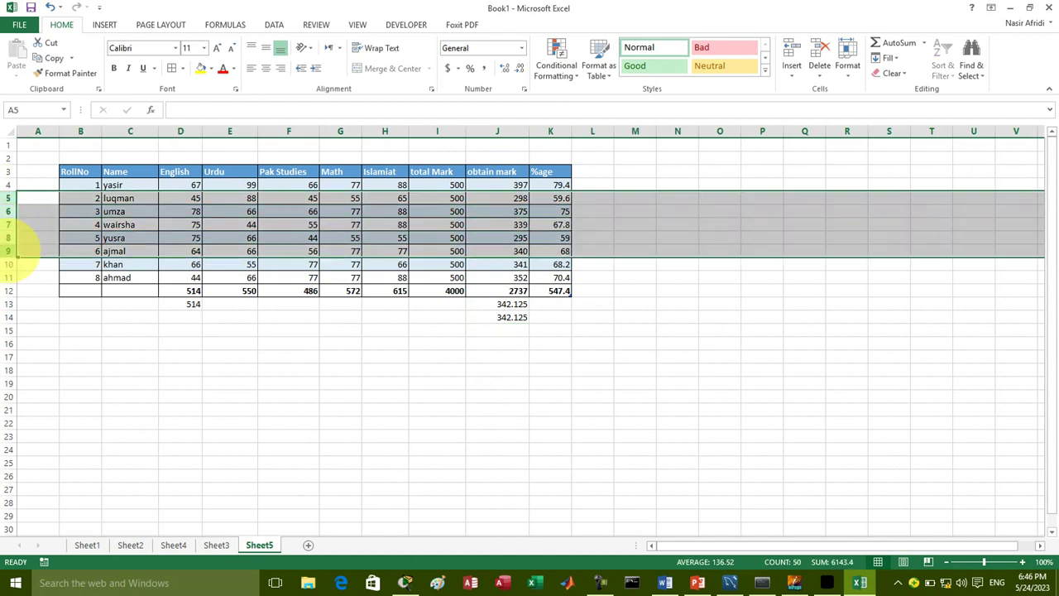
pyautogui.rightClick(11, 250)
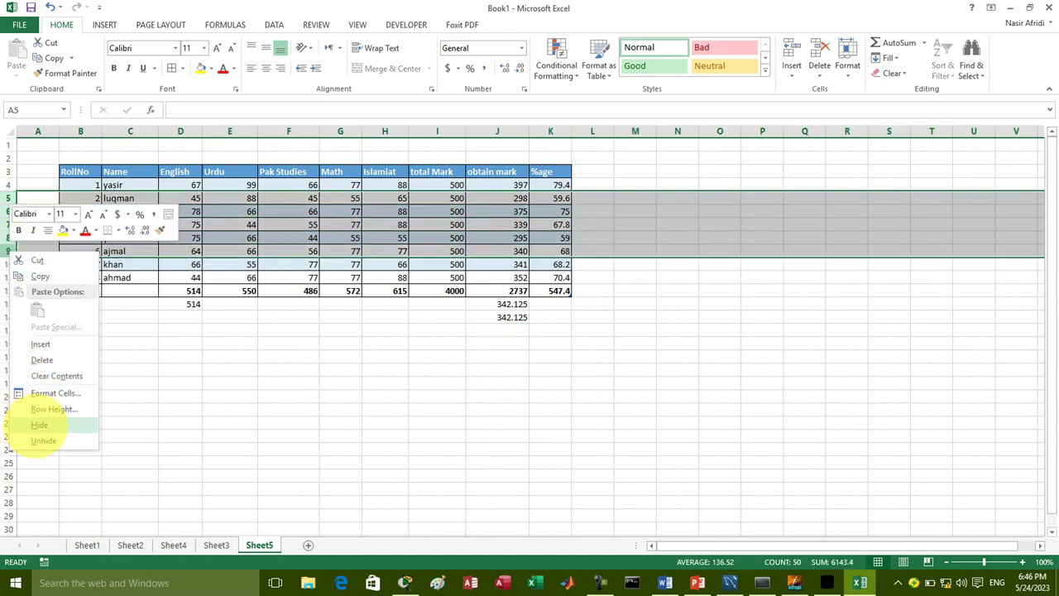
pyautogui.click(37, 424)
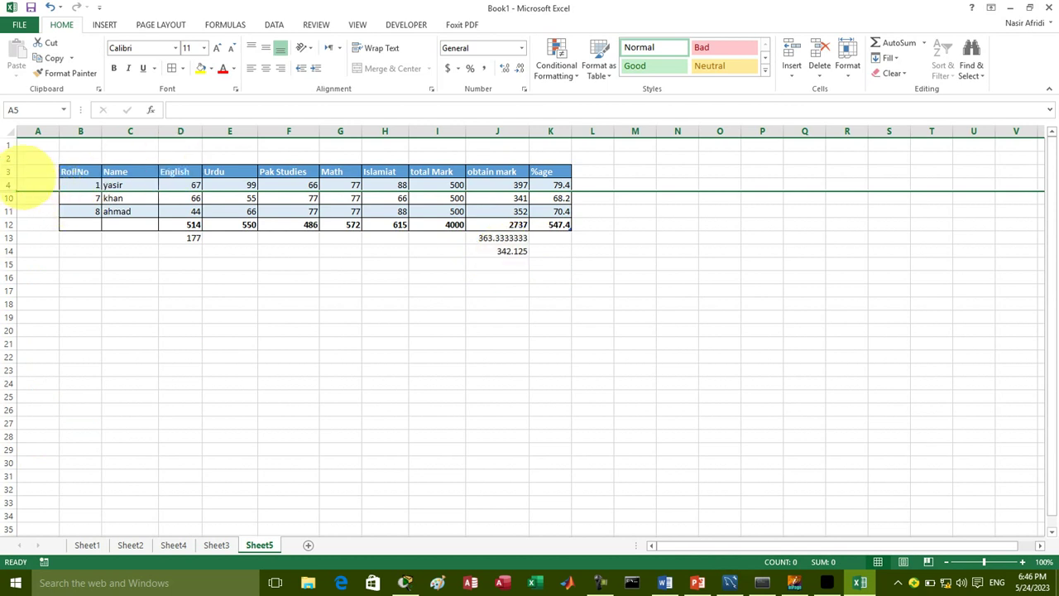
pyautogui.moveTo(9, 185); pyautogui.dragTo(13, 199)
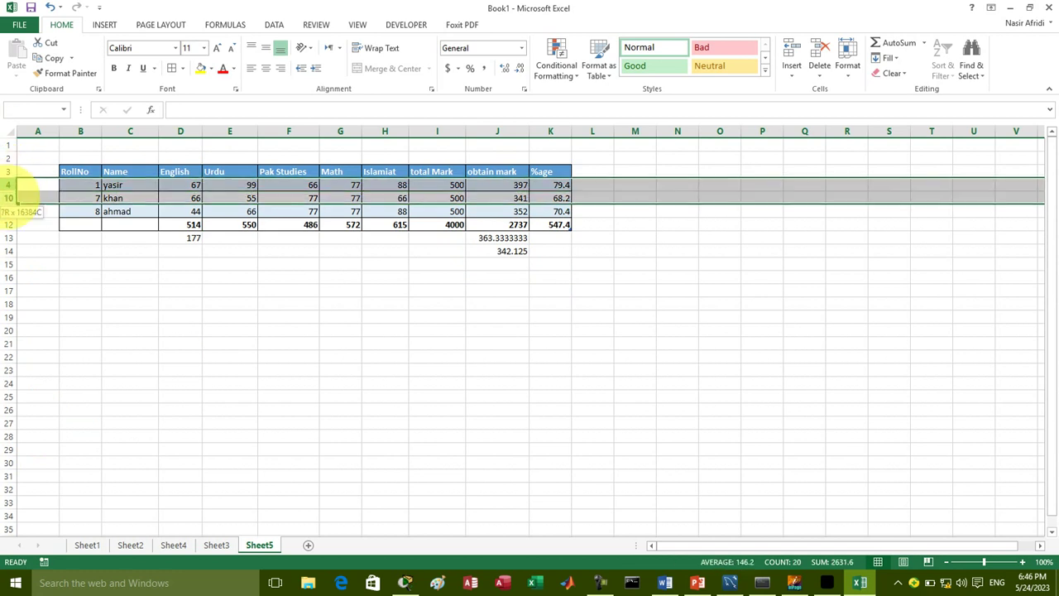
pyautogui.rightClick(11, 199)
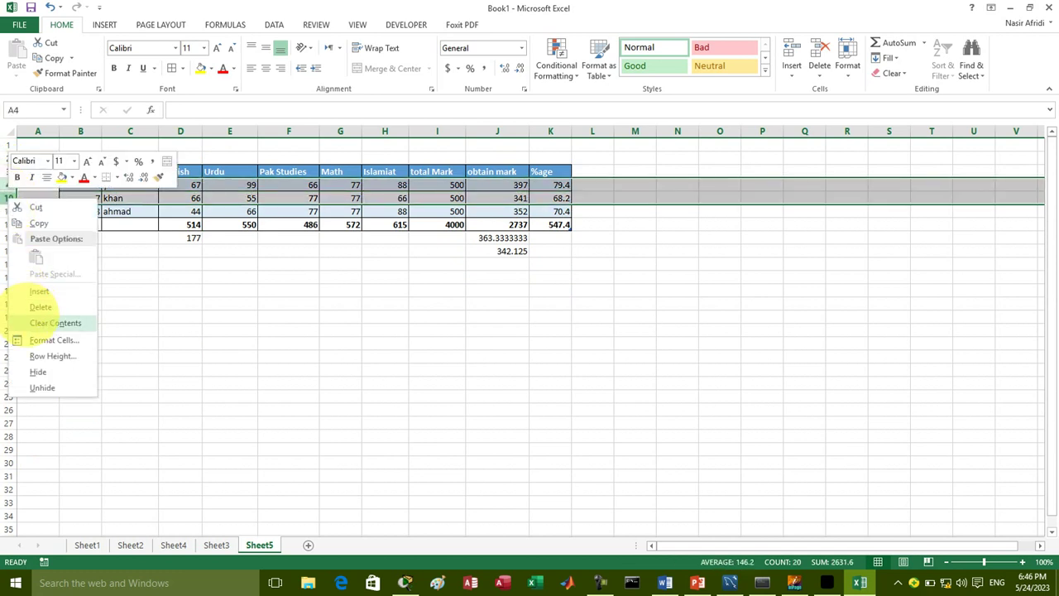
pyautogui.click(42, 387)
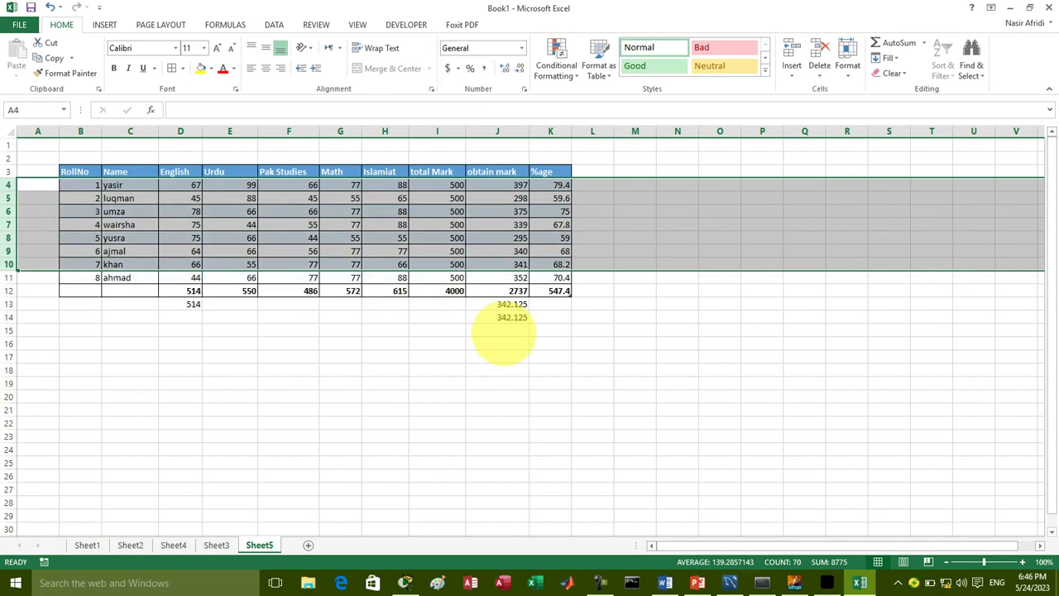
pyautogui.moveTo(244, 131); pyautogui.dragTo(339, 131)
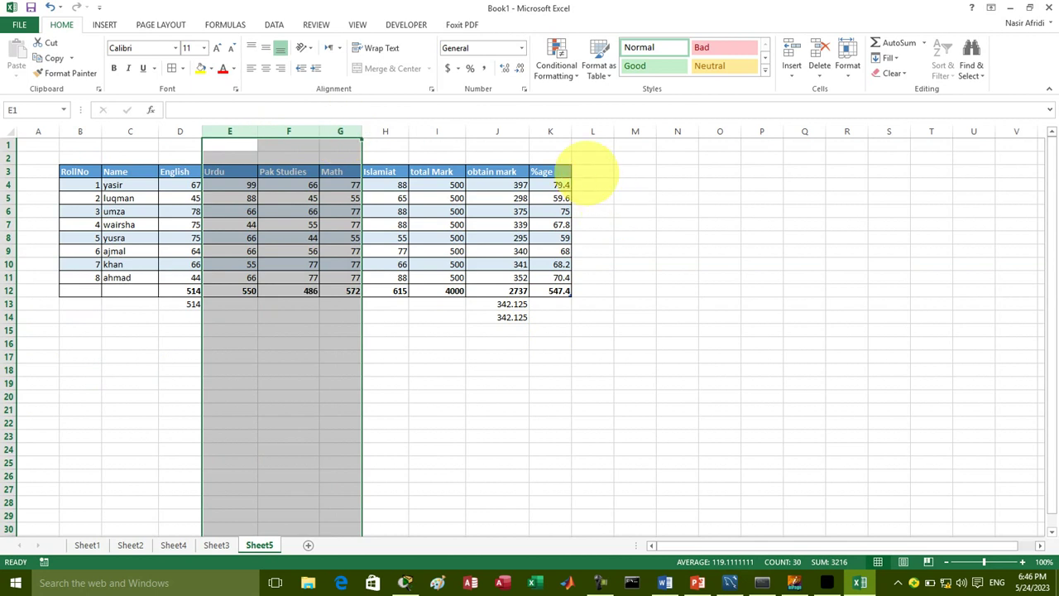
pyautogui.click(595, 174)
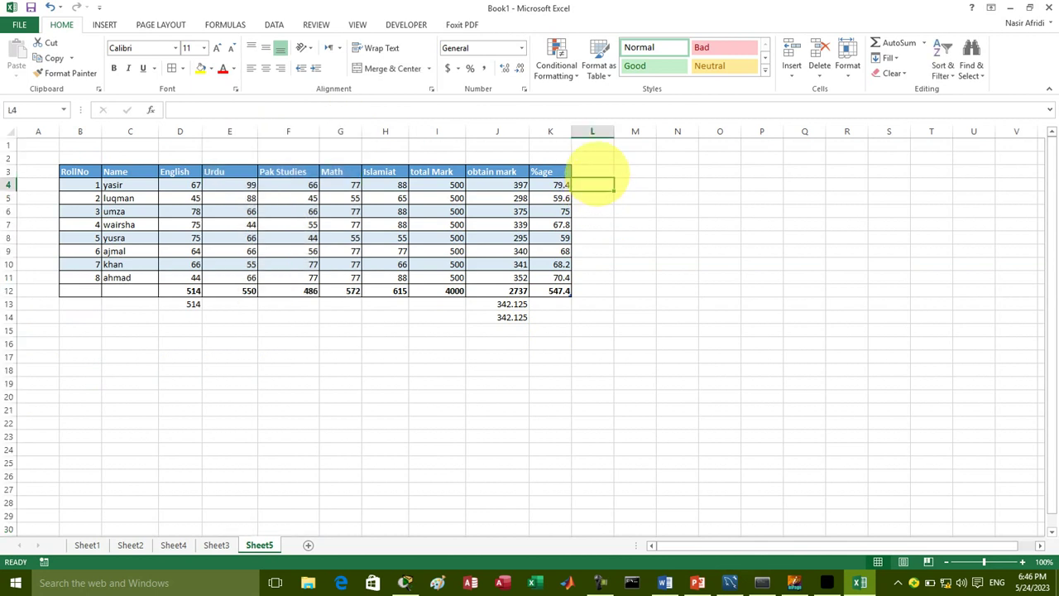
# Add an 'obtained mark' header in L3, extending the table
pyautogui.write('su')
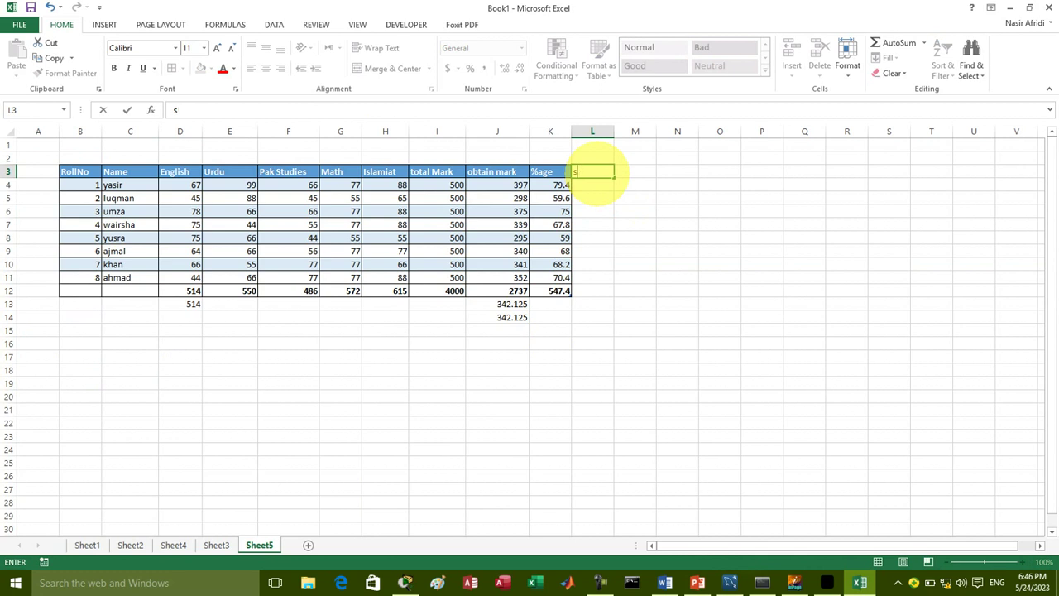
pyautogui.write('btr')
pyautogui.press('BackSpace')
pyautogui.write('ai')
pyautogui.write('ed mark')
pyautogui.press('Tab')
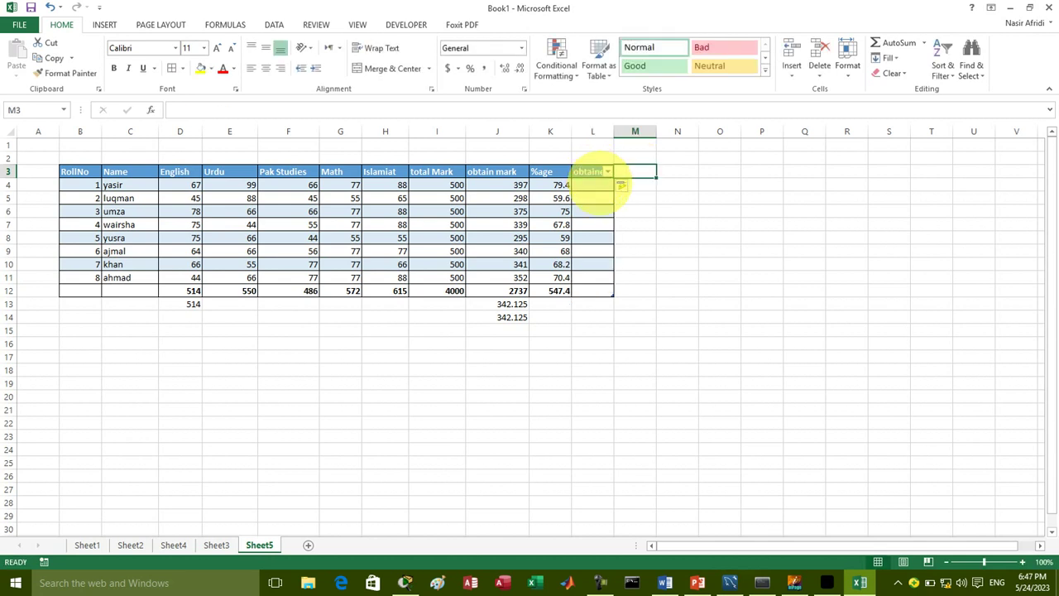
# Enter =SUBTOTAL(109, English through Islamiat) in L4 to fill the new column
pyautogui.click(594, 184)
pyautogui.write('=subto')
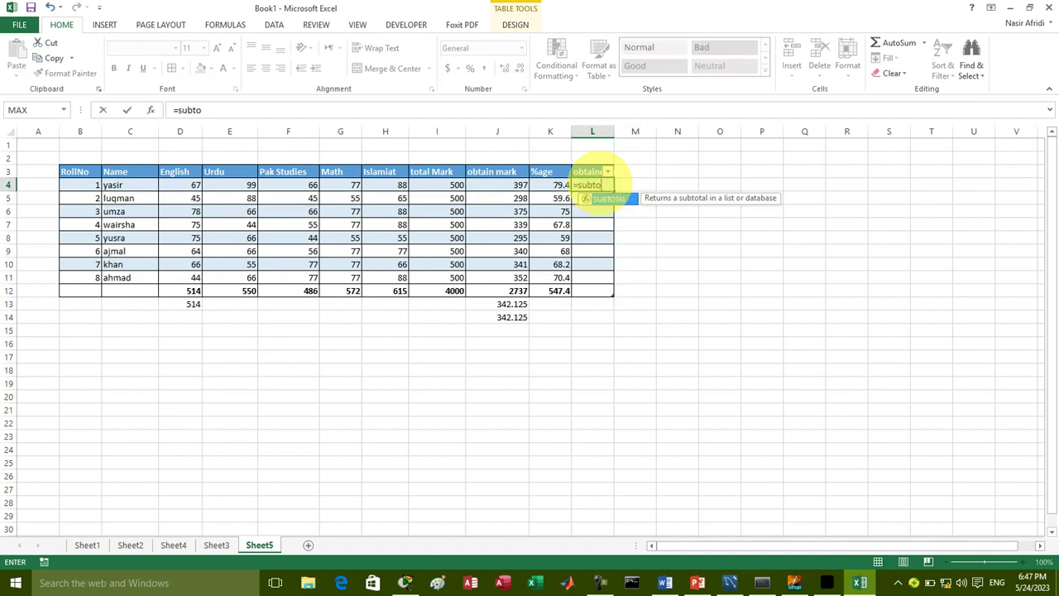
pyautogui.press('Tab')
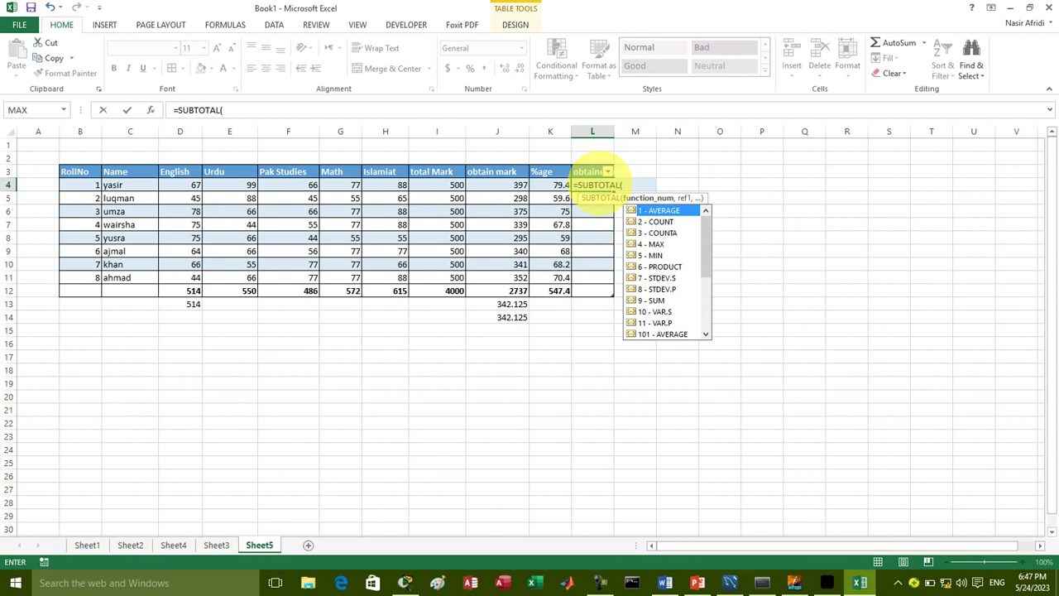
pyautogui.write('109')
pyautogui.write(',')
pyautogui.moveTo(177, 184); pyautogui.dragTo(387, 185)
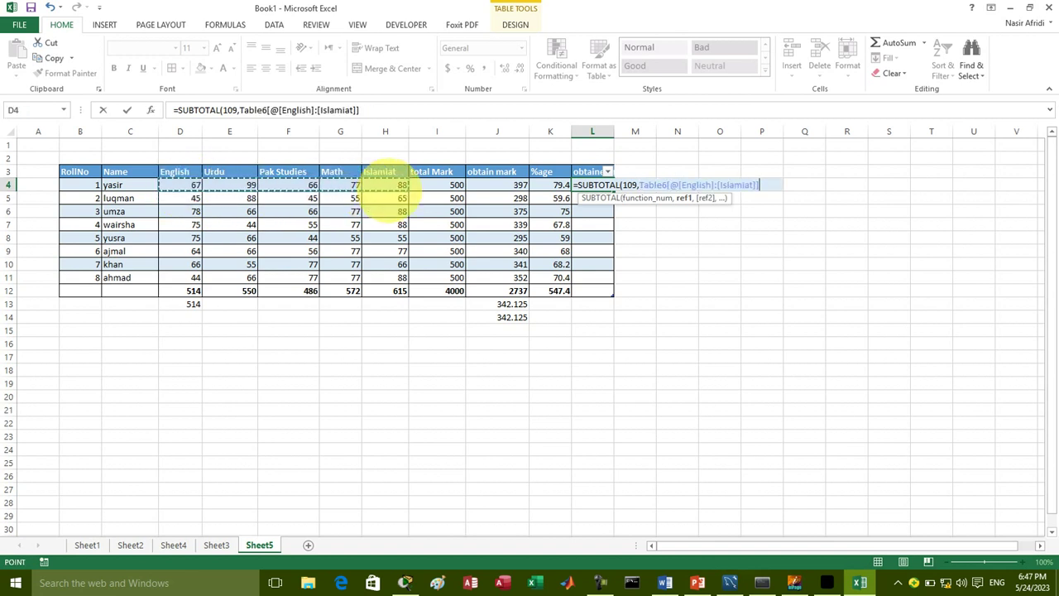
pyautogui.press('Return')
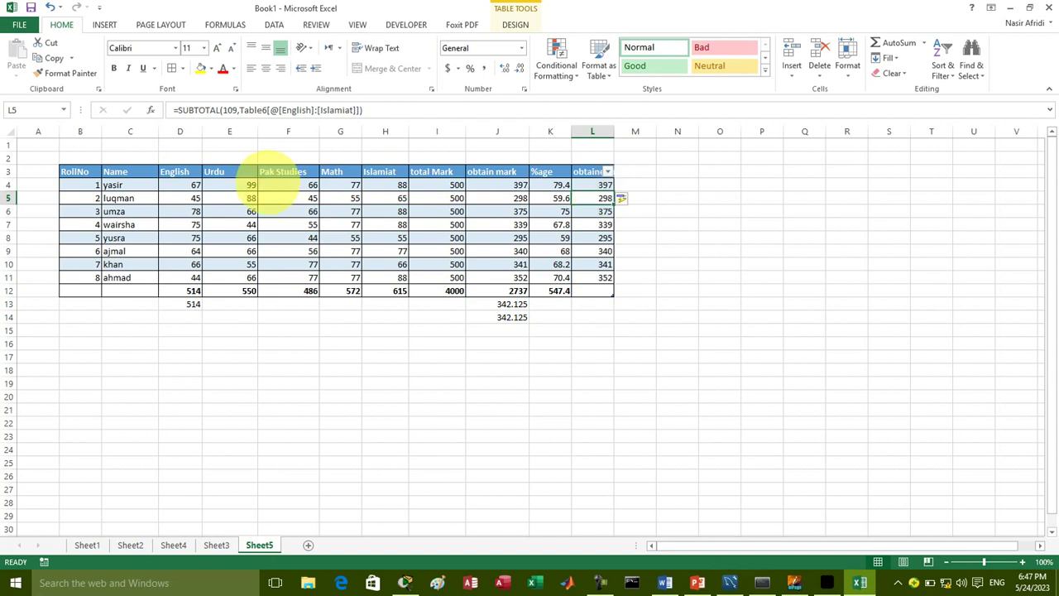
# Hide the Urdu and Pak Studies columns
pyautogui.moveTo(229, 131); pyautogui.dragTo(273, 133)
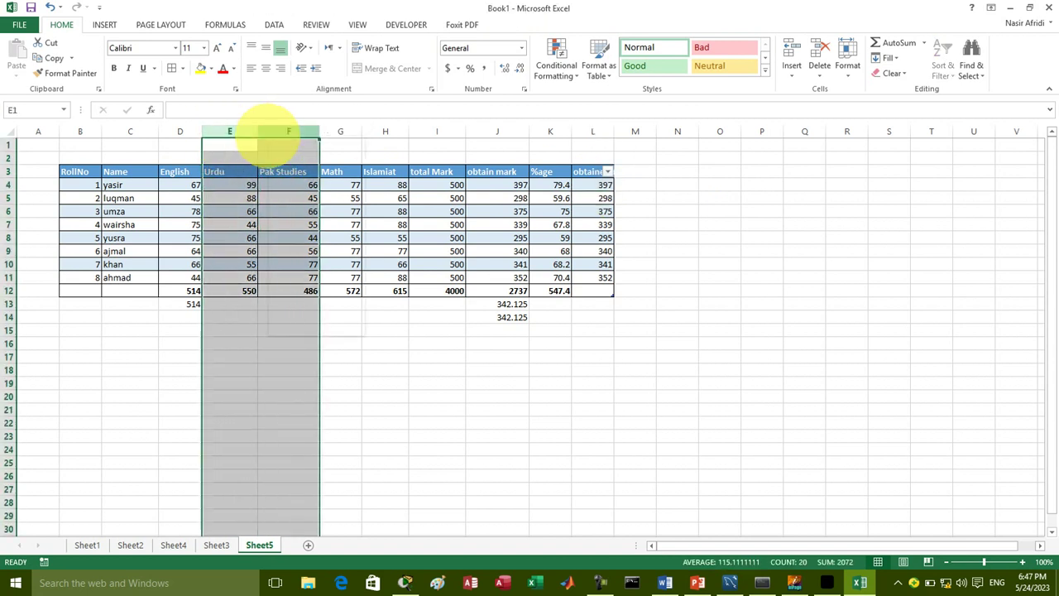
pyautogui.rightClick(268, 134)
pyautogui.click(299, 310)
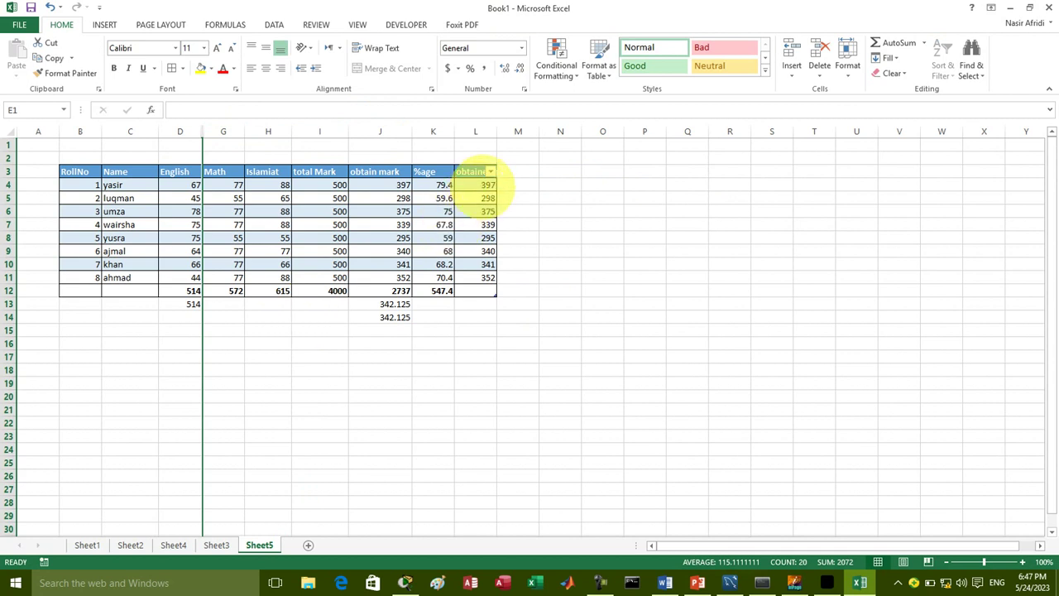
# Change the obtained column formula to =SUBTOTAL(9,D4:H4)
pyautogui.moveTo(485, 185); pyautogui.dragTo(489, 280)
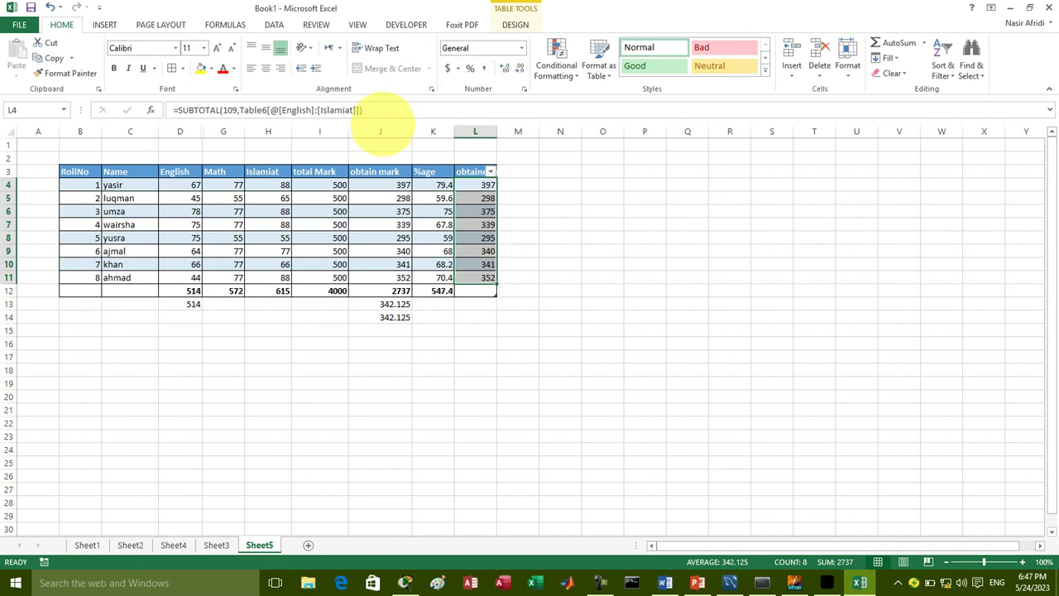
pyautogui.moveTo(362, 110); pyautogui.dragTo(222, 110)
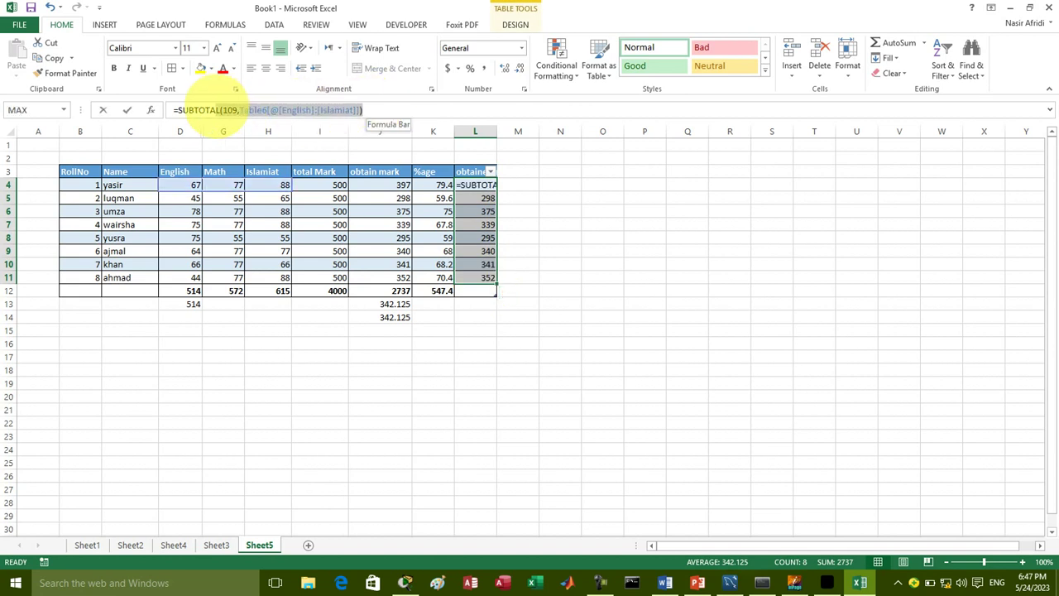
pyautogui.press('Delete')
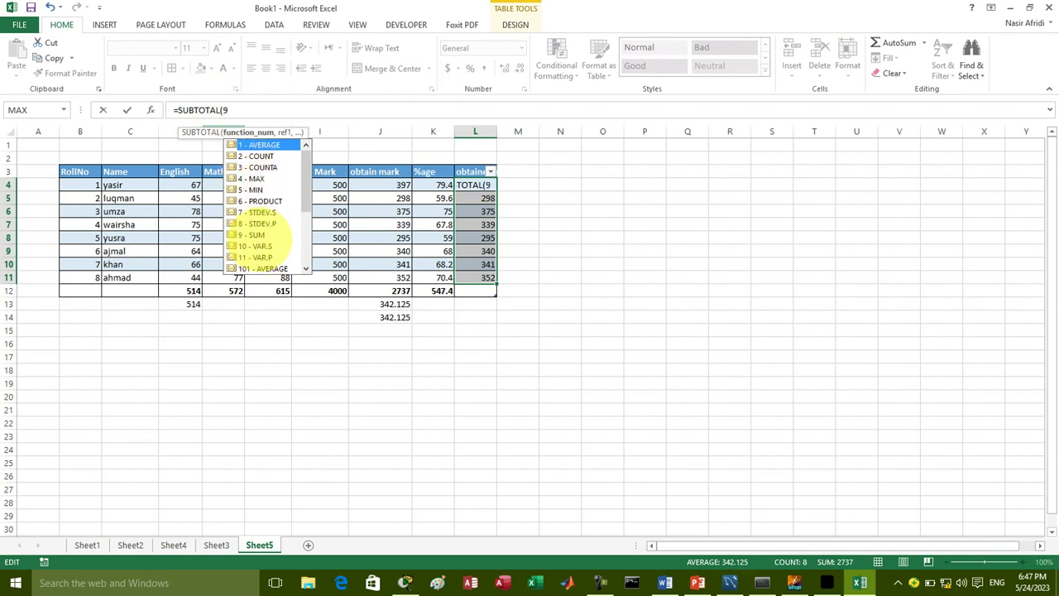
pyautogui.write(',')
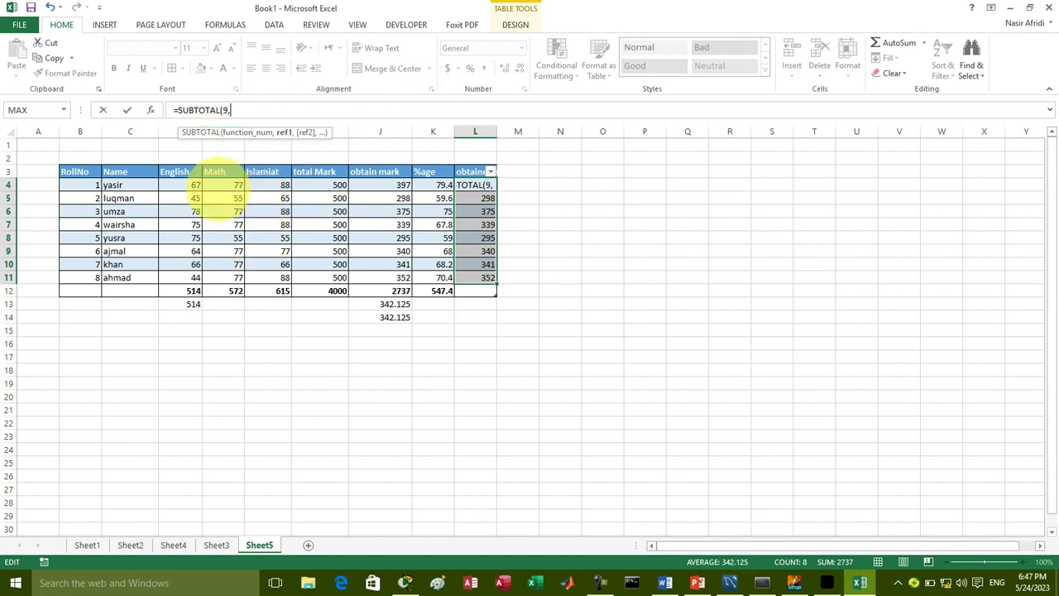
pyautogui.moveTo(178, 186)
pyautogui.mouseDown()
pyautogui.moveTo(342, 186)
pyautogui.moveTo(271, 185)
pyautogui.mouseUp()
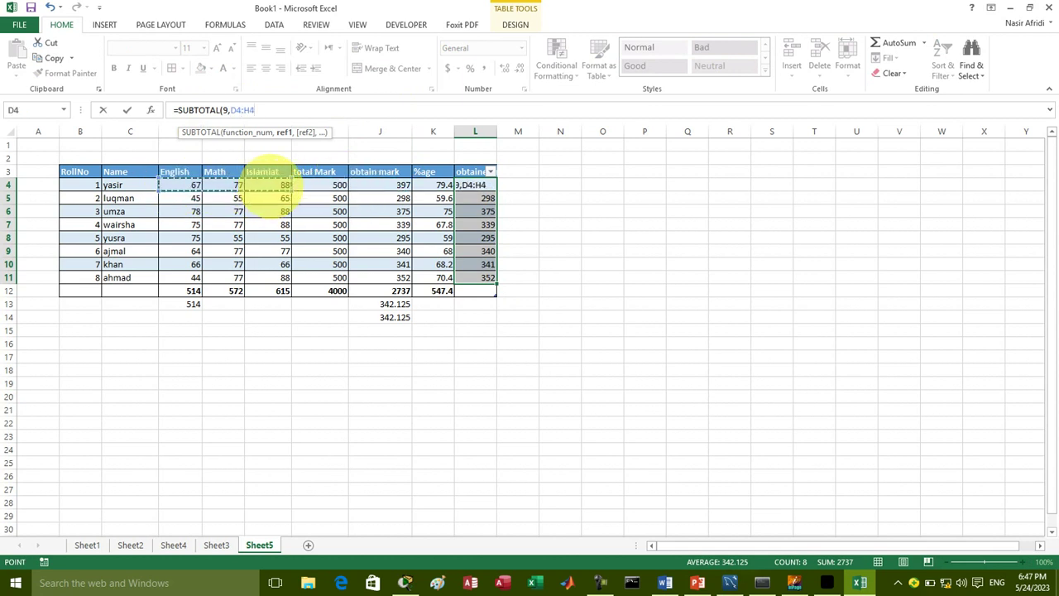
pyautogui.press('Return')
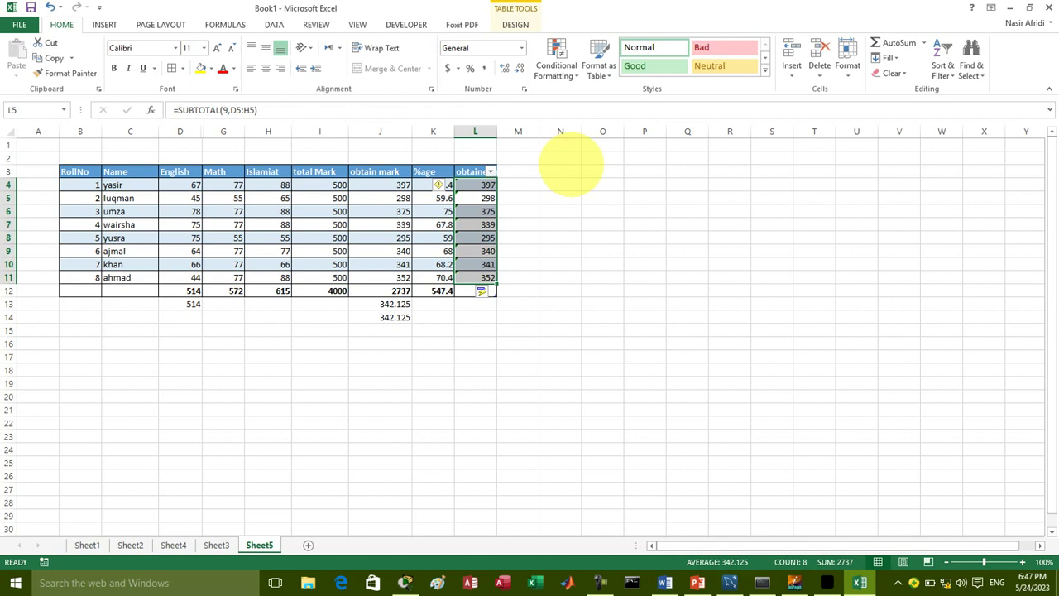
pyautogui.click(562, 209)
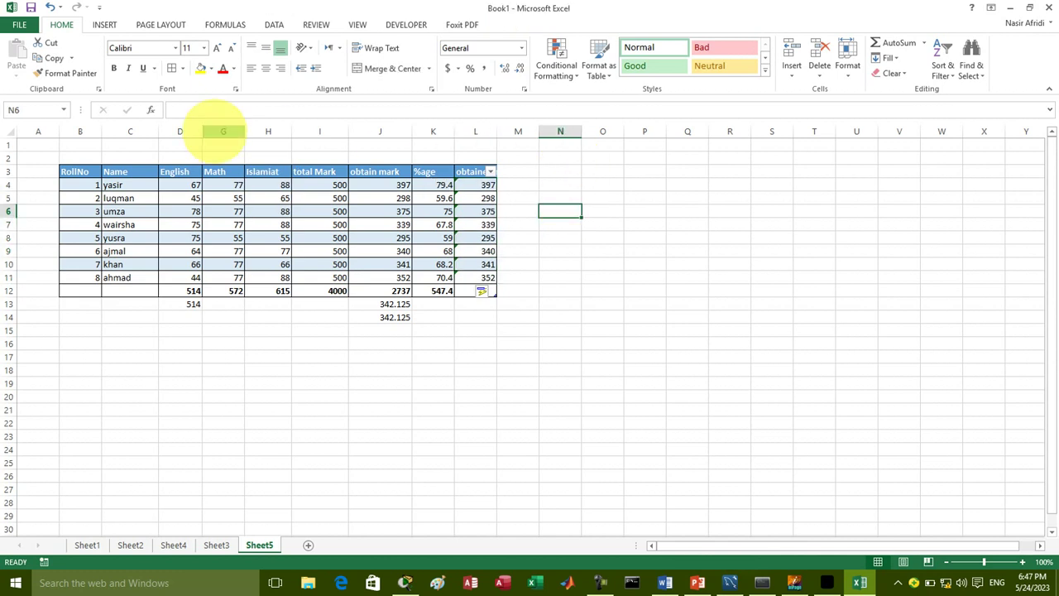
# Unhide the Urdu and Pak Studies columns and check the formula in L4
pyautogui.moveTo(132, 130); pyautogui.dragTo(282, 130)
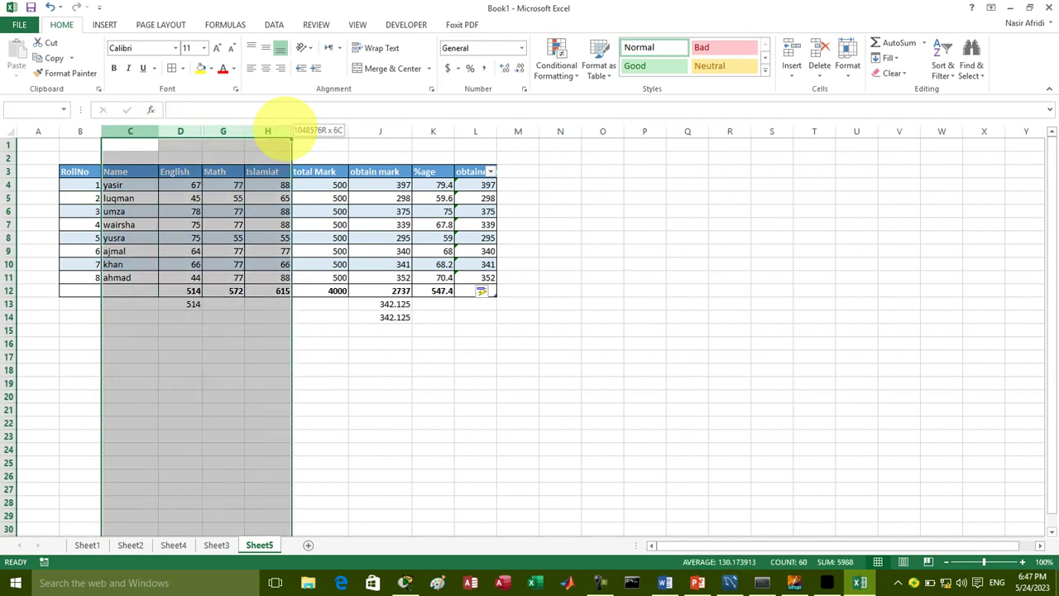
pyautogui.rightClick(288, 131)
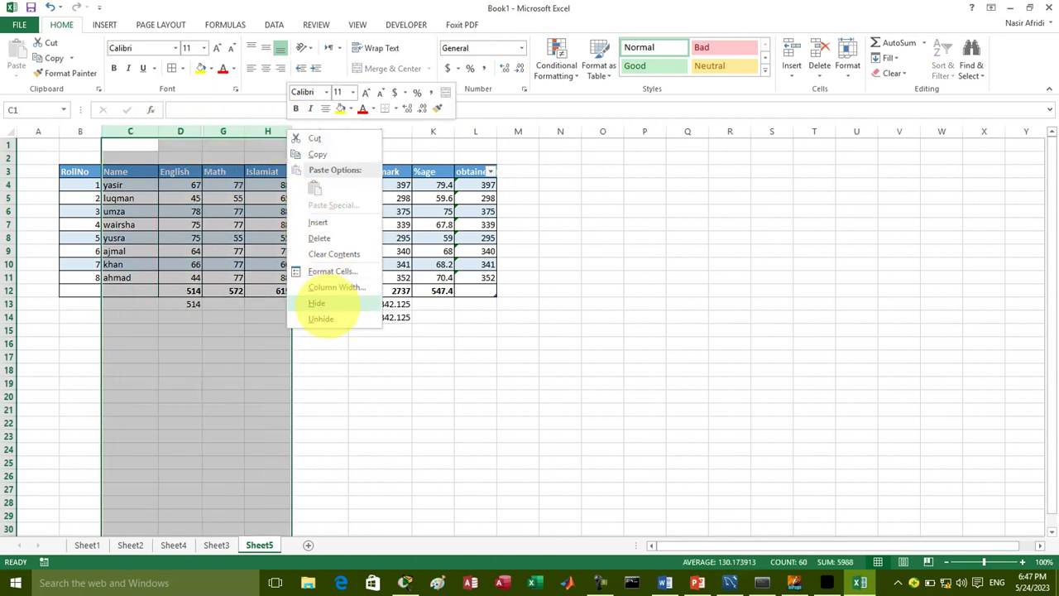
pyautogui.click(322, 319)
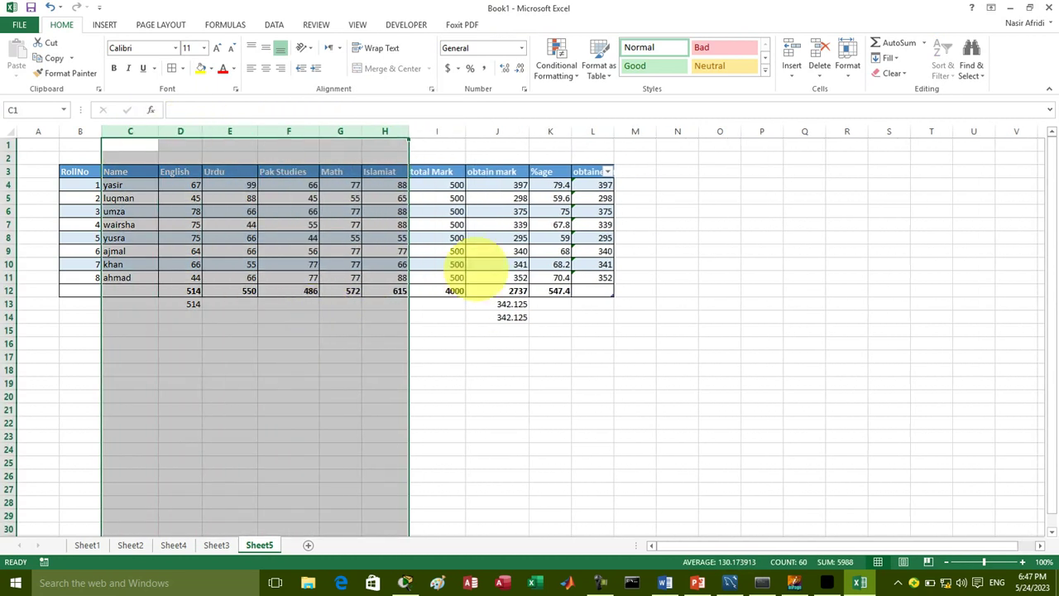
pyautogui.click(593, 184)
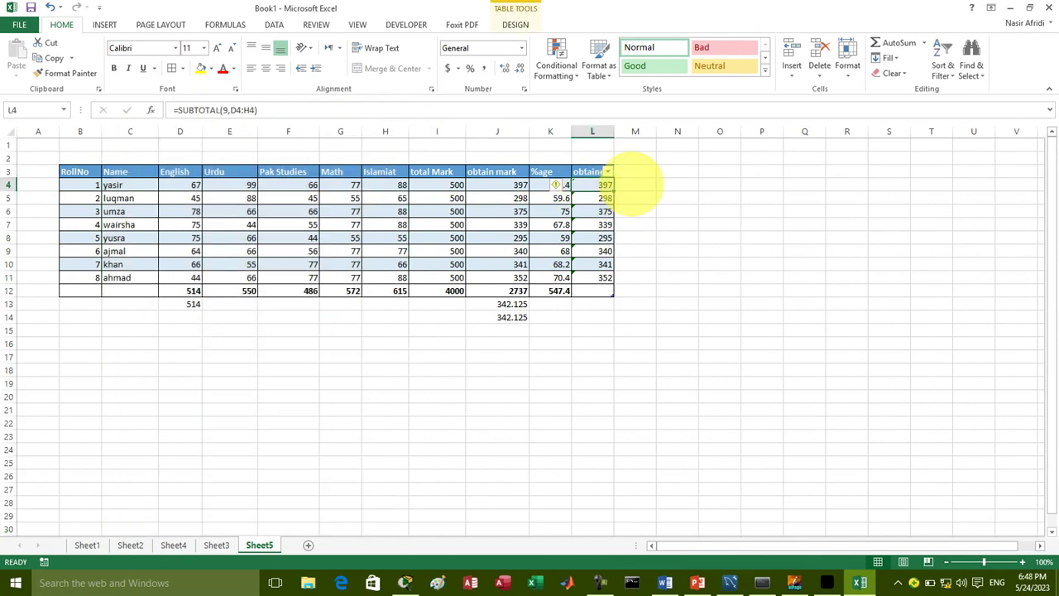
# Enter =SUBTOTAL(9, English through Islamiat) in M4 to create Column1
pyautogui.click(635, 187)
pyautogui.write('=sub')
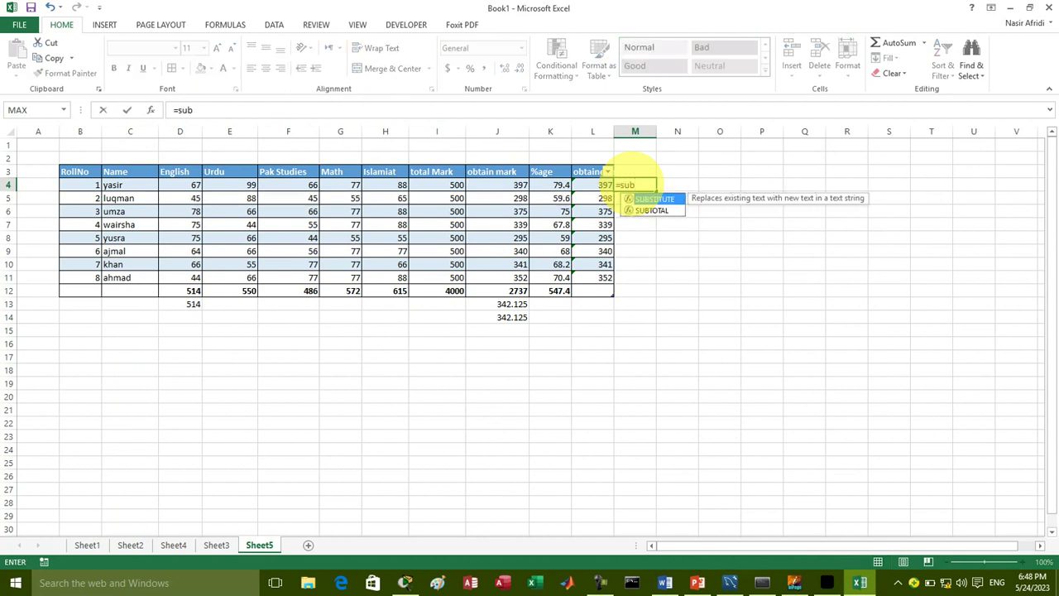
pyautogui.press('Down')
pyautogui.press('Tab')
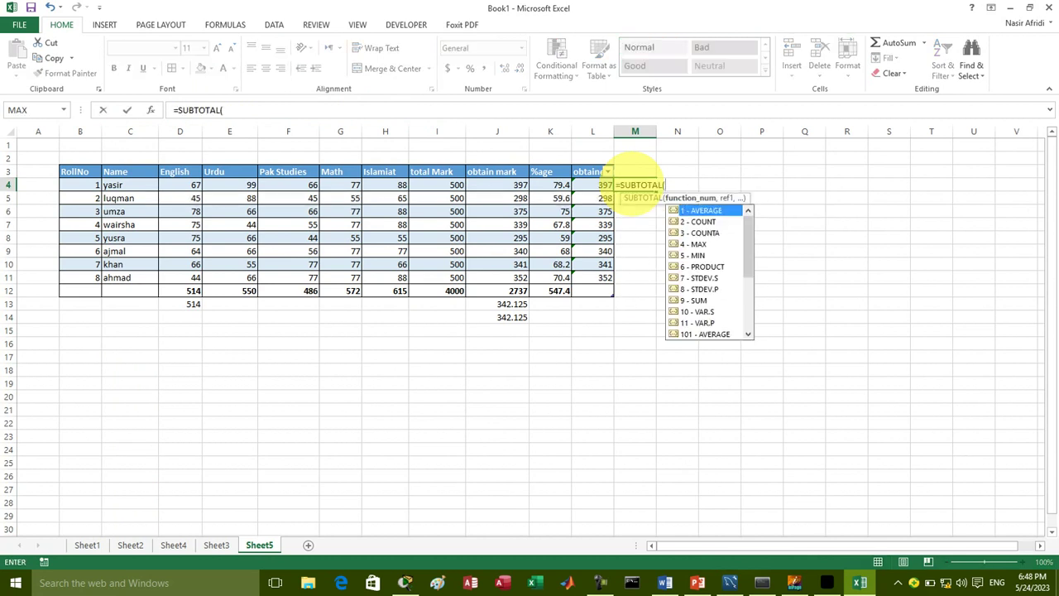
pyautogui.moveTo(748, 239); pyautogui.dragTo(754, 308)
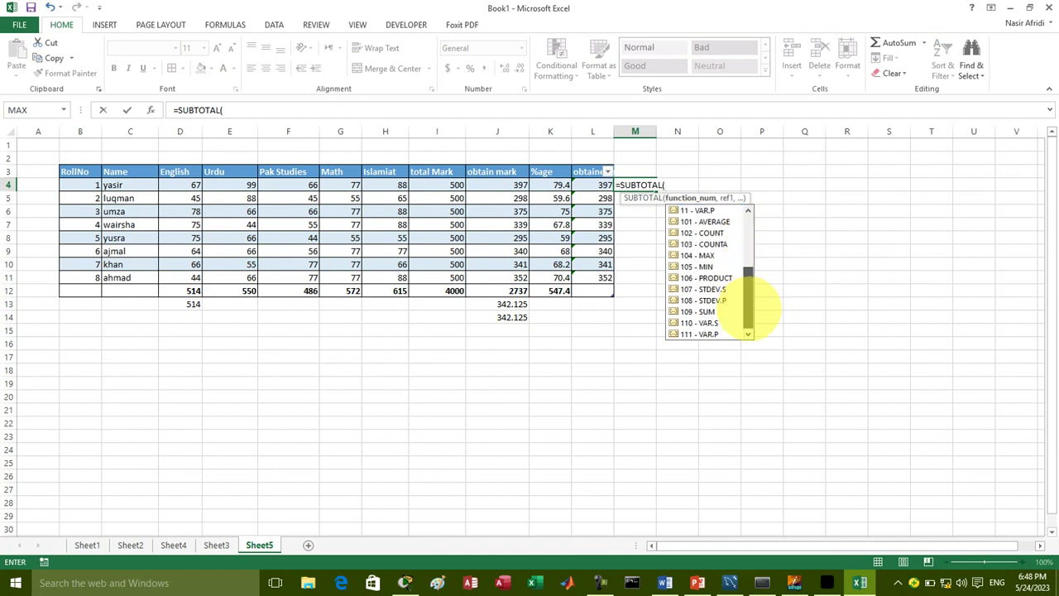
pyautogui.moveTo(753, 308); pyautogui.dragTo(754, 222)
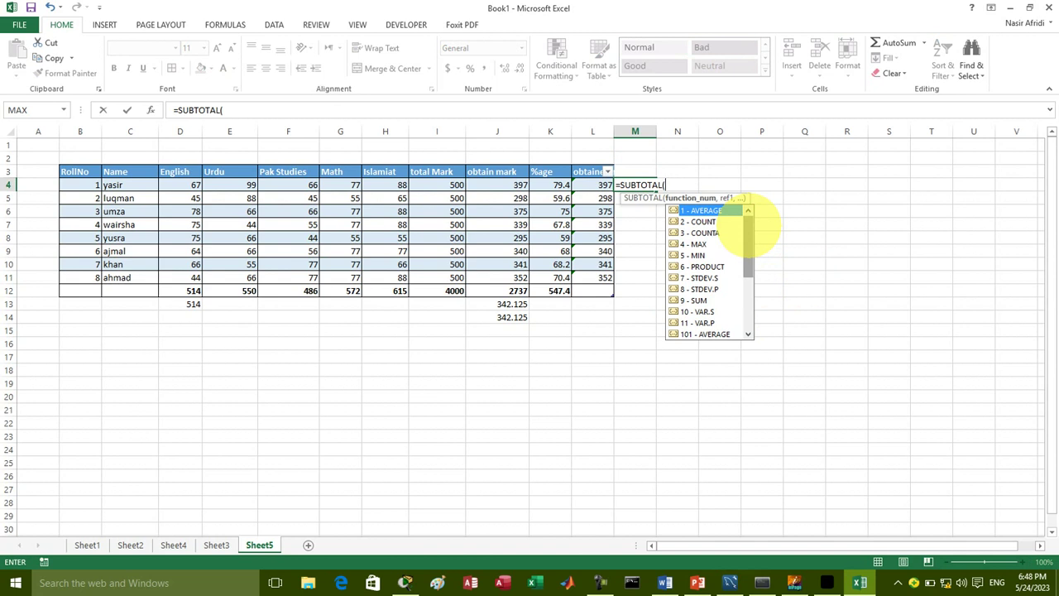
pyautogui.write('s')
pyautogui.press('BackSpace')
pyautogui.write('9')
pyautogui.write(',')
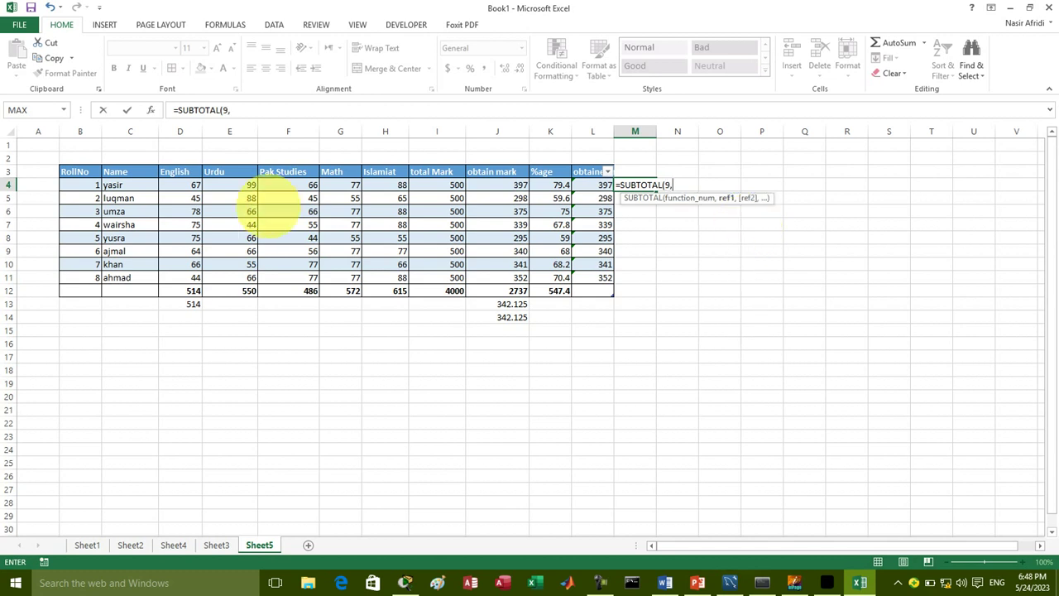
pyautogui.moveTo(177, 187); pyautogui.dragTo(385, 185)
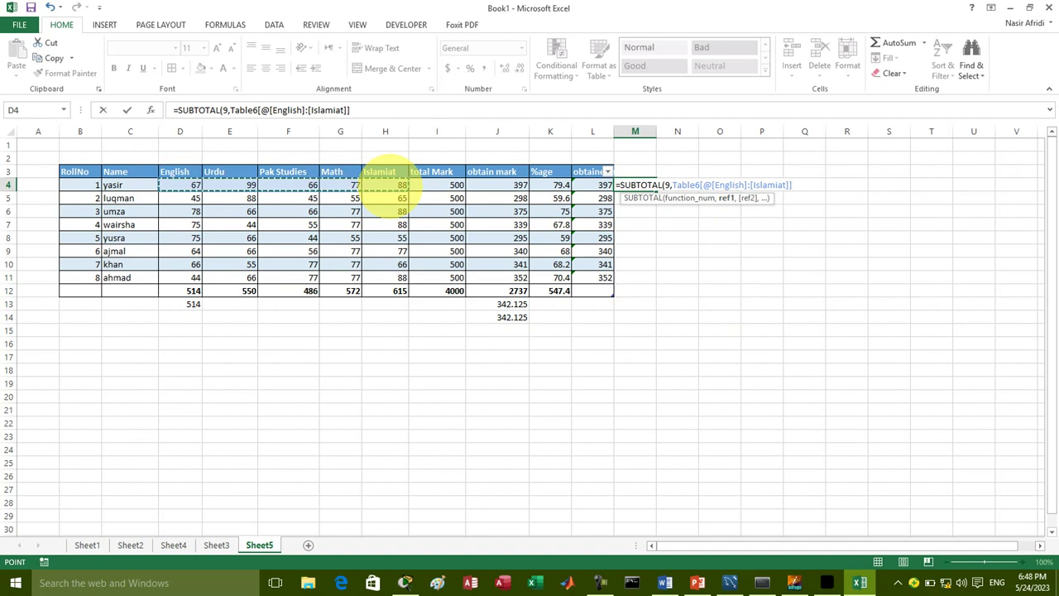
pyautogui.press('Return')
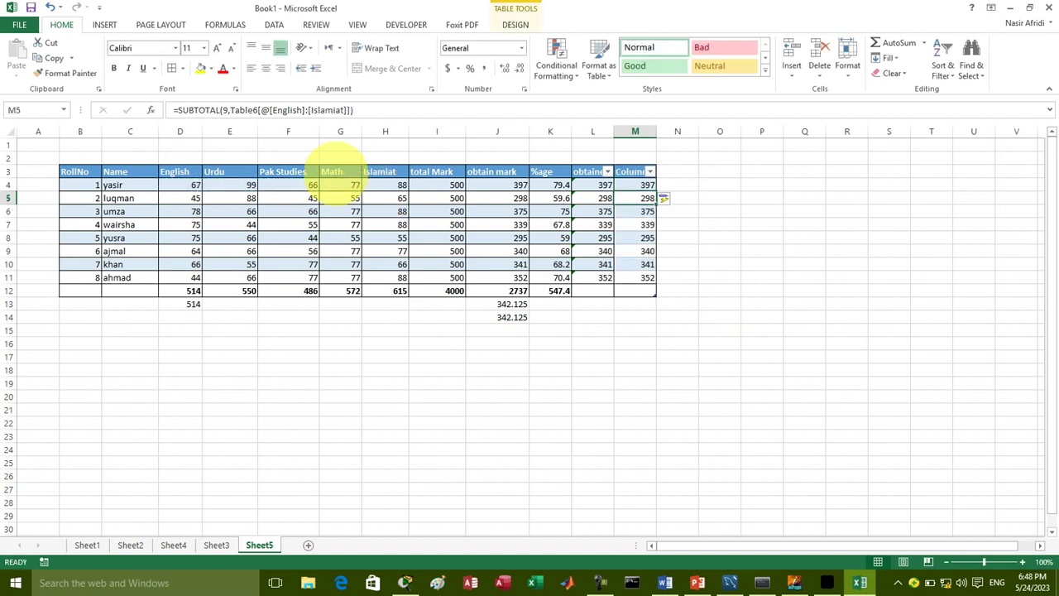
# Hide the Pak Studies column F of the marks table
pyautogui.click(281, 132)
pyautogui.rightClick(284, 132)
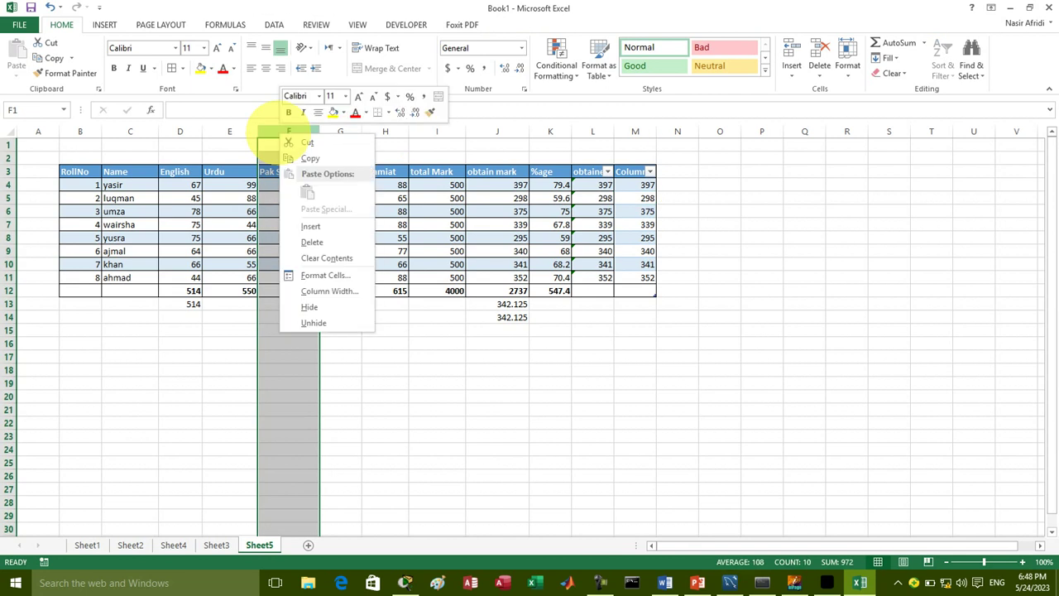
pyautogui.click(311, 307)
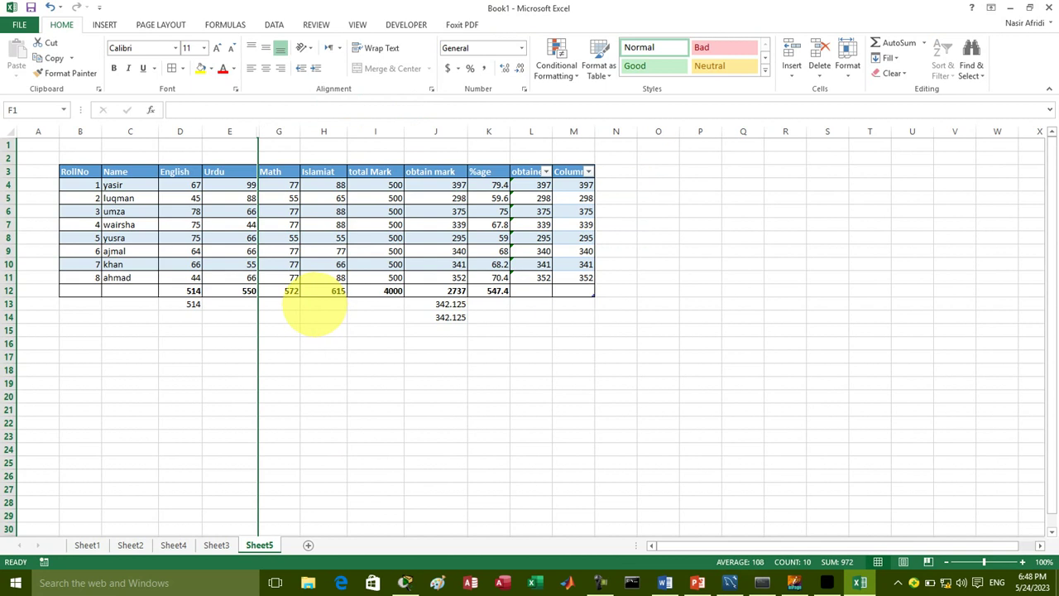
# Review rows 5–9 and the Column1 subtotals, then select B1:M2 above the table for a title
pyautogui.moveTo(8, 197)
pyautogui.mouseDown()
pyautogui.moveTo(9, 250)
pyautogui.moveTo(18, 253)
pyautogui.mouseUp()
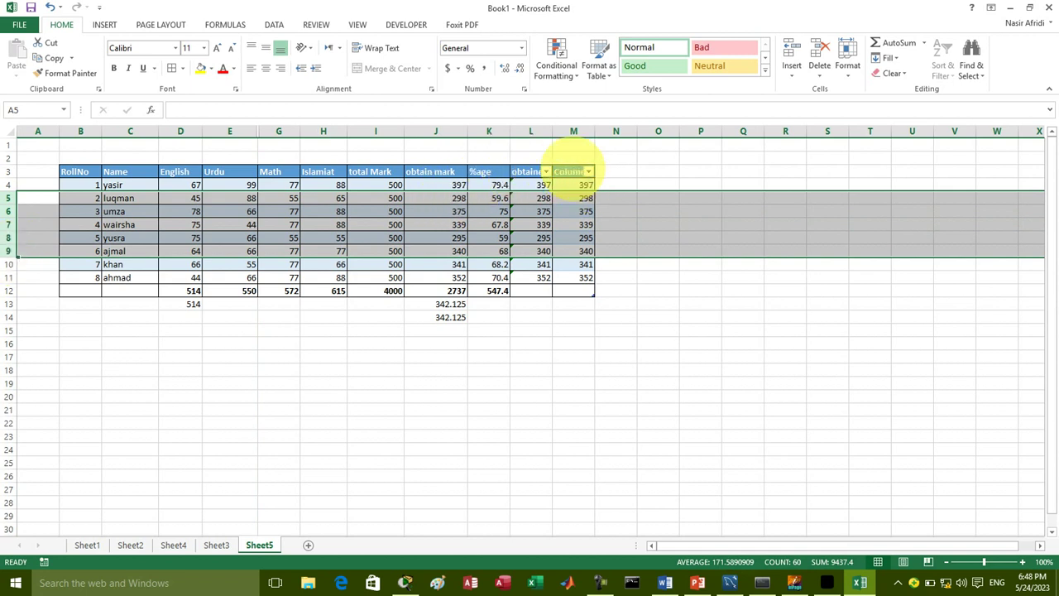
pyautogui.click(574, 169)
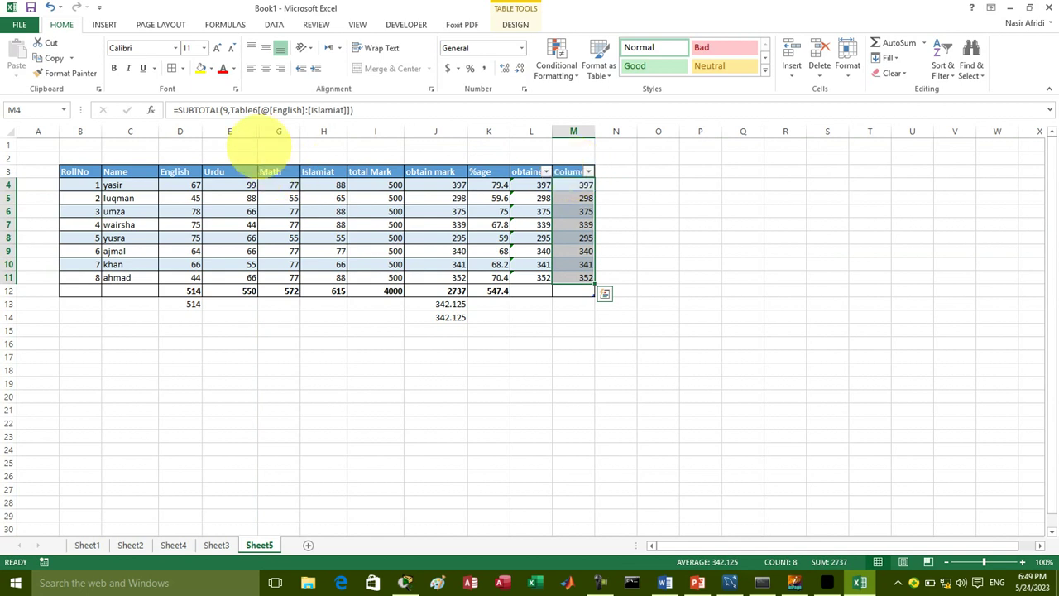
pyautogui.moveTo(229, 133); pyautogui.dragTo(341, 135)
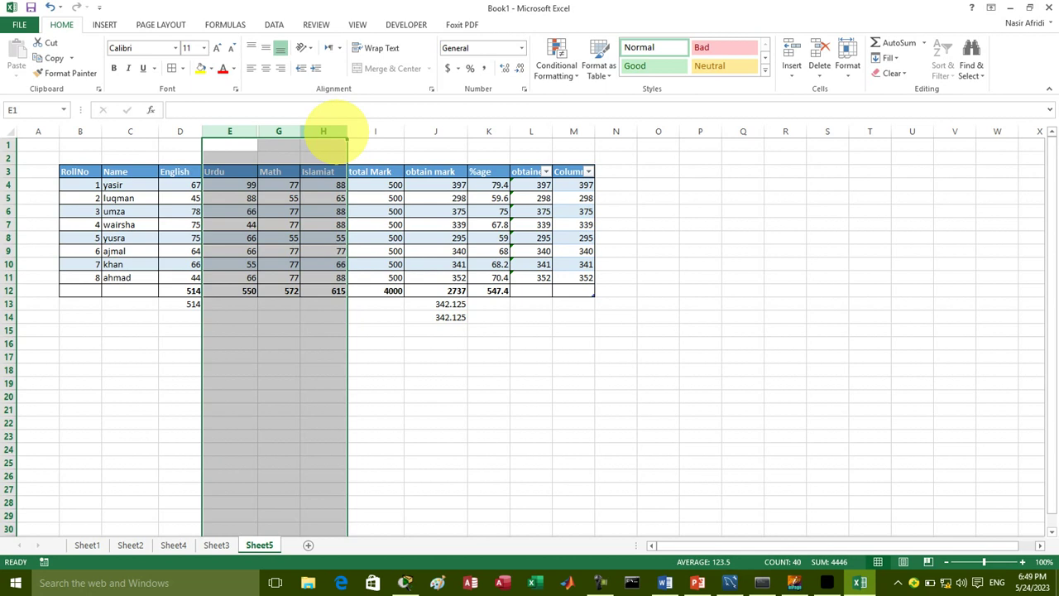
pyautogui.click(237, 343)
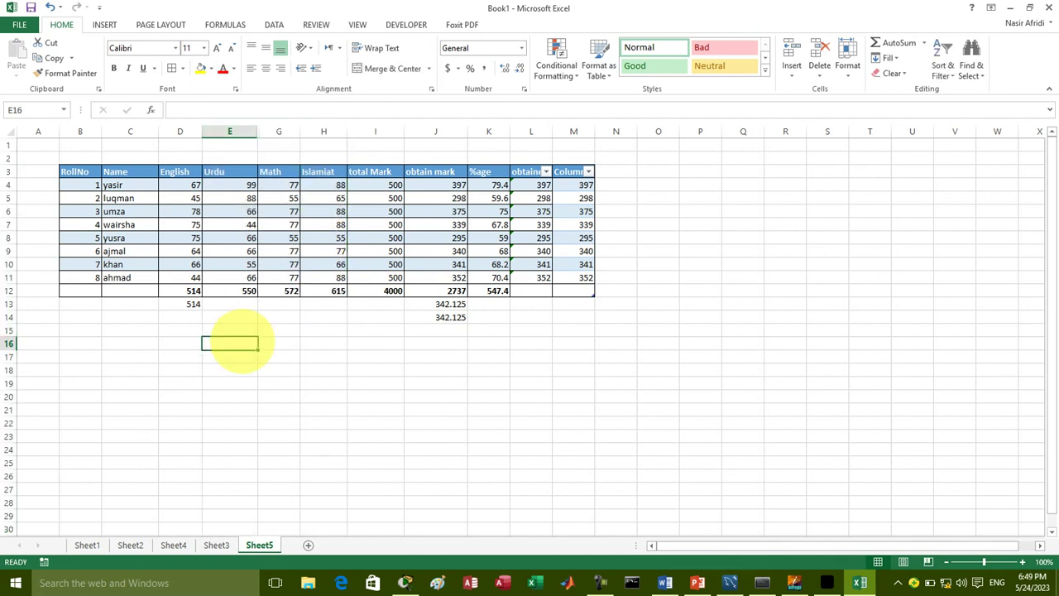
pyautogui.moveTo(80, 149); pyautogui.dragTo(569, 151)
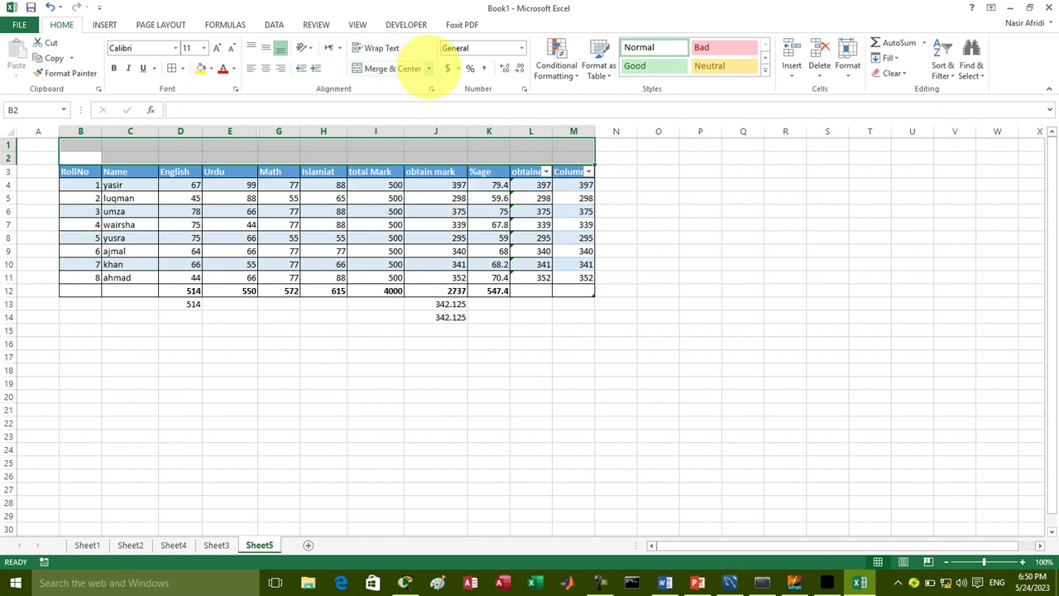
# Merge and centre B1:M2 into one blank title cell and reselect it
pyautogui.click(430, 68)
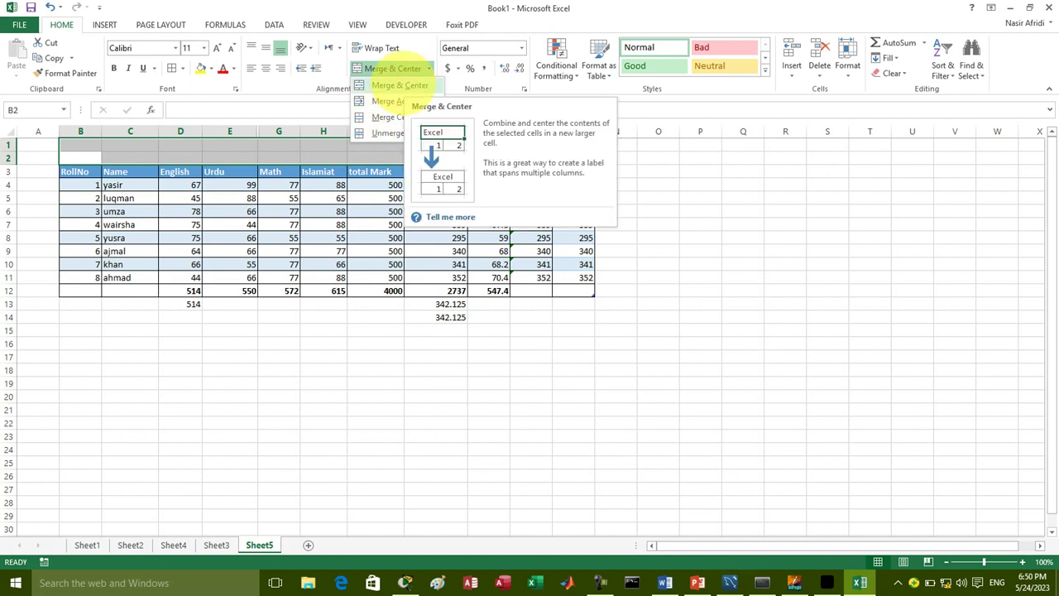
pyautogui.click(401, 85)
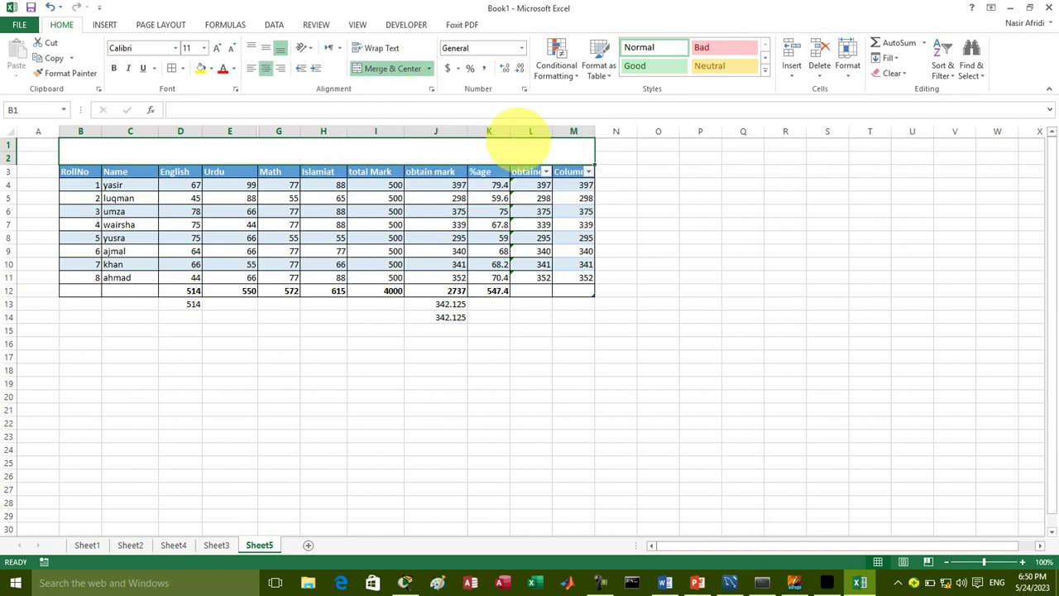
pyautogui.click(448, 383)
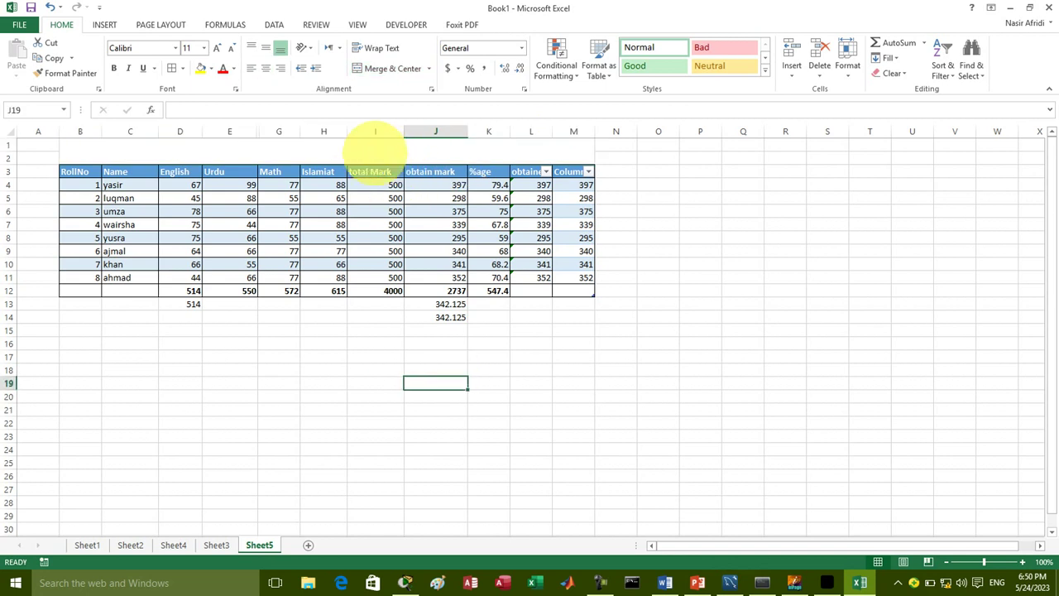
pyautogui.click(376, 151)
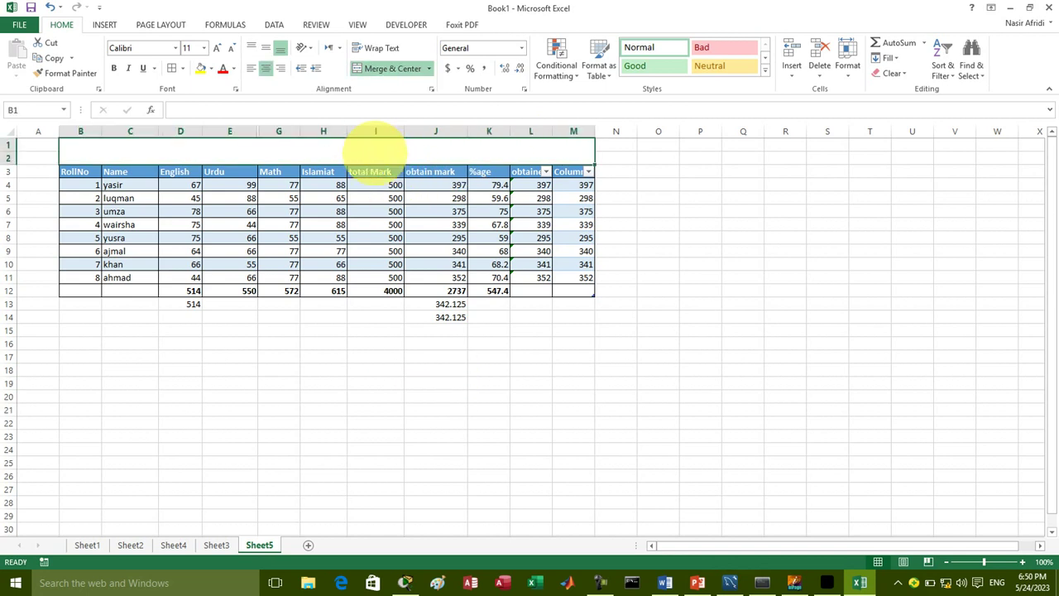
# Enter the title 'Results Student:Class-KG' in the merged cell
pyautogui.write('Results')
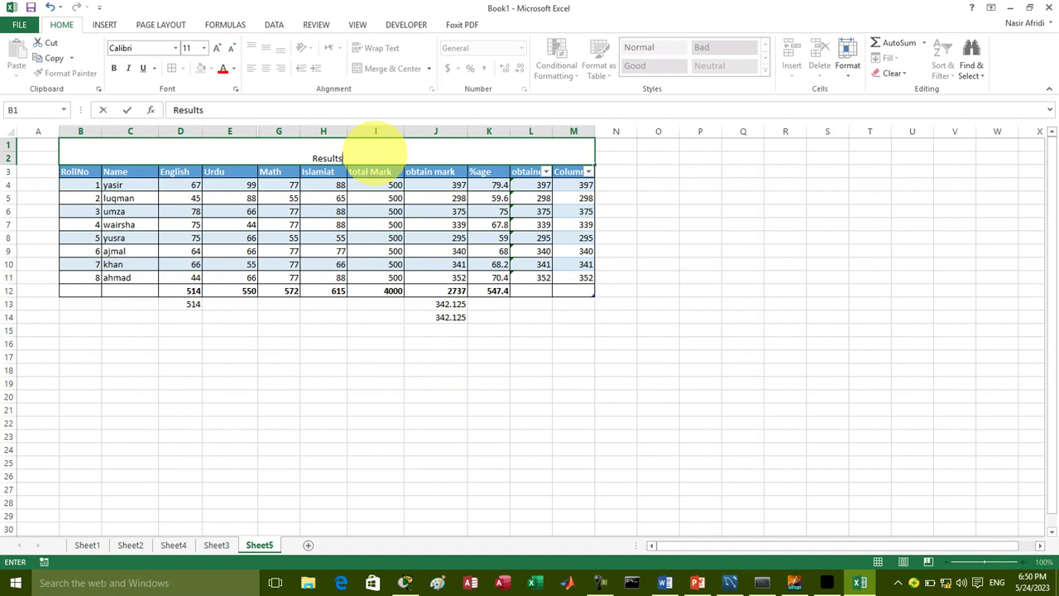
pyautogui.write(' Student:Class-KG')
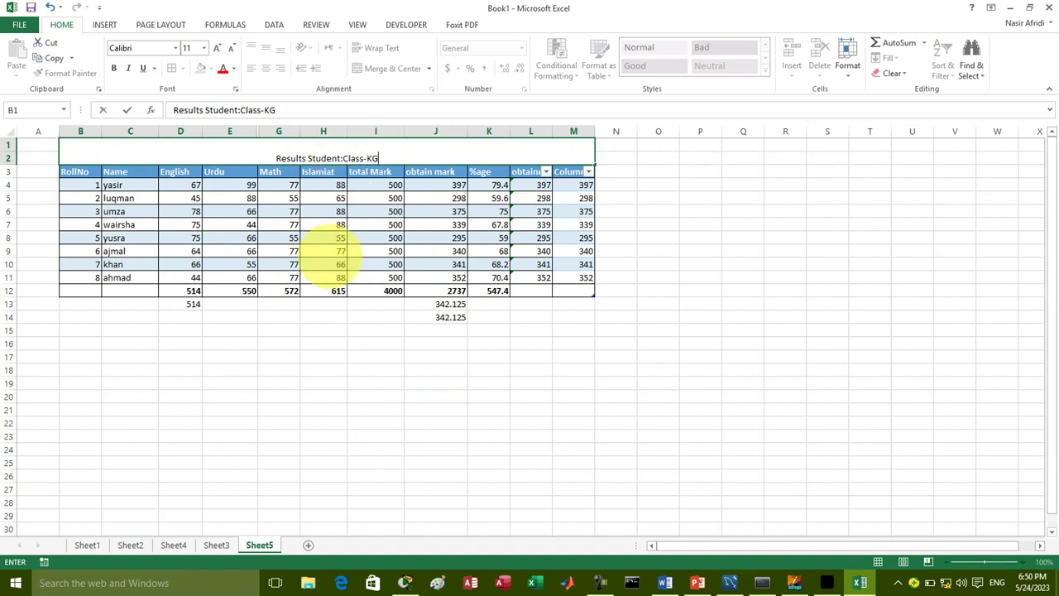
pyautogui.click(338, 251)
pyautogui.click(324, 160)
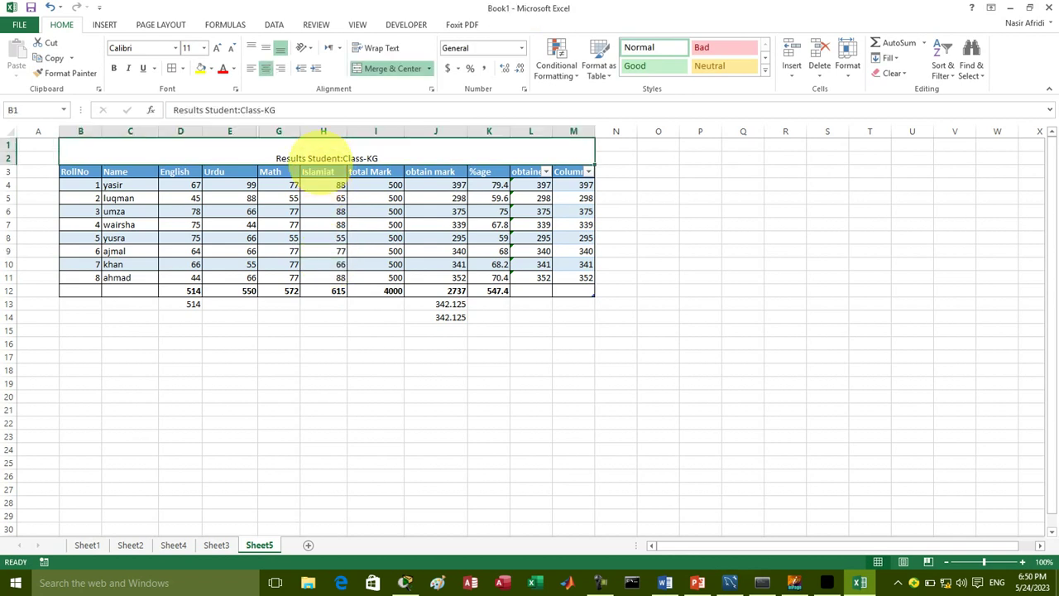
# Make the title middle-aligned, bold and 20 pt
pyautogui.click(266, 47)
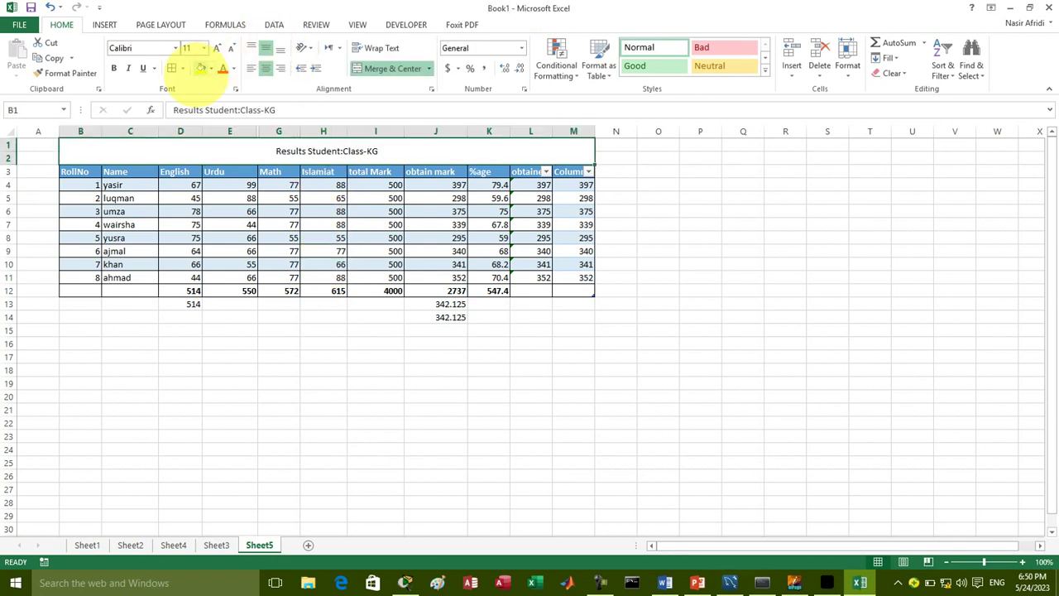
pyautogui.click(115, 68)
pyautogui.click(217, 47)
pyautogui.click(217, 47)
pyautogui.click(217, 47)
pyautogui.click(217, 47)
pyautogui.click(217, 47)
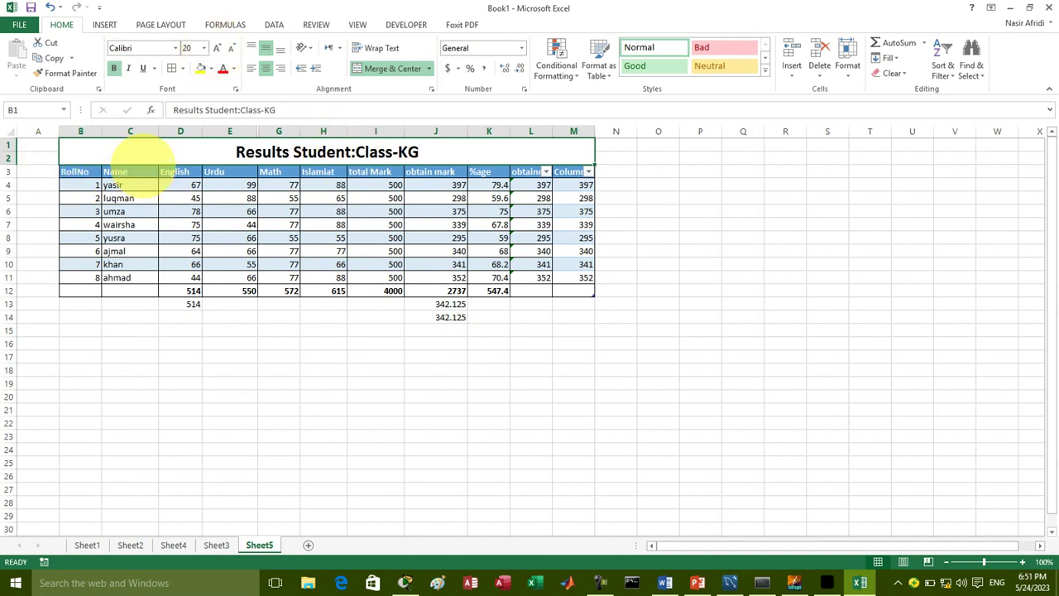
# Put a thick box border around the title and turn off the sheet gridlines
pyautogui.click(183, 68)
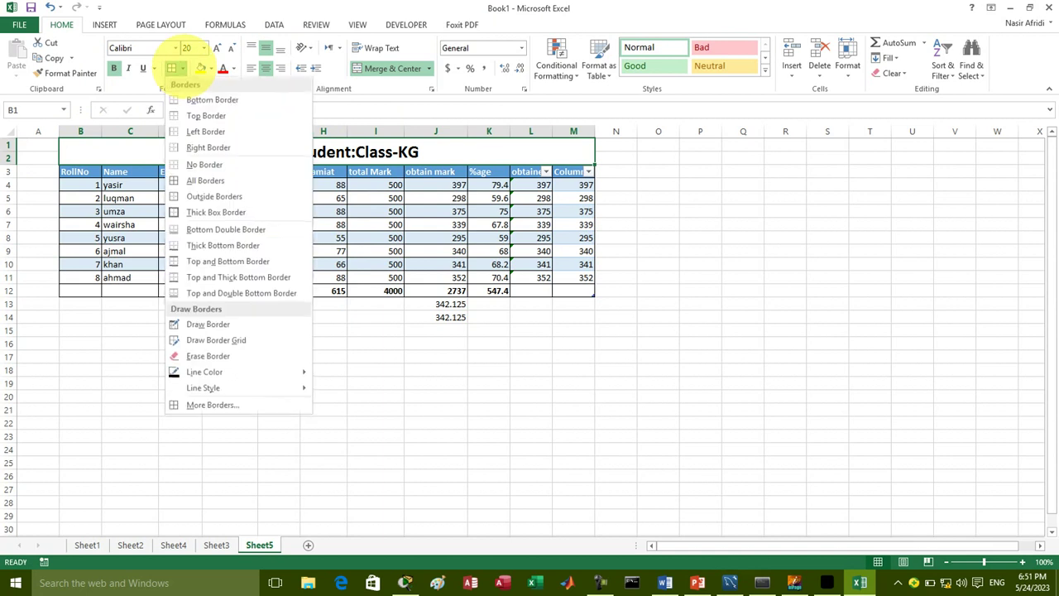
pyautogui.click(190, 212)
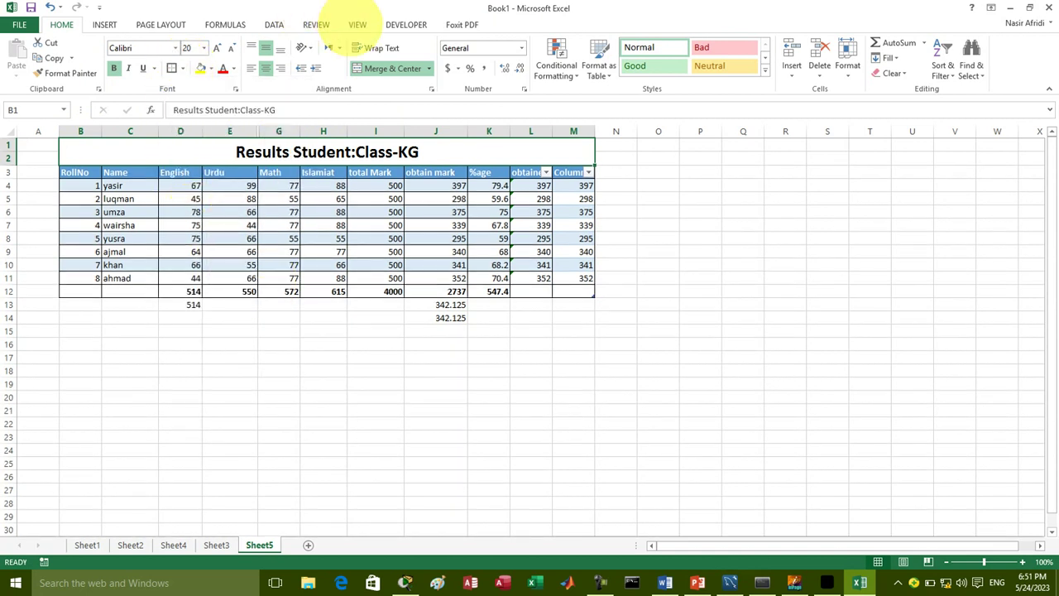
pyautogui.click(358, 24)
pyautogui.click(146, 68)
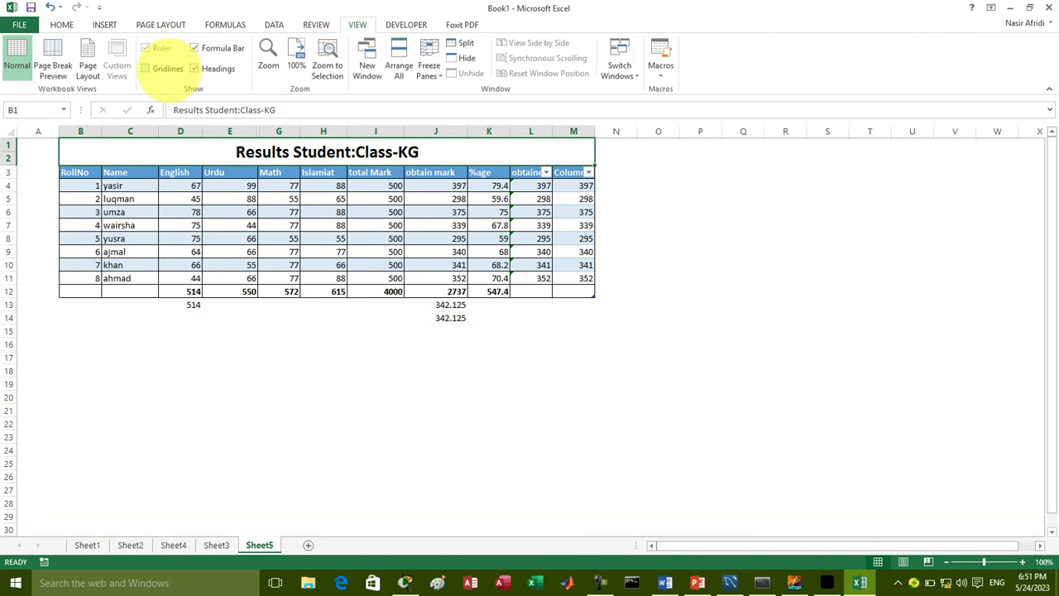
pyautogui.click(379, 398)
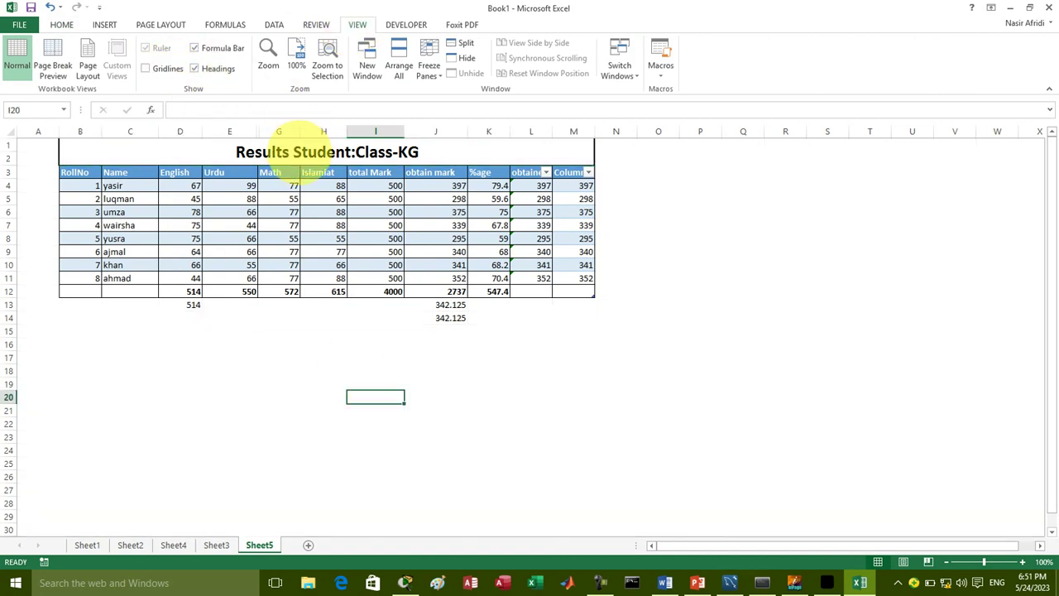
# Insert a blank row above row 1
pyautogui.click(13, 146)
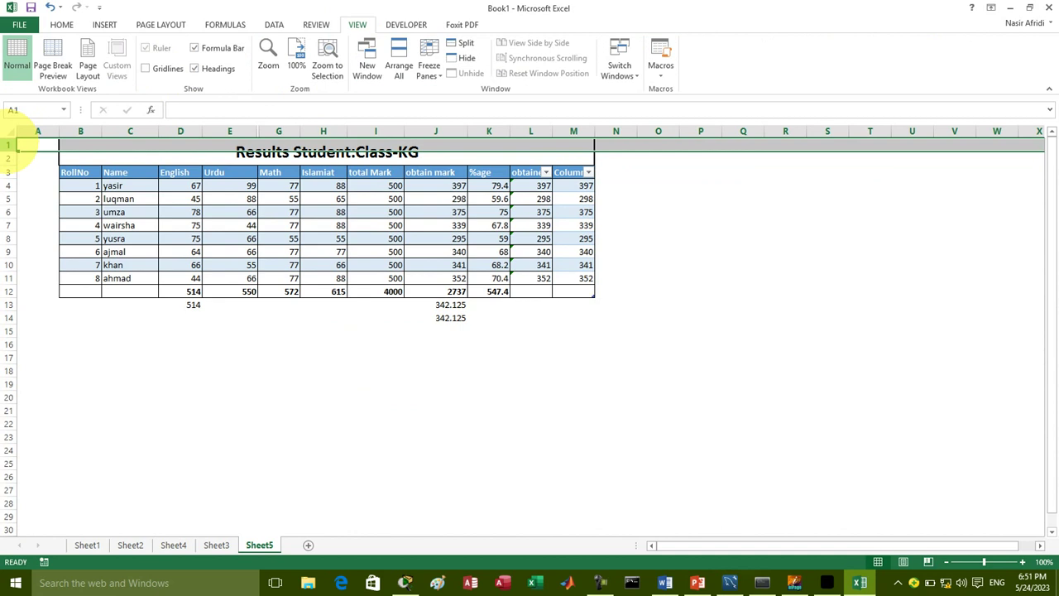
pyautogui.rightClick(17, 145)
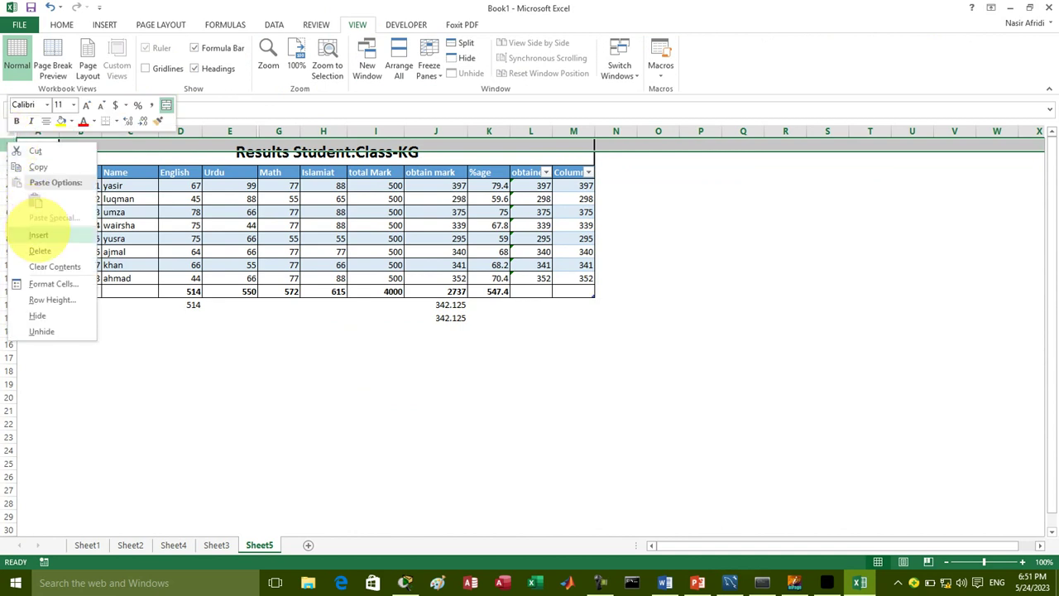
pyautogui.click(38, 235)
pyautogui.click(278, 383)
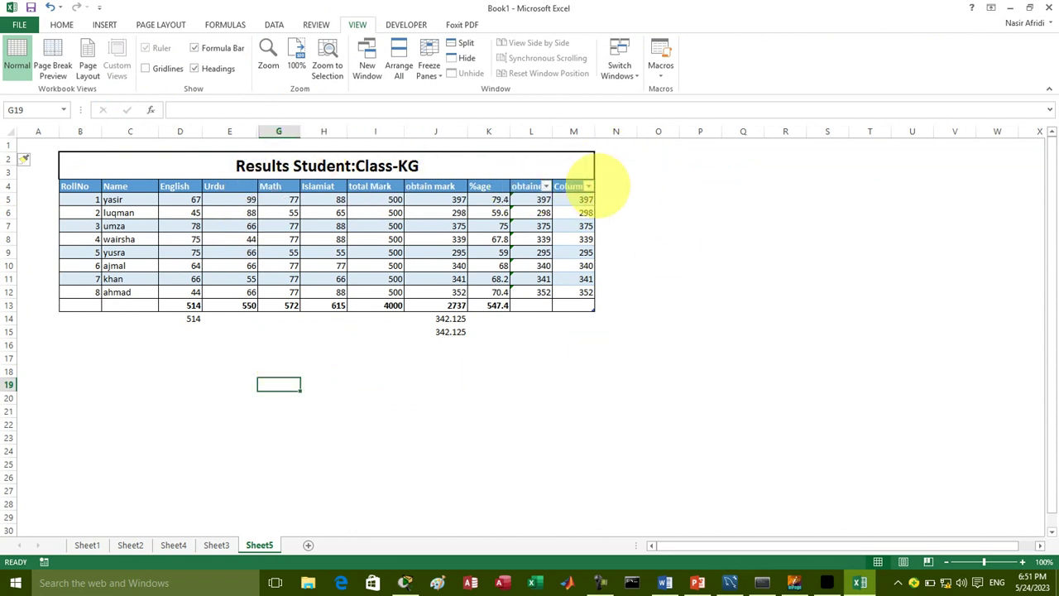
# Adjust the table range in Table Design and dismiss the inserted-rows warning
pyautogui.click(523, 184)
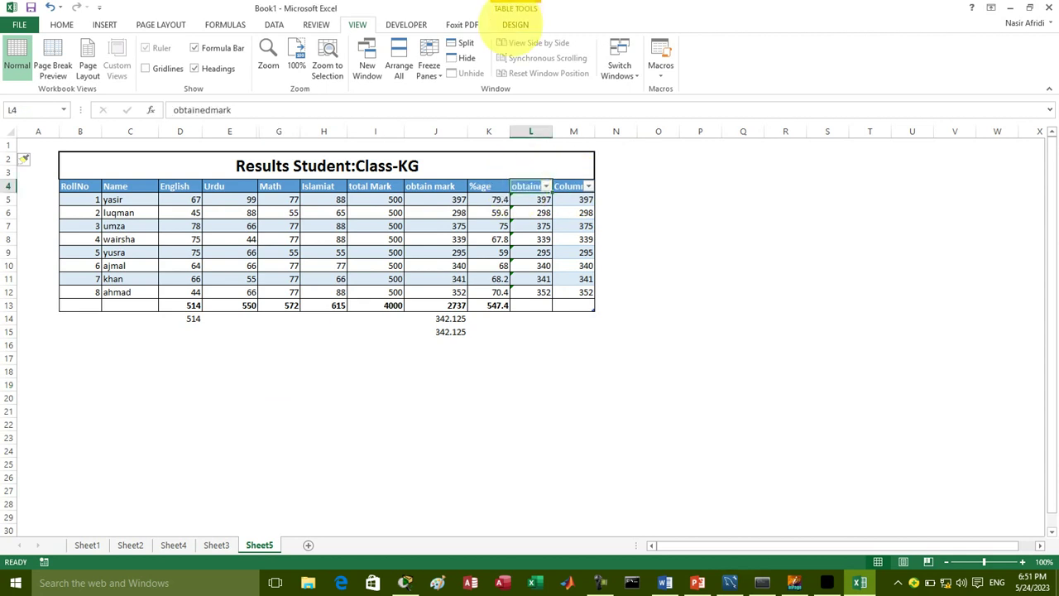
pyautogui.click(515, 25)
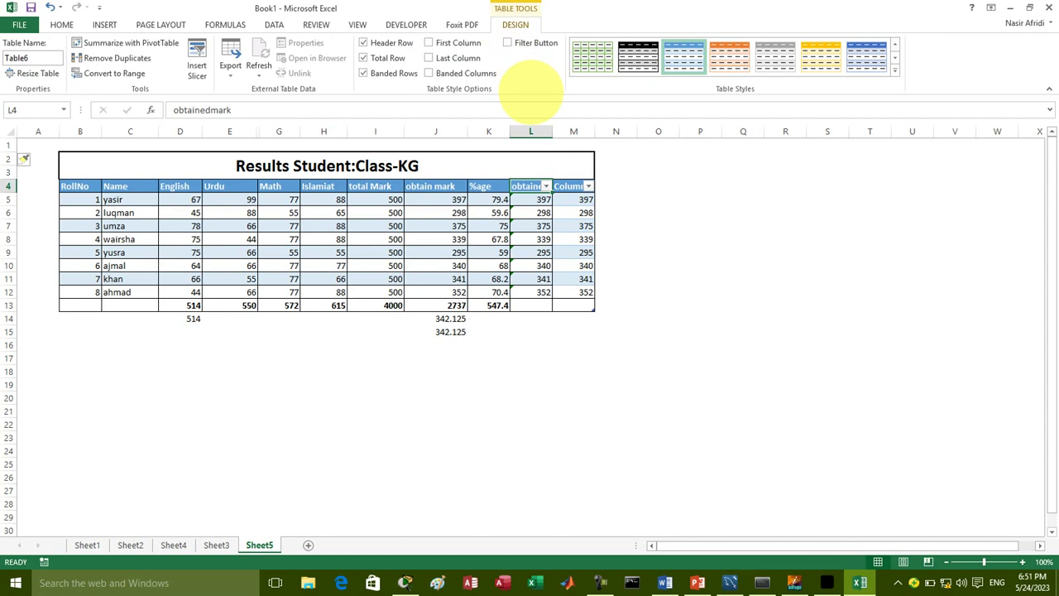
pyautogui.moveTo(74, 185)
pyautogui.mouseDown()
pyautogui.moveTo(501, 223)
pyautogui.moveTo(593, 310)
pyautogui.mouseUp()
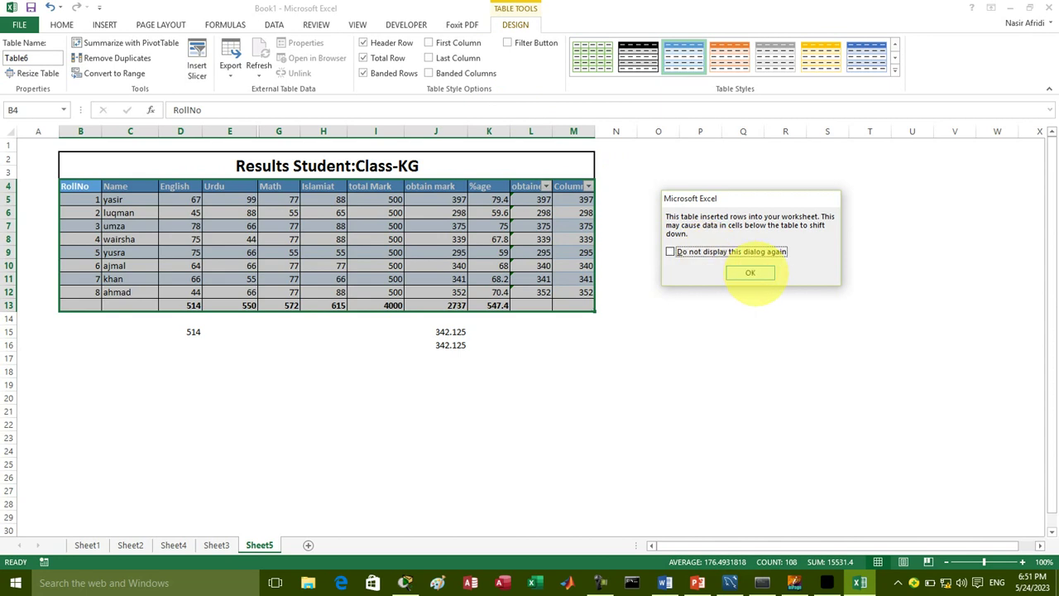
pyautogui.click(750, 273)
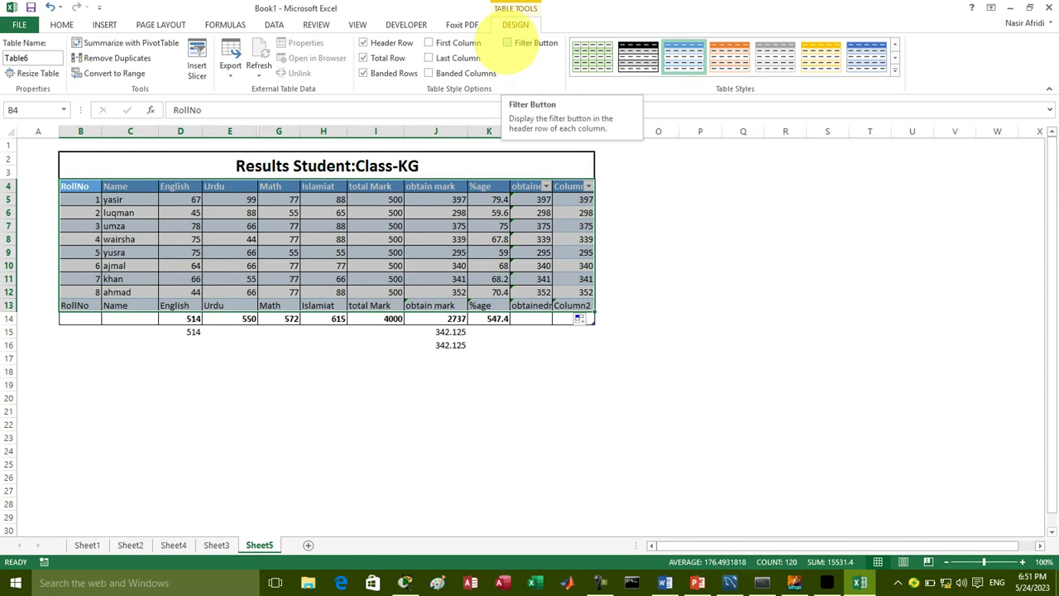
pyautogui.click(586, 343)
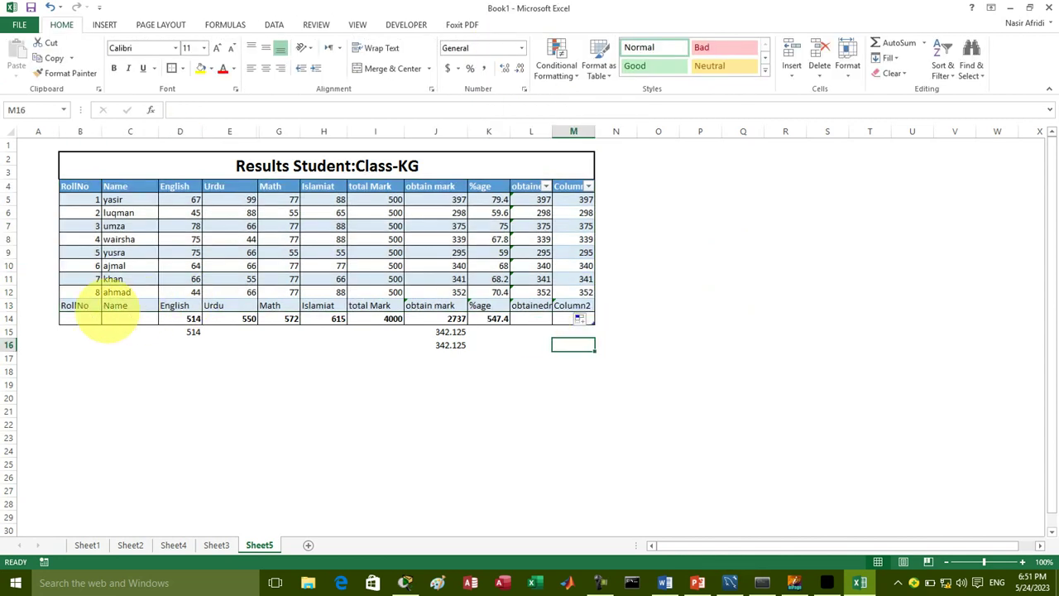
# Delete row 14 three times to remove the totals, 514 and 342.125 rows
pyautogui.click(12, 318)
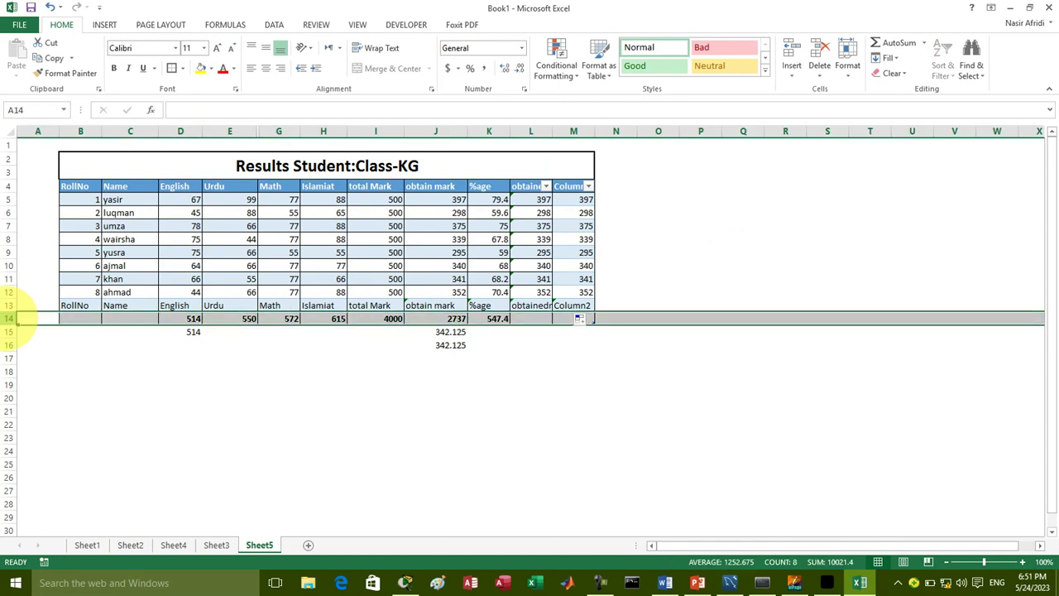
pyautogui.rightClick(16, 319)
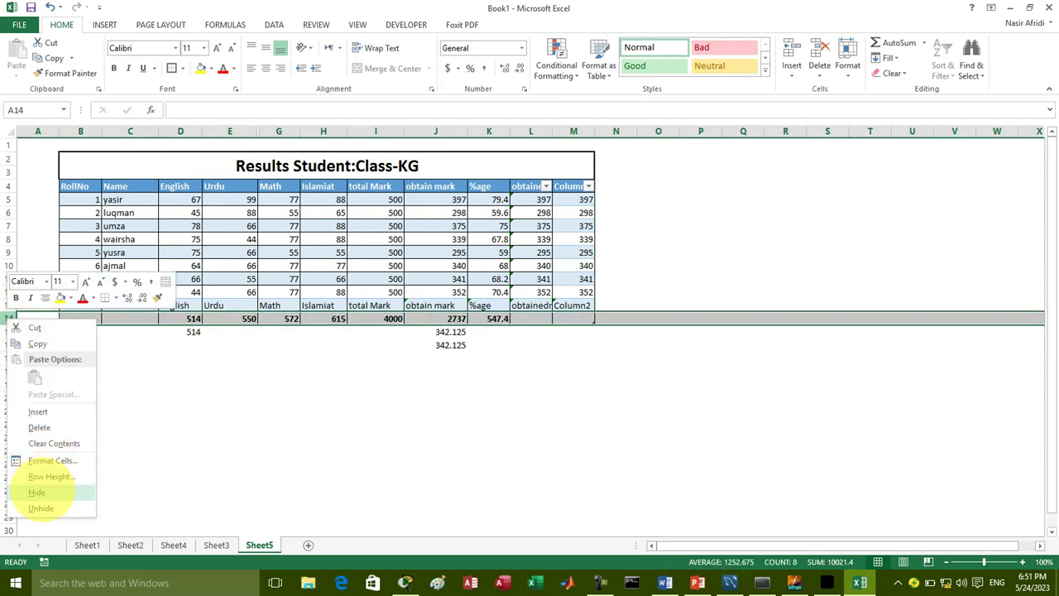
pyautogui.click(39, 427)
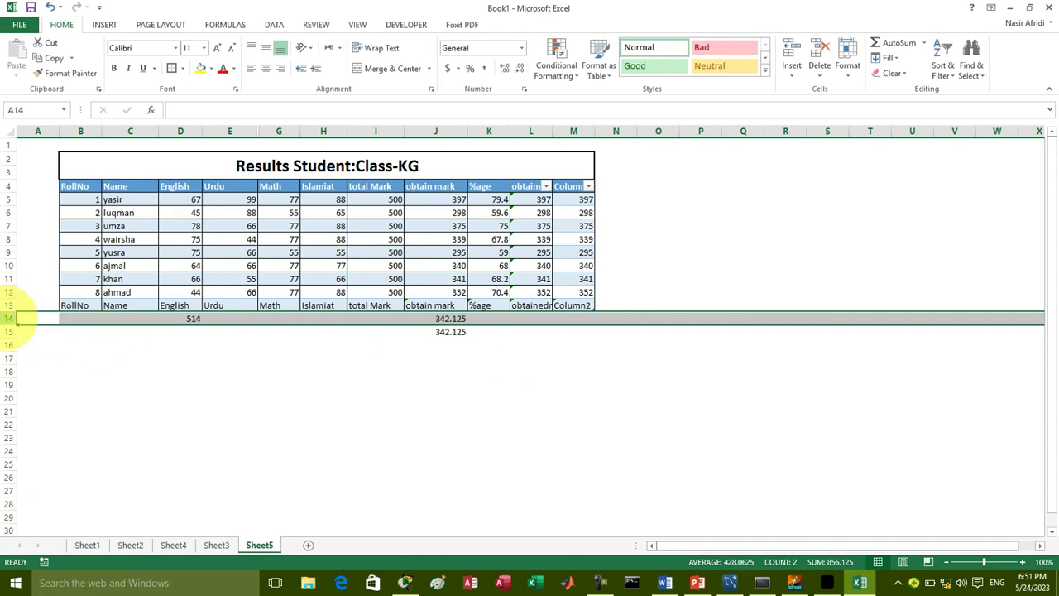
pyautogui.rightClick(12, 318)
pyautogui.click(38, 427)
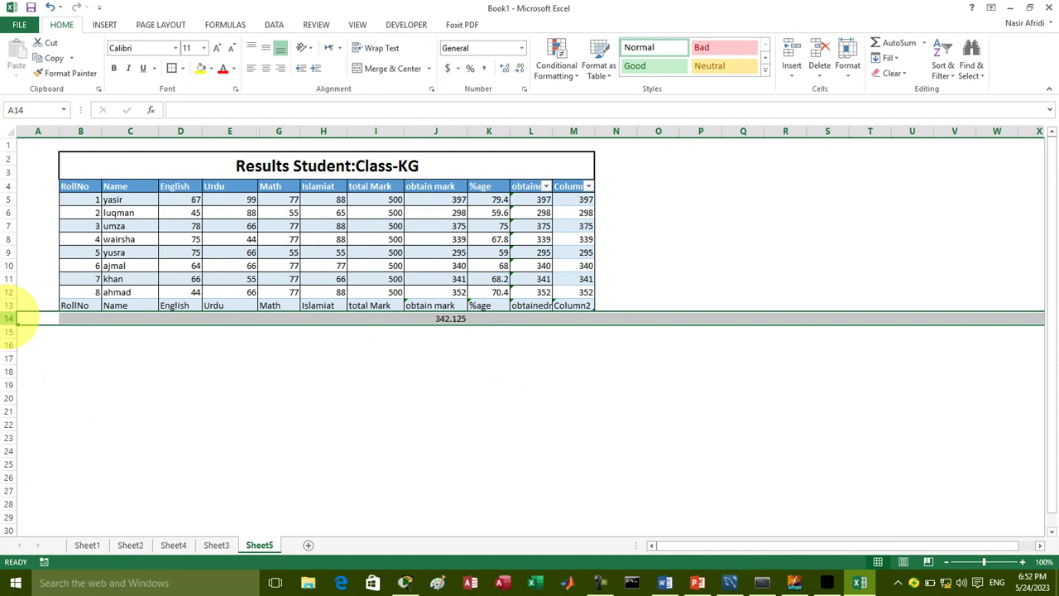
pyautogui.rightClick(12, 319)
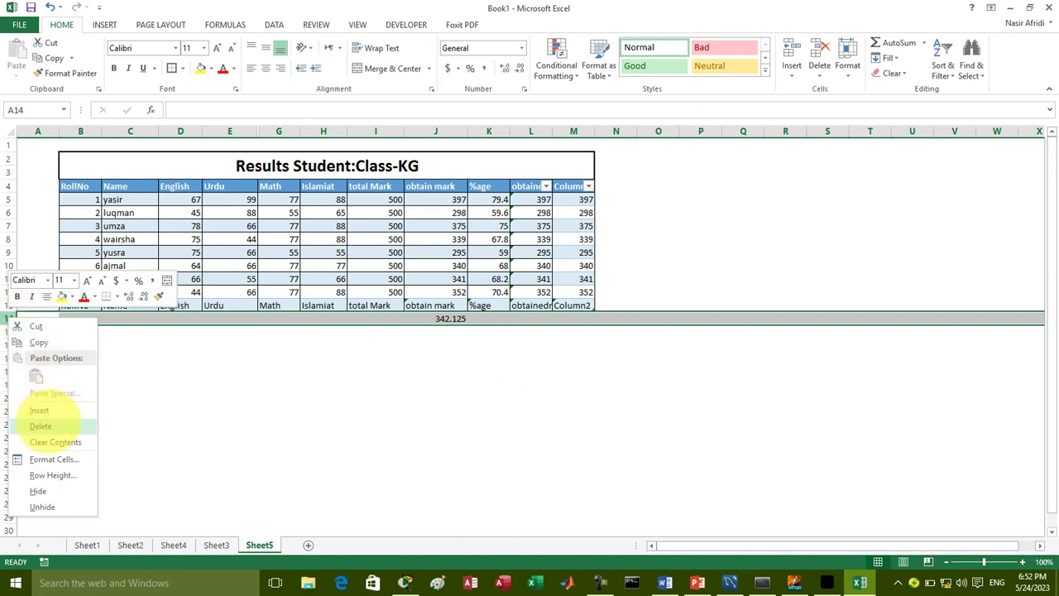
pyautogui.click(39, 426)
pyautogui.click(530, 185)
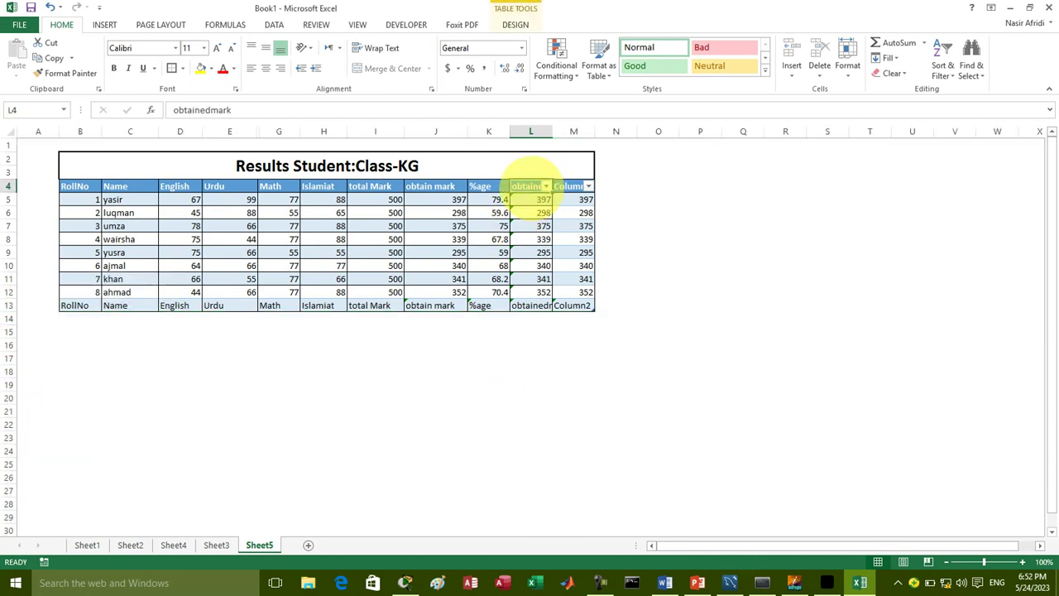
# Turn on the Filter Button table option so every header shows a filter arrow
pyautogui.click(546, 185)
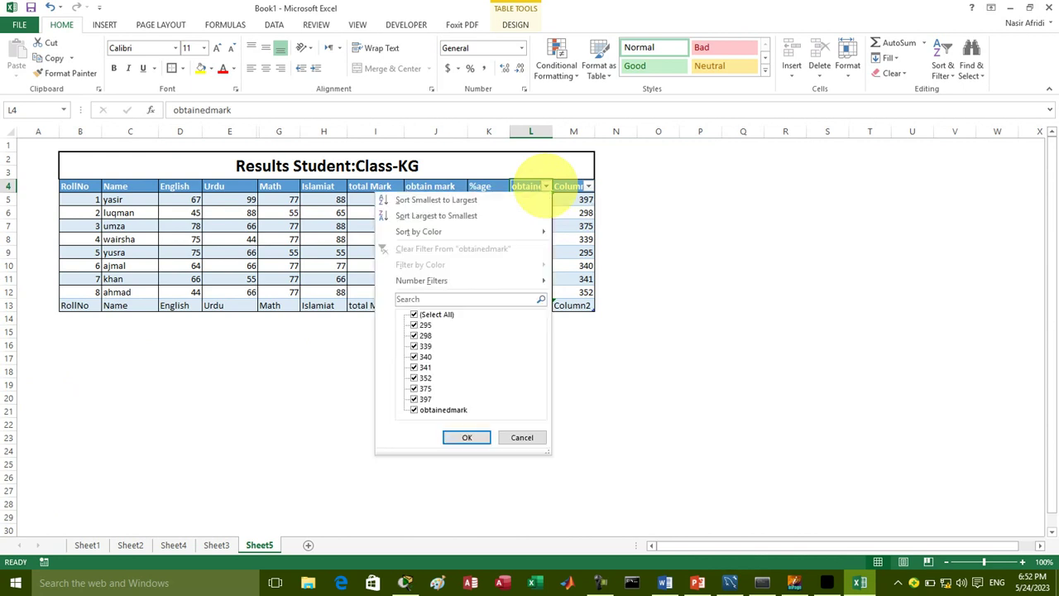
pyautogui.moveTo(530, 232)
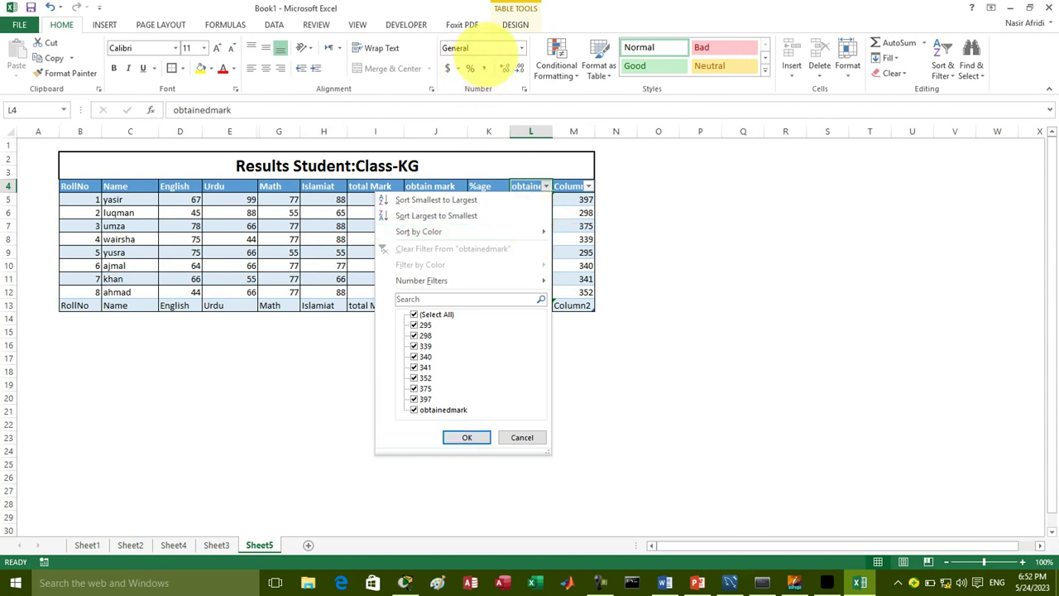
pyautogui.click(515, 25)
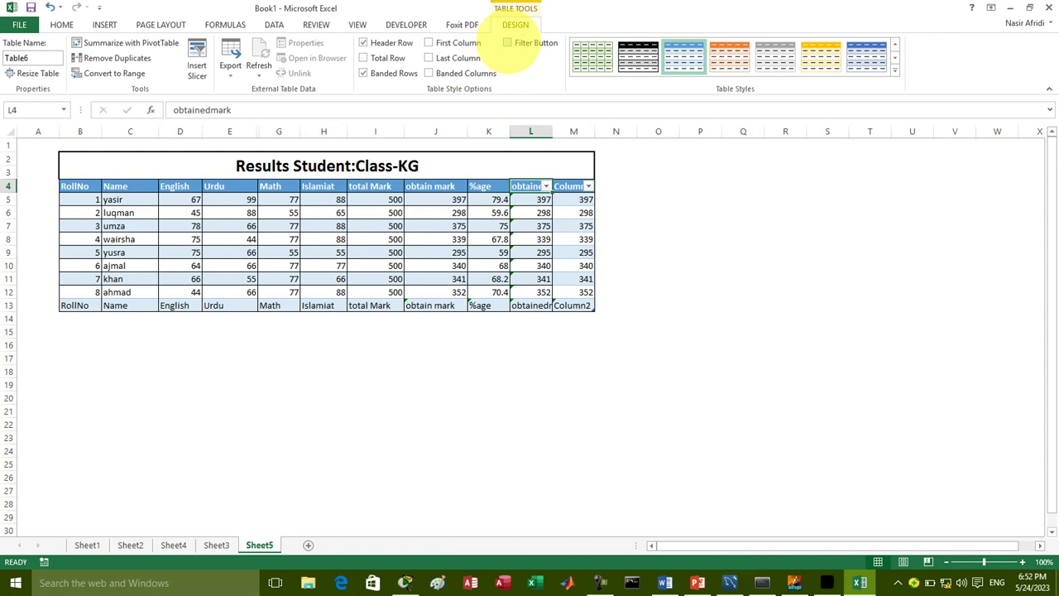
pyautogui.click(508, 43)
pyautogui.click(508, 43)
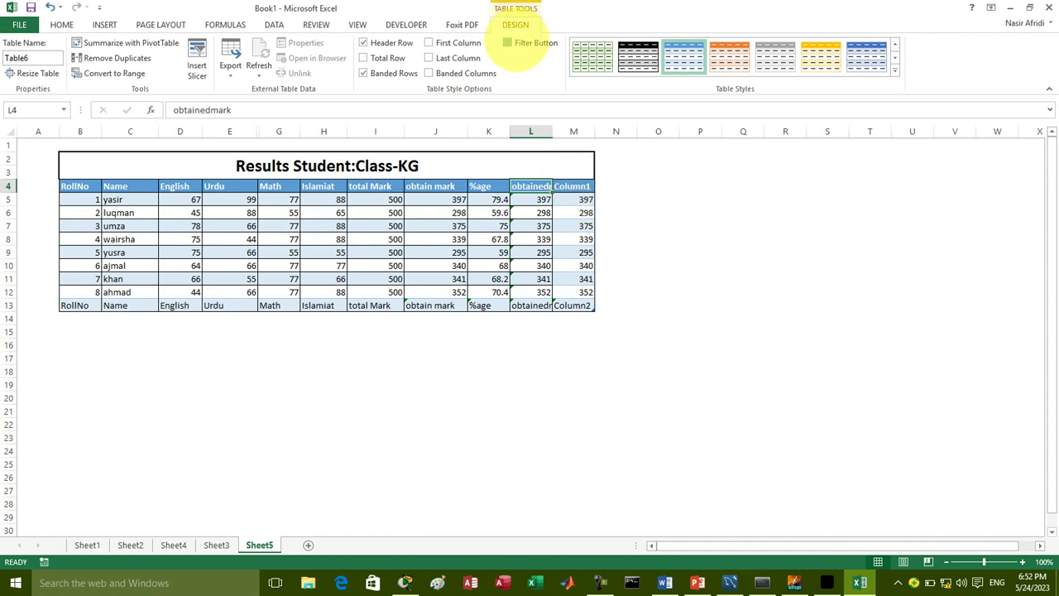
pyautogui.click(521, 41)
pyautogui.click(522, 41)
pyautogui.click(521, 41)
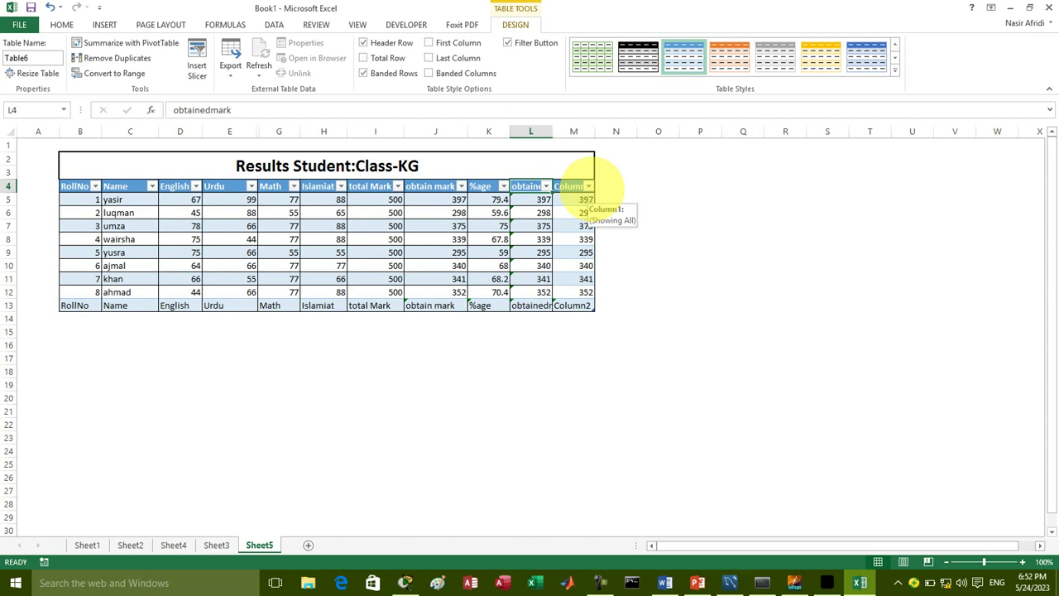
pyautogui.click(588, 186)
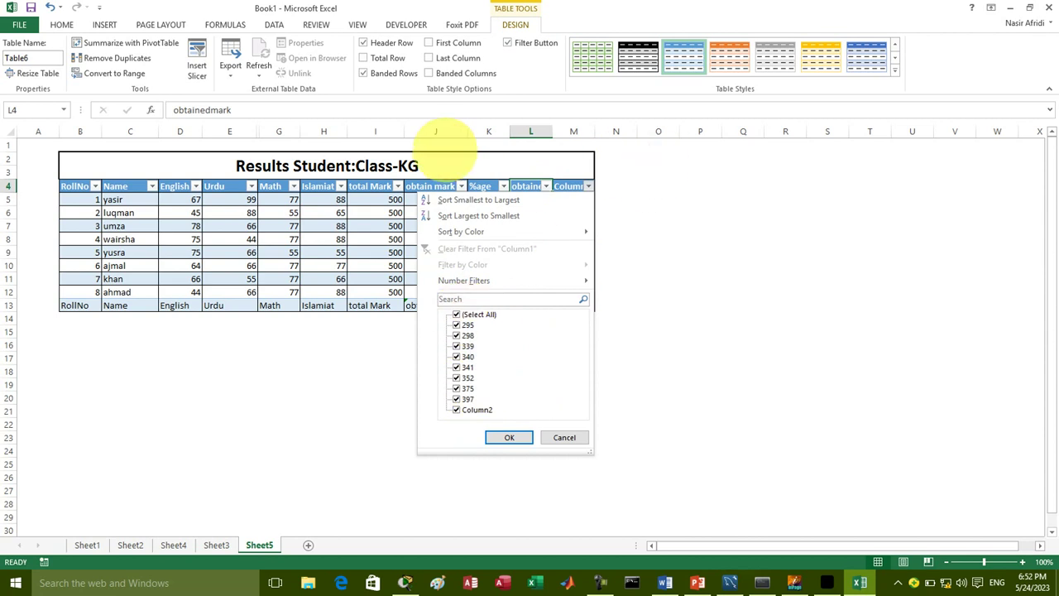
# Filter the Name column to keep only one student, roll number 8 with 352 marks
pyautogui.click(322, 184)
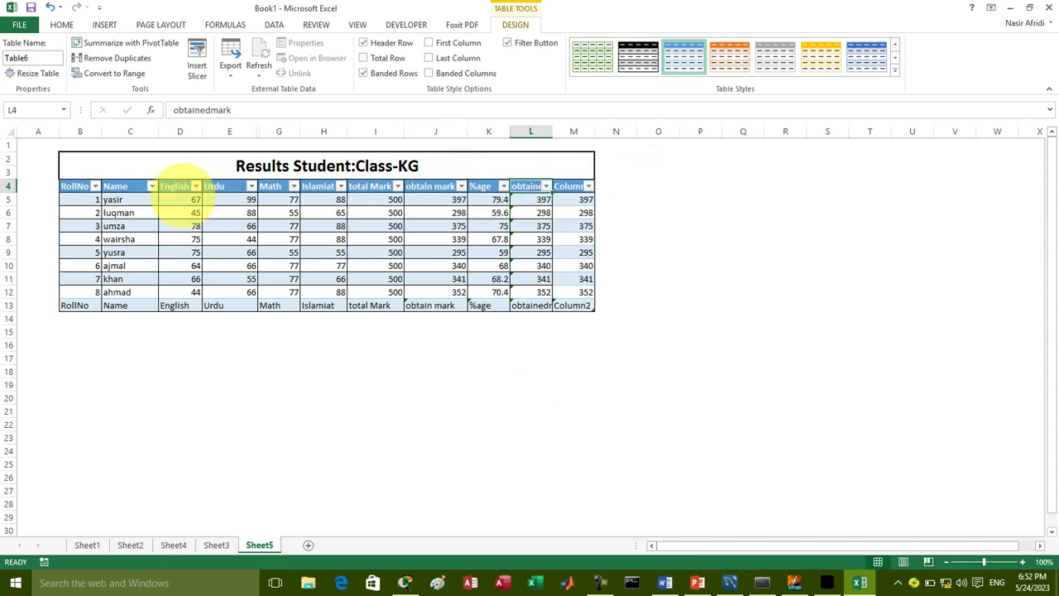
pyautogui.click(124, 200)
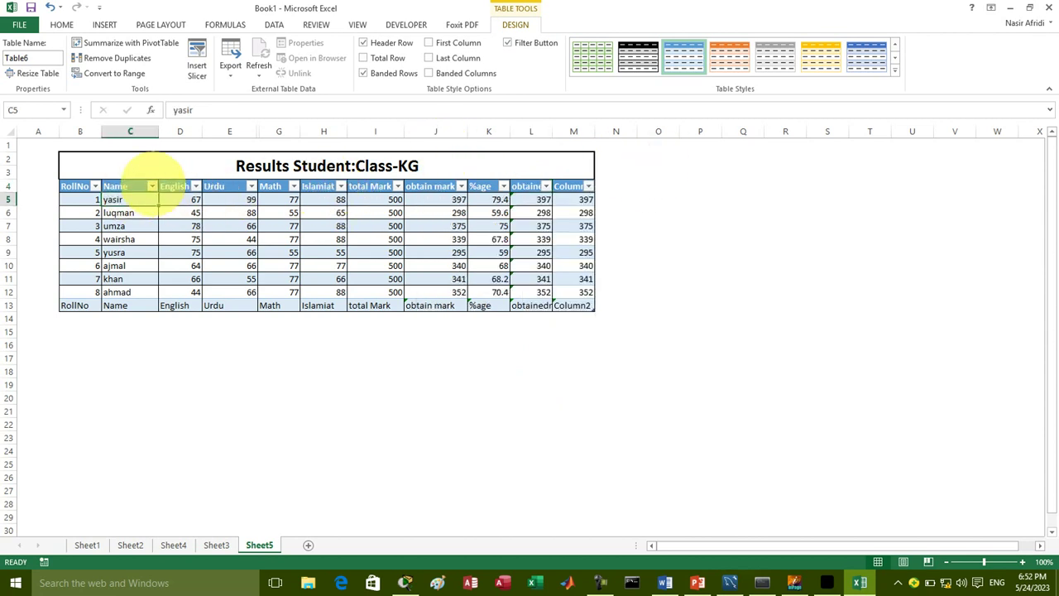
pyautogui.click(151, 186)
pyautogui.click(39, 314)
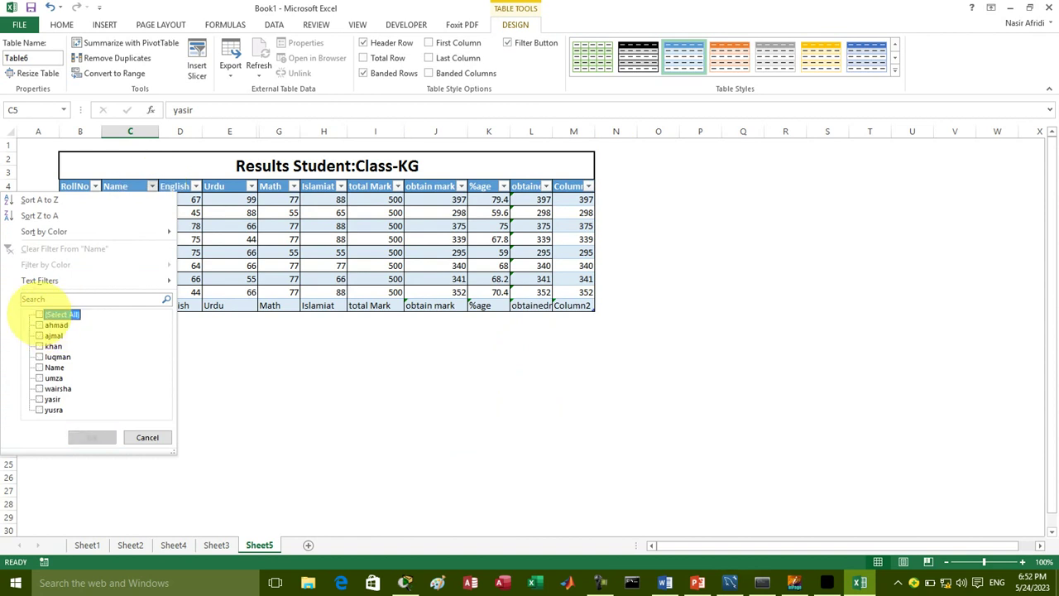
pyautogui.click(39, 325)
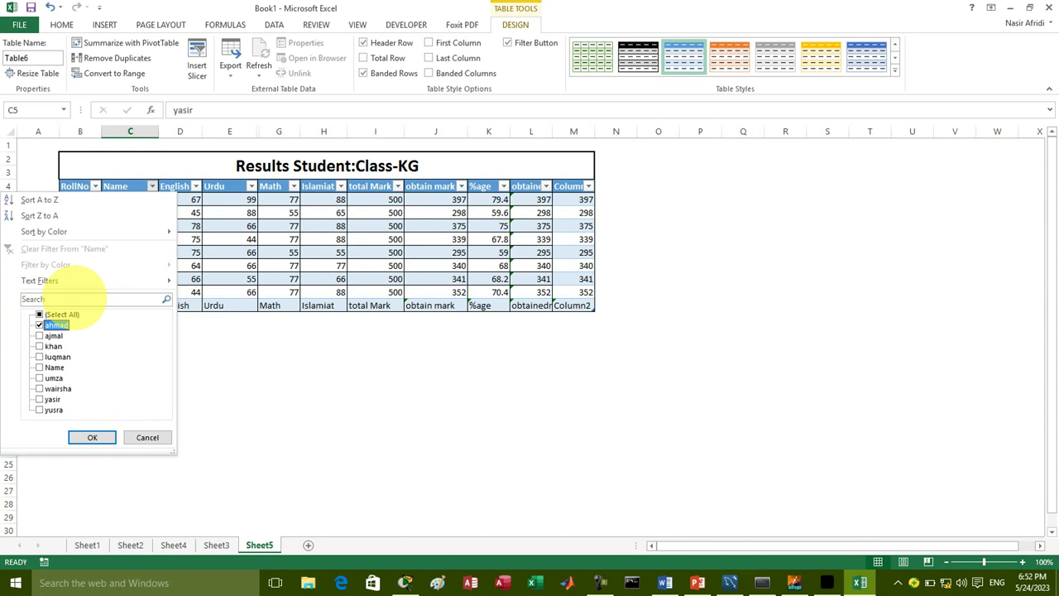
pyautogui.click(88, 437)
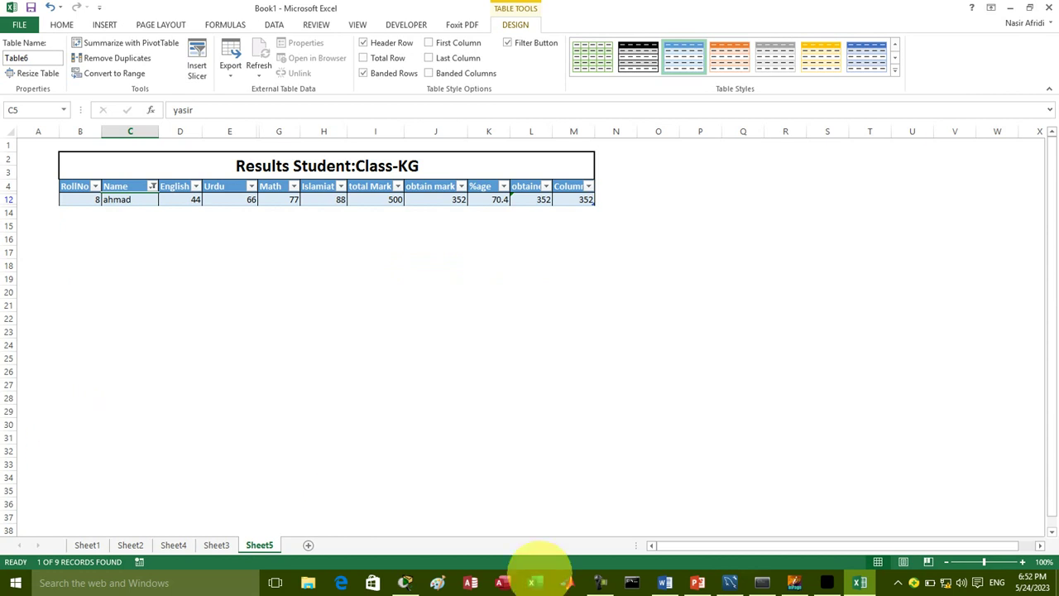
pyautogui.click(600, 583)
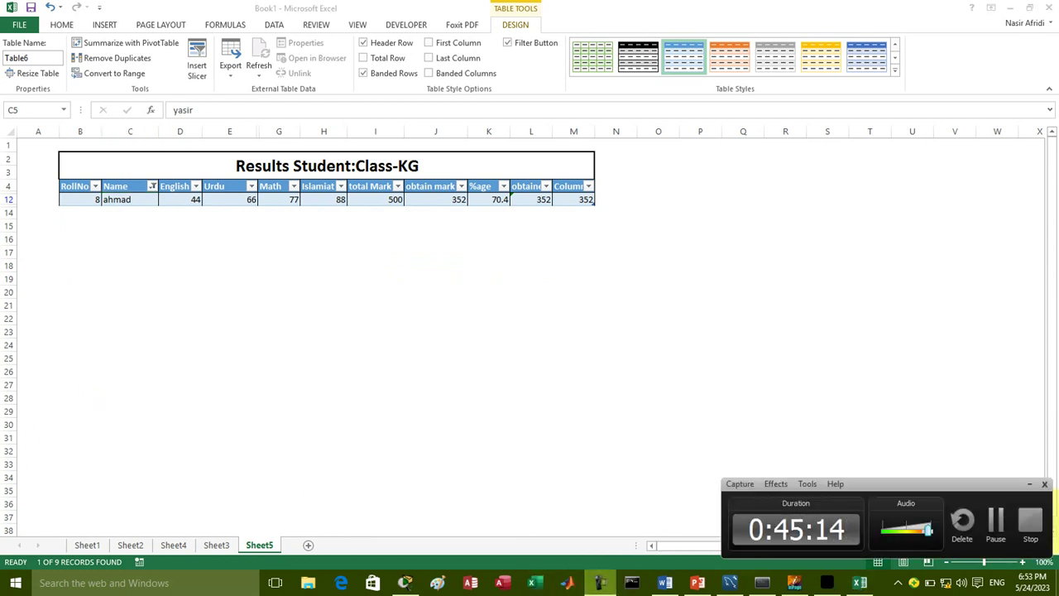